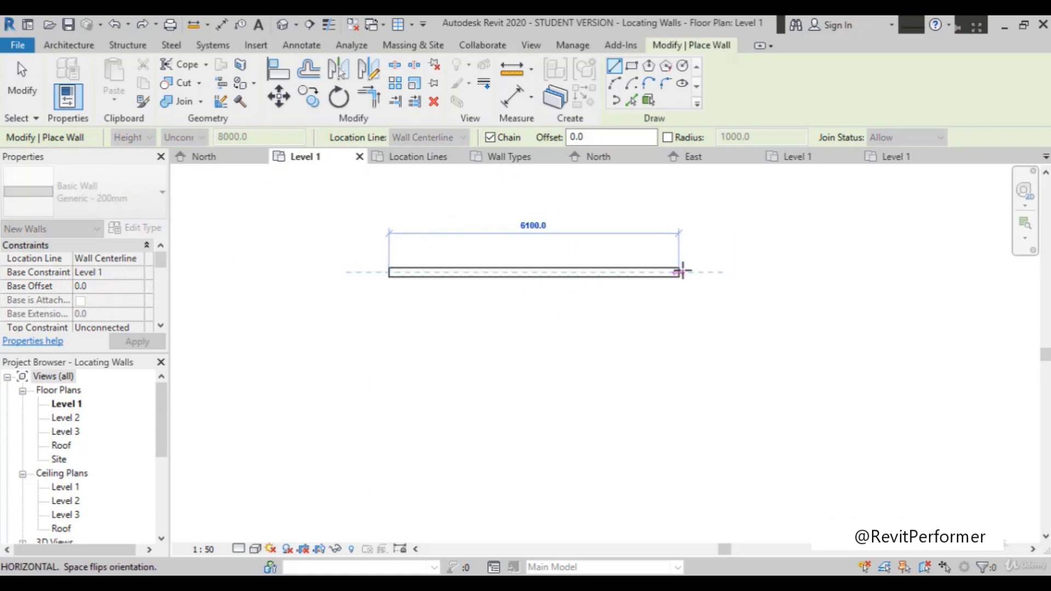
pyautogui.write('1000')
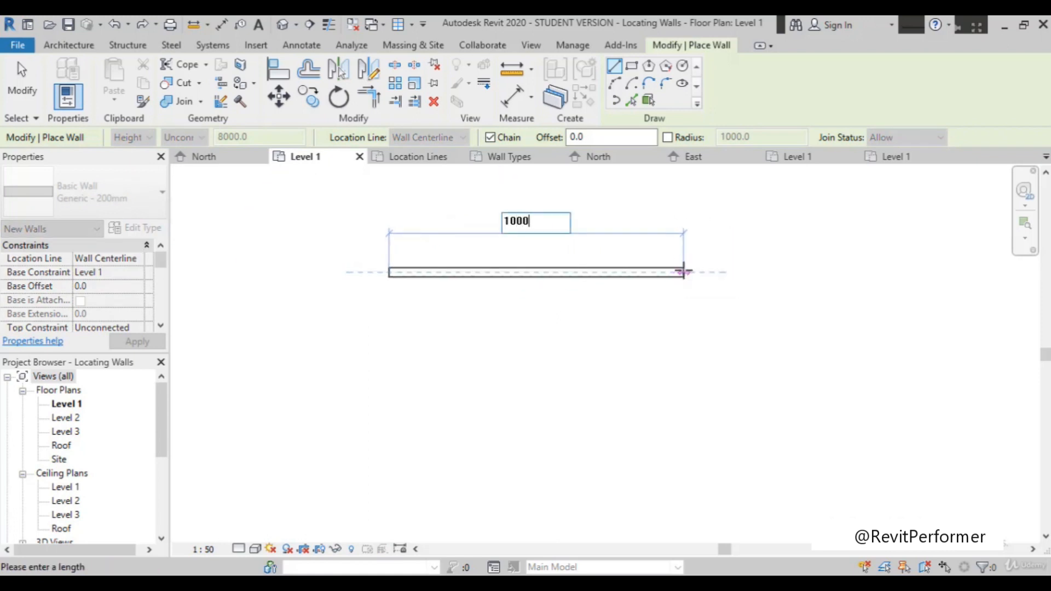
pyautogui.press('Return')
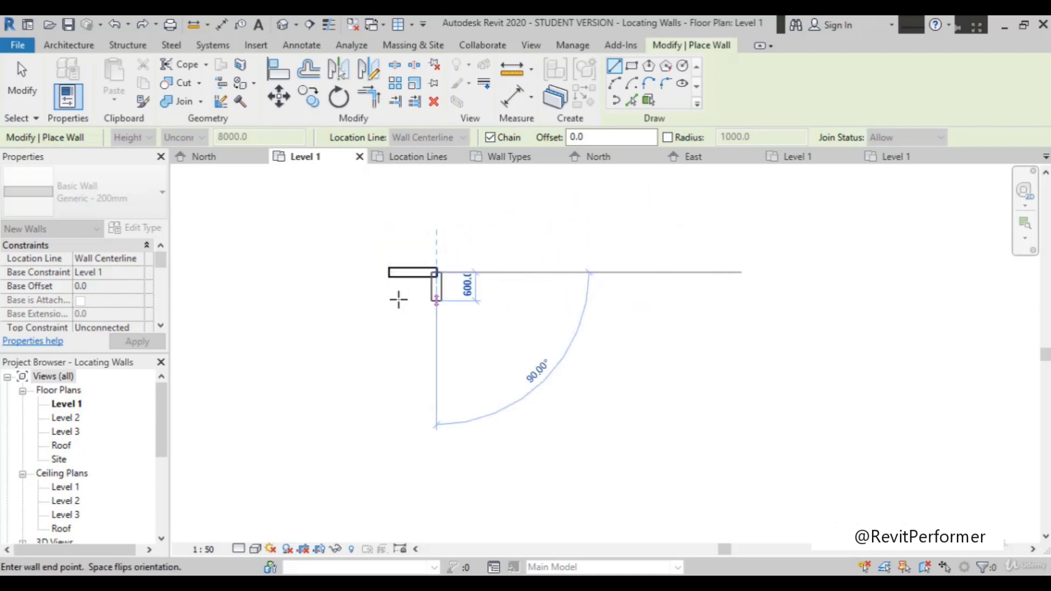
pyautogui.scroll(3, 446, 300)
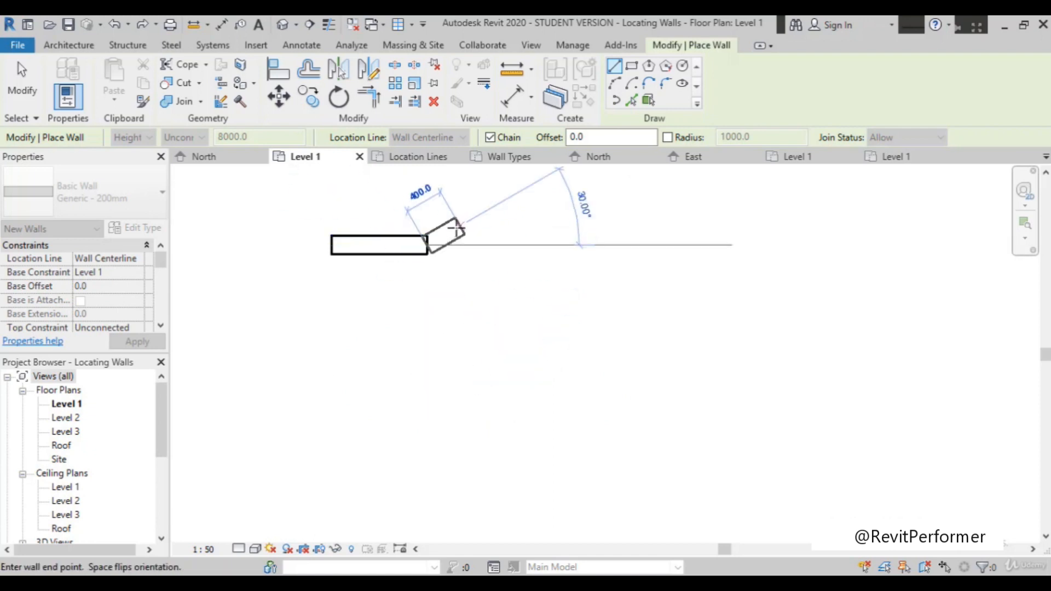
pyautogui.press('Escape')
pyautogui.hotkey('ctrl', 'z')
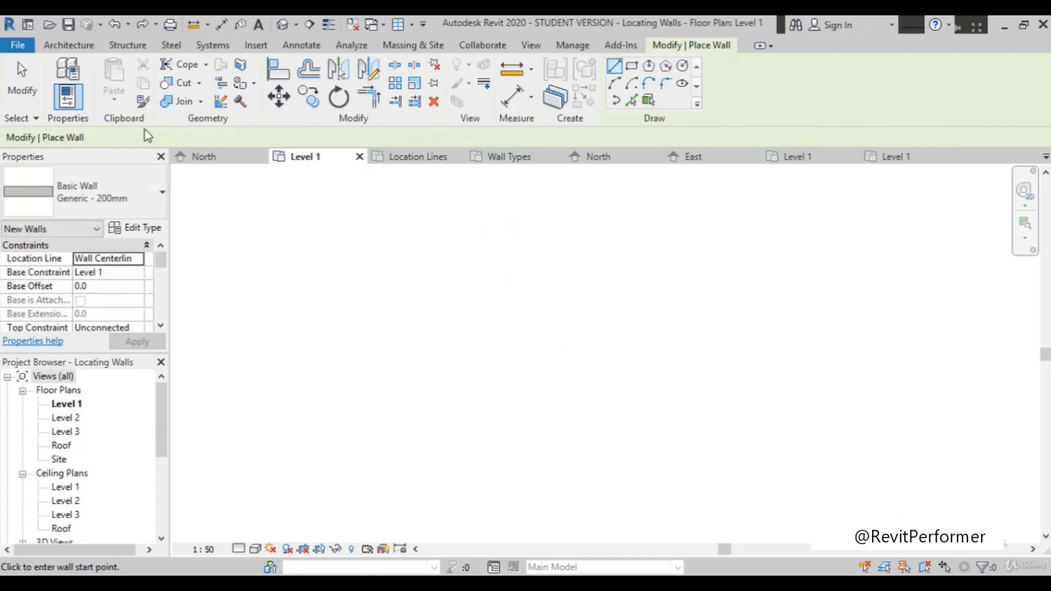
# Draw a horizontal Generic - 200mm wall 8000 mm long on Level 1, running from left to right.
pyautogui.click(69, 45)
pyautogui.click(62, 77)
pyautogui.click(350, 270)
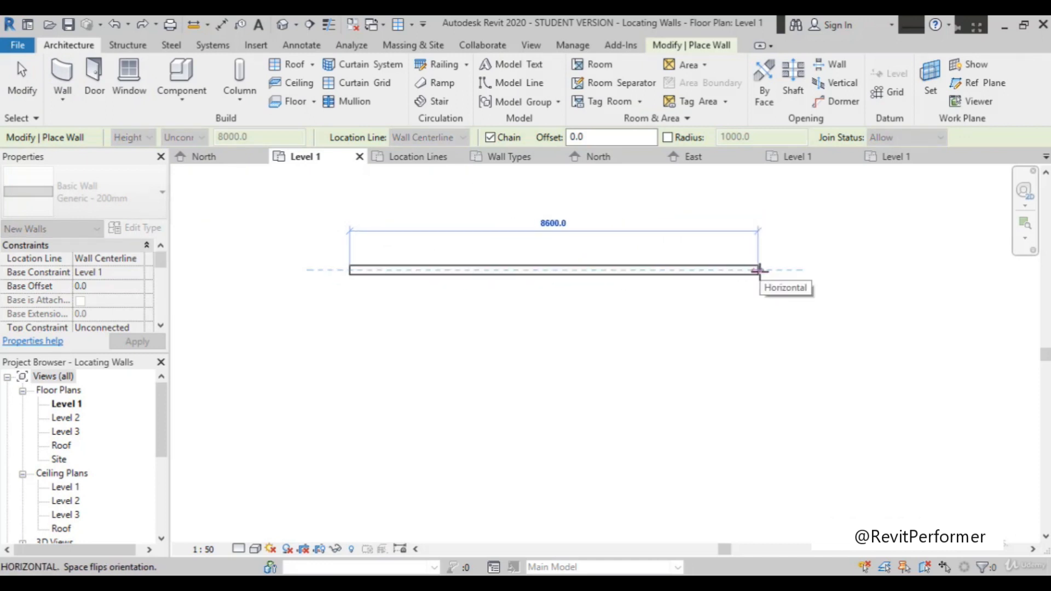
pyautogui.write('8')
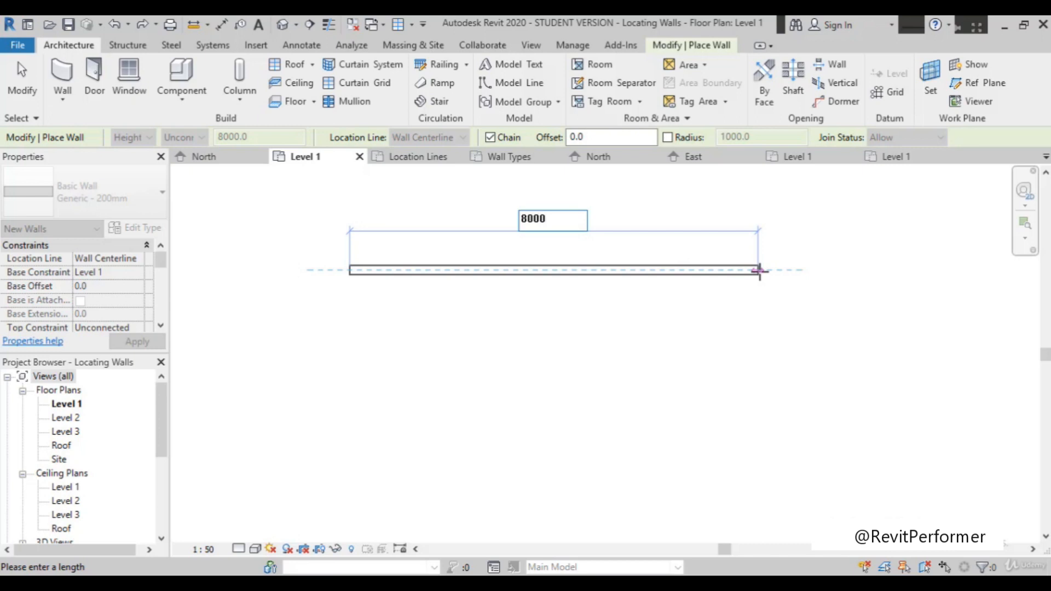
pyautogui.write('000')
pyautogui.press('Return')
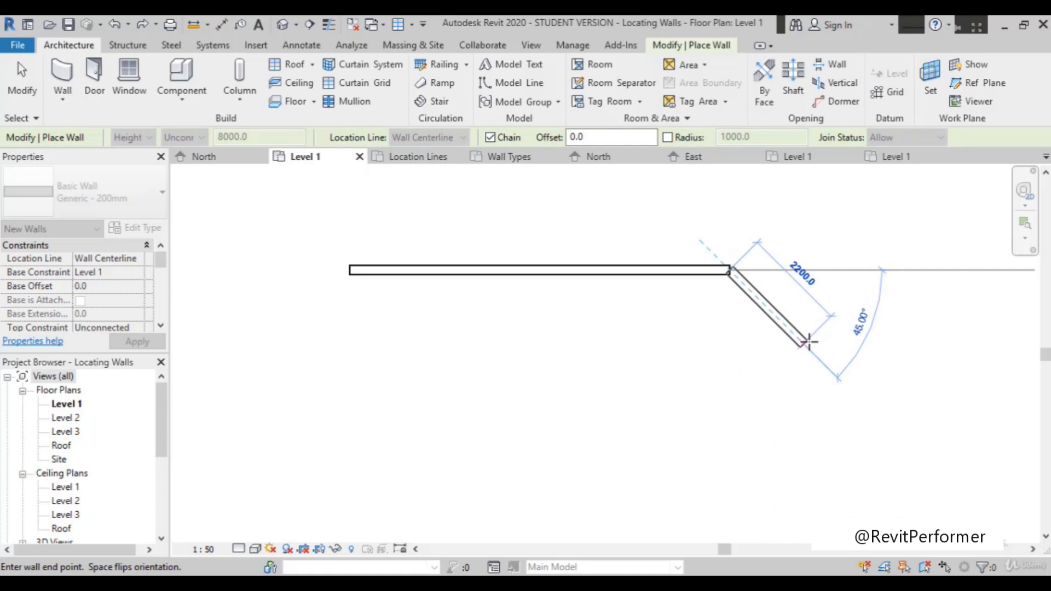
# Continue the wall chain with a 2000 mm segment angled 45° down to the right and an 8000 mm segment straight down.
pyautogui.write('2')
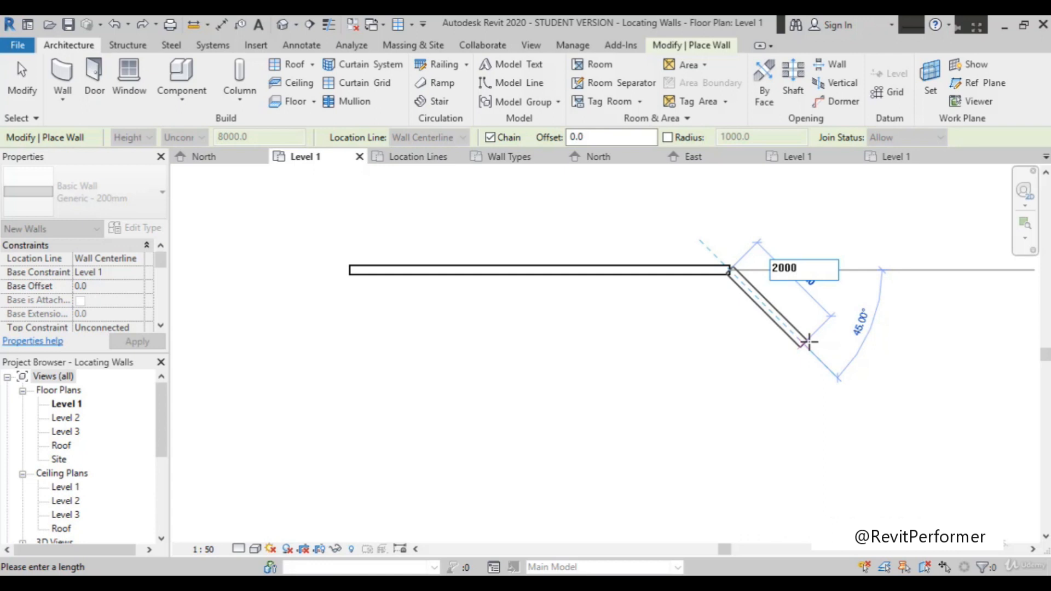
pyautogui.write('000')
pyautogui.press('Return')
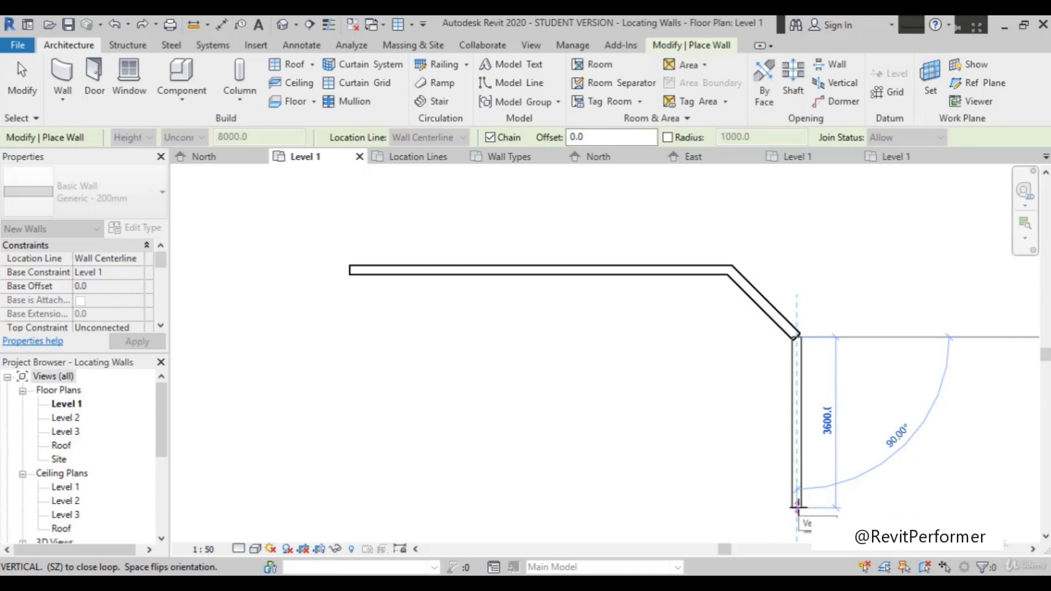
pyautogui.write('8000')
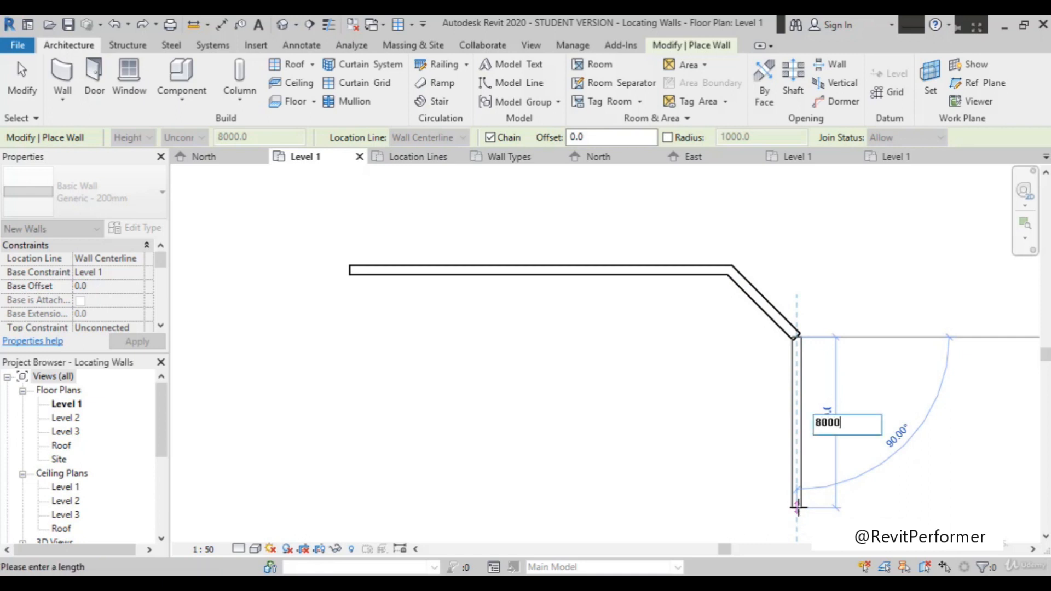
pyautogui.press('Return')
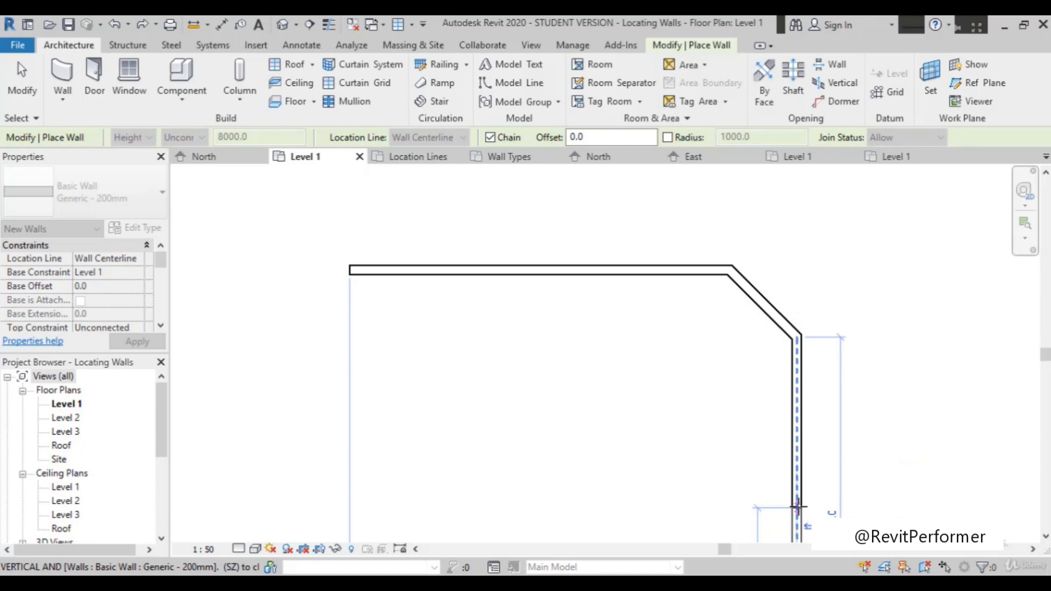
# Close the outline with a bottom wall about 9414 mm long and a vertical left wall joining the first wall's free end.
pyautogui.scroll(-2, 469, 228)
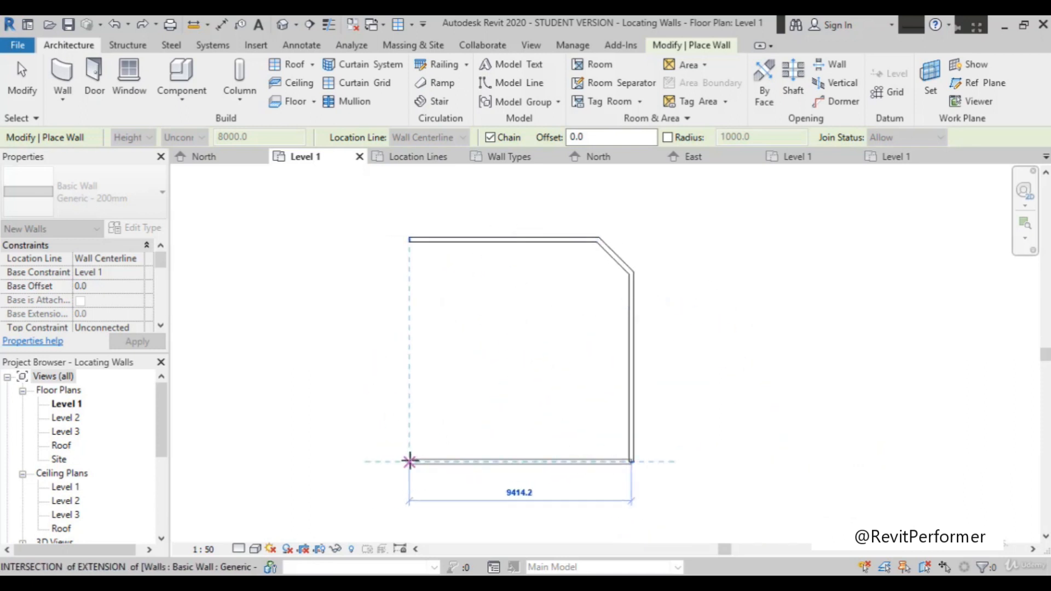
pyautogui.click(407, 457)
pyautogui.scroll(1, 410, 240)
pyautogui.scroll(2, 410, 240)
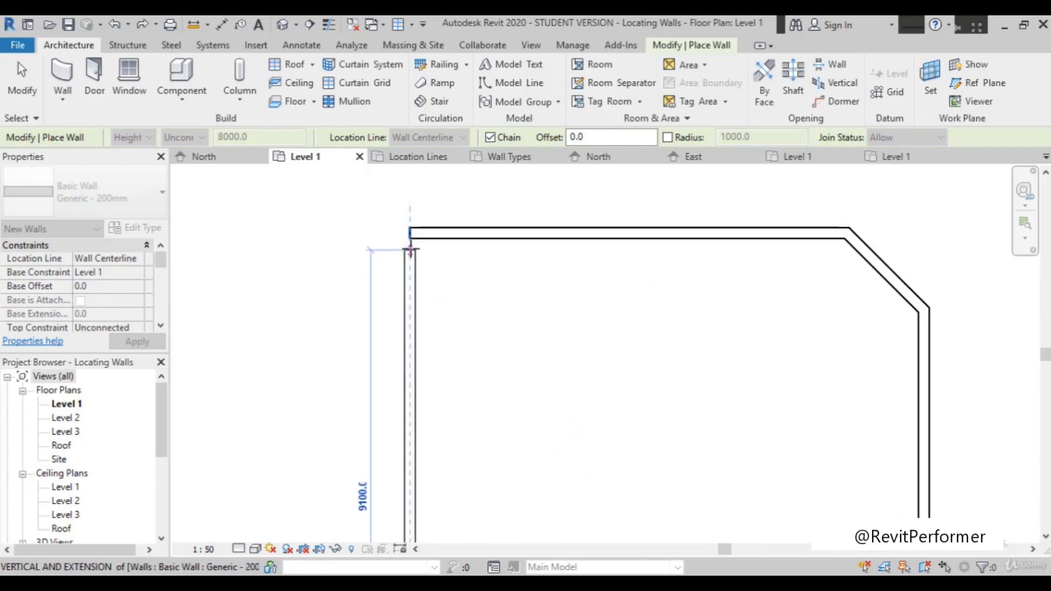
pyautogui.click(410, 240)
pyautogui.scroll(-5, 588, 217)
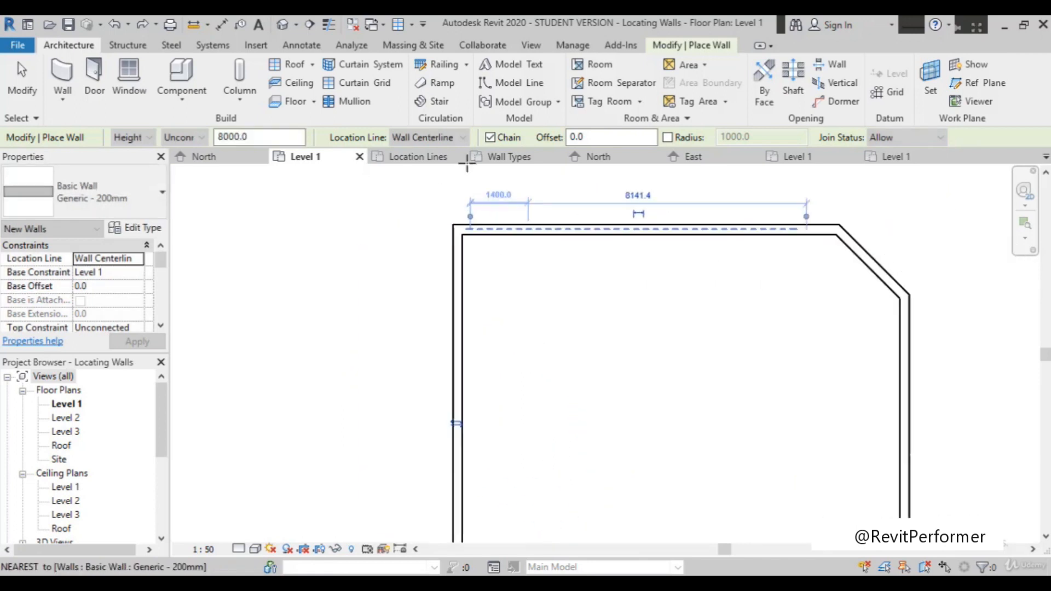
pyautogui.scroll(3, 679, 267)
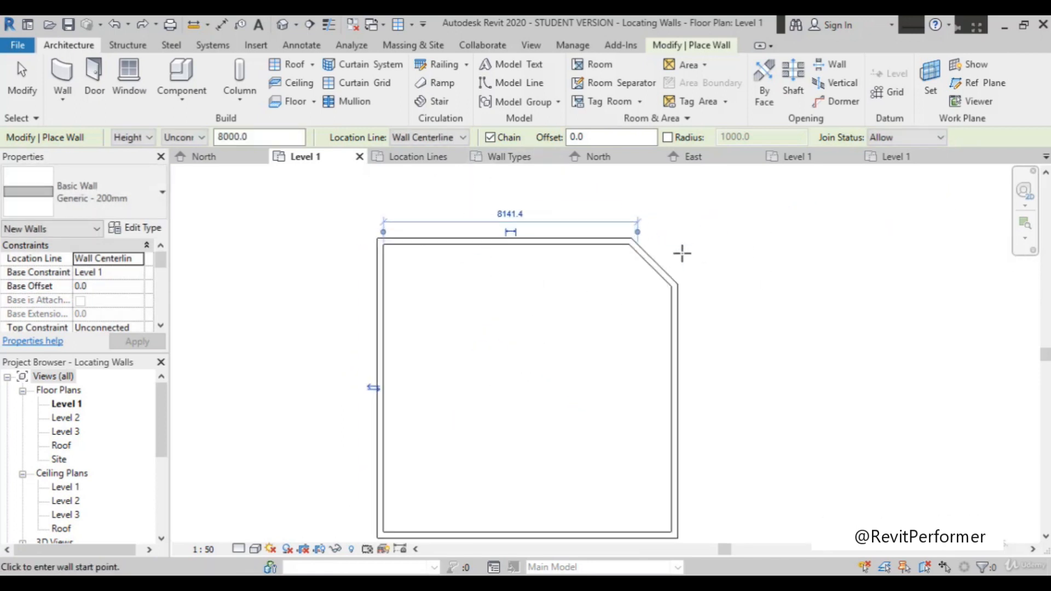
pyautogui.scroll(-2, 495, 255)
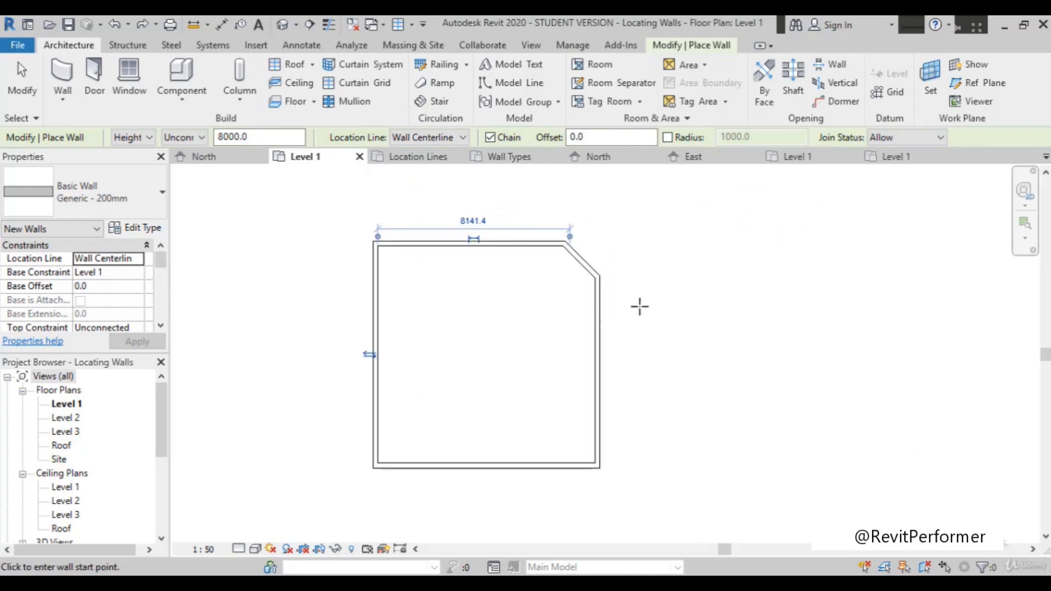
pyautogui.scroll(3, 640, 307)
pyautogui.scroll(-2, 673, 294)
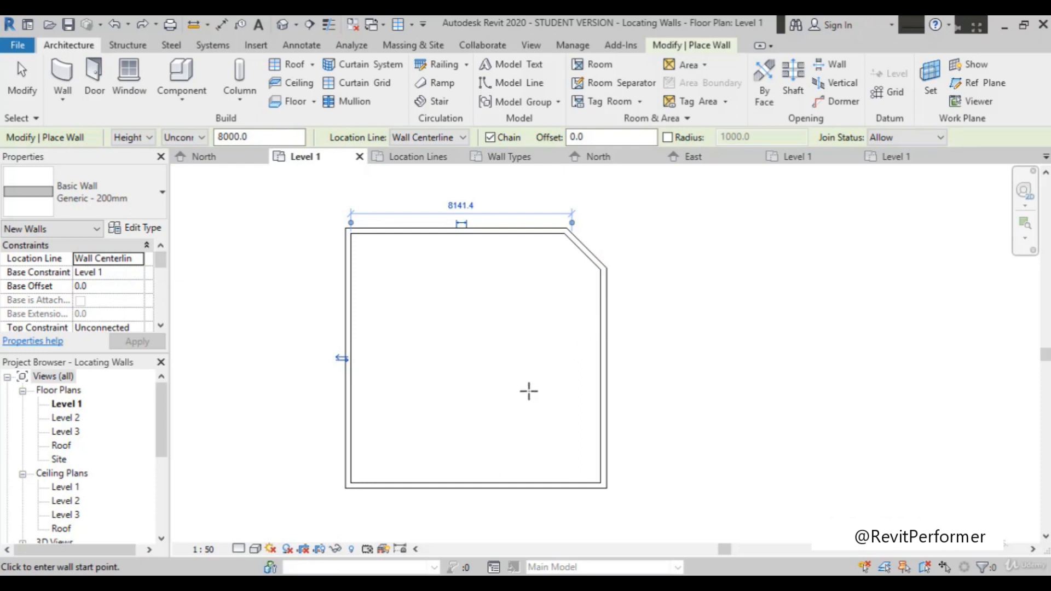
pyautogui.scroll(2, 632, 323)
pyautogui.scroll(-3, 635, 312)
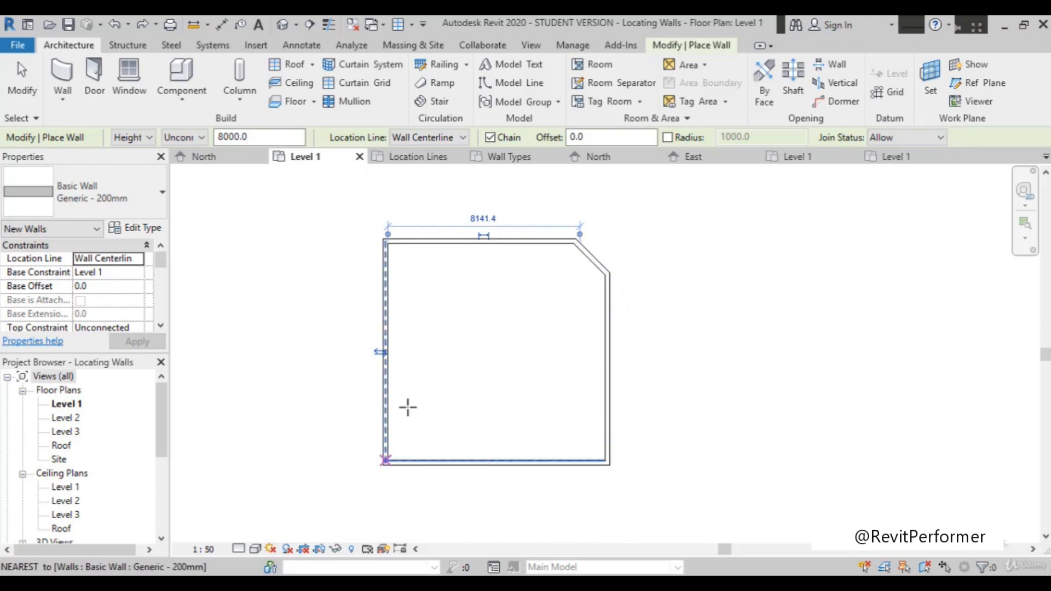
pyautogui.scroll(2, 683, 323)
pyautogui.scroll(-3, 635, 317)
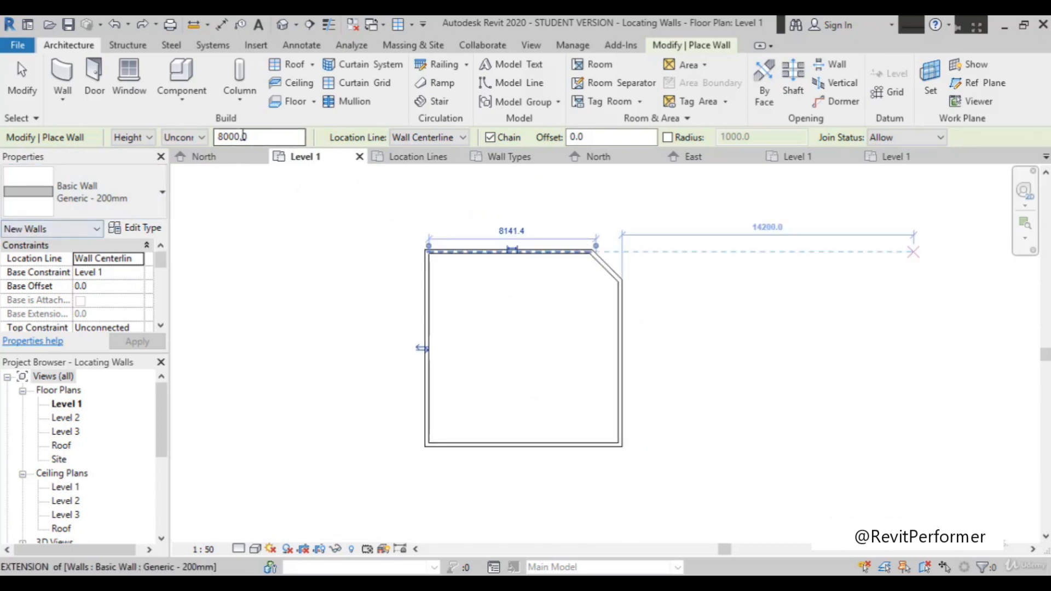
pyautogui.scroll(3, 409, 419)
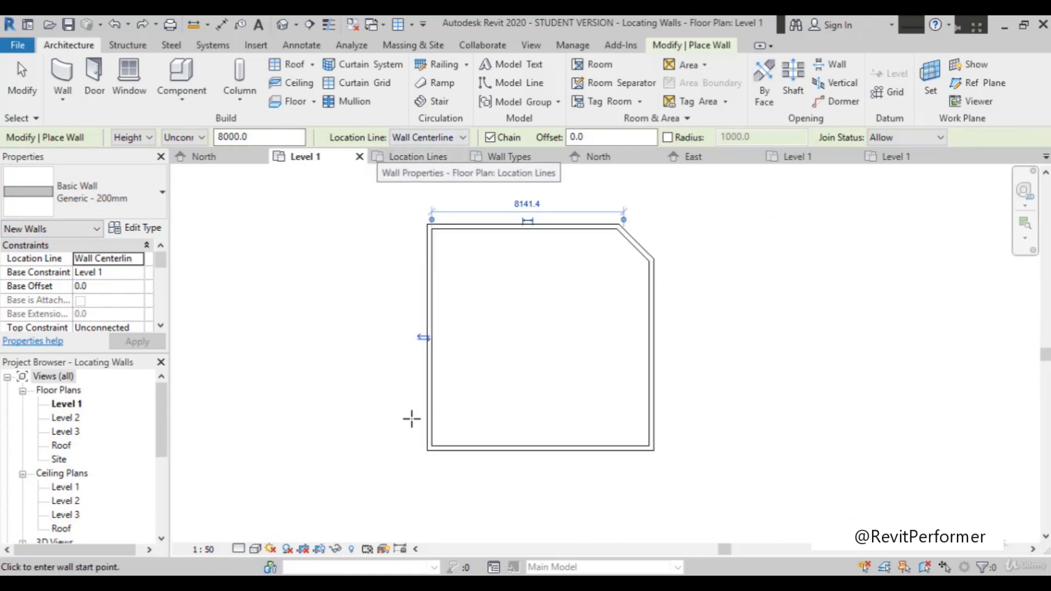
pyautogui.scroll(-2, 287, 385)
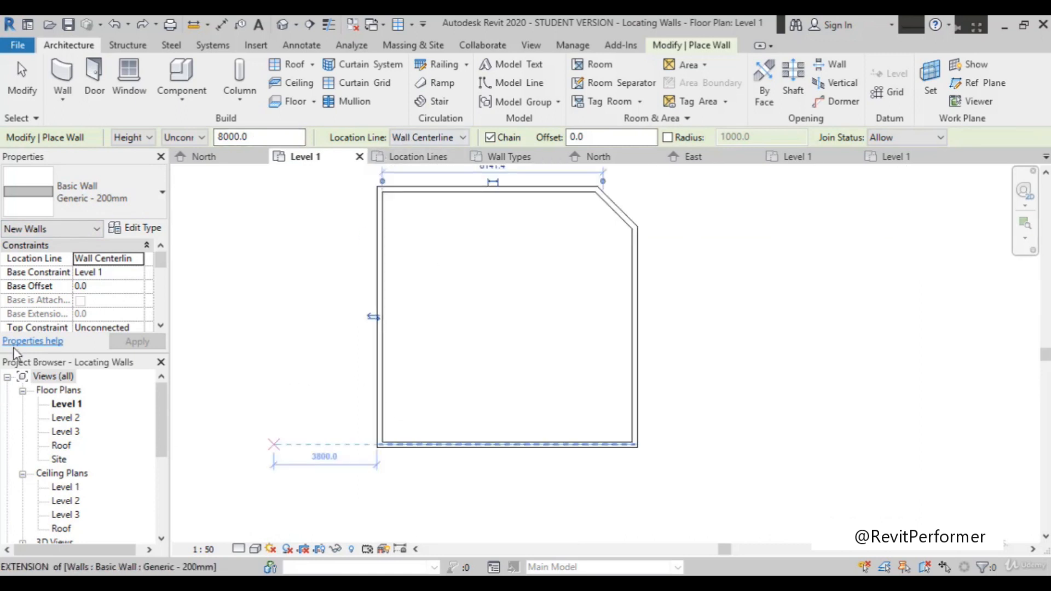
# Examine the type properties and layer structure of the outline's left wall.
pyautogui.press('Escape')
pyautogui.press('Escape')
pyautogui.scroll(2, 387, 281)
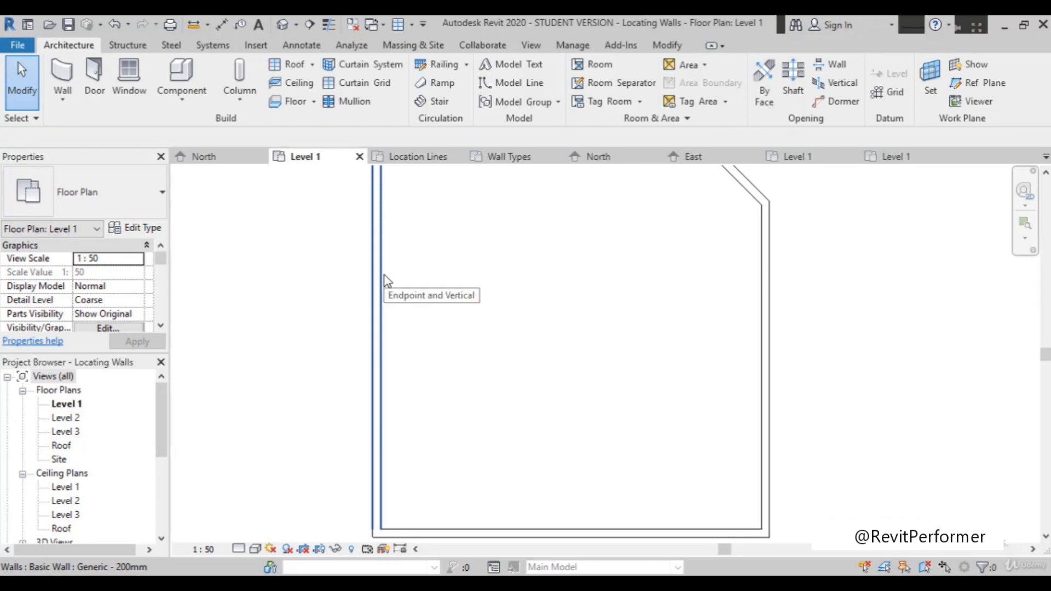
pyautogui.click(386, 280)
pyautogui.scroll(-4, 446, 282)
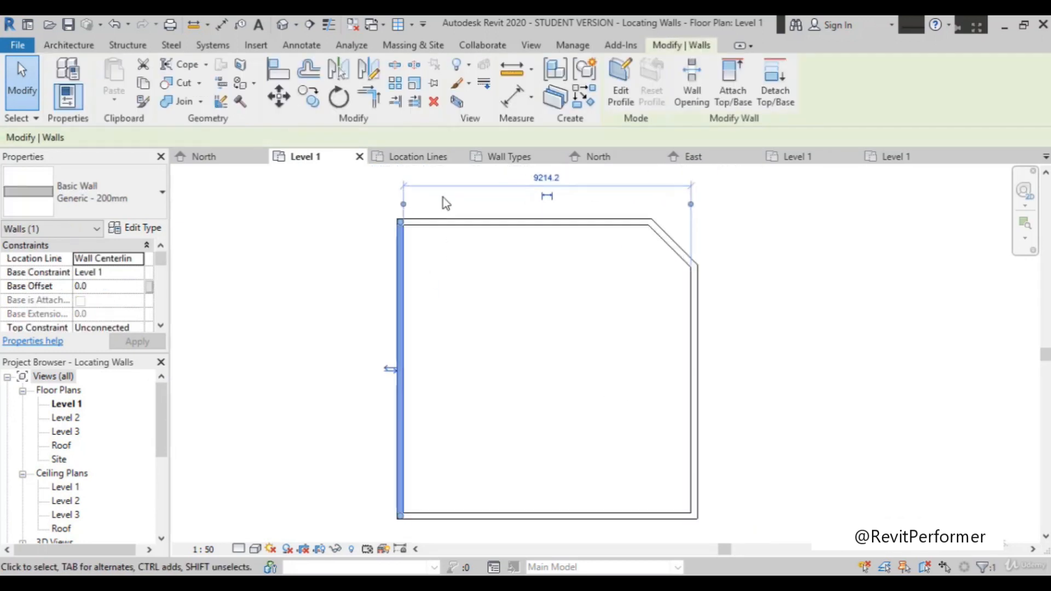
pyautogui.click(136, 228)
pyautogui.scroll(-1, 572, 287)
pyautogui.scroll(1, 570, 290)
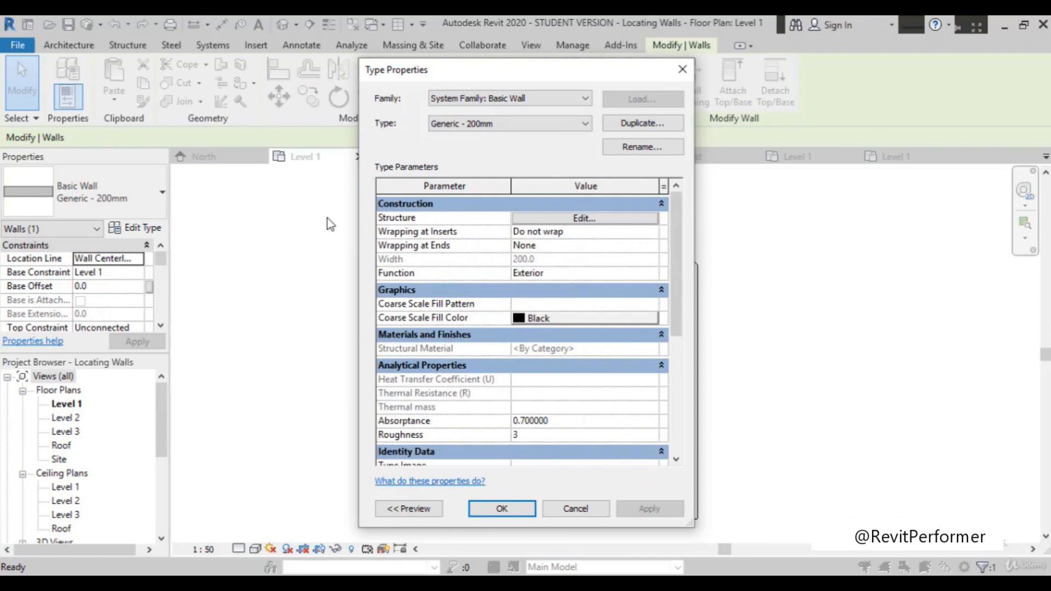
pyautogui.click(550, 219)
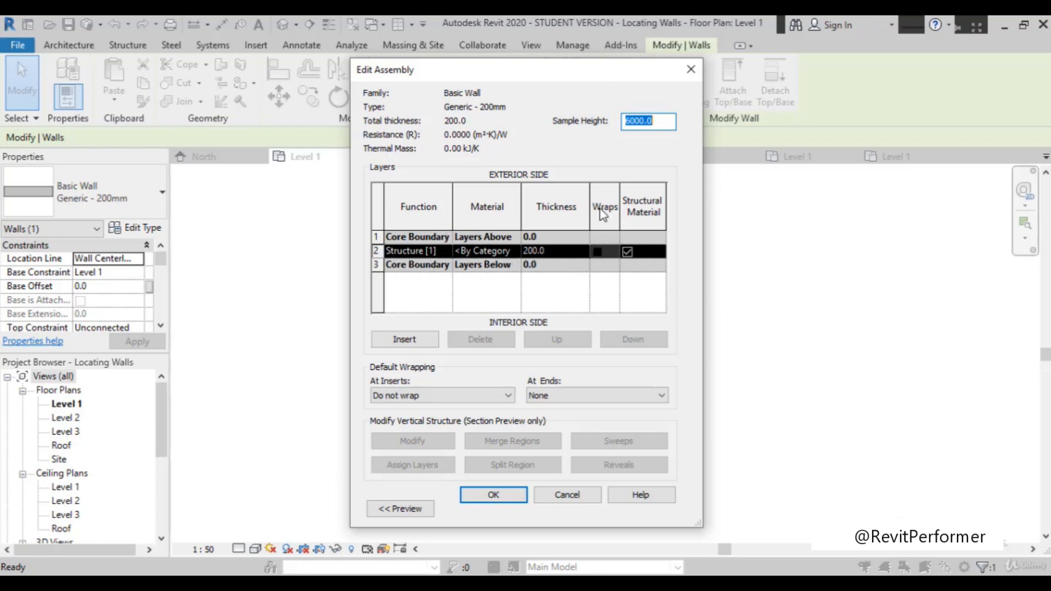
pyautogui.click(493, 495)
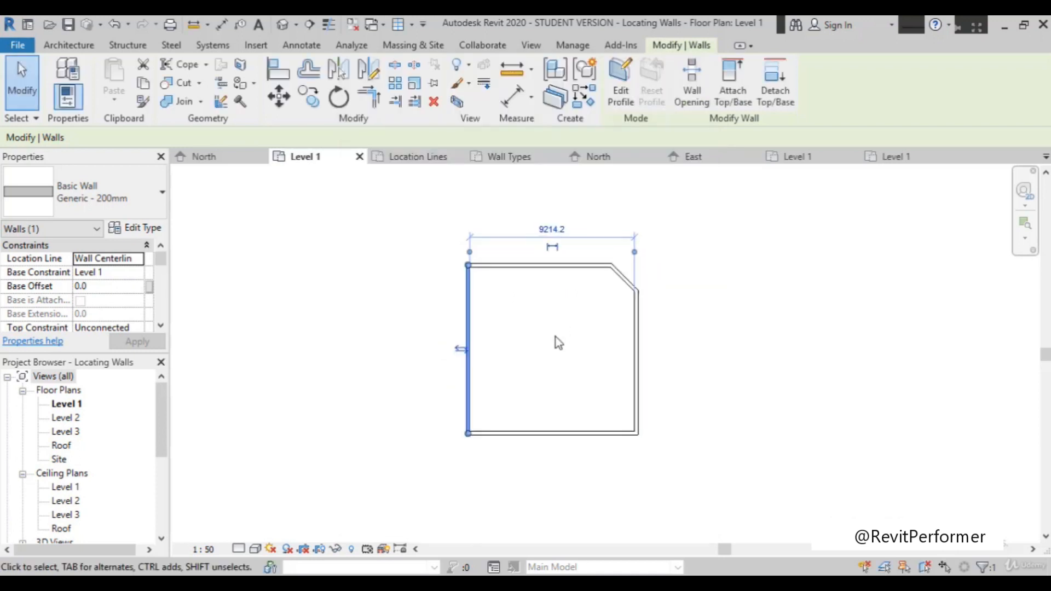
pyautogui.click(754, 258)
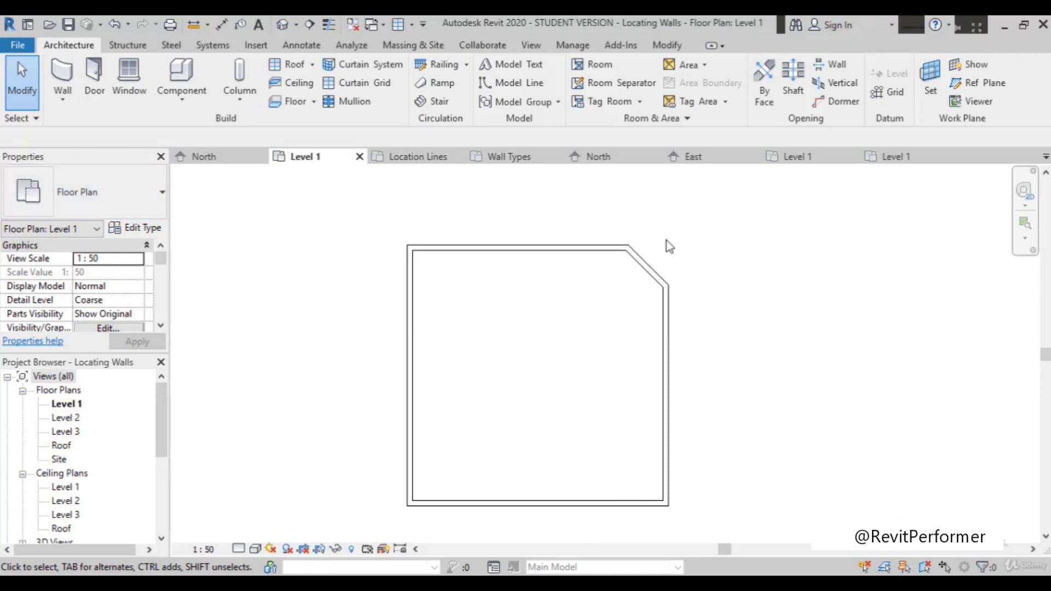
# Start the Wall tool with the Interior - 123mm Partition (1-hr) wall type.
pyautogui.click(62, 74)
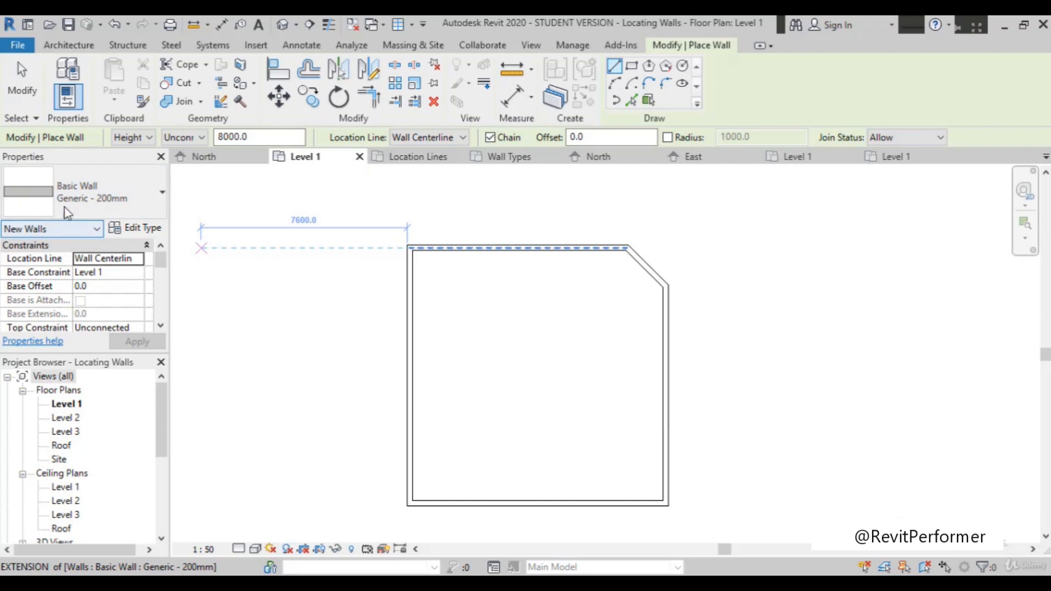
pyautogui.click(92, 195)
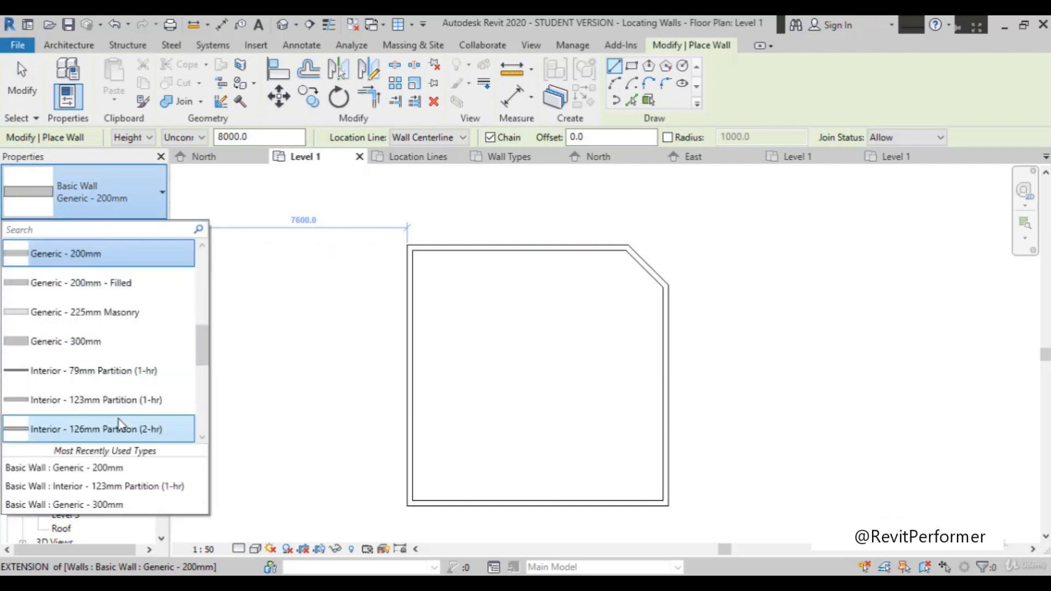
pyautogui.scroll(-1, 147, 418)
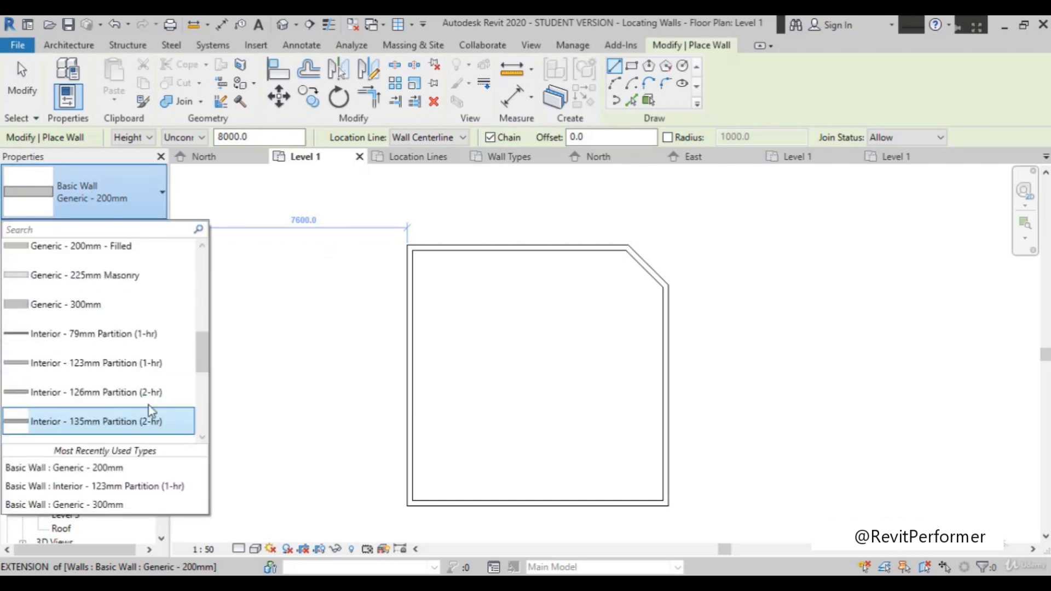
pyautogui.click(116, 369)
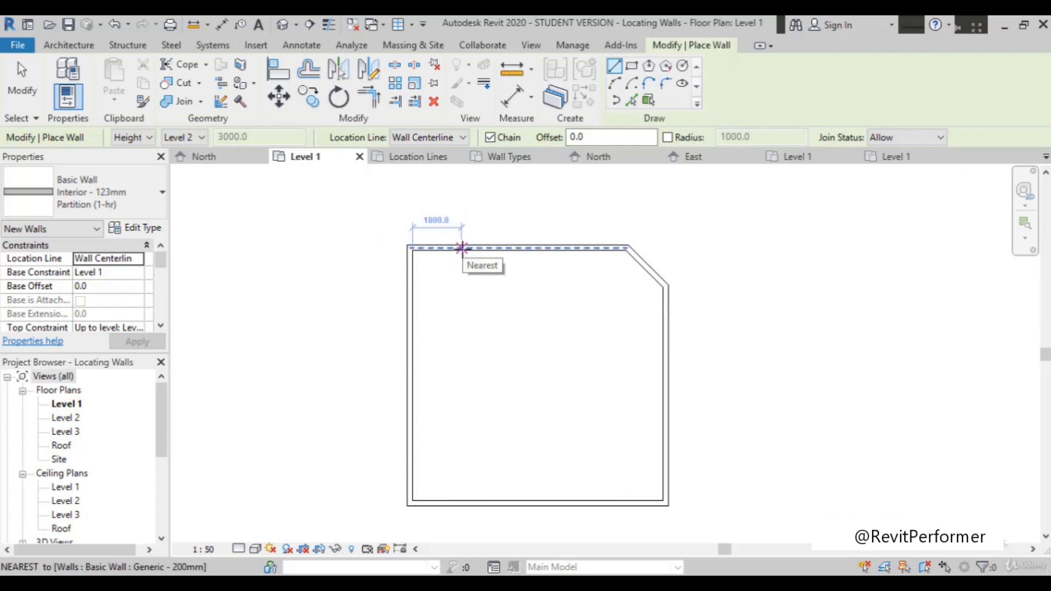
pyautogui.click(494, 248)
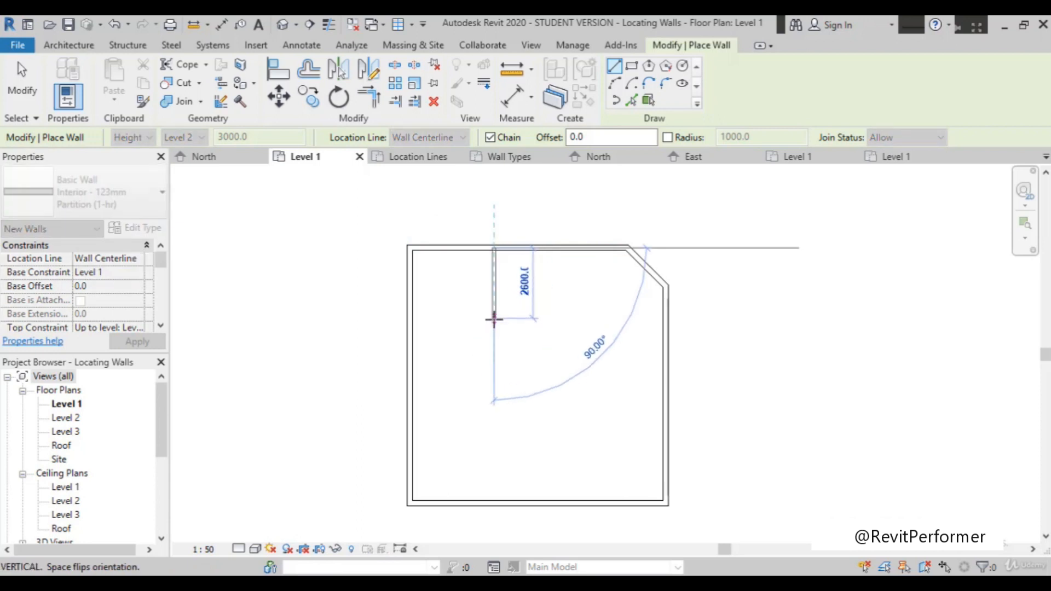
pyautogui.write('500')
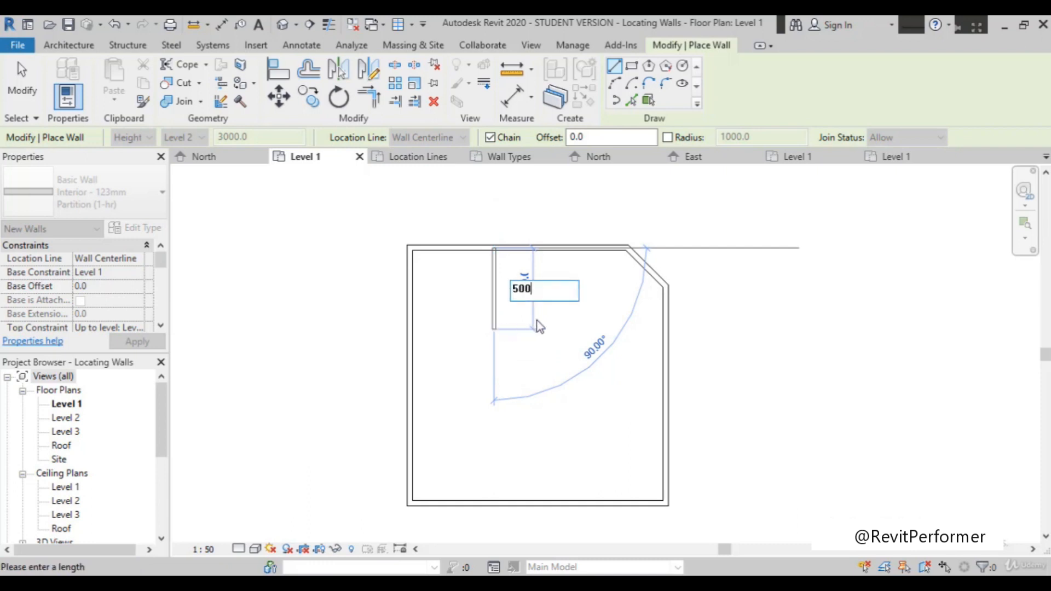
pyautogui.press('Escape')
pyautogui.press('Escape')
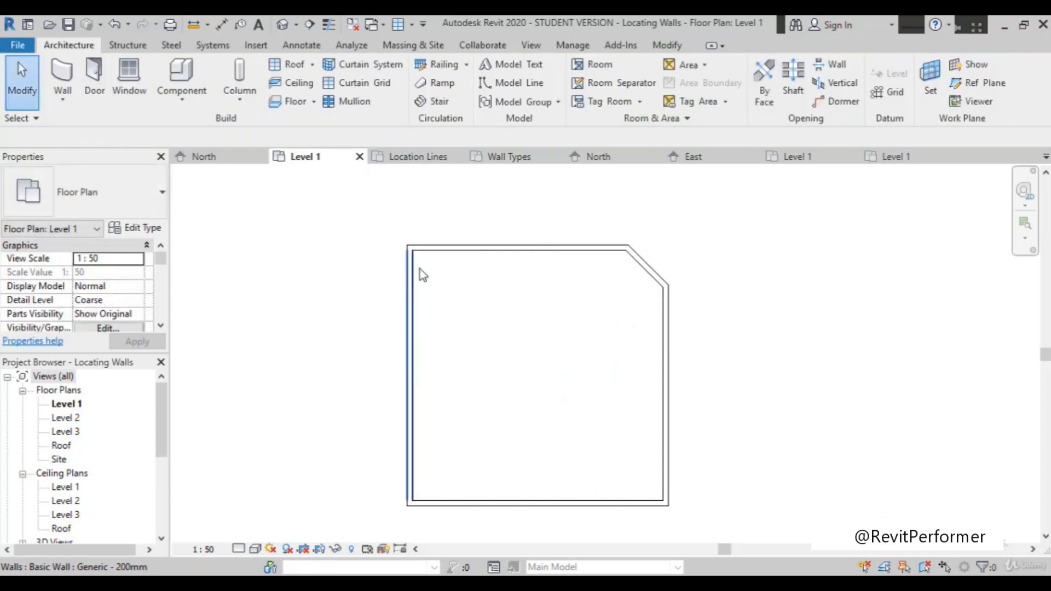
# Enclose the upper-left corner room with a partition about 2700 mm down from the top wall and across to the left exterior wall.
pyautogui.click(65, 75)
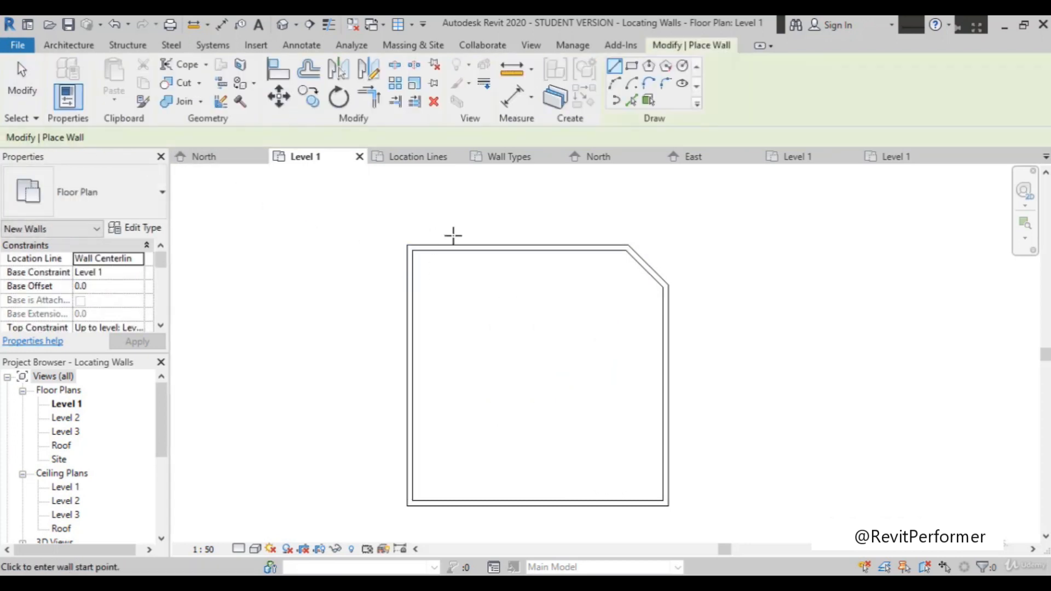
pyautogui.click(503, 248)
pyautogui.click(503, 321)
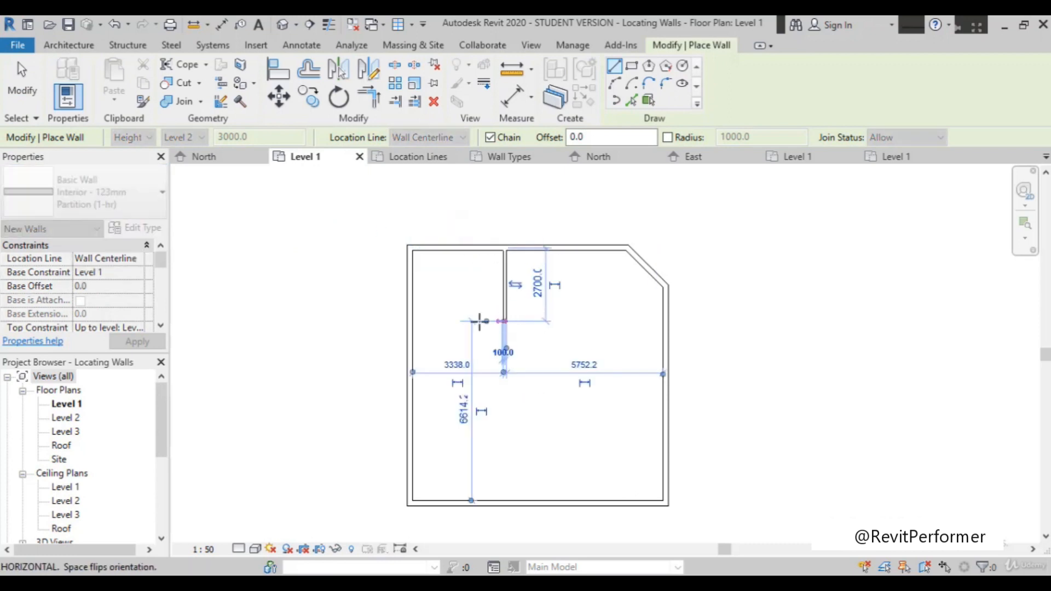
pyautogui.click(411, 321)
pyautogui.press('Escape')
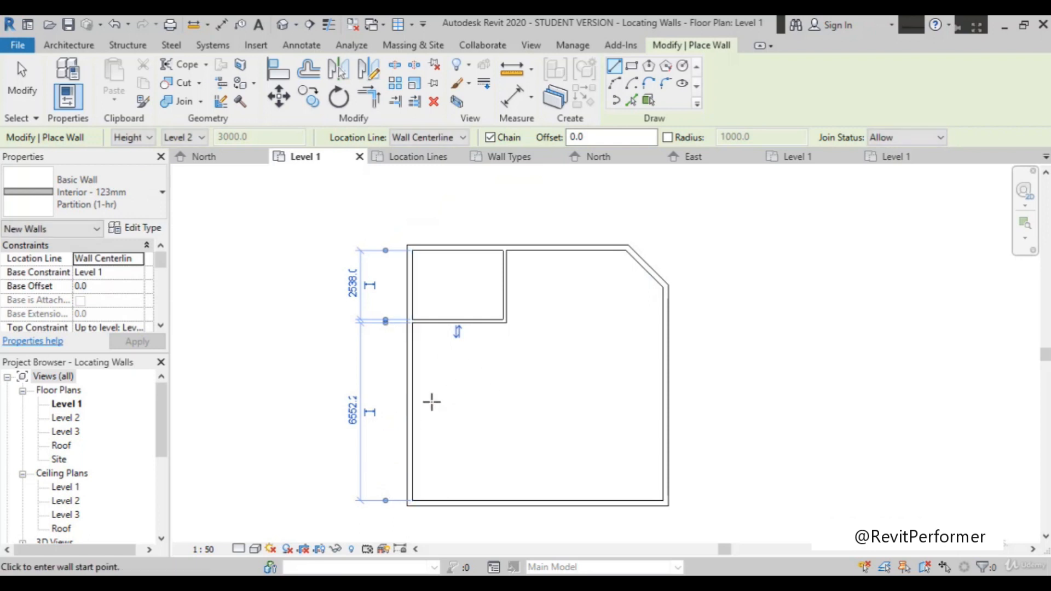
# Enclose the lower-left room with a horizontal partition from the left exterior wall that turns down to the bottom wall.
pyautogui.click(414, 426)
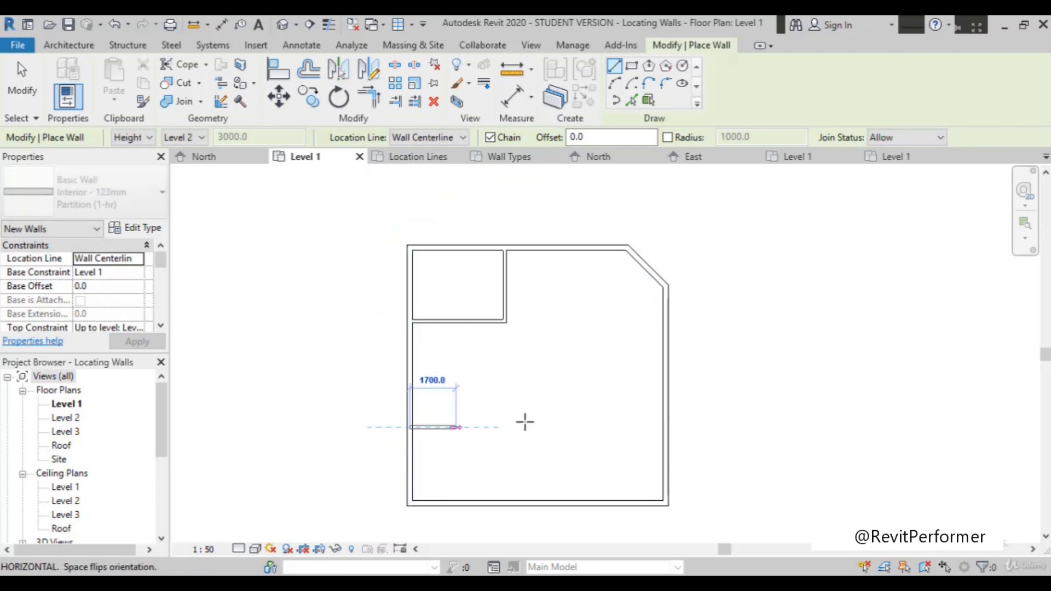
pyautogui.click(564, 427)
pyautogui.click(564, 501)
pyautogui.press('Escape')
# Draw a vertical partition between the two horizontal partitions, about 1238 mm from the left exterior wall.
pyautogui.click(447, 321)
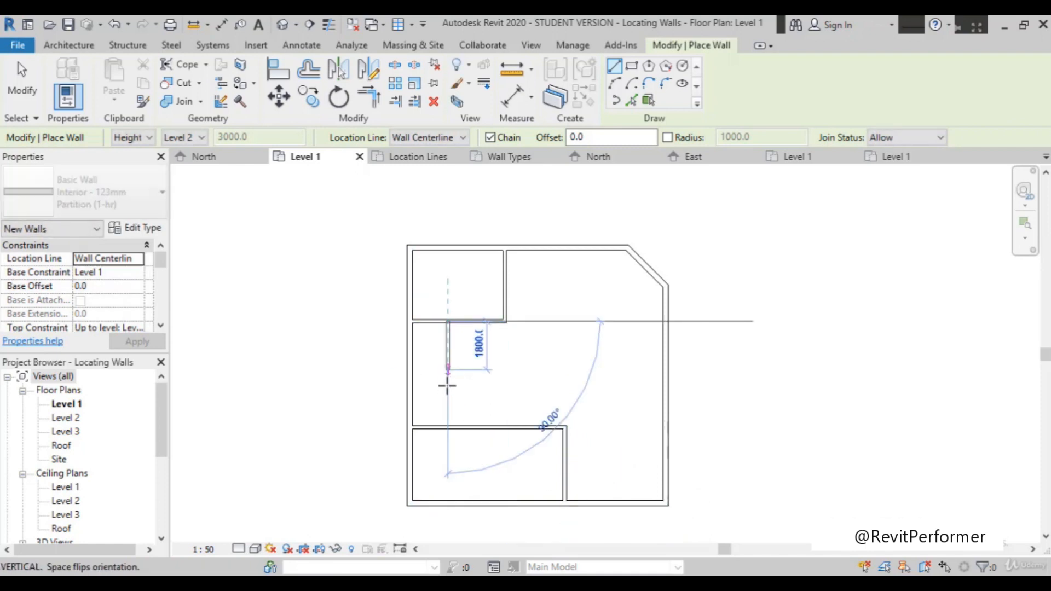
pyautogui.click(447, 427)
pyautogui.press('Escape')
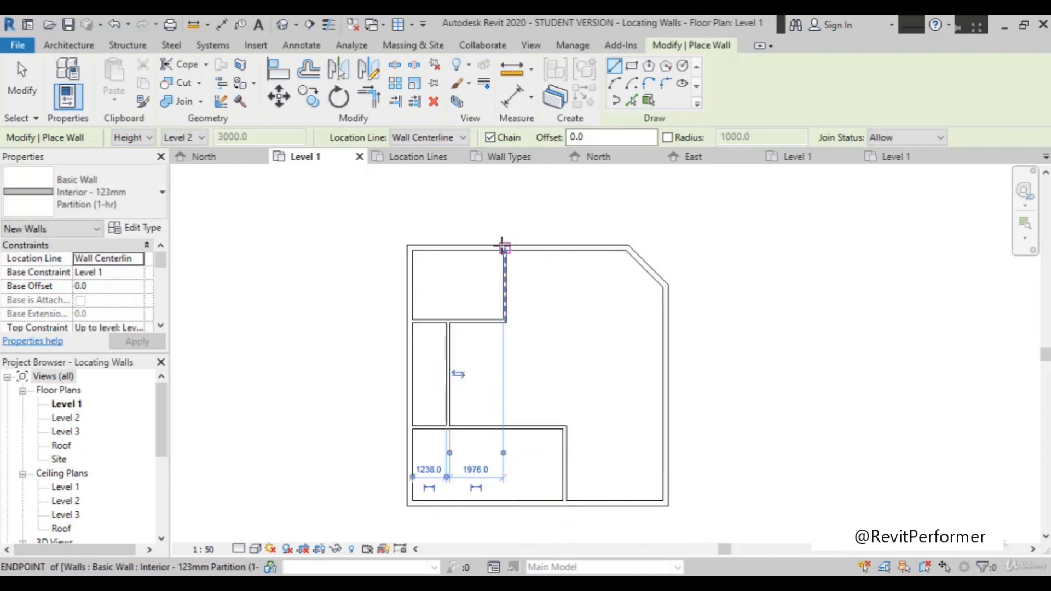
# Enclose a small room beside the upper-left room, with its right partition about 1514 mm from that room's and returning to its lower corner.
pyautogui.click(549, 249)
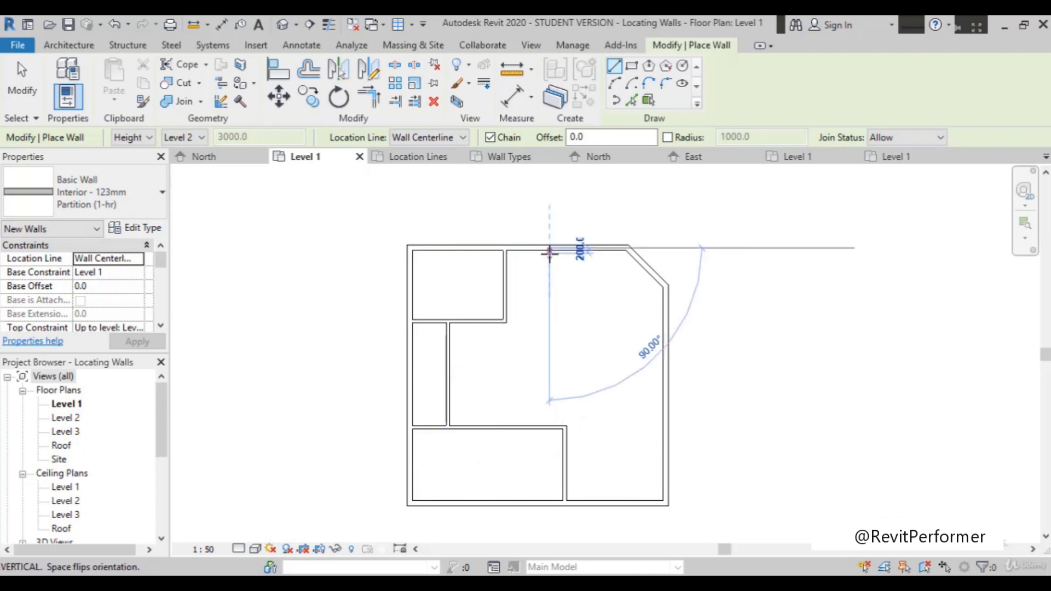
pyautogui.click(548, 322)
pyautogui.press('Escape')
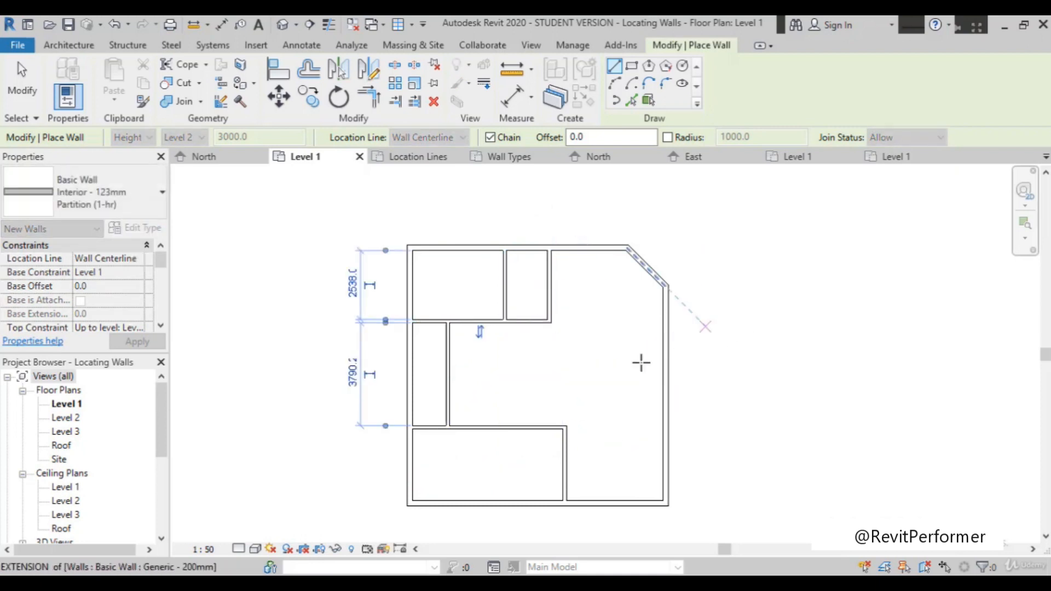
# Draw a vertical partition from the upper-left room's lower-right corner down to the lower horizontal partition.
pyautogui.click(506, 324)
pyautogui.click(504, 428)
pyautogui.press('Escape')
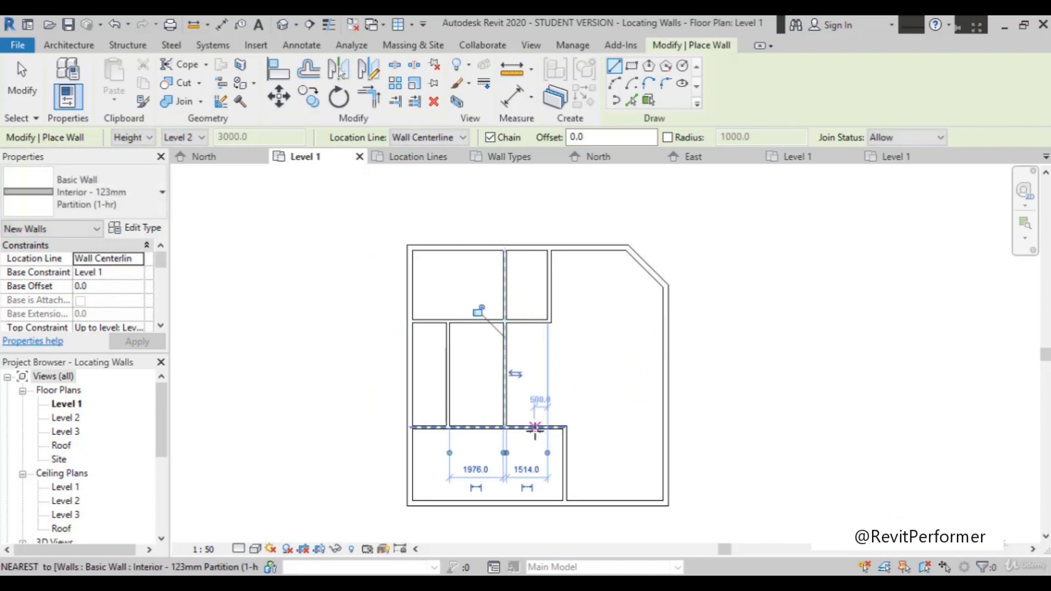
# Divide the lower-left room with a vertical partition down to the bottom wall near its right end, and end the Wall tool.
pyautogui.click(535, 428)
pyautogui.click(535, 500)
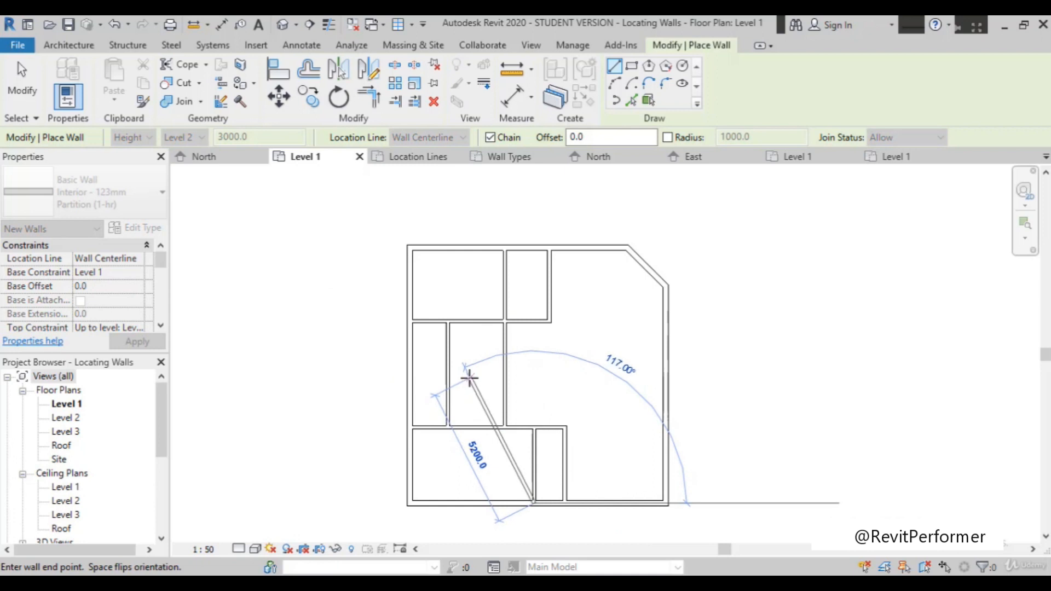
pyautogui.press('Escape')
pyautogui.scroll(2, 451, 270)
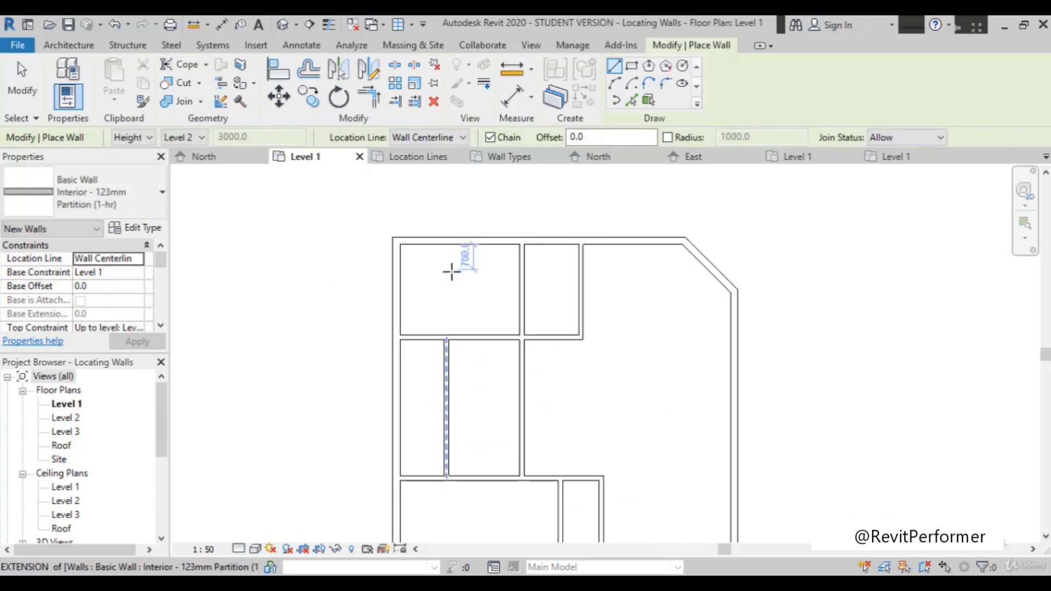
pyautogui.scroll(2, 452, 294)
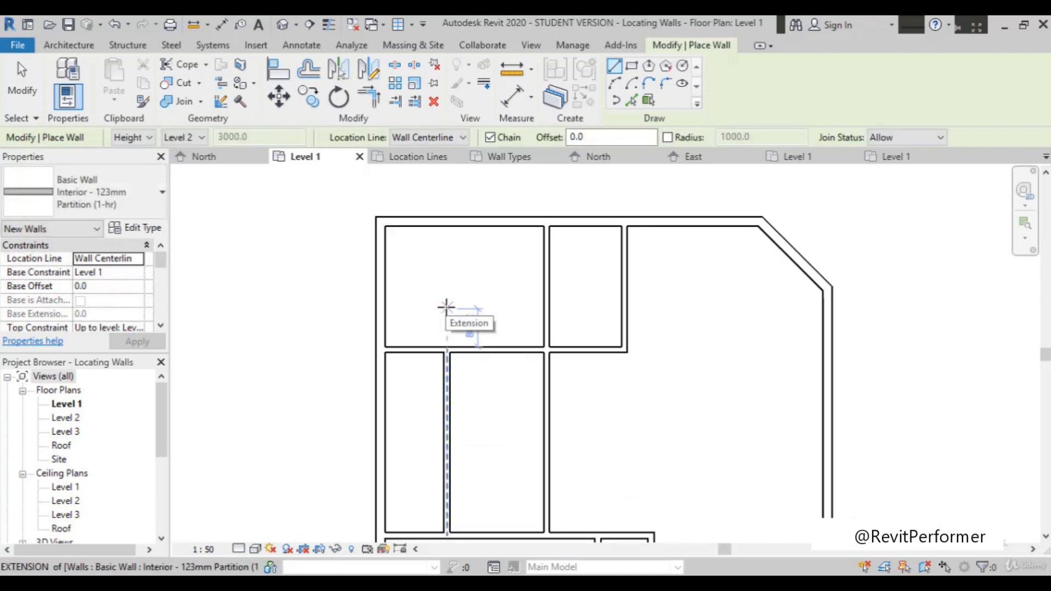
pyautogui.press('Escape')
pyautogui.scroll(-2, 460, 306)
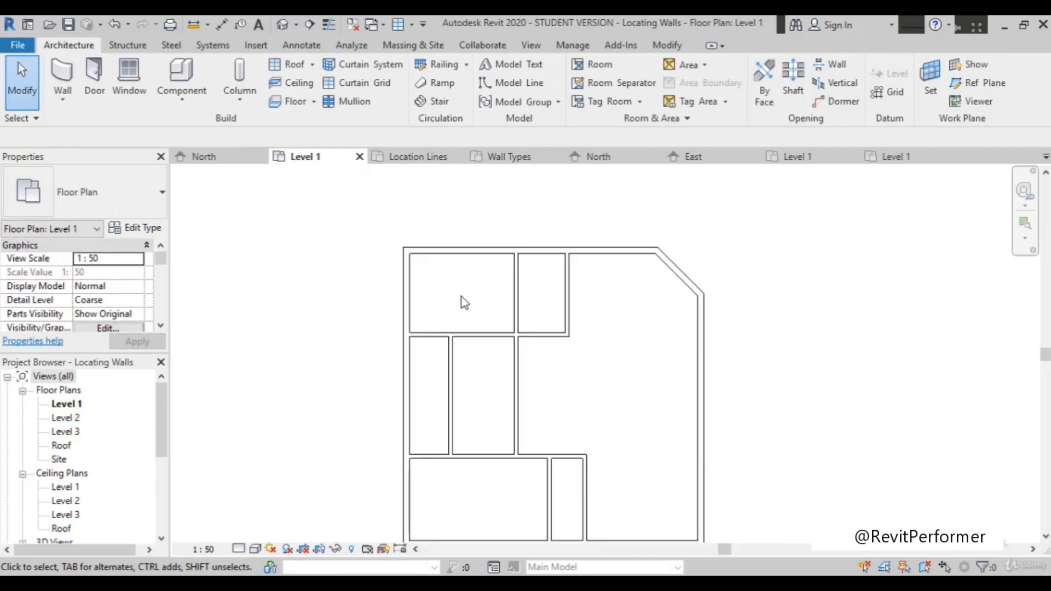
pyautogui.scroll(-1, 466, 446)
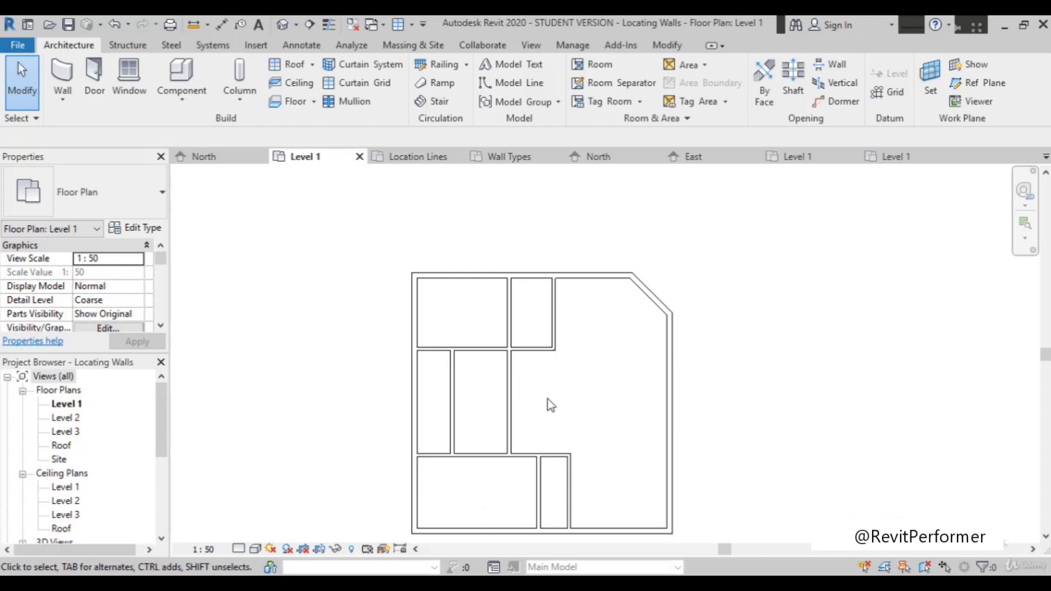
pyautogui.scroll(3, 546, 403)
pyautogui.scroll(-3, 500, 373)
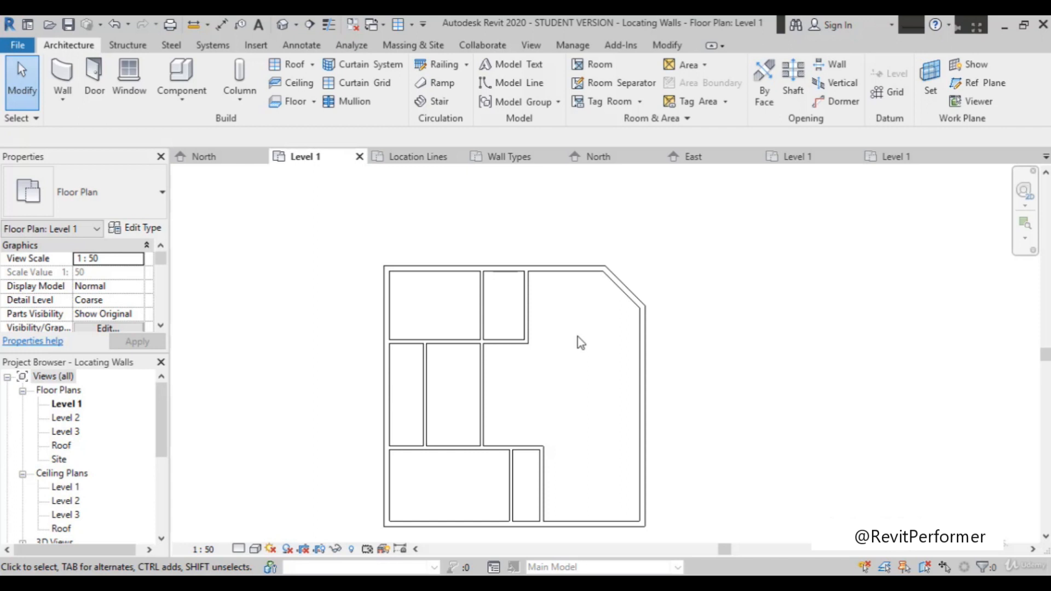
pyautogui.click(571, 45)
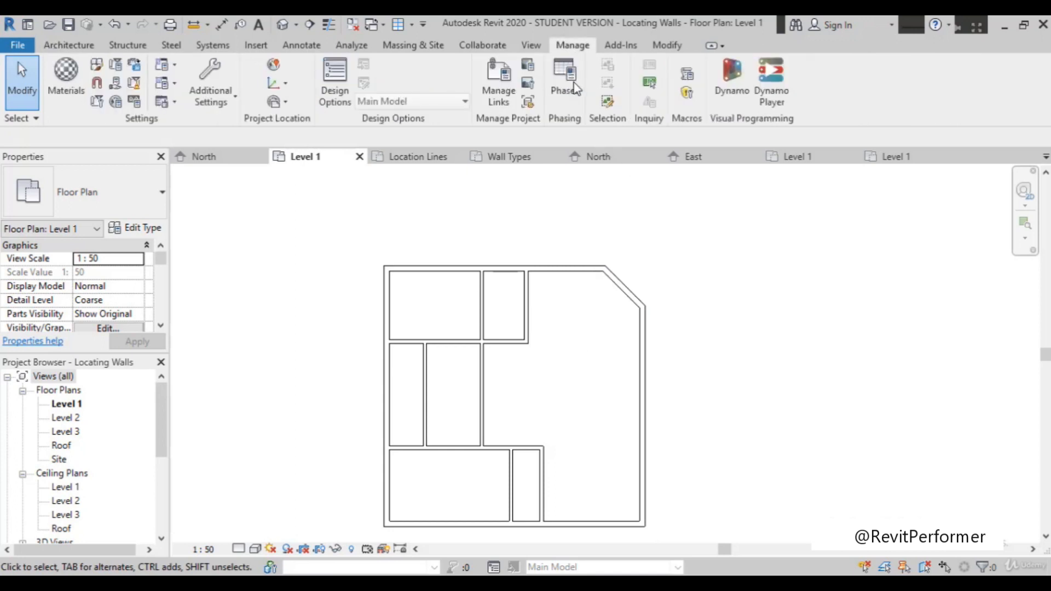
# Set the distance from the small upper room's right partition to the right exterior wall to 4000 mm.
pyautogui.scroll(2, 572, 331)
pyautogui.scroll(2, 570, 330)
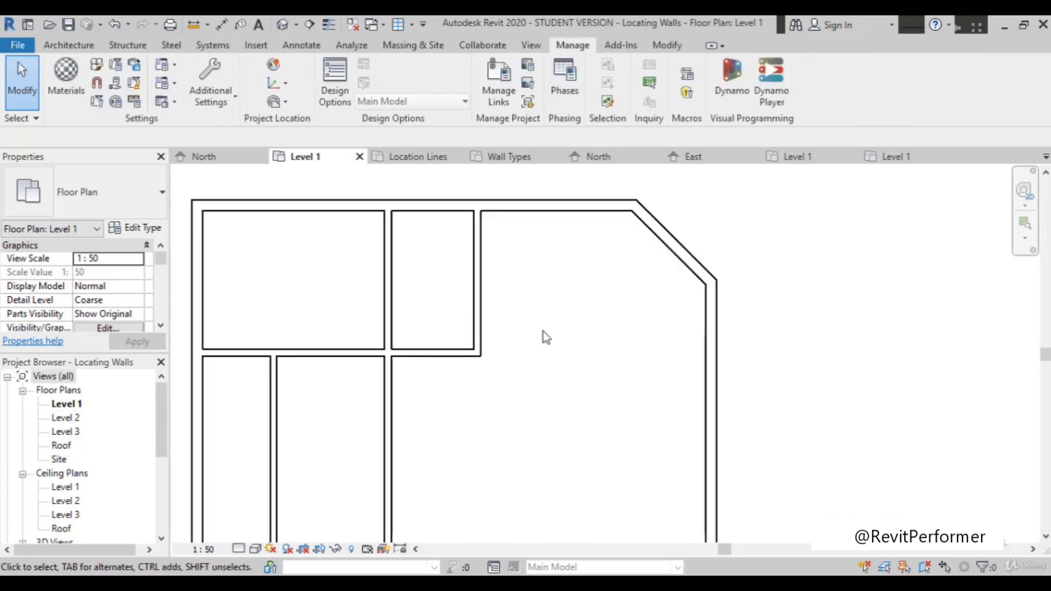
pyautogui.click(478, 318)
pyautogui.scroll(-2, 682, 349)
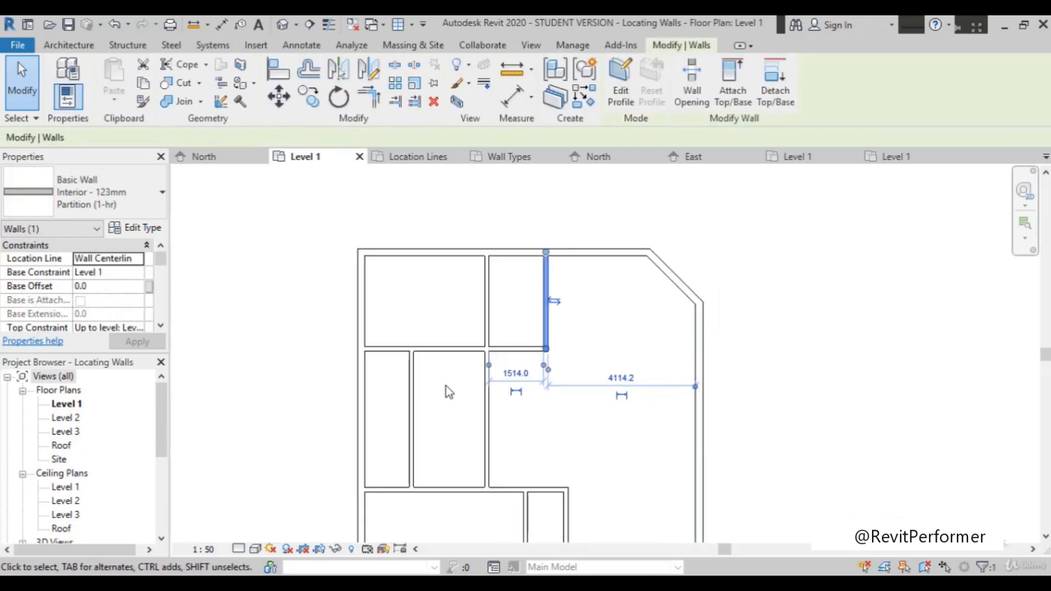
pyautogui.scroll(2, 463, 380)
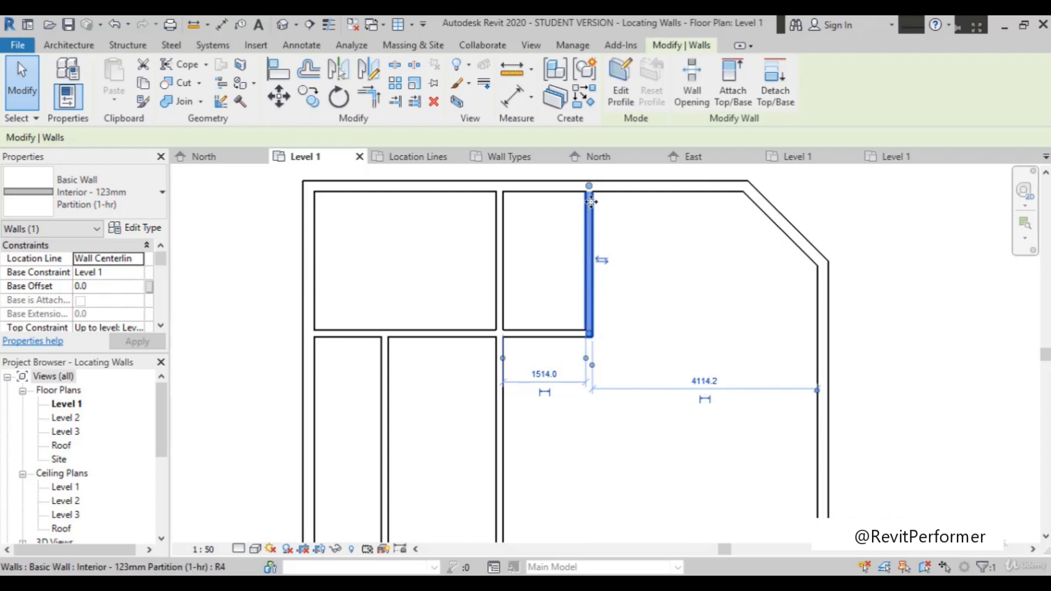
pyautogui.click(705, 382)
pyautogui.write('4000')
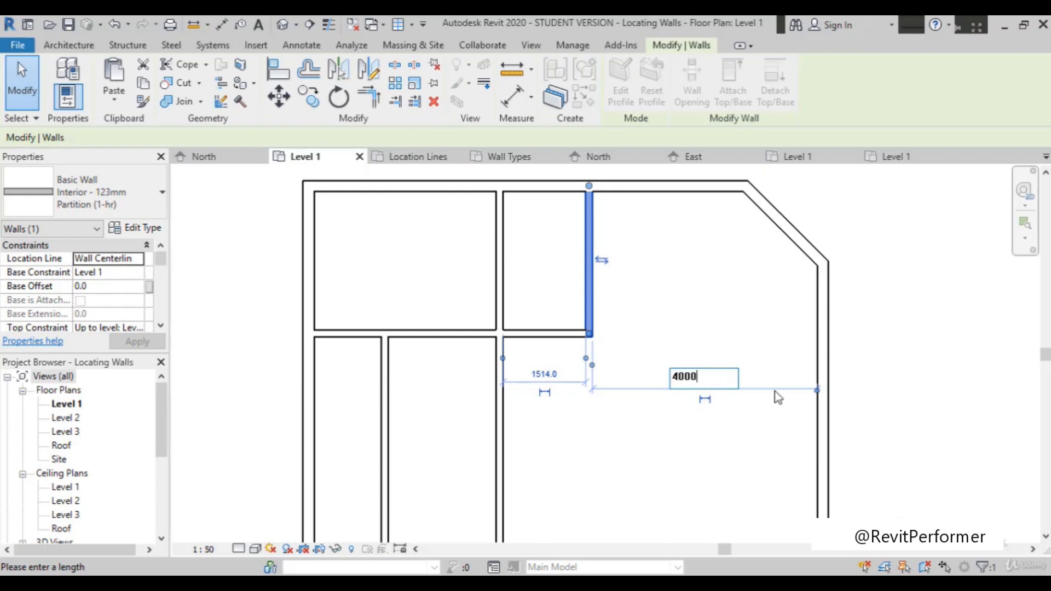
pyautogui.press('Return')
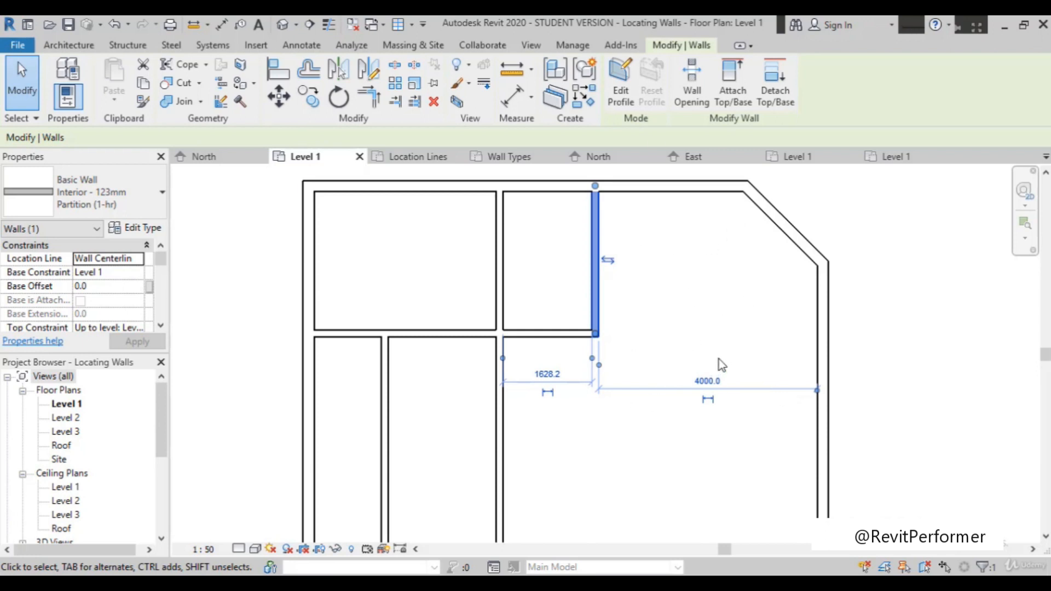
# Set the distance between the small upper room's left and right partitions to 1500 mm by moving the right one.
pyautogui.click(553, 379)
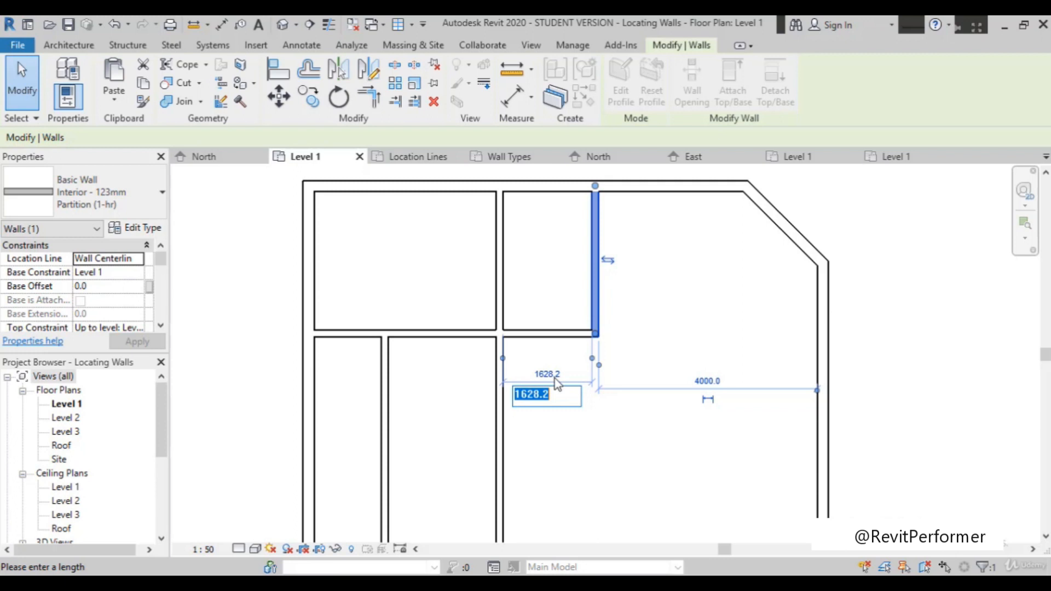
pyautogui.write('1500')
pyautogui.press('Return')
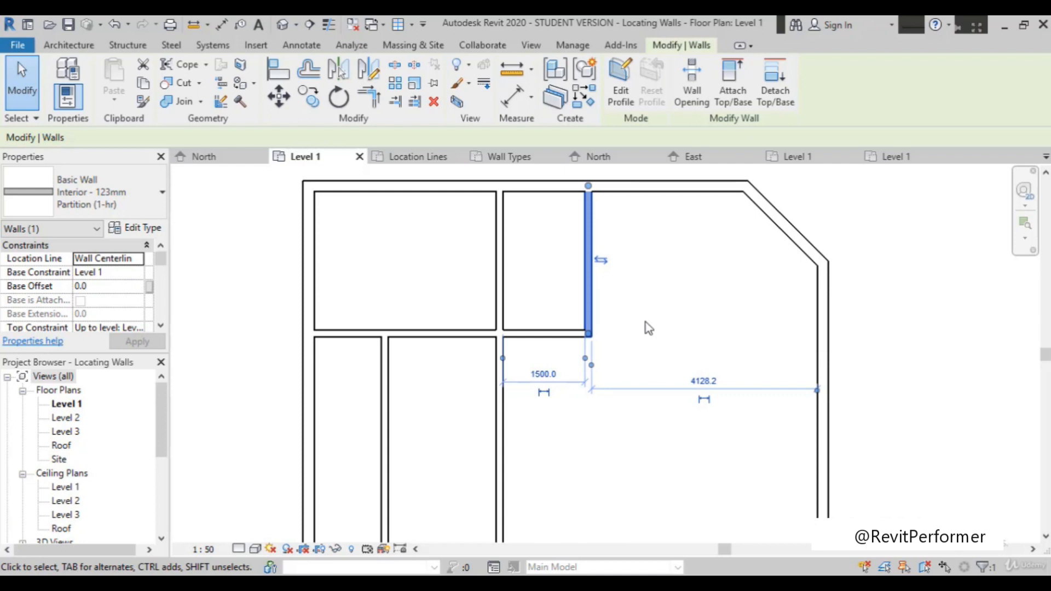
# Set the selected right partition's distance to the right exterior wall back to 4000 mm.
pyautogui.click(705, 381)
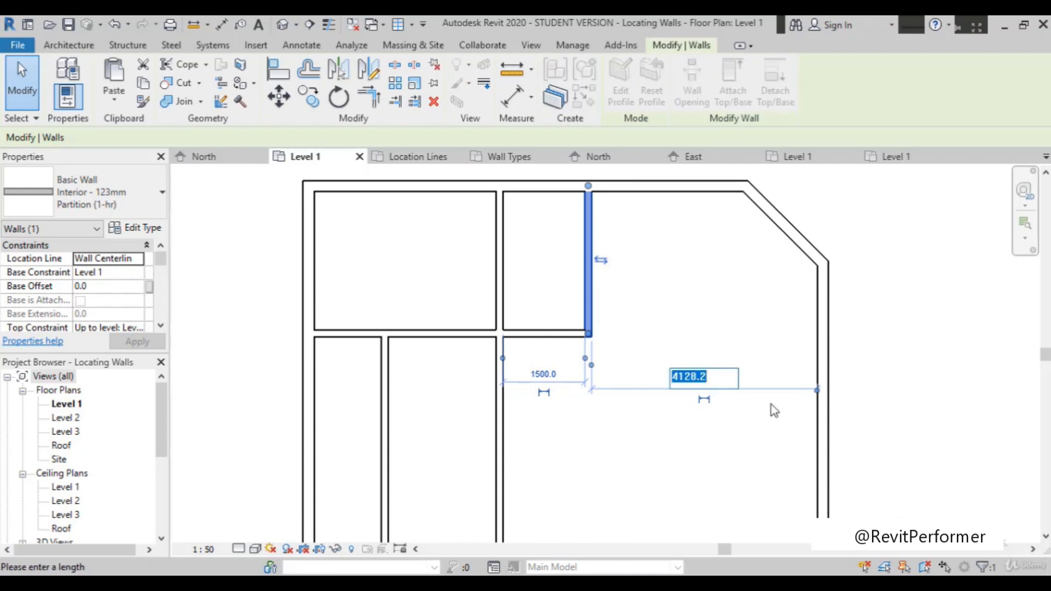
pyautogui.write('4000')
pyautogui.press('Return')
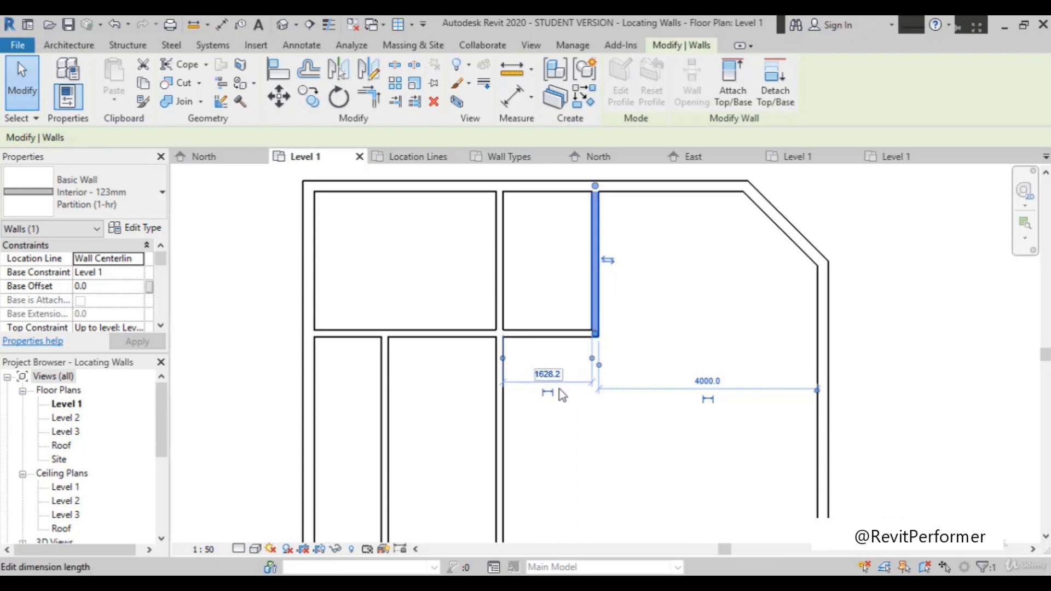
# Move the small upper room's left partition so that its distance to the right partition is 1500 mm.
pyautogui.click(499, 307)
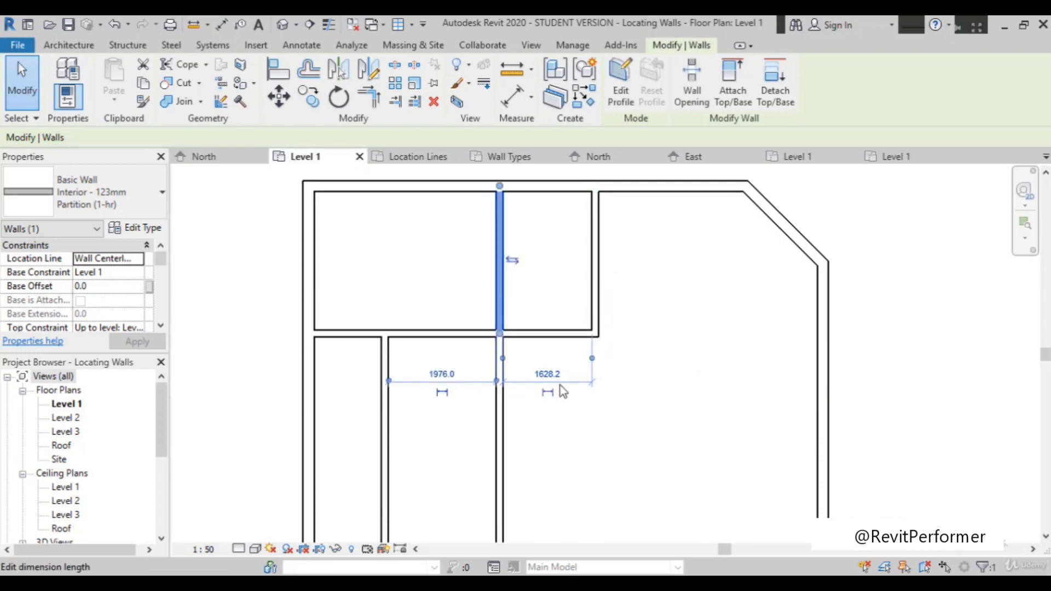
pyautogui.click(548, 378)
pyautogui.write('1500')
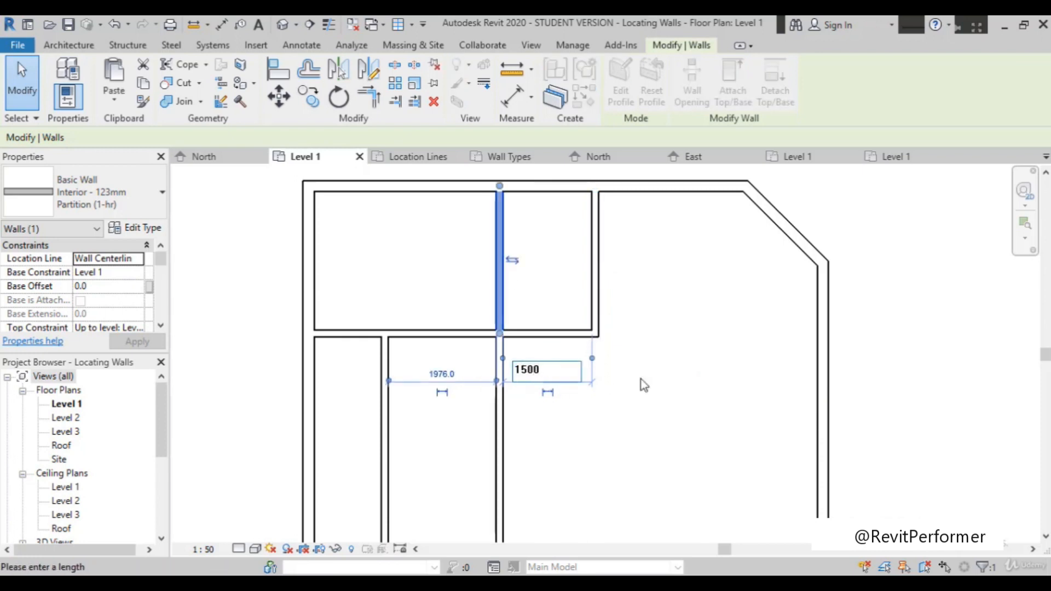
pyautogui.press('Return')
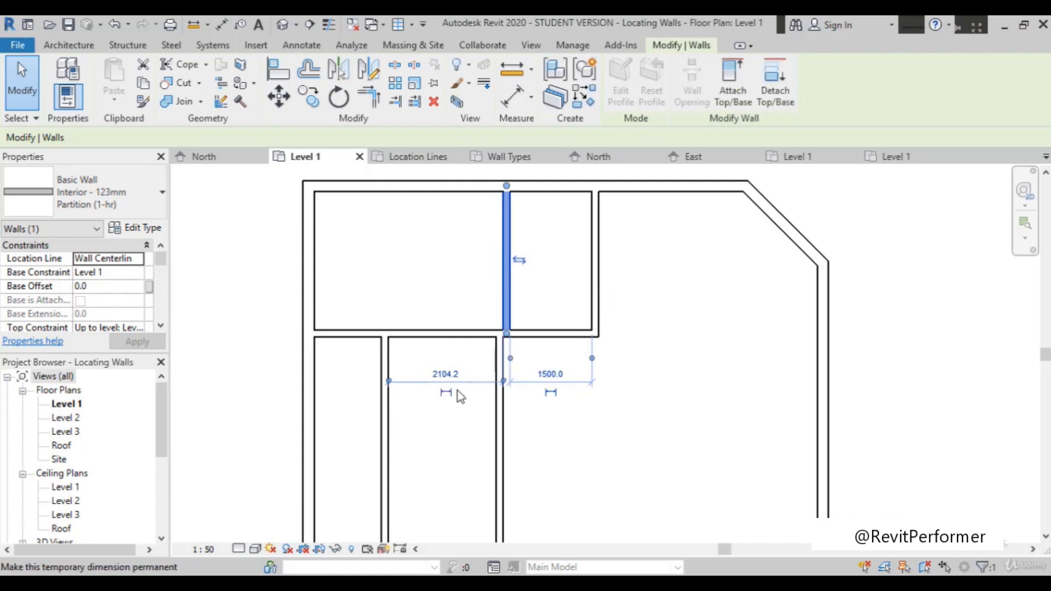
# Set the middle room's right vertical partition to a distance of 2000 mm from the parallel partition on its left, and deselect it.
pyautogui.scroll(-2, 634, 359)
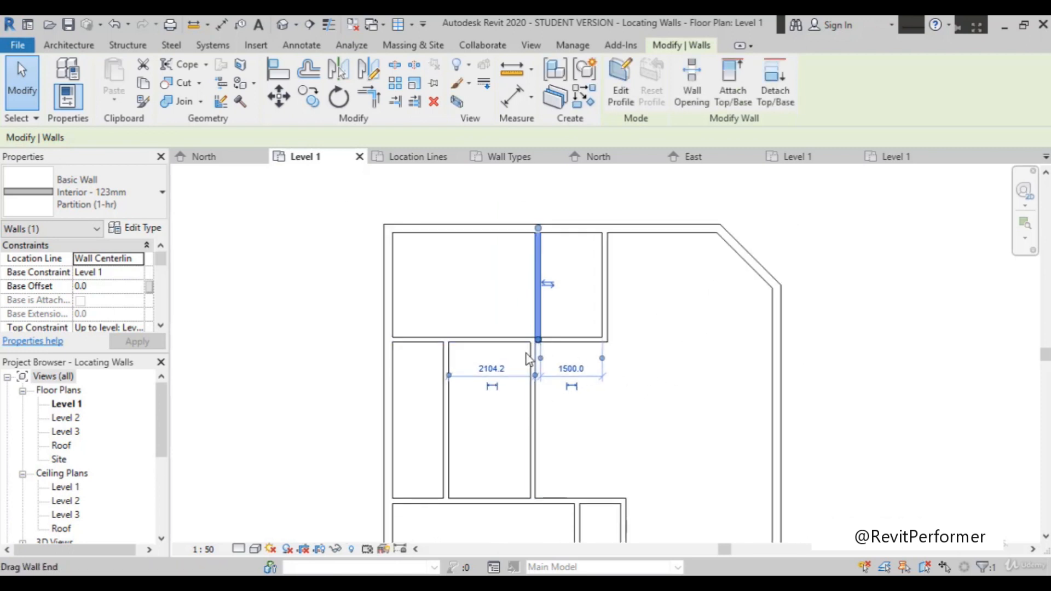
pyautogui.scroll(2, 527, 360)
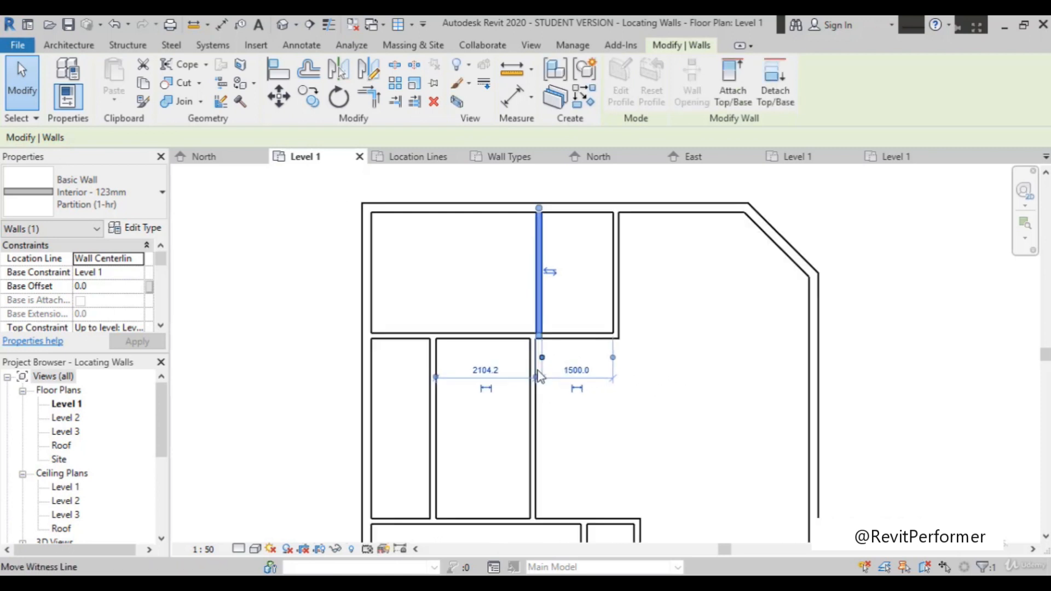
pyautogui.click(526, 452)
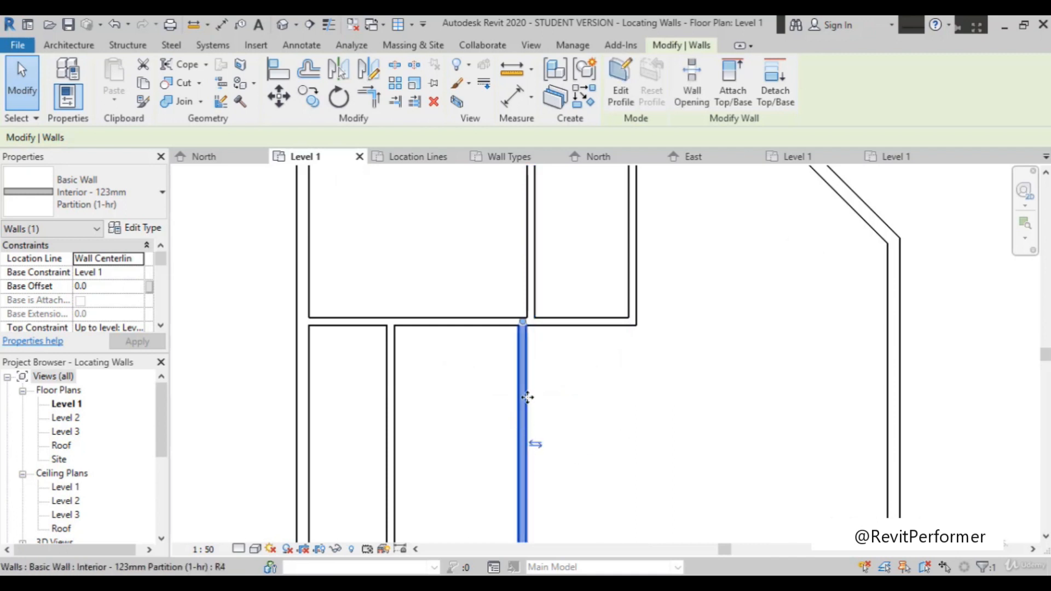
pyautogui.scroll(-2, 514, 368)
pyautogui.scroll(3, 520, 500)
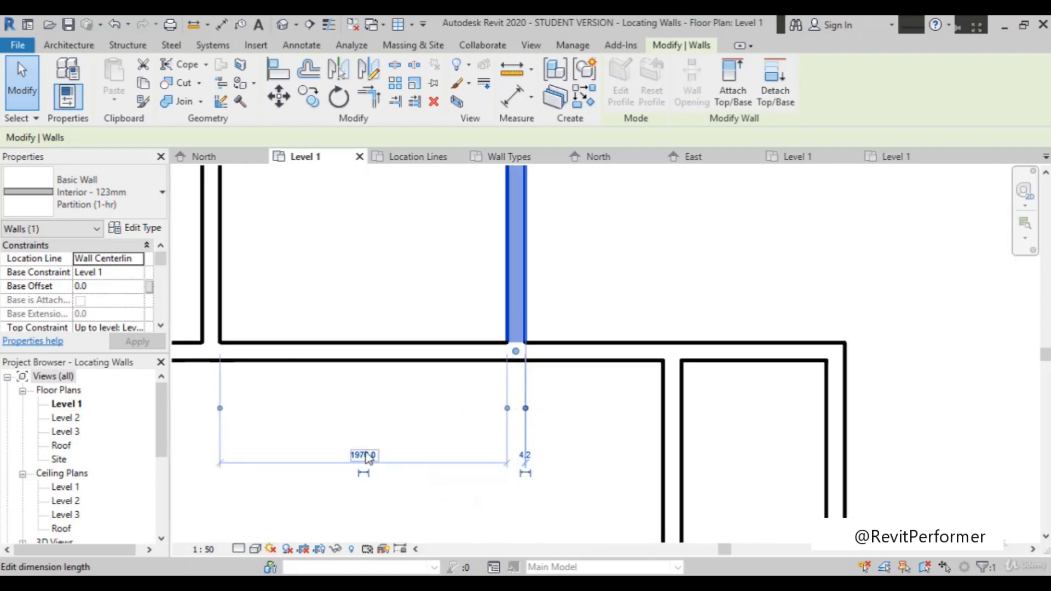
pyautogui.click(365, 456)
pyautogui.write('2000')
pyautogui.press('Return')
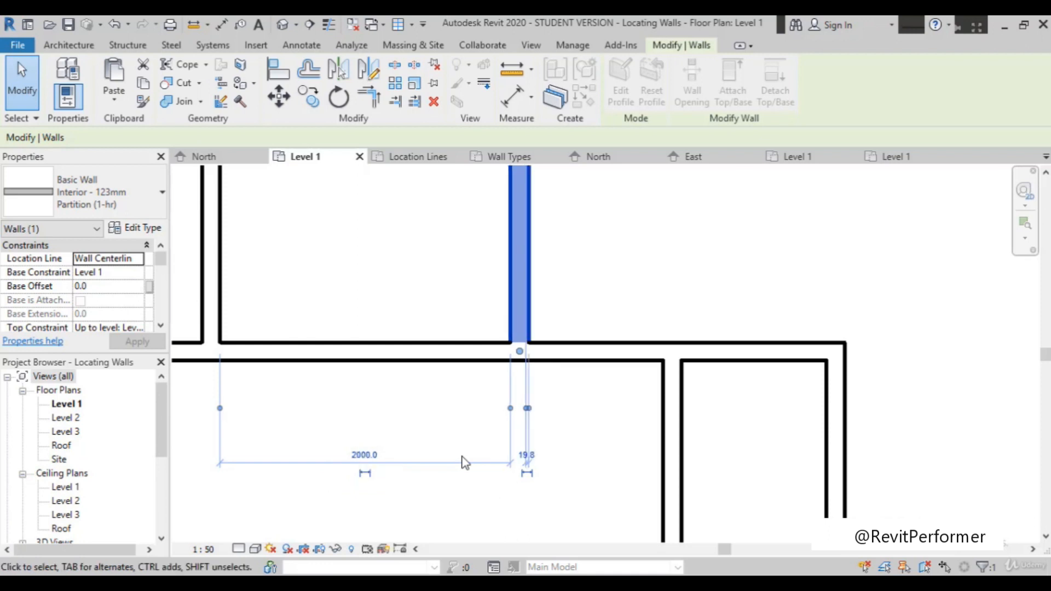
pyautogui.scroll(-5, 464, 458)
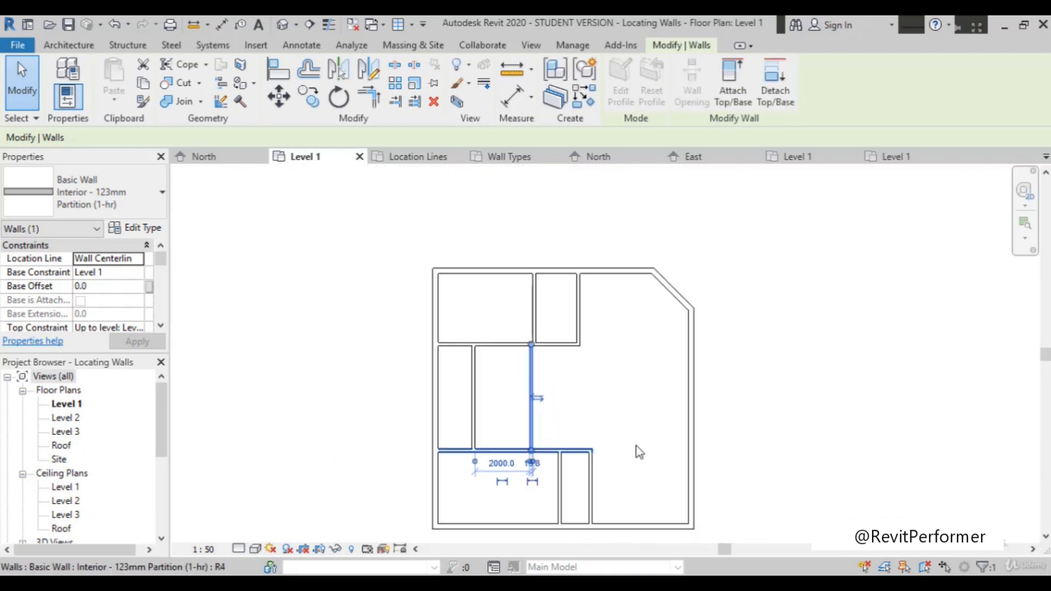
pyautogui.click(654, 428)
pyautogui.scroll(3, 633, 414)
pyautogui.scroll(-3, 632, 412)
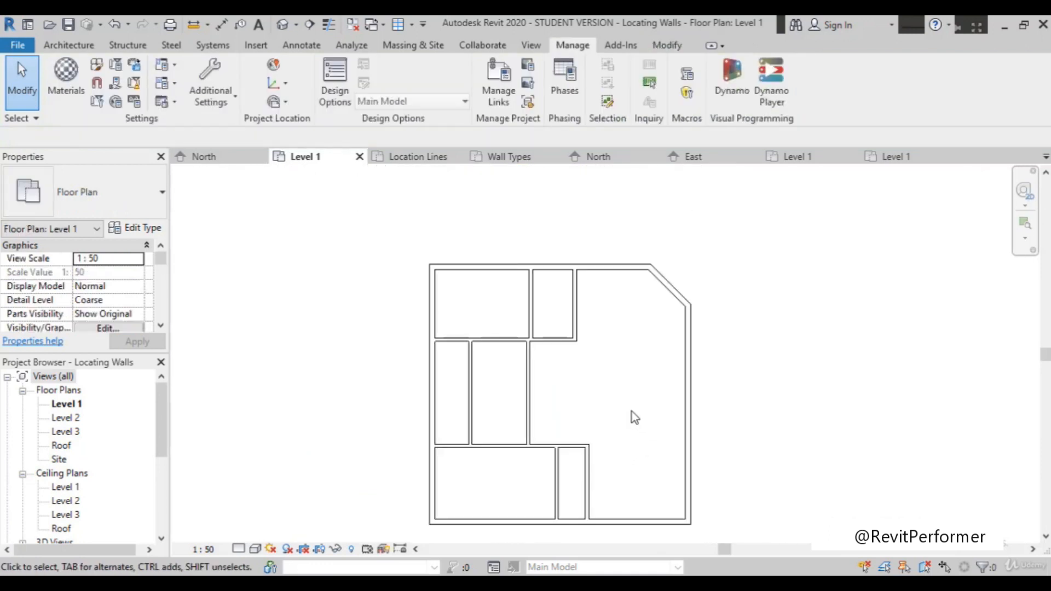
# Examine the upper horizontal partition and its temporary dimensions to the neighbouring walls.
pyautogui.scroll(3, 584, 393)
pyautogui.scroll(1, 583, 390)
pyautogui.scroll(-1, 405, 438)
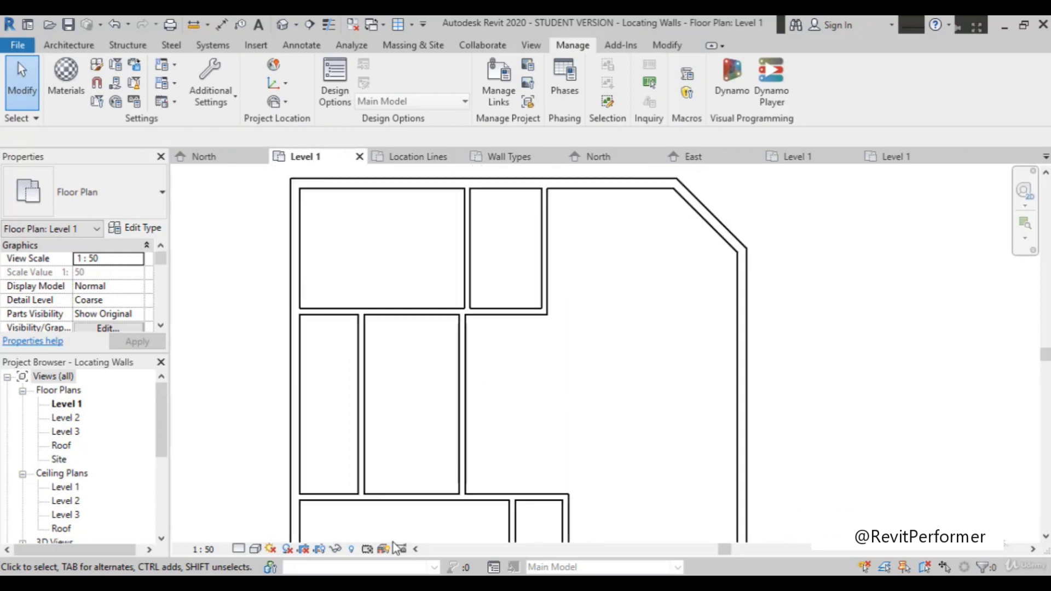
pyautogui.scroll(-3, 569, 232)
pyautogui.scroll(3, 551, 298)
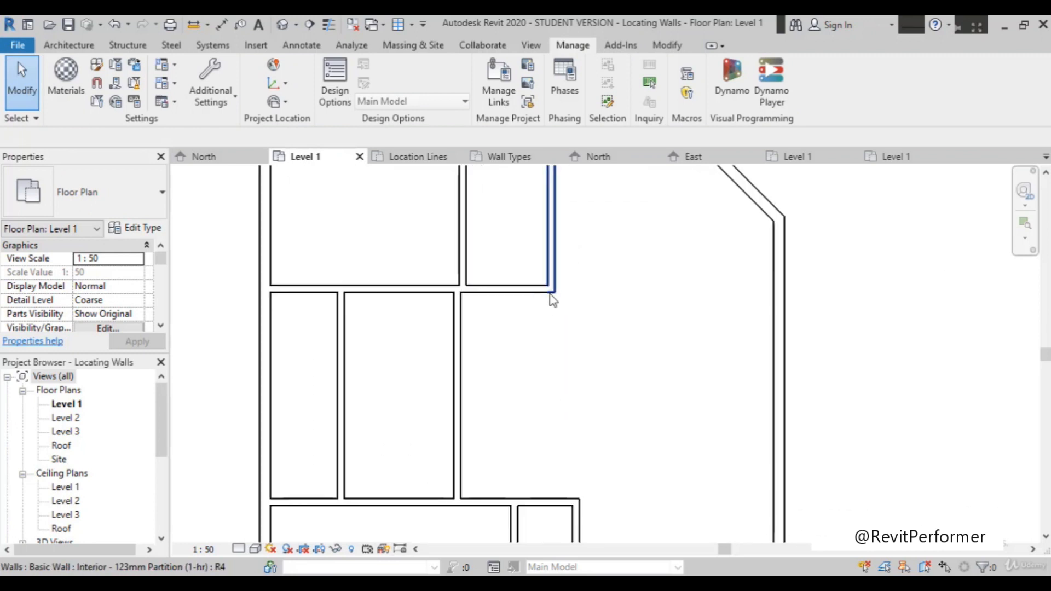
pyautogui.scroll(-1, 731, 347)
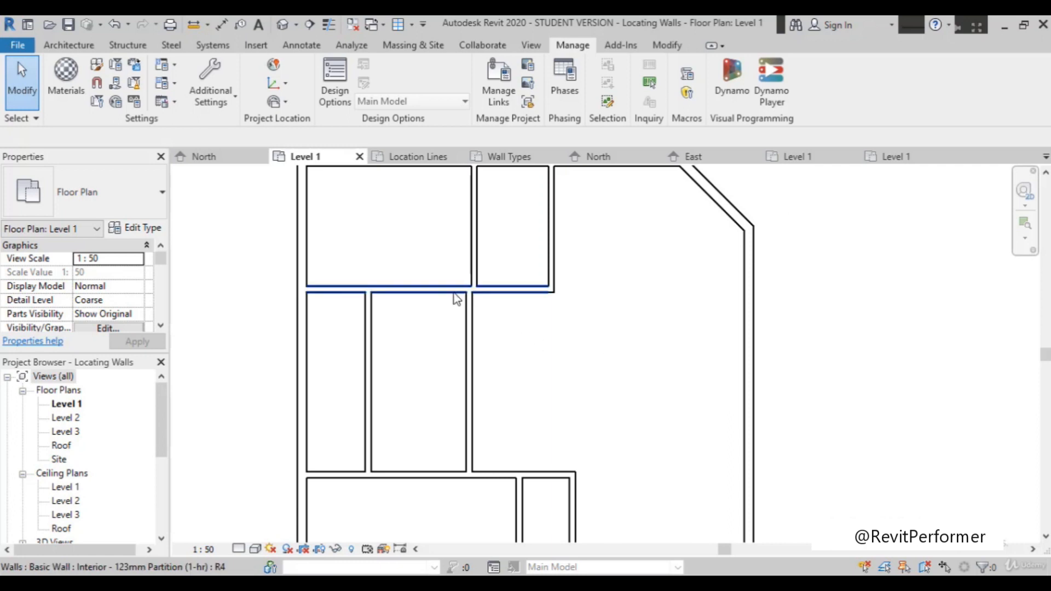
pyautogui.click(414, 292)
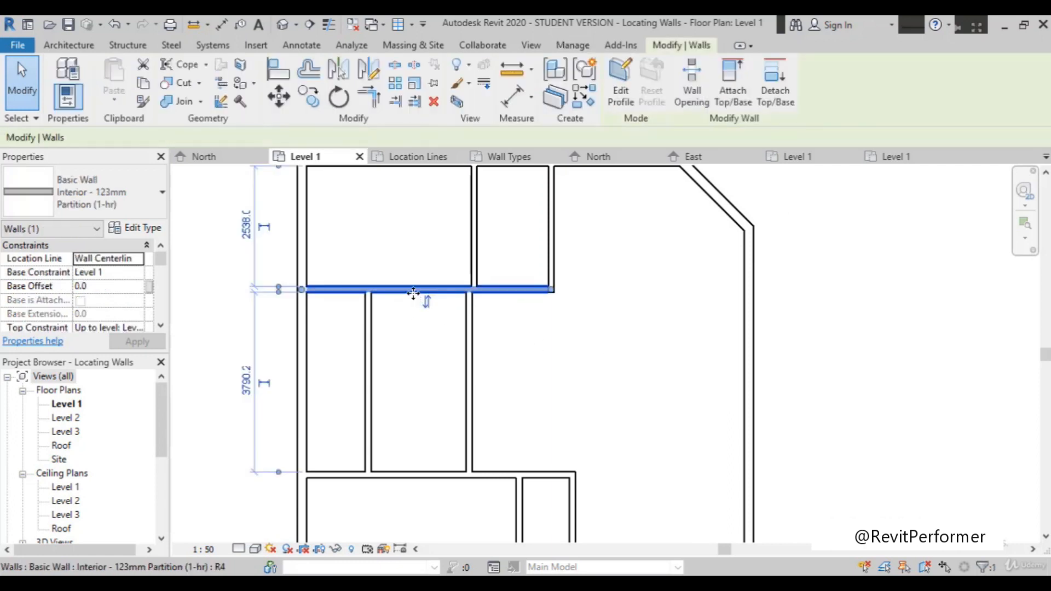
pyautogui.scroll(-1, 413, 294)
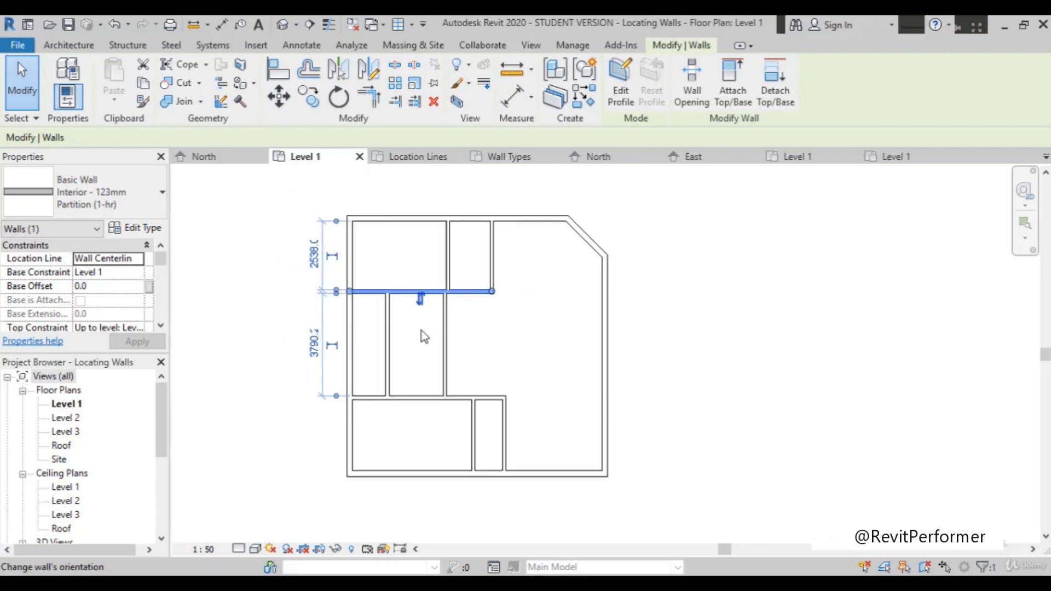
pyautogui.scroll(-1, 421, 331)
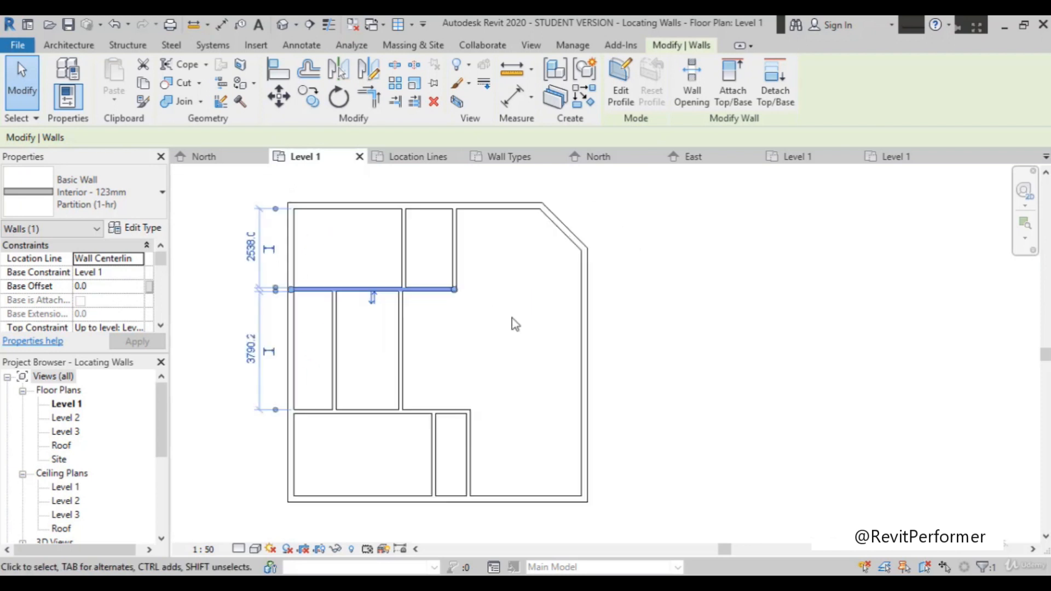
pyautogui.click(882, 235)
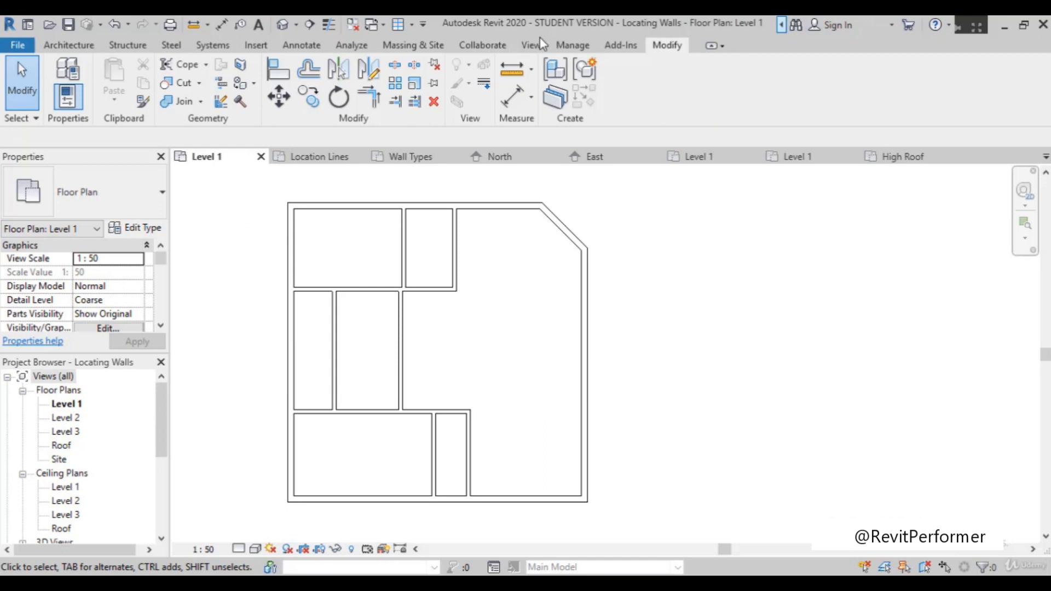
# Review the temporary dimension reference options for walls, doors and windows, and accept Faces and Openings.
pyautogui.click(569, 45)
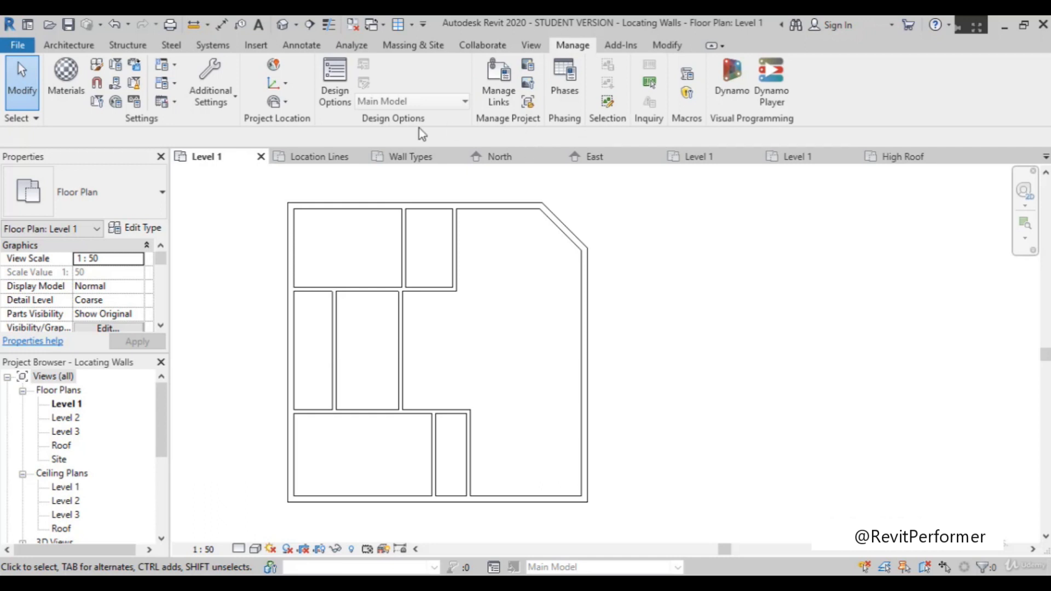
pyautogui.click(220, 104)
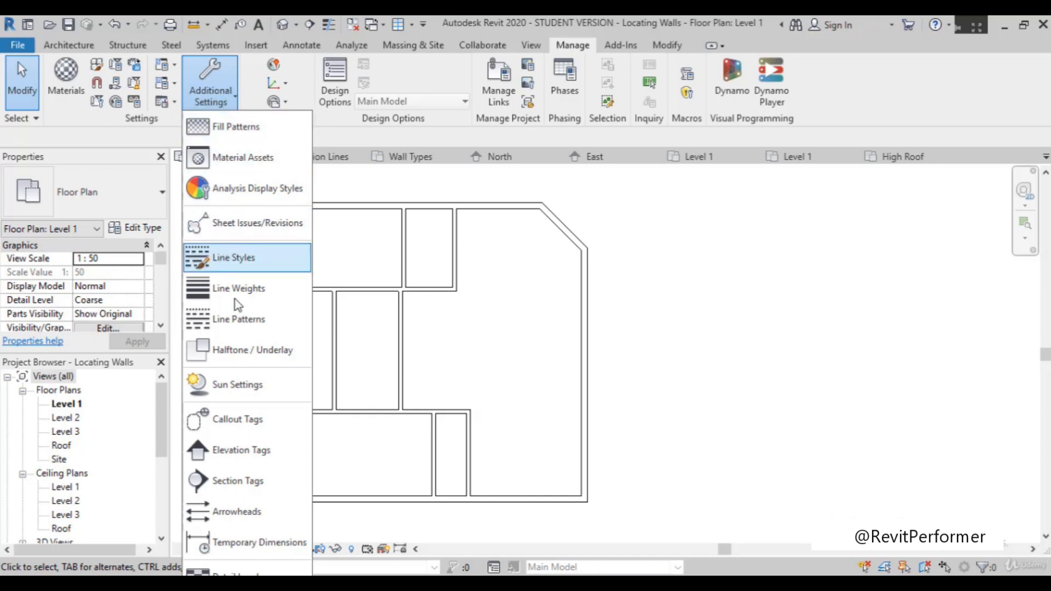
pyautogui.click(237, 541)
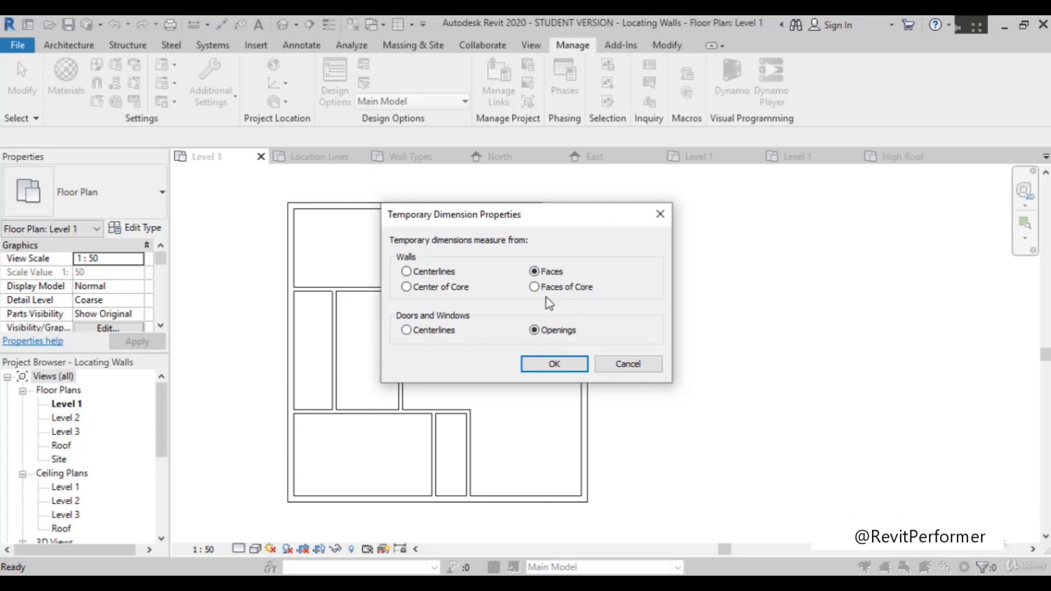
pyautogui.click(406, 272)
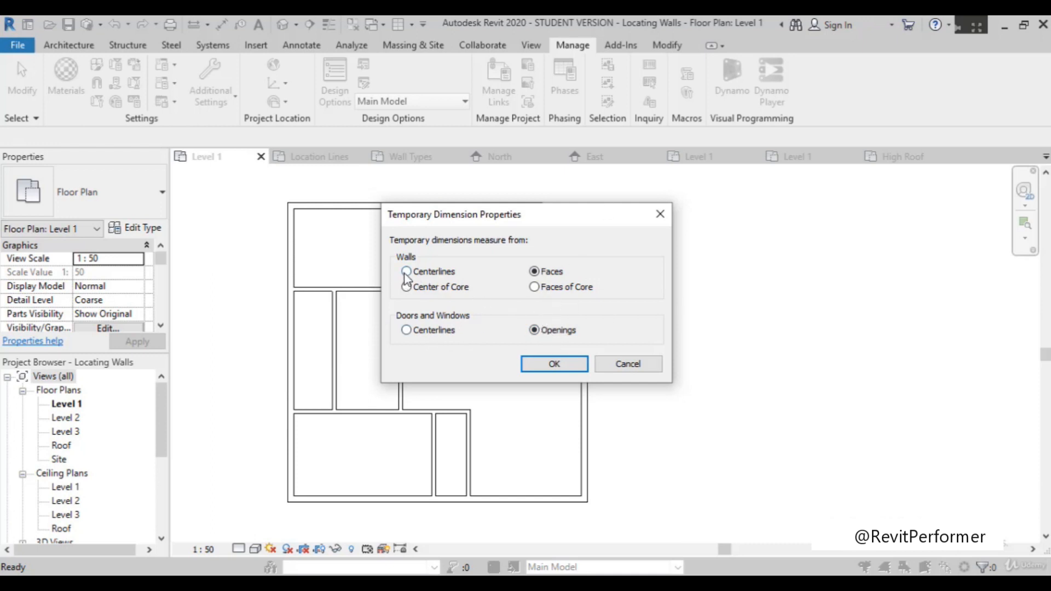
pyautogui.click(407, 330)
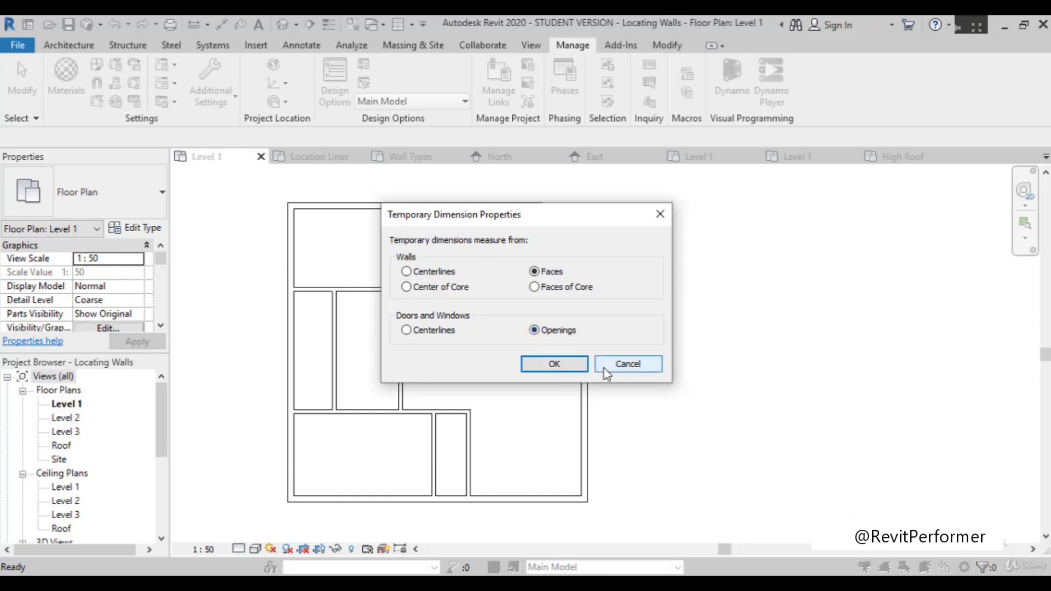
pyautogui.click(561, 366)
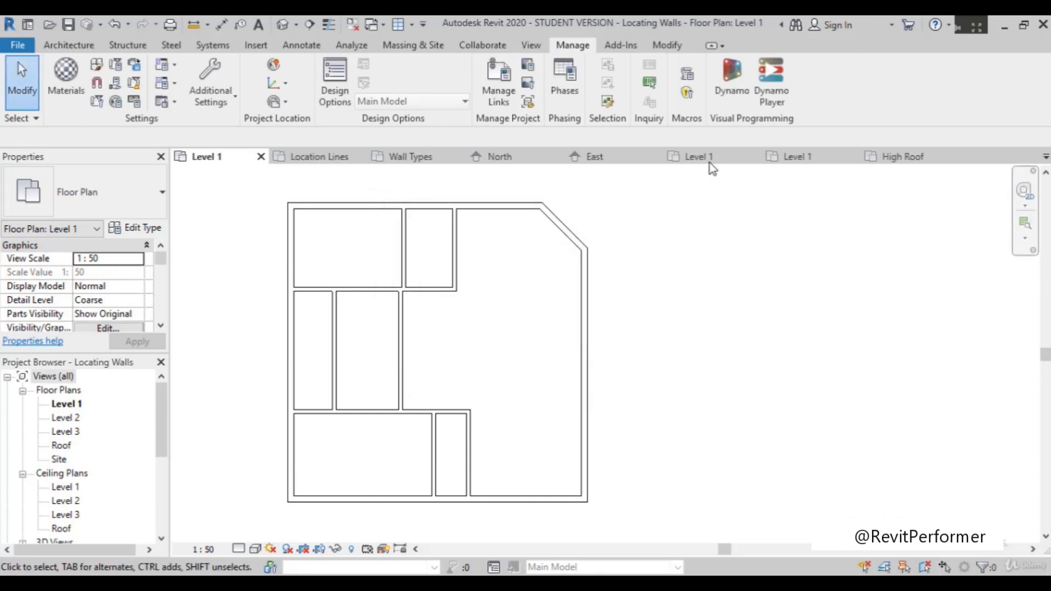
# Review the project's Temporary Dimensions settings once more and accept them without changes.
pyautogui.click(301, 47)
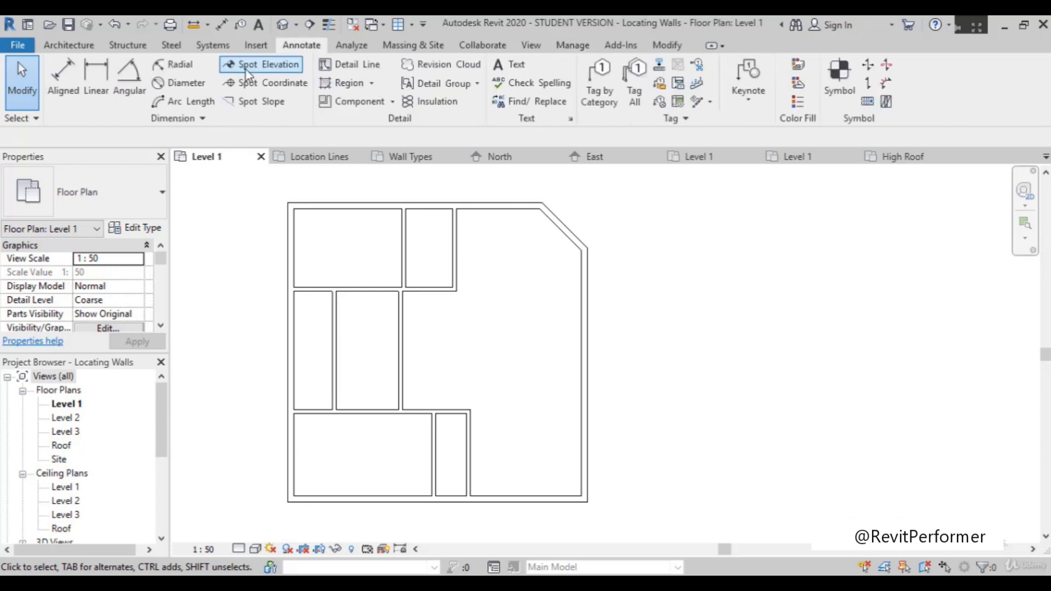
pyautogui.click(571, 45)
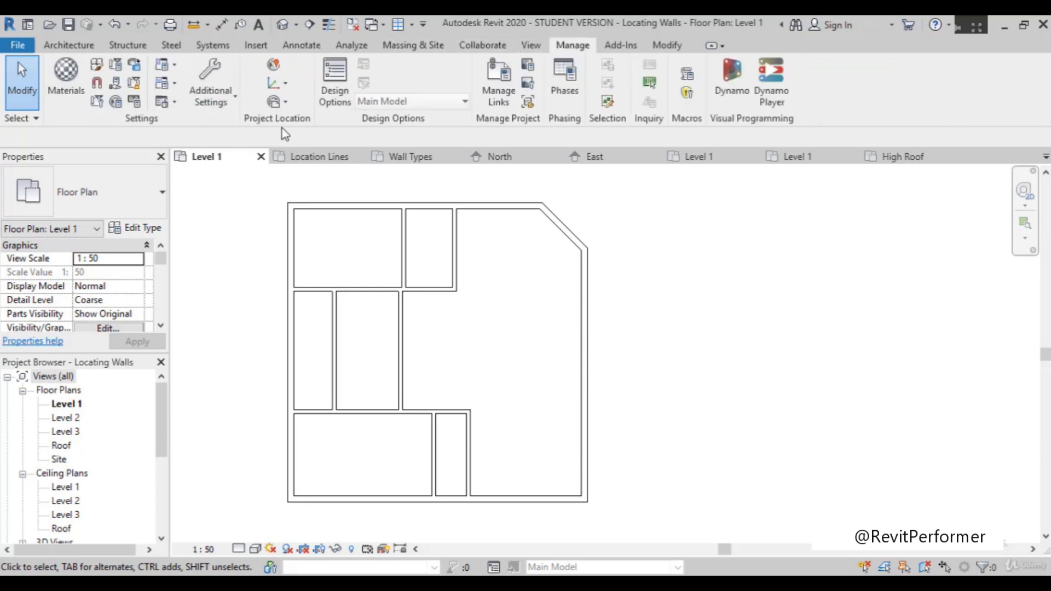
pyautogui.click(207, 97)
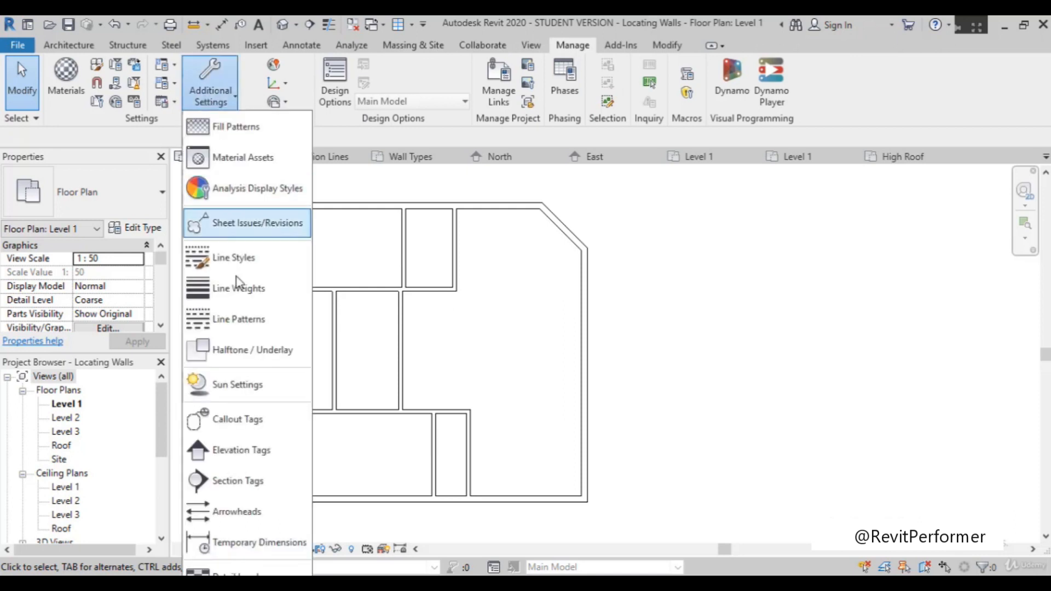
pyautogui.click(235, 541)
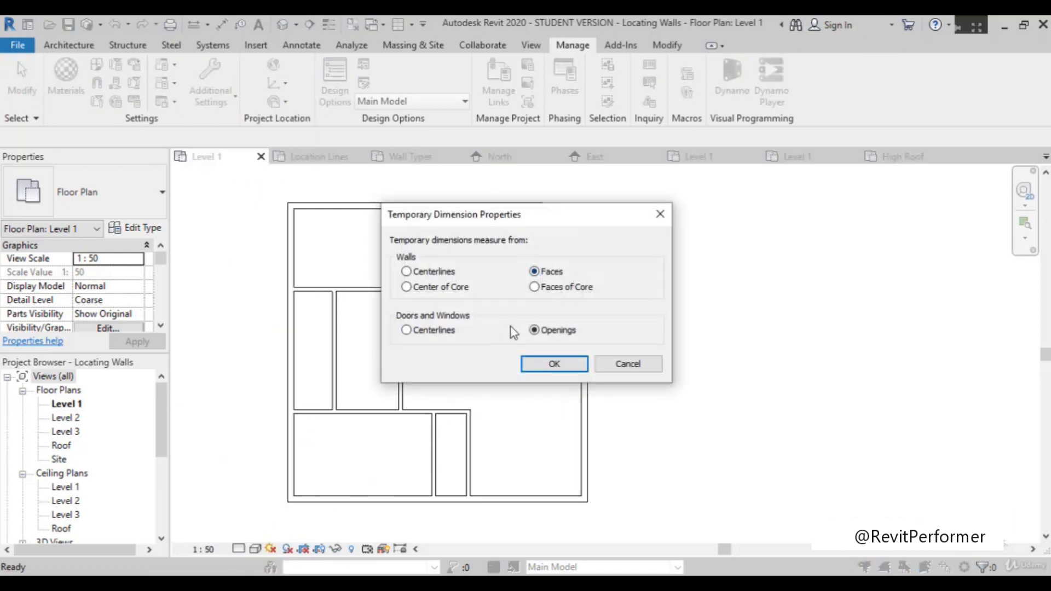
pyautogui.click(554, 364)
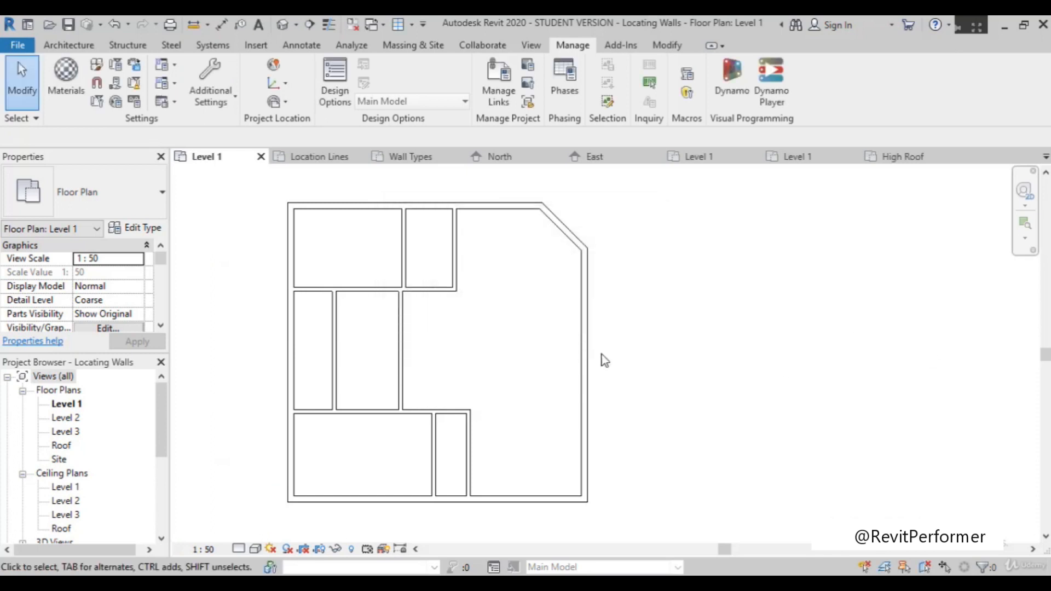
# Move the upper horizontal partition up to about 4128 mm from the lower horizontal partition.
pyautogui.scroll(-1, 605, 361)
pyautogui.click(404, 300)
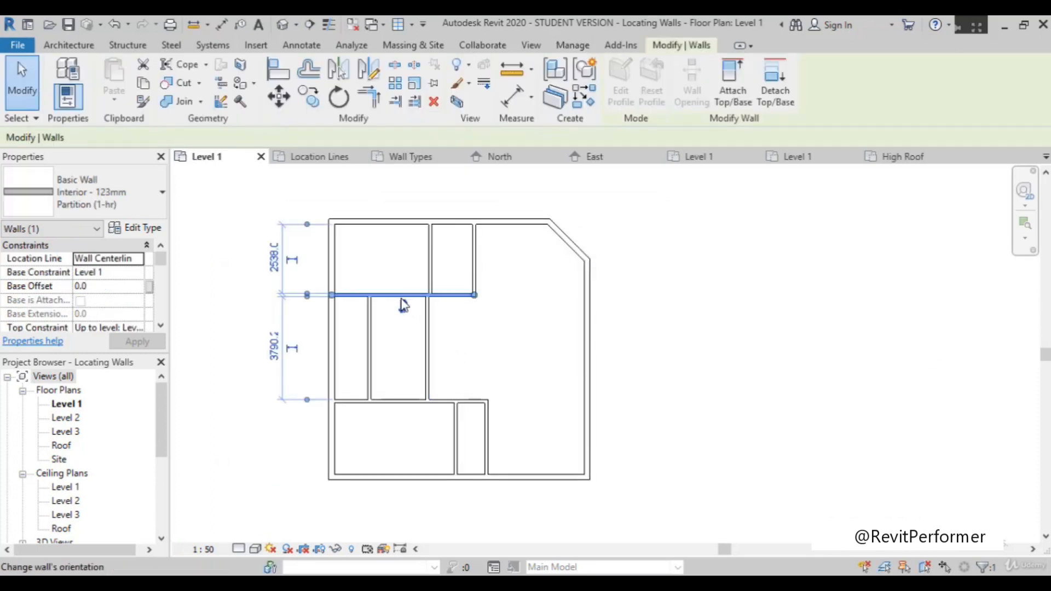
pyautogui.scroll(4, 406, 300)
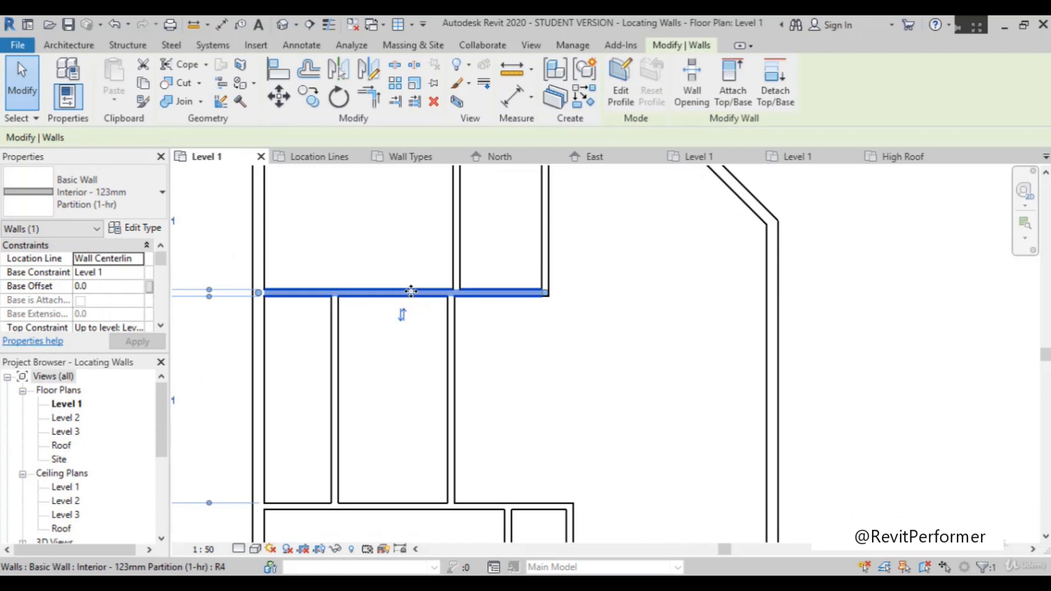
pyautogui.moveTo(412, 283)
pyautogui.mouseDown()
pyautogui.moveTo(412, 245)
pyautogui.moveTo(415, 285)
pyautogui.mouseUp()
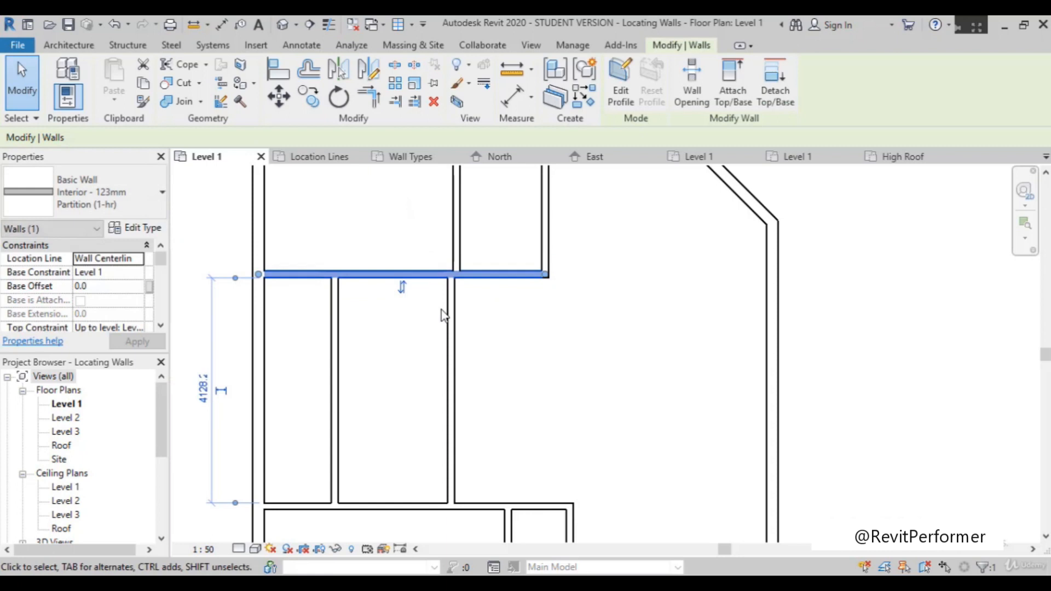
# Move the upper horizontal partition down to about 2300 mm above the lower horizontal partition.
pyautogui.scroll(-3, 444, 306)
pyautogui.scroll(3, 452, 317)
pyautogui.click(419, 386)
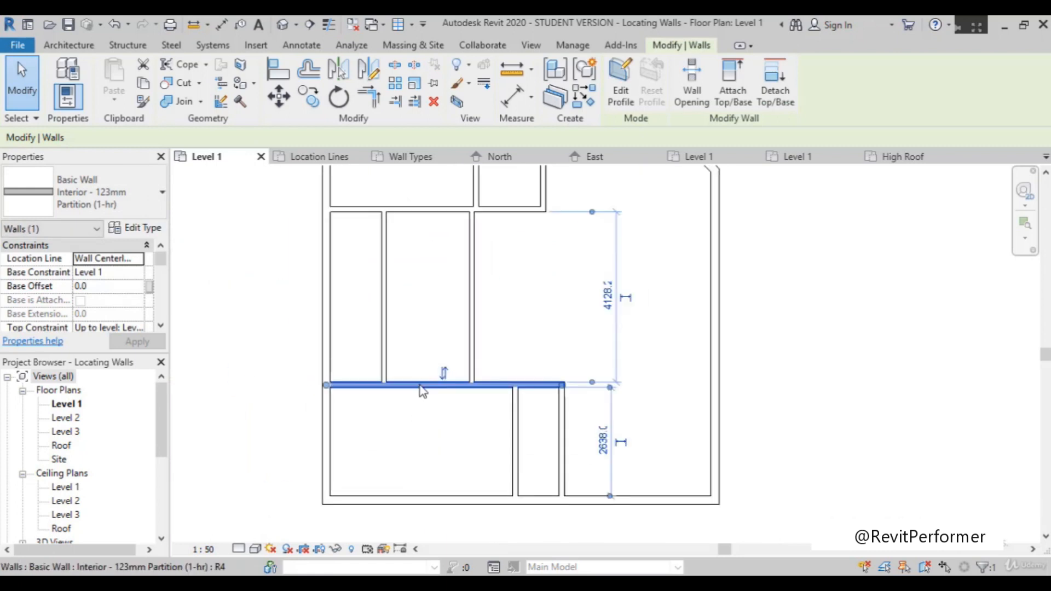
pyautogui.moveTo(442, 213); pyautogui.dragTo(446, 287)
pyautogui.scroll(-3, 540, 320)
# Move the rightmost vertical partitions of the upper and lower rooms into line, each 2100 mm from the right exterior wall.
pyautogui.click(541, 274)
pyautogui.moveTo(541, 274); pyautogui.dragTo(586, 273)
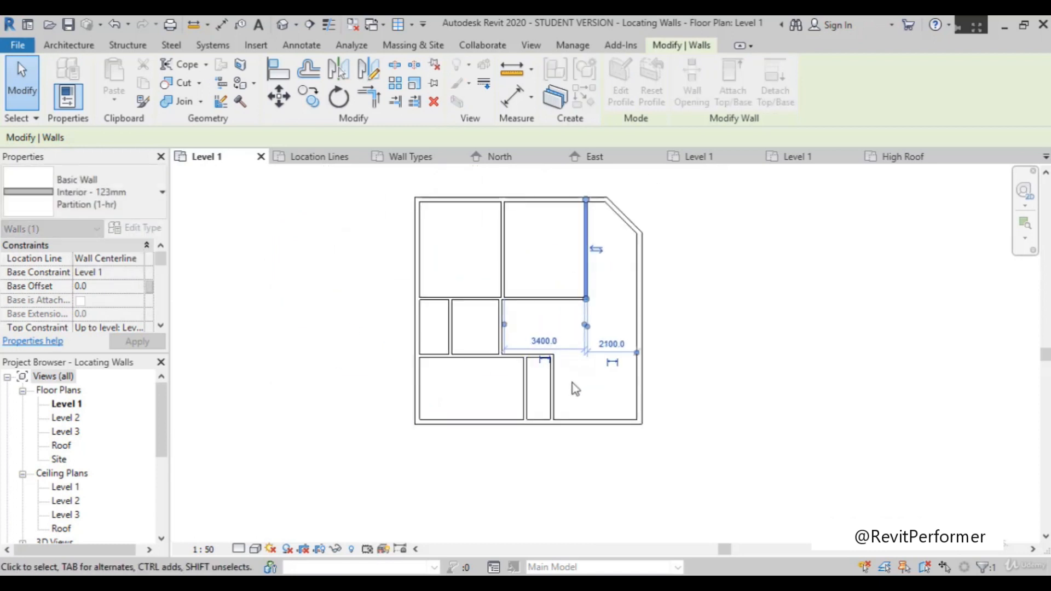
pyautogui.moveTo(553, 400); pyautogui.dragTo(586, 396)
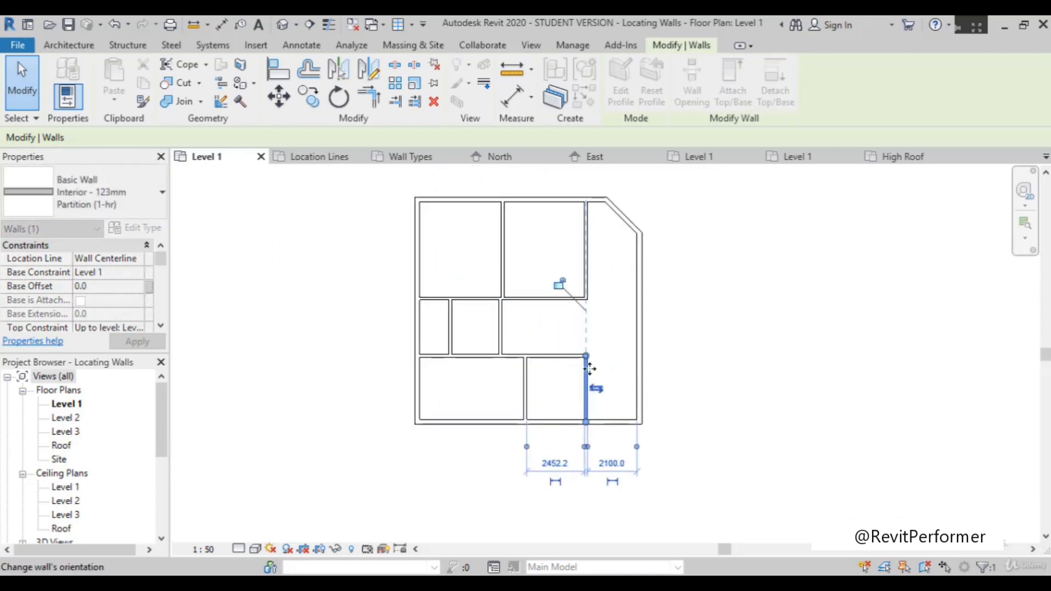
pyautogui.scroll(-1, 577, 329)
pyautogui.scroll(3, 453, 275)
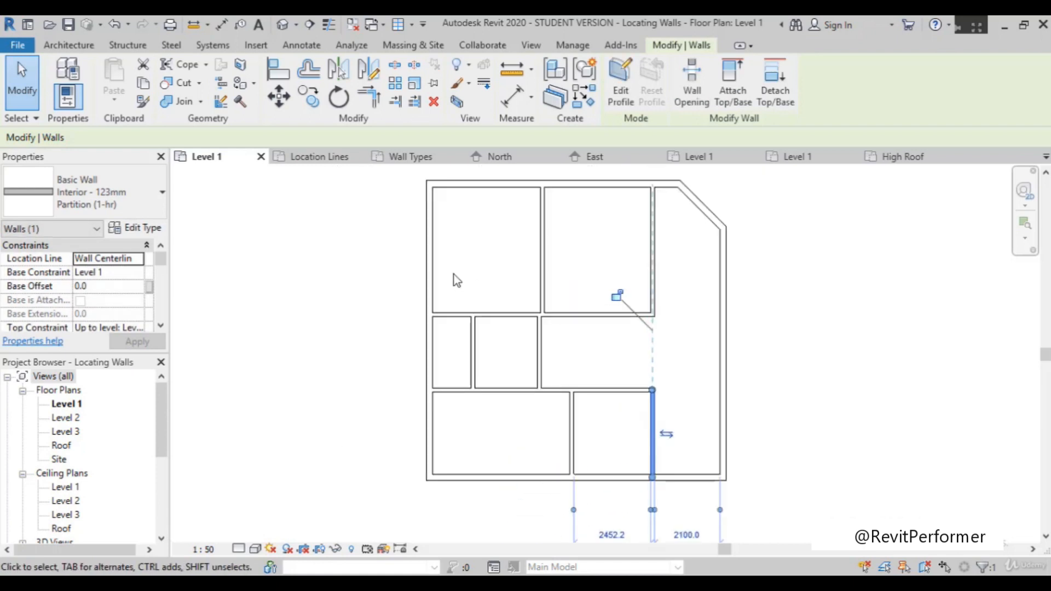
pyautogui.scroll(-3, 429, 298)
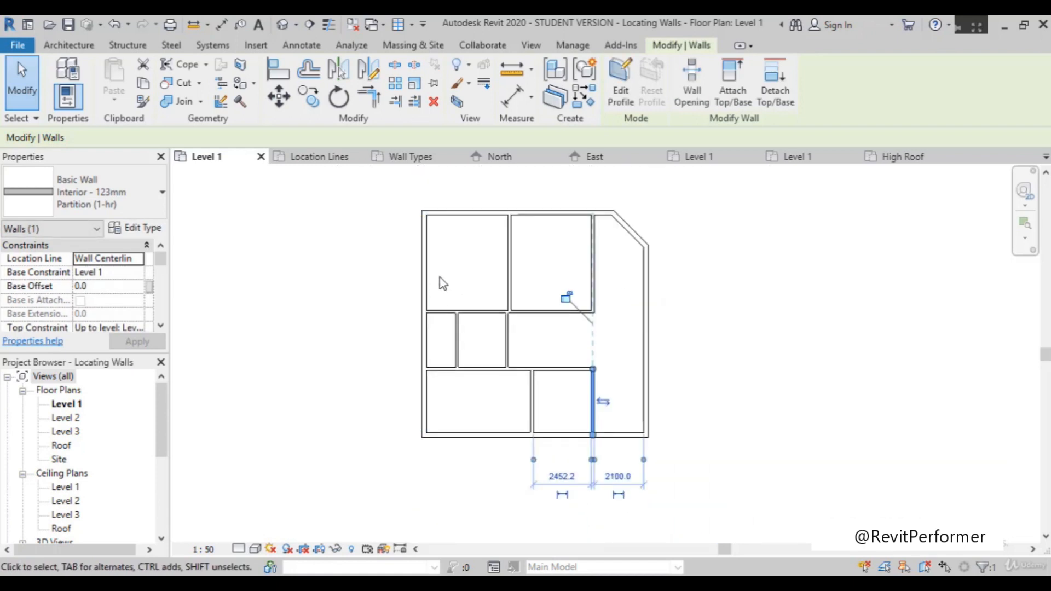
pyautogui.click(426, 280)
pyautogui.scroll(-2, 473, 338)
pyautogui.scroll(4, 445, 289)
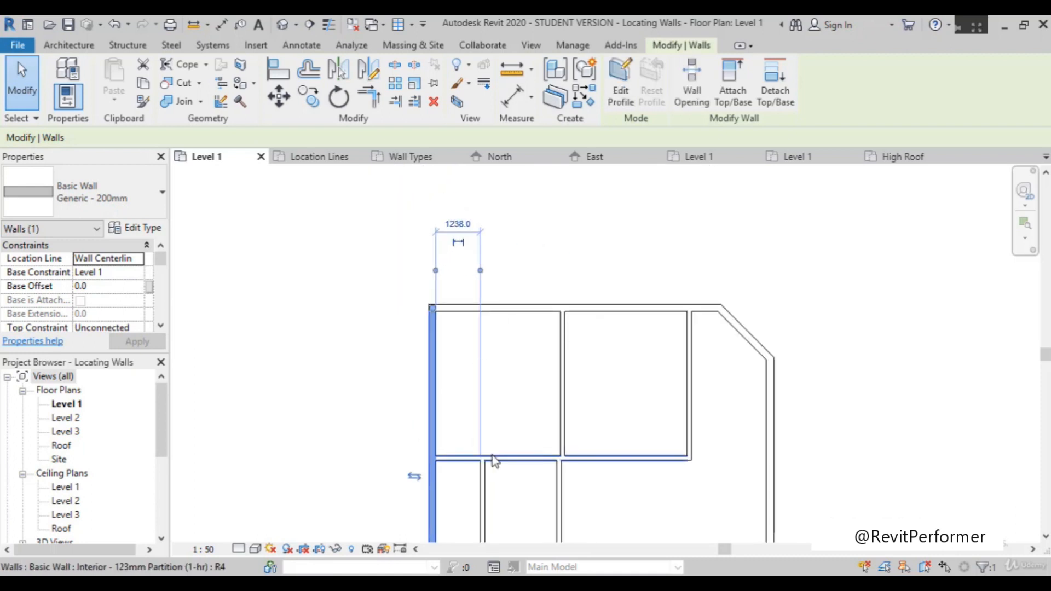
pyautogui.scroll(-2, 493, 460)
pyautogui.scroll(-1, 444, 317)
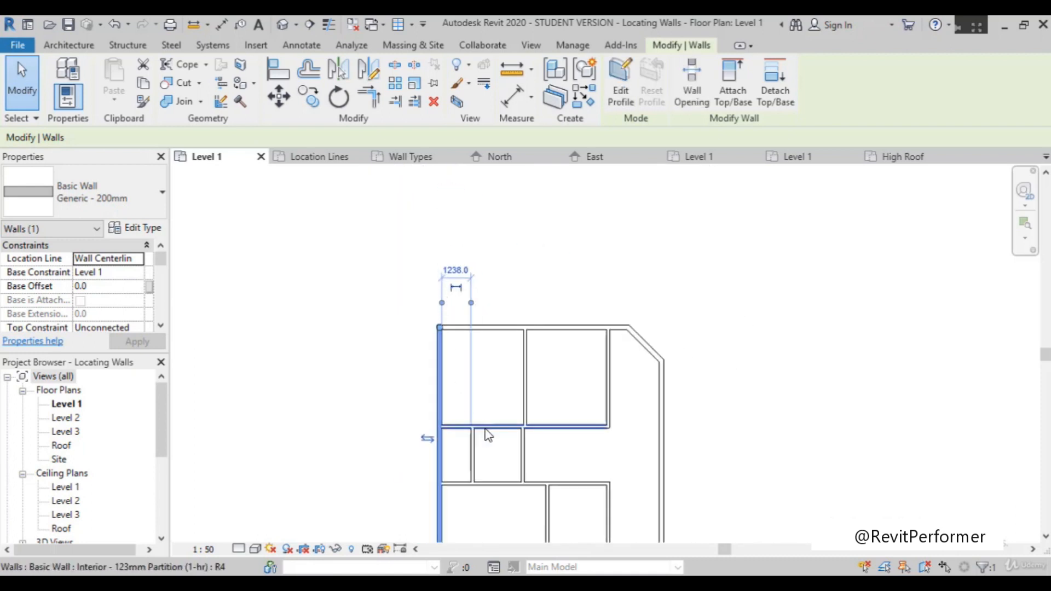
# Set the upper horizontal partition's distance to the top exterior wall to 4000 mm and deselect it.
pyautogui.click(485, 429)
pyautogui.scroll(2, 408, 446)
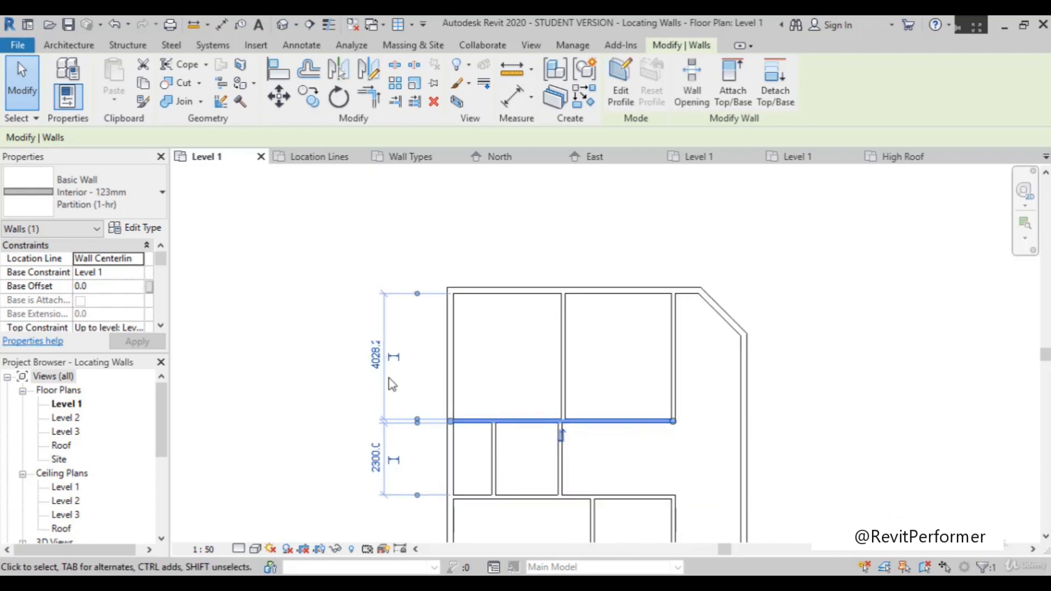
pyautogui.click(376, 357)
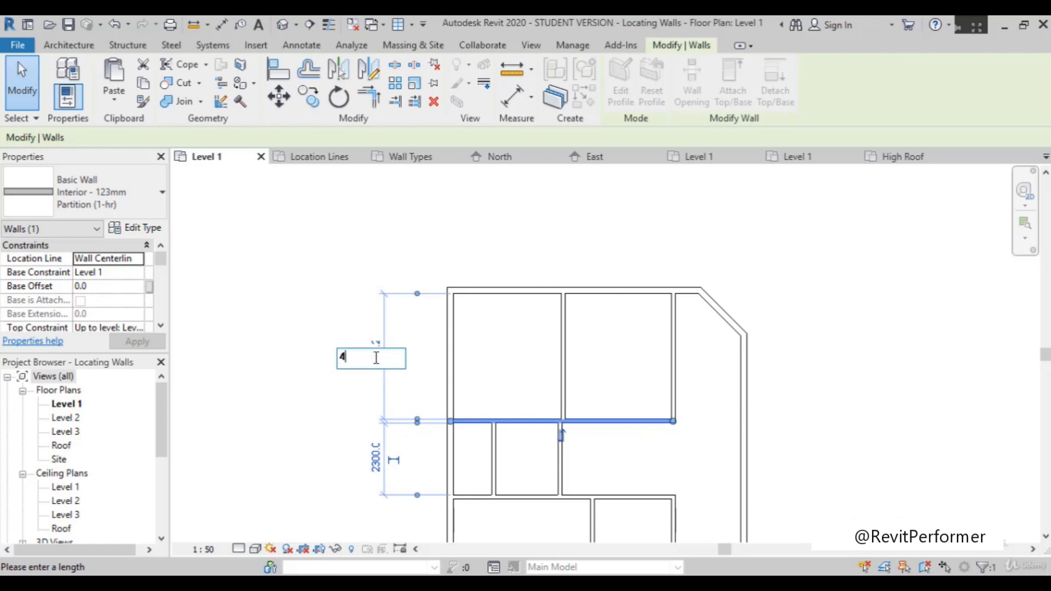
pyautogui.press('Return')
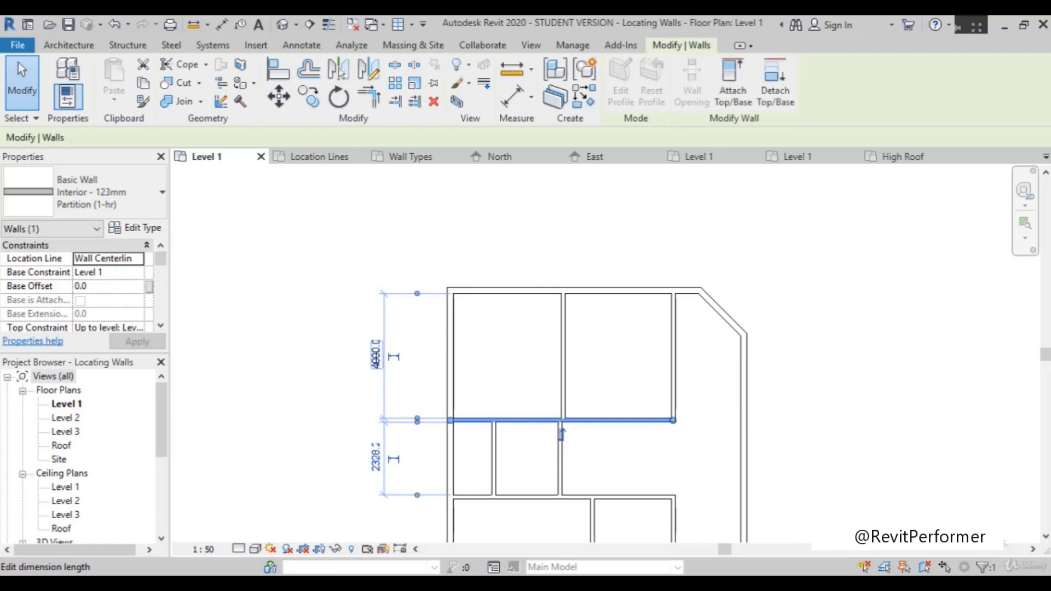
pyautogui.press('Escape')
# Set the lower horizontal partition's distance to the bottom exterior wall to 2500 mm and deselect it.
pyautogui.scroll(-2, 458, 481)
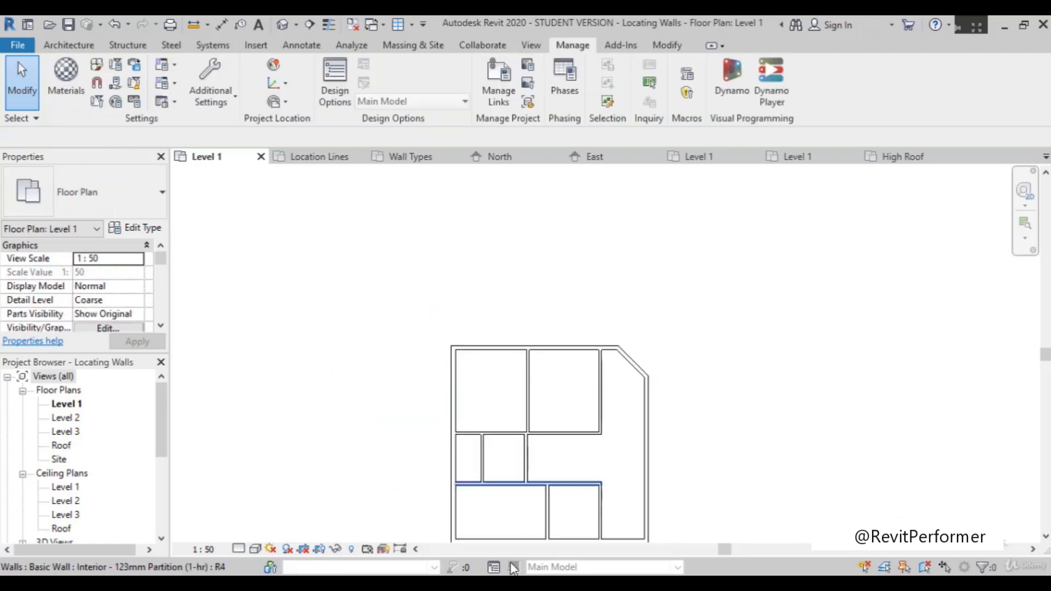
pyautogui.click(507, 483)
pyautogui.scroll(-1, 394, 293)
pyautogui.scroll(8, 579, 446)
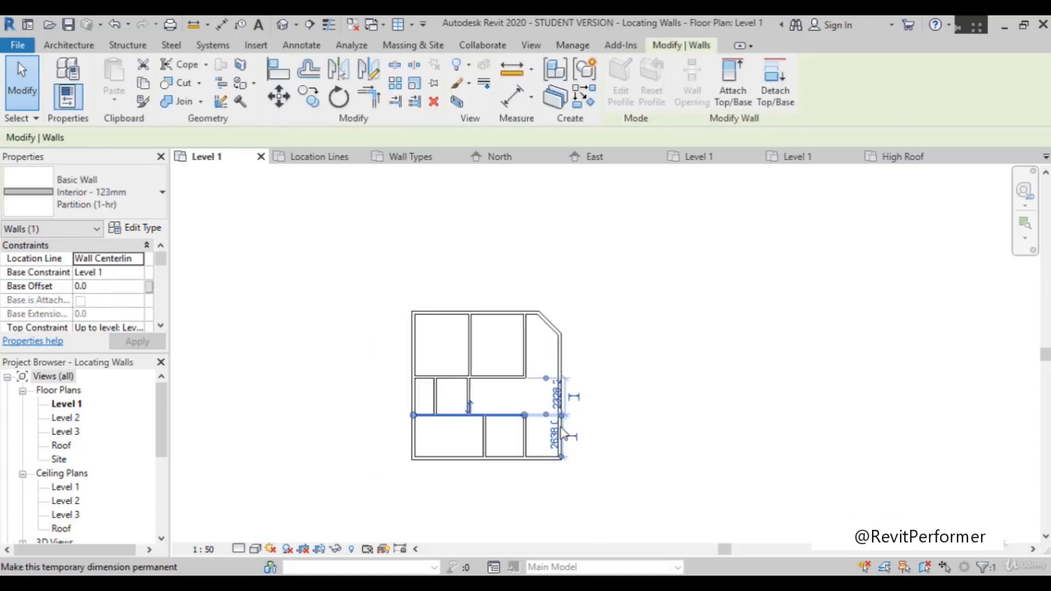
pyautogui.click(570, 414)
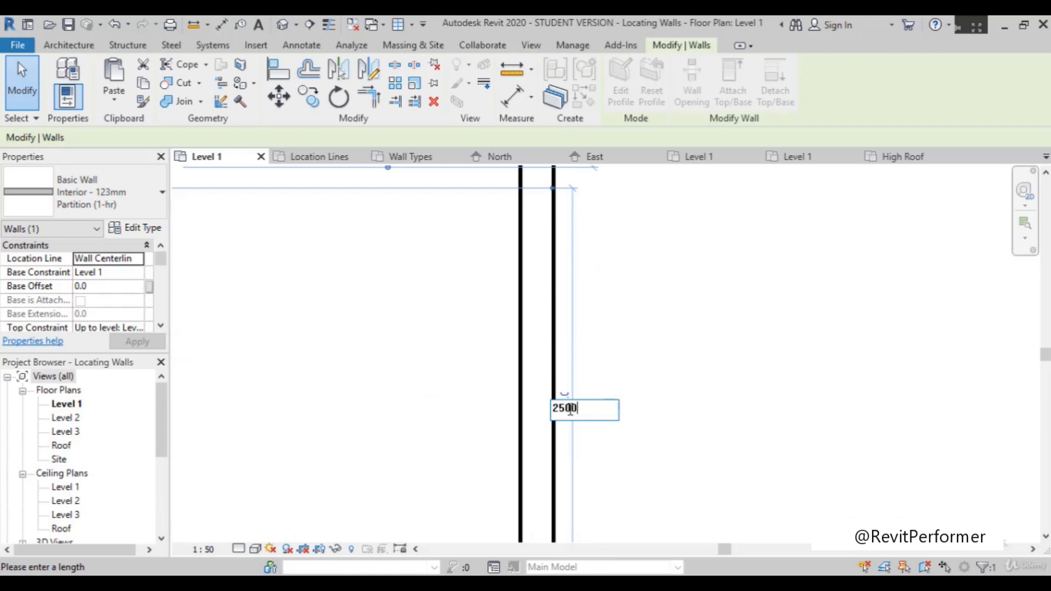
pyautogui.press('Return')
pyautogui.scroll(-5, 639, 339)
pyautogui.click(671, 337)
pyautogui.scroll(1, 359, 252)
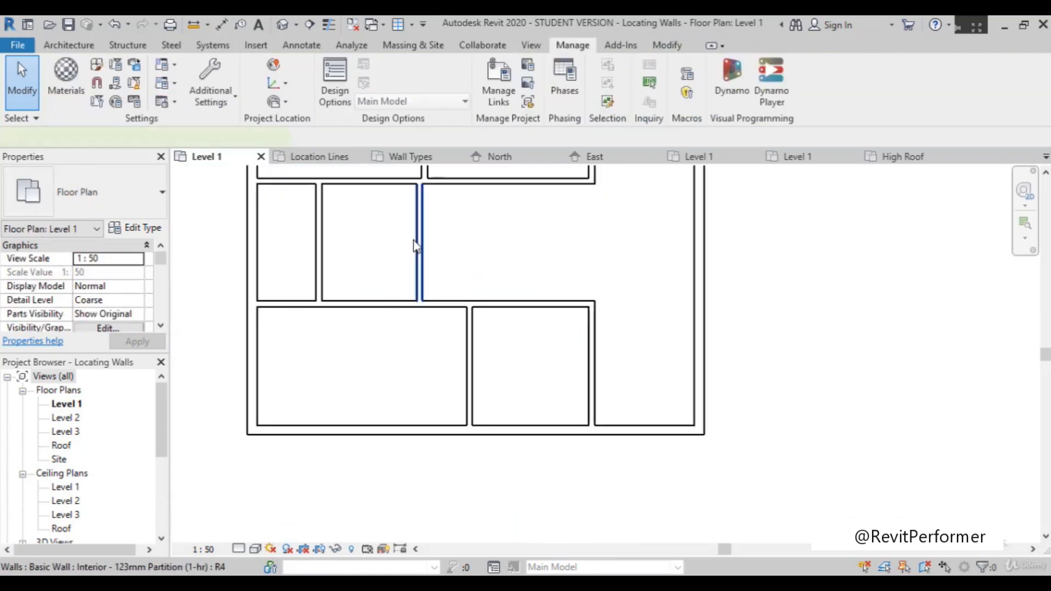
# Set the left vertical partition of the middle rooms 1200 mm from the left exterior wall and deselect it.
pyautogui.click(414, 245)
pyautogui.scroll(1, 444, 356)
pyautogui.scroll(-1, 445, 356)
pyautogui.scroll(-1, 438, 347)
pyautogui.click(337, 295)
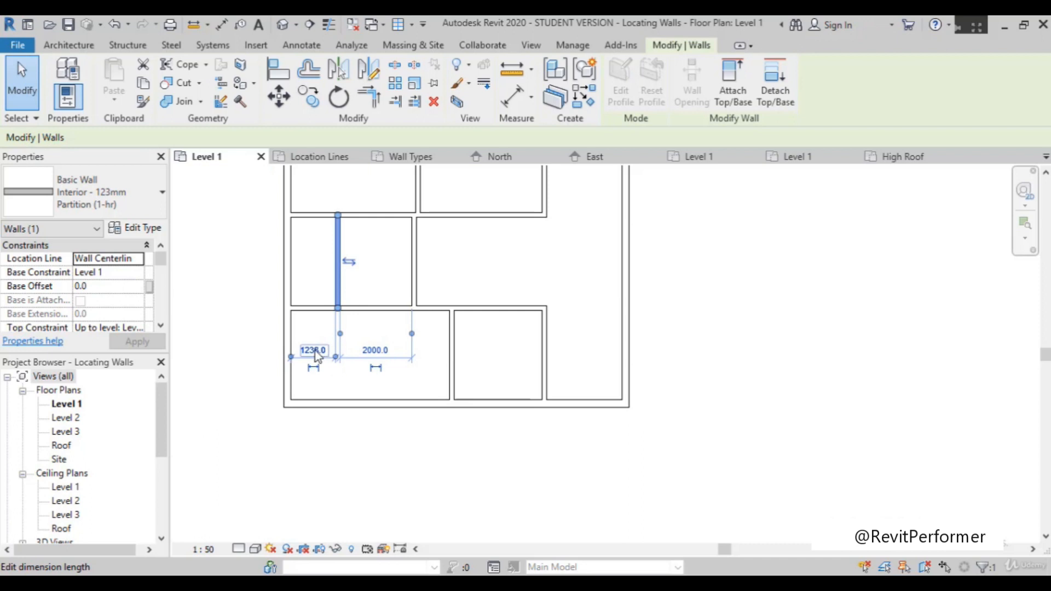
pyautogui.scroll(-1, 372, 501)
pyautogui.scroll(2, 354, 464)
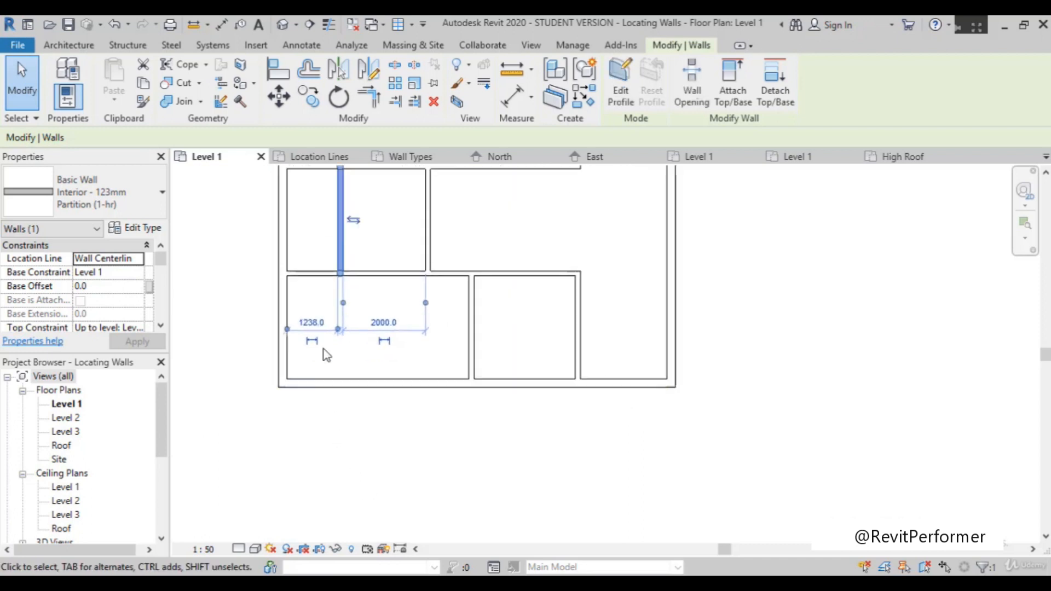
pyautogui.click(312, 323)
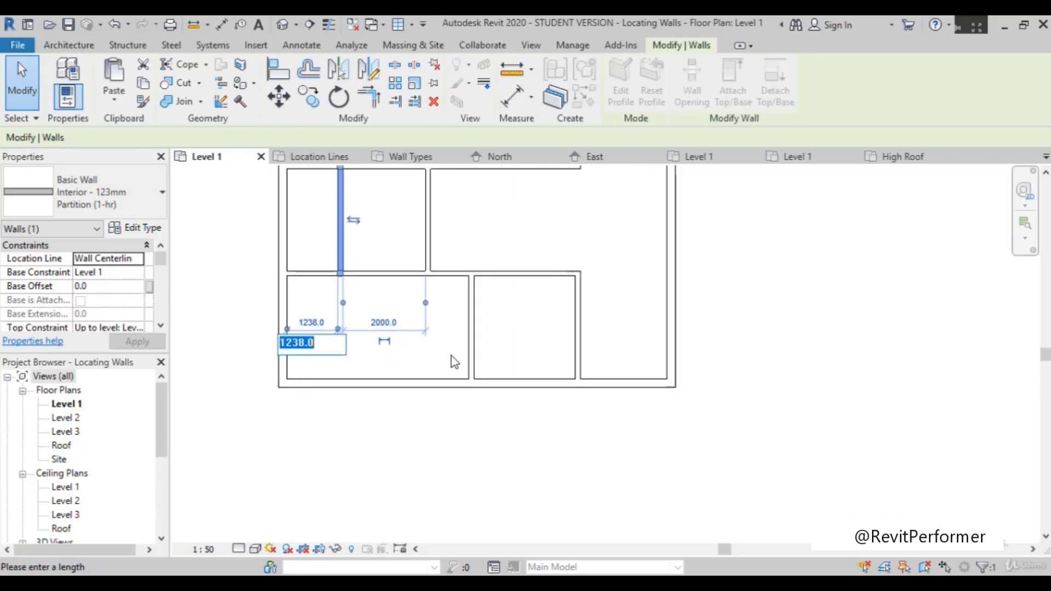
pyautogui.press('Return')
pyautogui.scroll(-3, 454, 362)
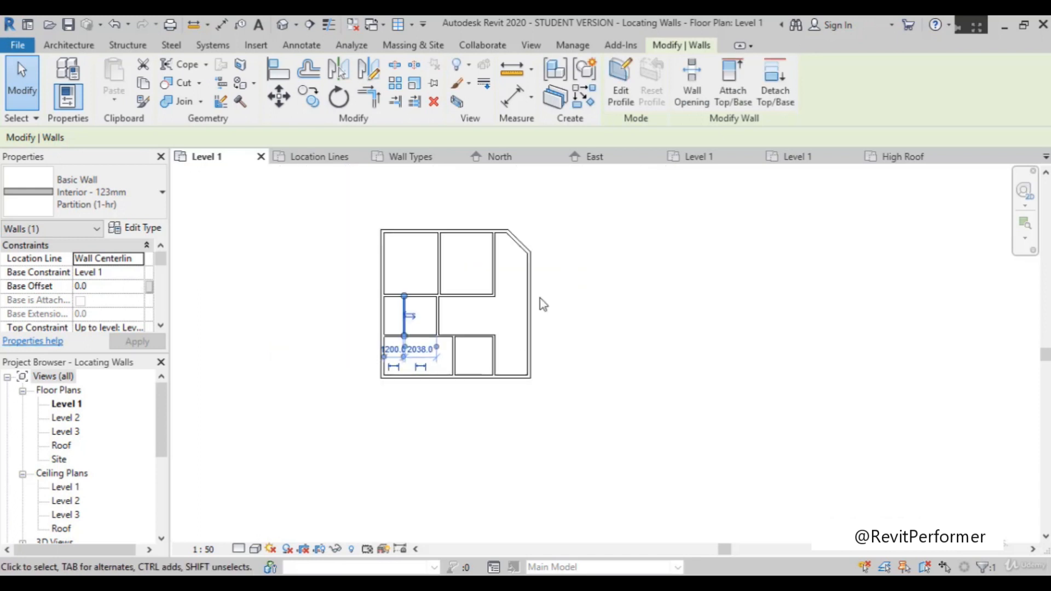
pyautogui.press('Escape')
# Review the overall arrangement of exterior walls and interior partitions on the Level 1 floor plan.
pyautogui.scroll(2, 365, 235)
pyautogui.scroll(-2, 365, 234)
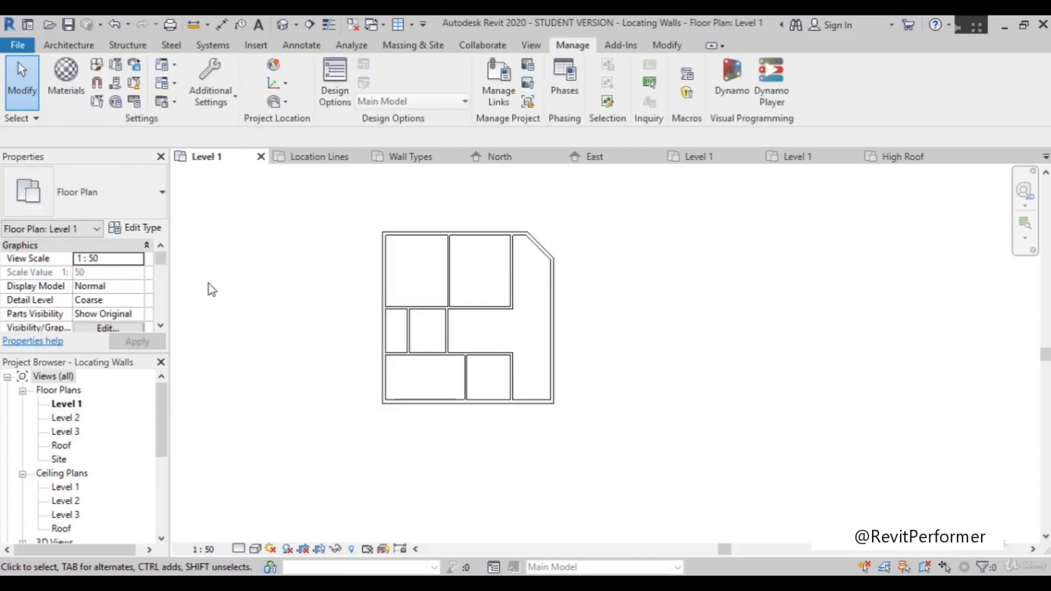
pyautogui.scroll(2, 403, 237)
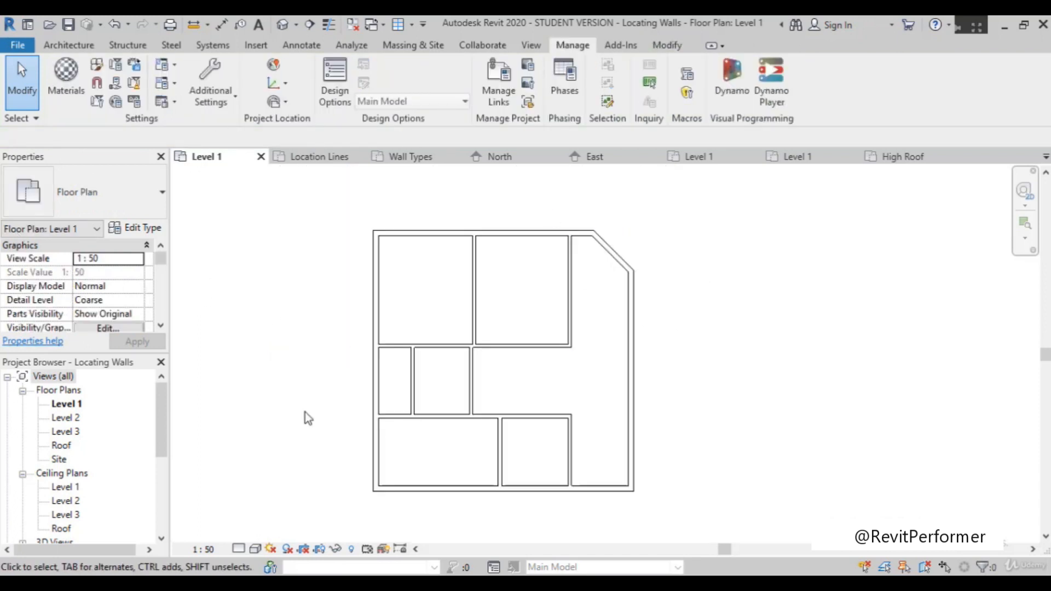
pyautogui.scroll(1, 495, 291)
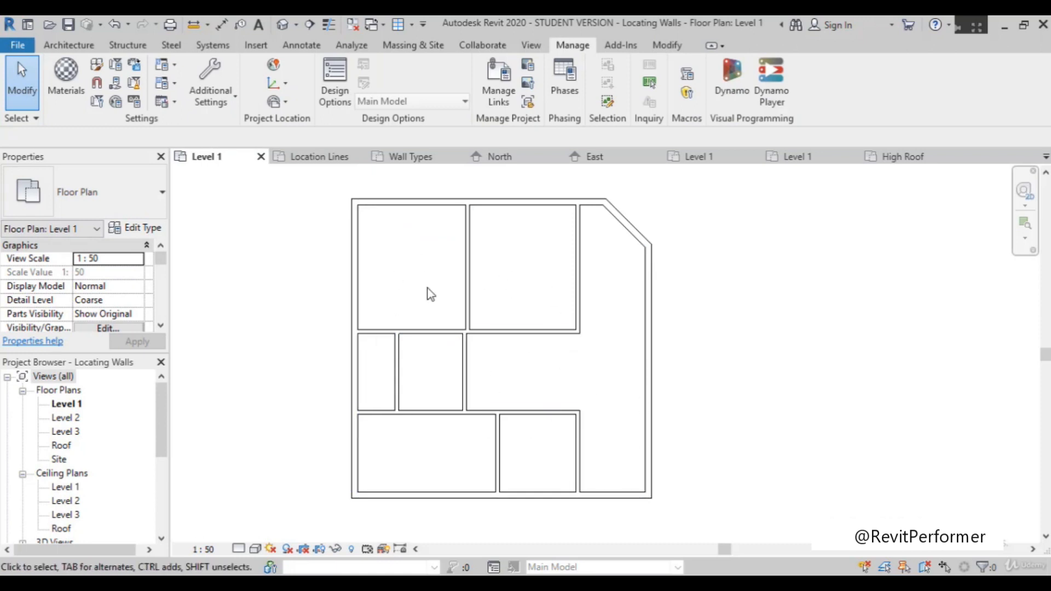
pyautogui.scroll(-1, 553, 301)
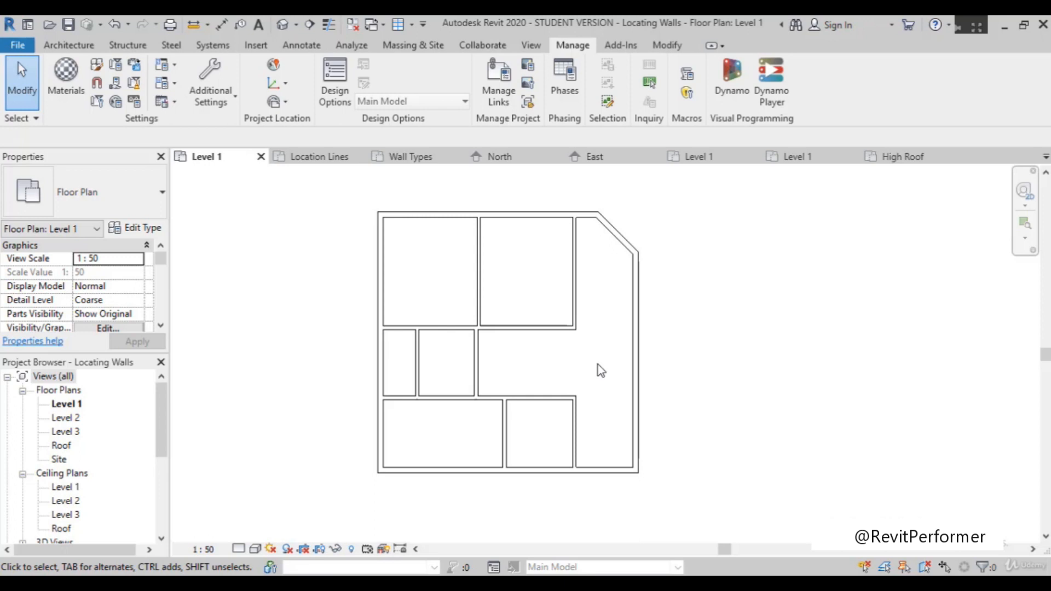
pyautogui.scroll(2, 586, 370)
pyautogui.scroll(-3, 585, 371)
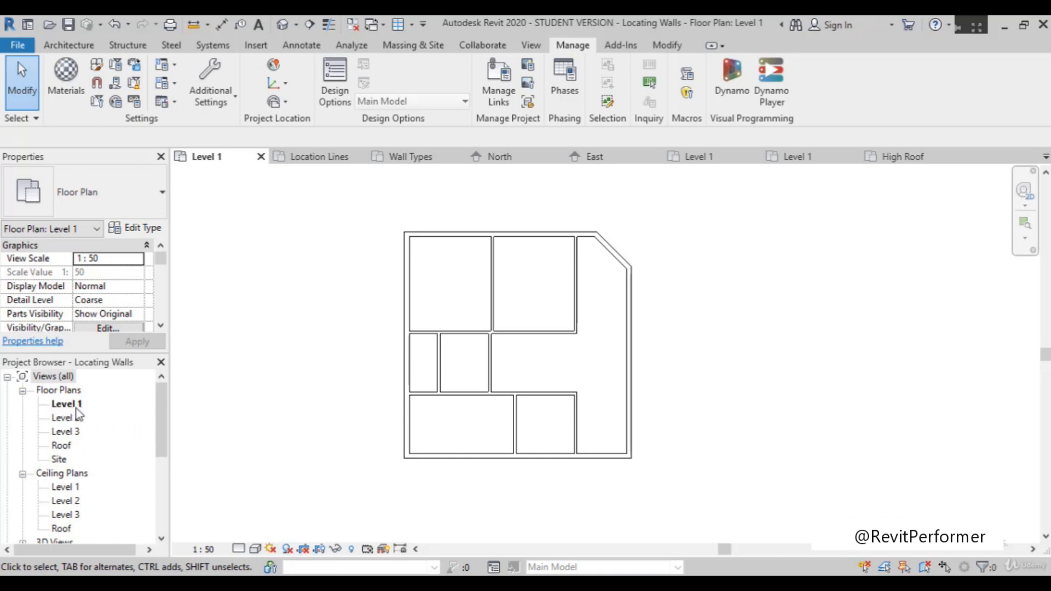
pyautogui.scroll(3, 630, 397)
pyautogui.scroll(-2, 631, 397)
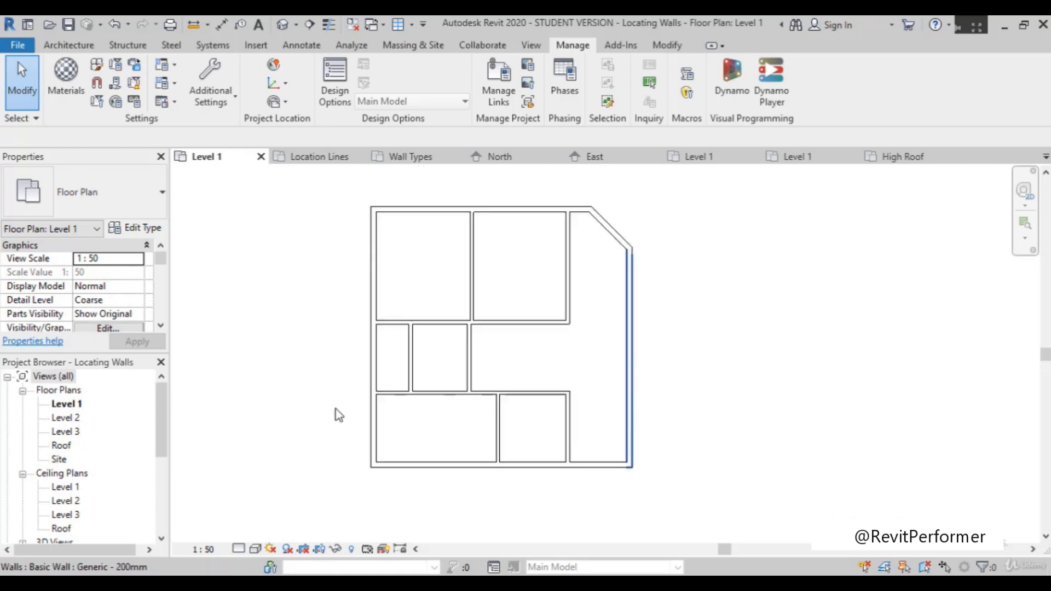
pyautogui.scroll(2, 484, 330)
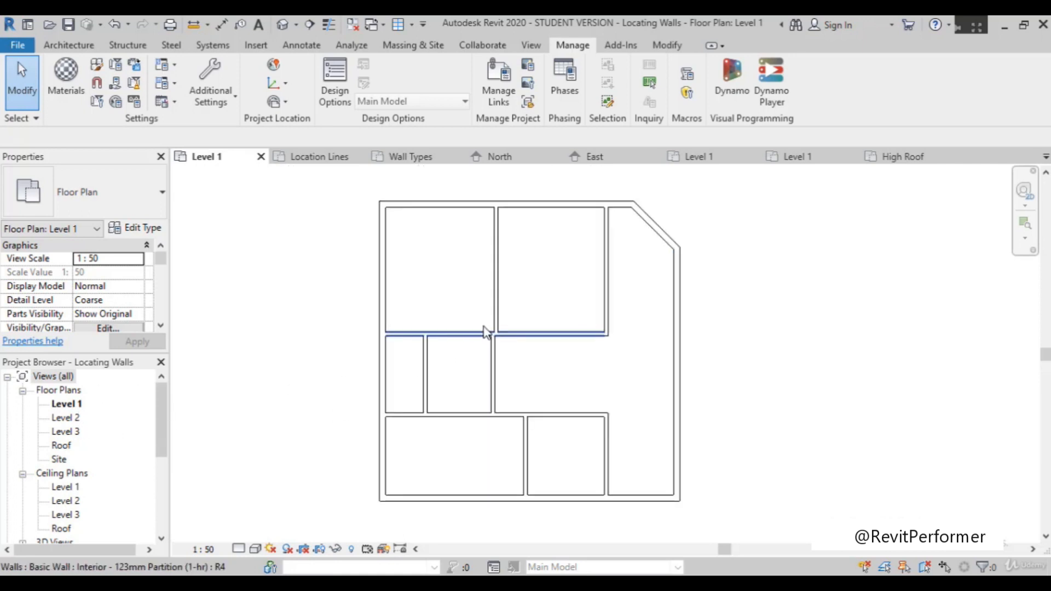
pyautogui.scroll(-1, 484, 329)
pyautogui.scroll(-2, 30, 455)
pyautogui.scroll(1, 31, 455)
# Open the {3D} view and look down into the building to examine the exterior walls and interior partitions.
pyautogui.scroll(-1, 30, 456)
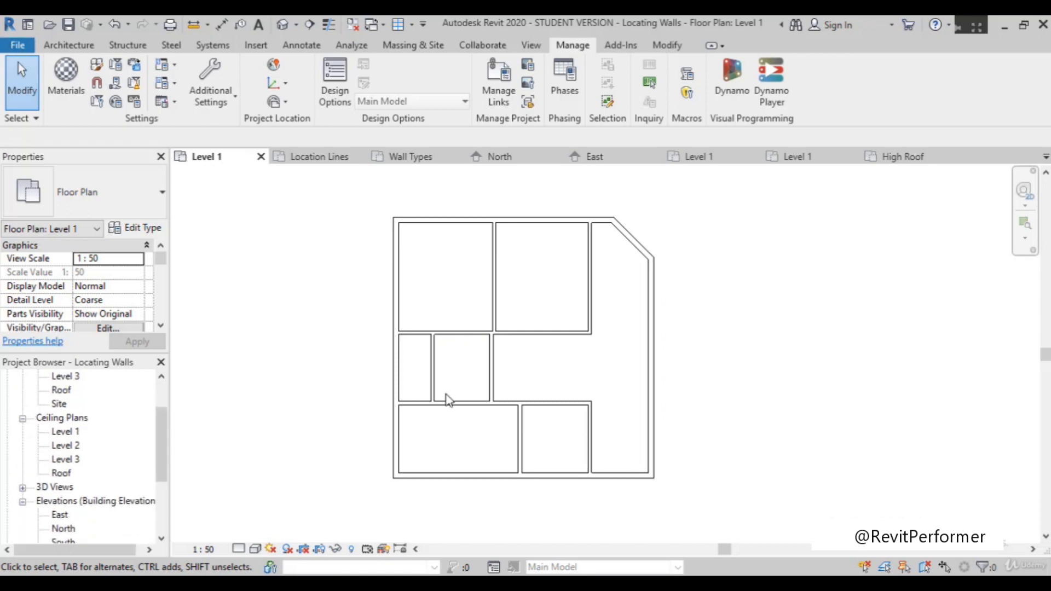
pyautogui.doubleClick(60, 487)
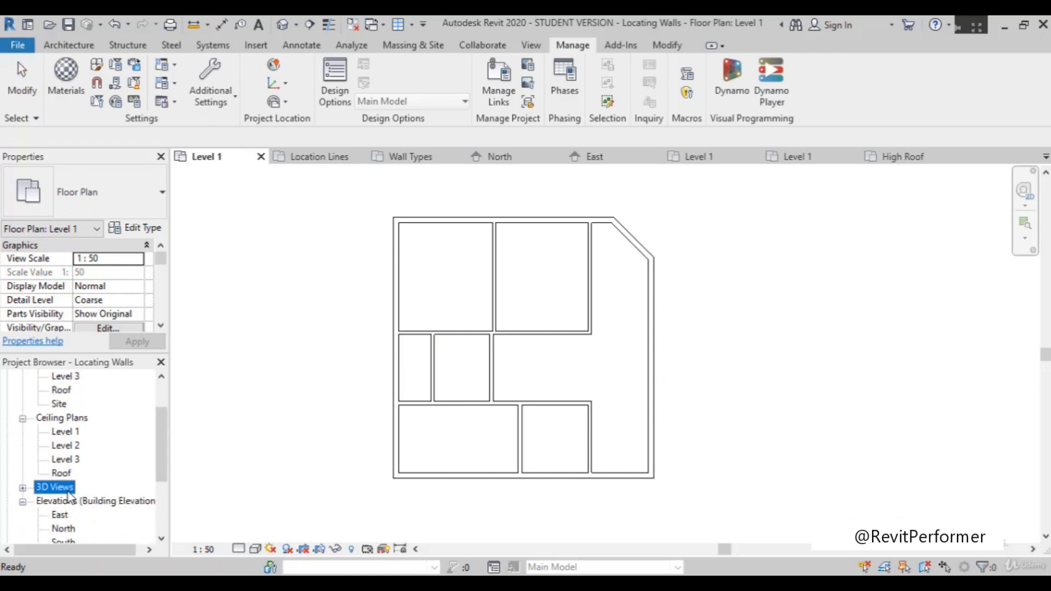
pyautogui.doubleClick(54, 487)
pyautogui.doubleClick(55, 487)
pyautogui.click(60, 501)
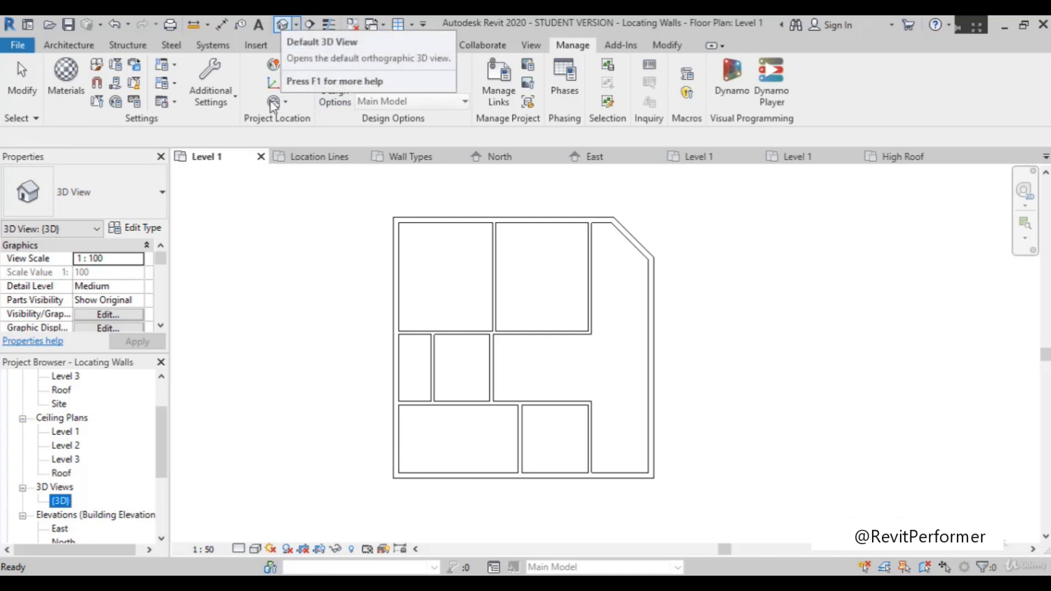
pyautogui.doubleClick(60, 501)
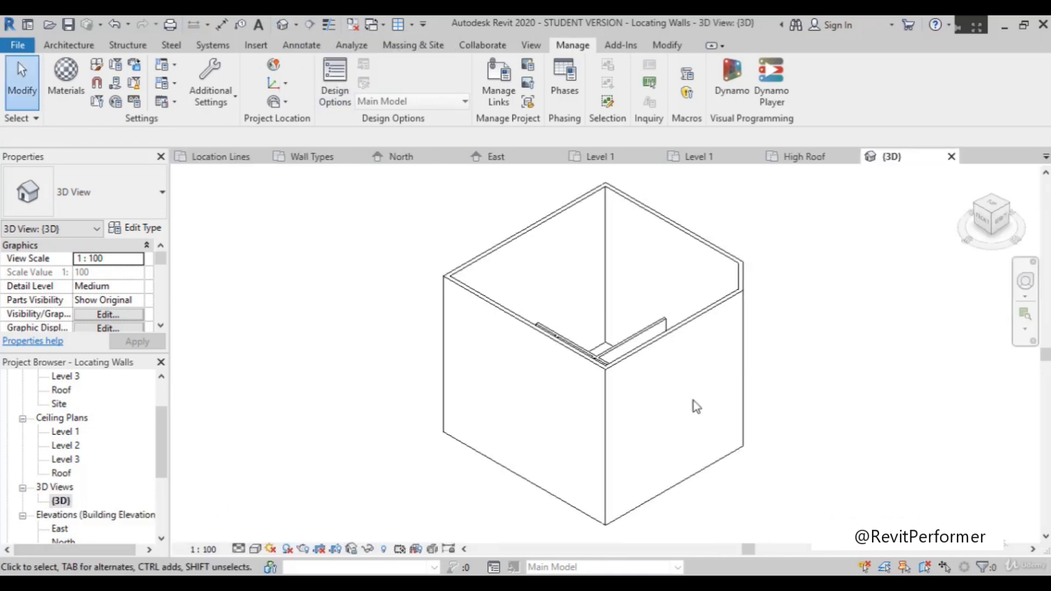
pyautogui.keyDown('shift'); pyautogui.moveTo(776, 362); pyautogui.dragTo(804, 499, button='middle'); pyautogui.keyUp('shift')
pyautogui.scroll(6, 615, 359)
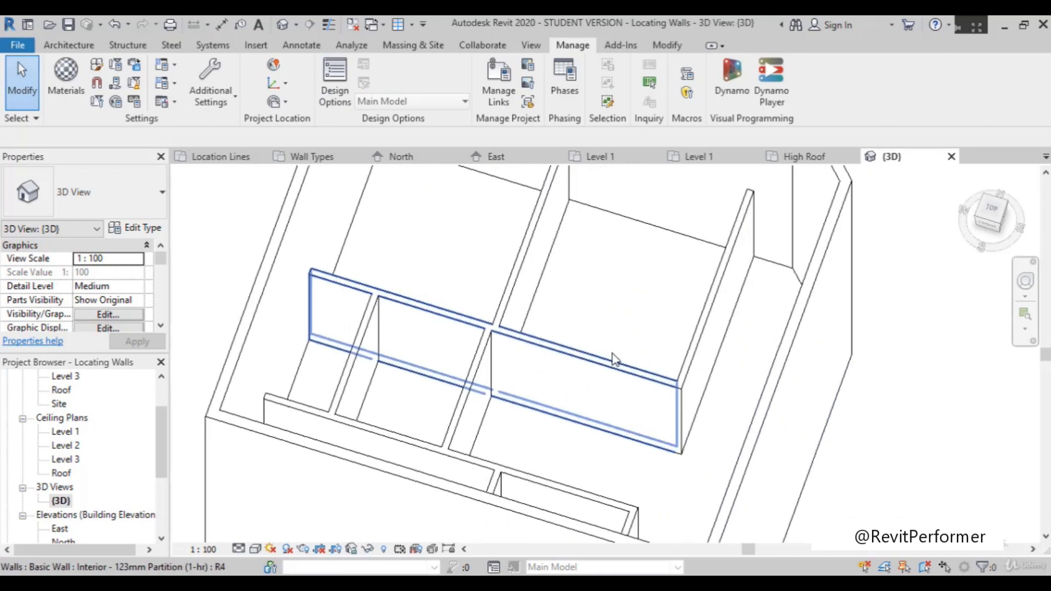
pyautogui.scroll(-6, 438, 331)
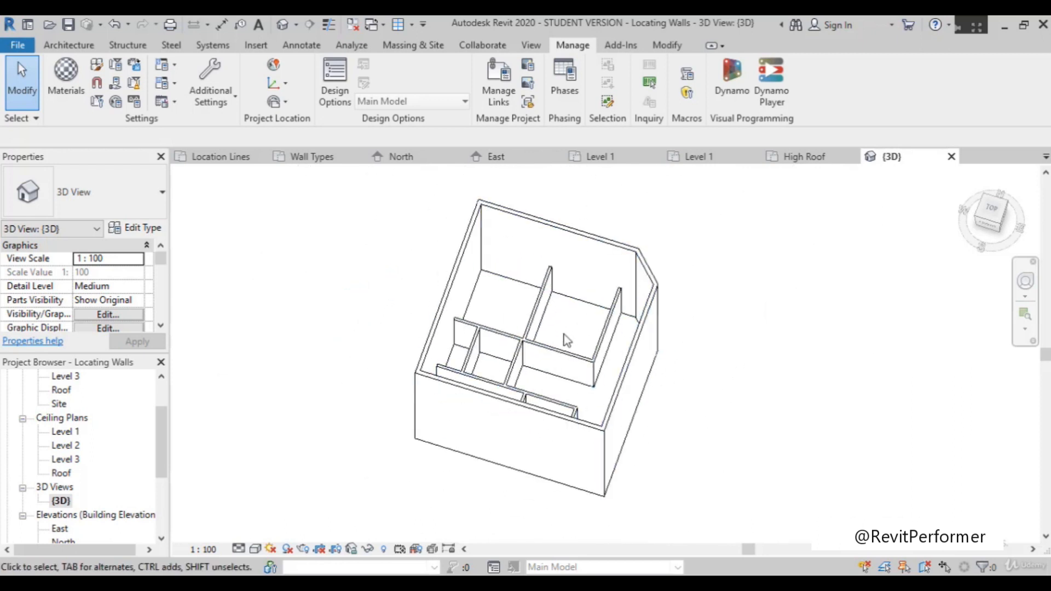
# Select the whole chain of exterior walls, set its top constraint to Up to level: Level 2, and deselect it.
pyautogui.click(557, 236)
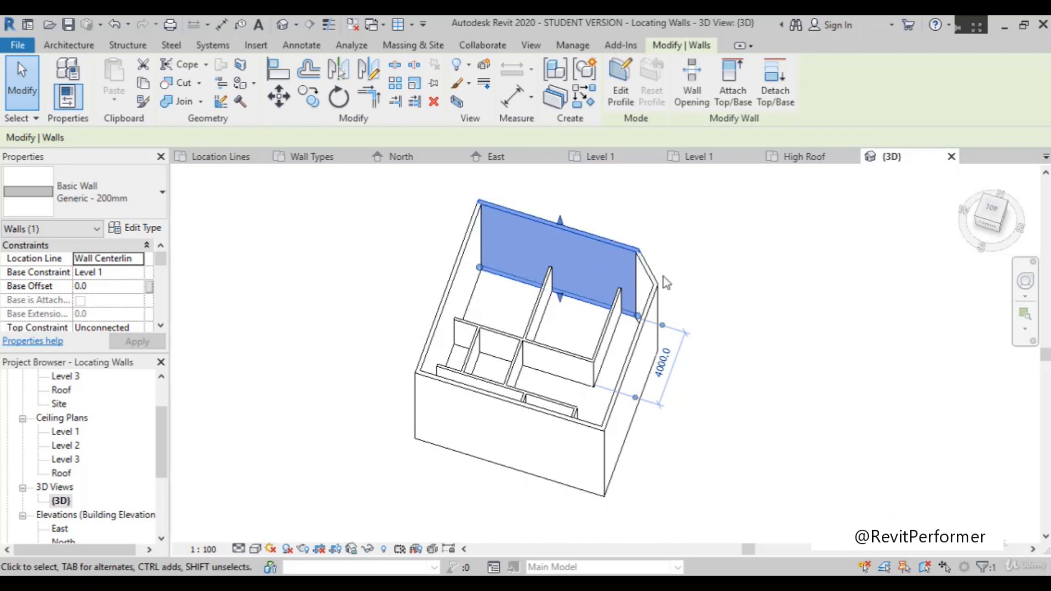
pyautogui.press('Tab')
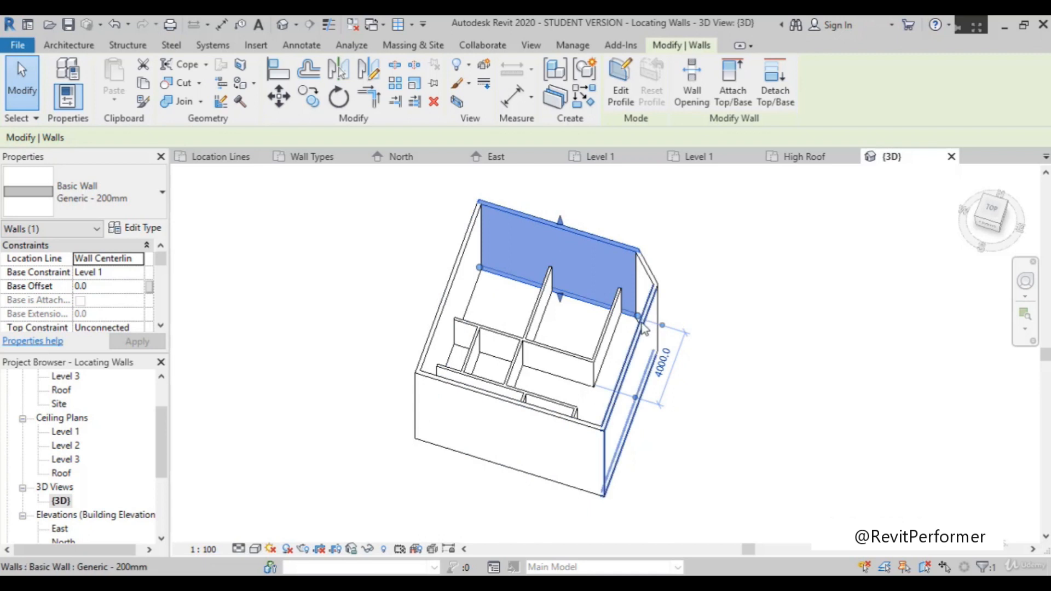
pyautogui.press('Tab')
pyautogui.click(645, 305)
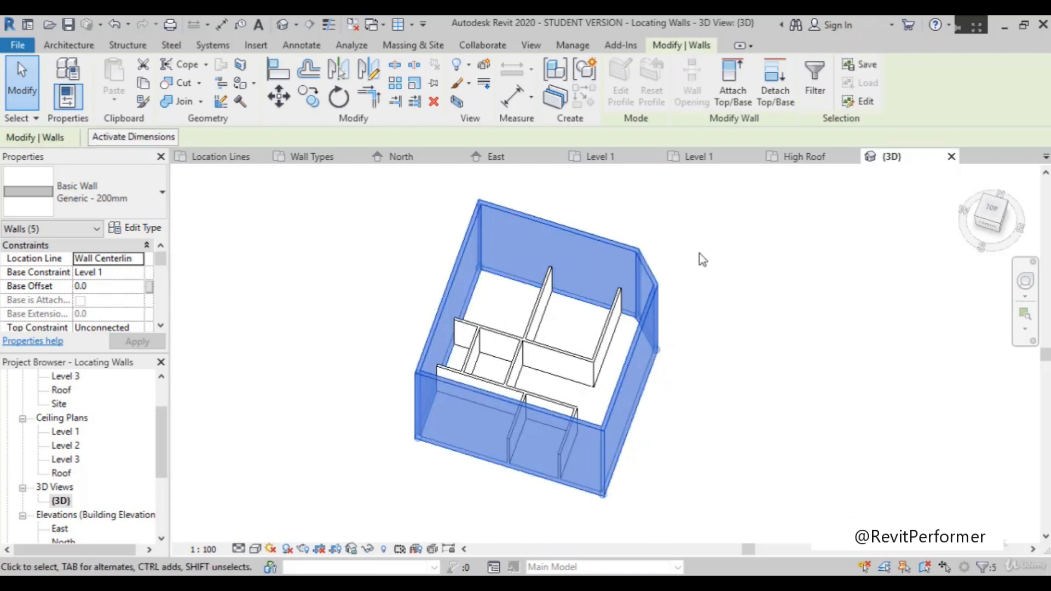
pyautogui.scroll(-2, 690, 366)
pyautogui.scroll(3, 690, 367)
pyautogui.scroll(-2, 688, 373)
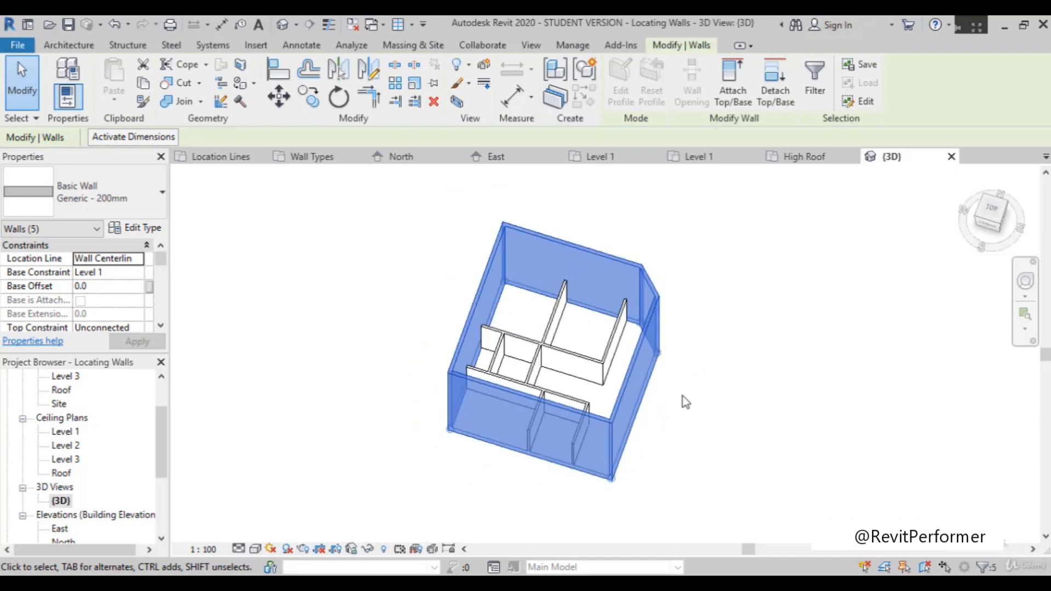
pyautogui.scroll(1, 546, 457)
pyautogui.scroll(-2, 126, 317)
pyautogui.scroll(2, 126, 317)
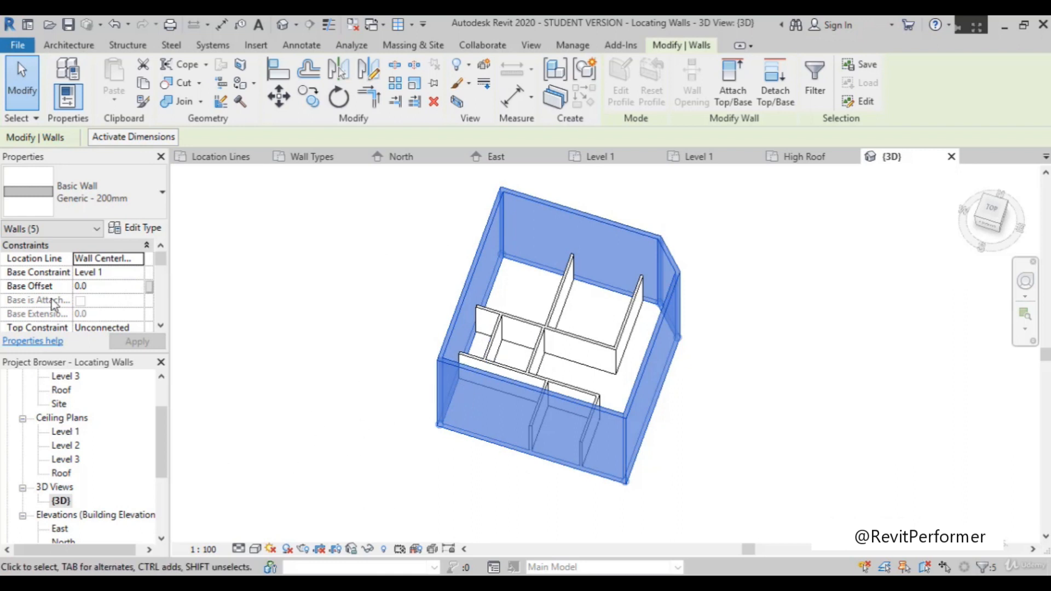
pyautogui.scroll(-1, 60, 306)
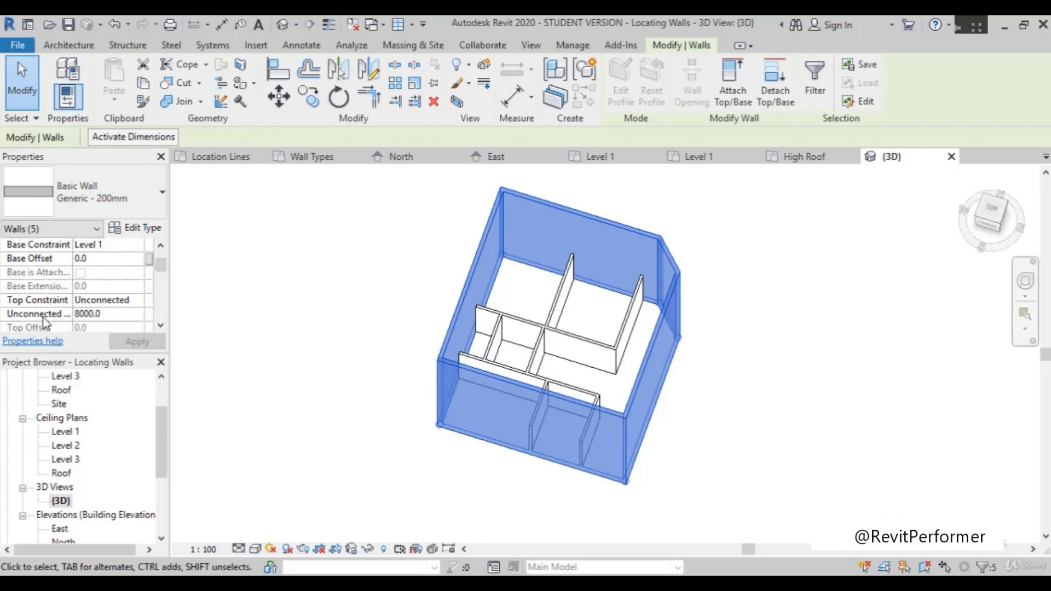
pyautogui.click(136, 301)
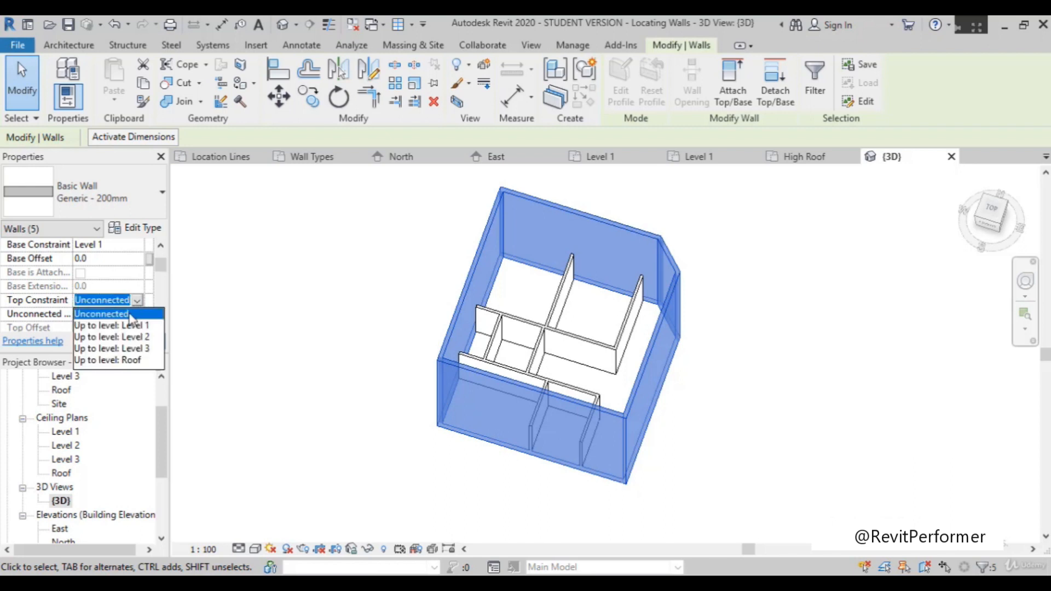
pyautogui.click(133, 338)
pyautogui.click(163, 341)
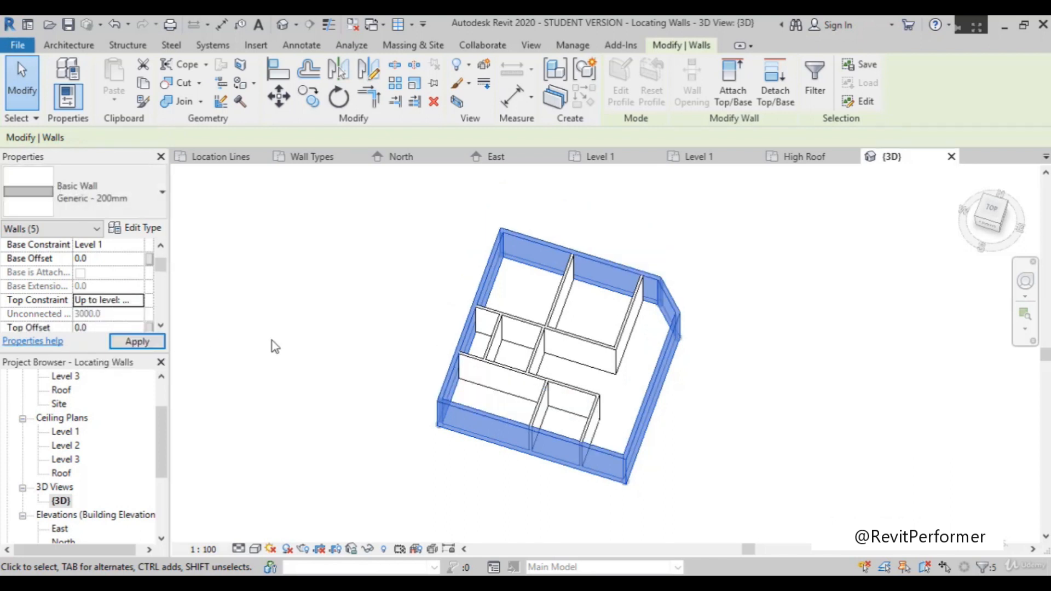
pyautogui.click(376, 341)
# Inspect the walls in 3D from several directions to compare the exterior wall and partition heights.
pyautogui.scroll(3, 717, 432)
pyautogui.scroll(-4, 701, 433)
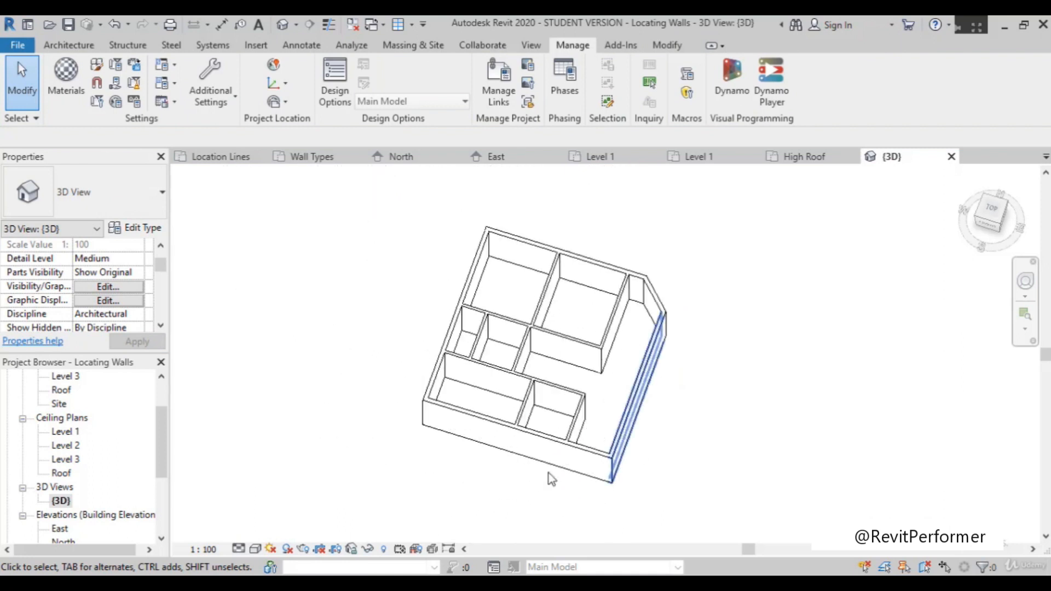
pyautogui.keyDown('shift'); pyautogui.moveTo(418, 476); pyautogui.dragTo(774, 345, button='middle'); pyautogui.keyUp('shift')
pyautogui.scroll(5, 682, 393)
pyautogui.scroll(-5, 684, 394)
pyautogui.keyDown('shift'); pyautogui.moveTo(665, 431); pyautogui.dragTo(375, 518, button='middle'); pyautogui.keyUp('shift')
pyautogui.scroll(3, 617, 359)
pyautogui.scroll(-4, 614, 354)
pyautogui.keyDown('shift'); pyautogui.moveTo(614, 354); pyautogui.dragTo(750, 429, button='middle'); pyautogui.keyUp('shift')
pyautogui.scroll(3, 702, 405)
pyautogui.scroll(-3, 702, 394)
pyautogui.keyDown('shift'); pyautogui.moveTo(702, 394); pyautogui.dragTo(673, 303, button='middle'); pyautogui.keyUp('shift')
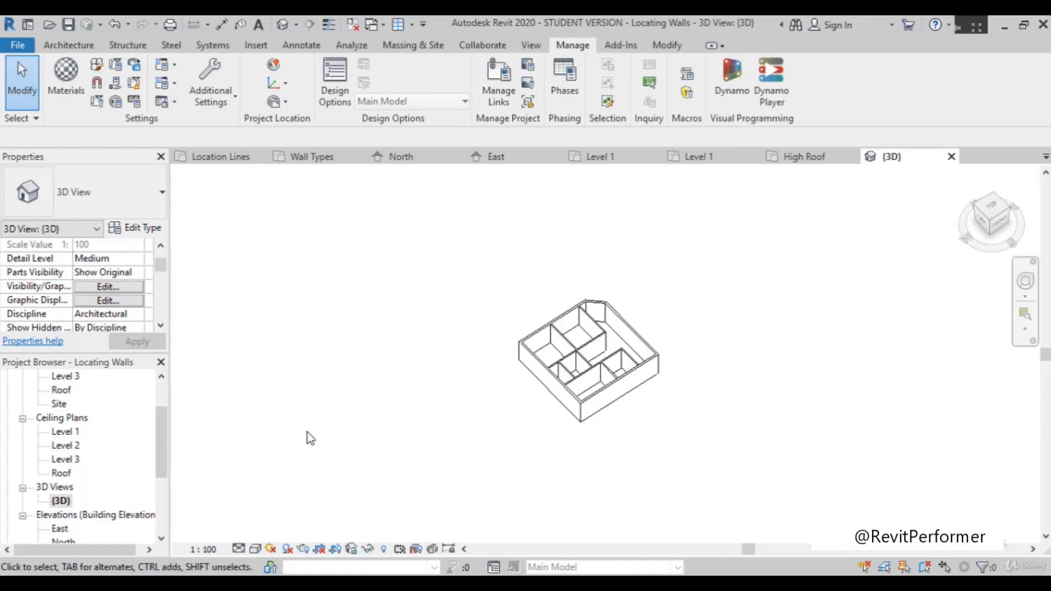
# Open the Level 1 floor plan, and return to the default 3D view to look at the walls.
pyautogui.scroll(1, 77, 430)
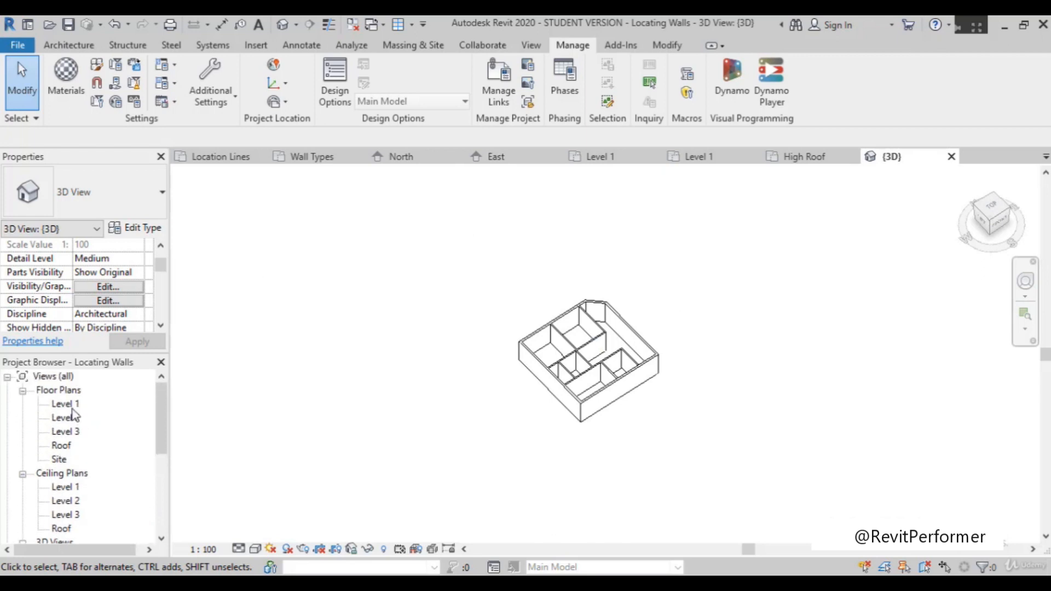
pyautogui.doubleClick(70, 405)
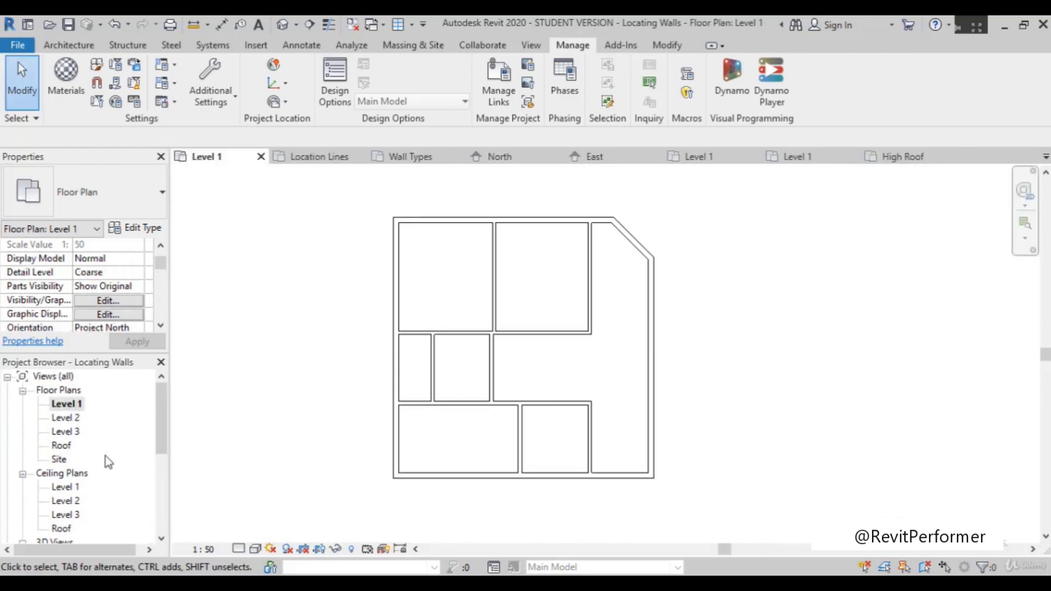
pyautogui.scroll(-1, 108, 462)
pyautogui.click(290, 22)
pyautogui.scroll(3, 602, 404)
pyautogui.scroll(-4, 602, 403)
pyautogui.scroll(2, 602, 403)
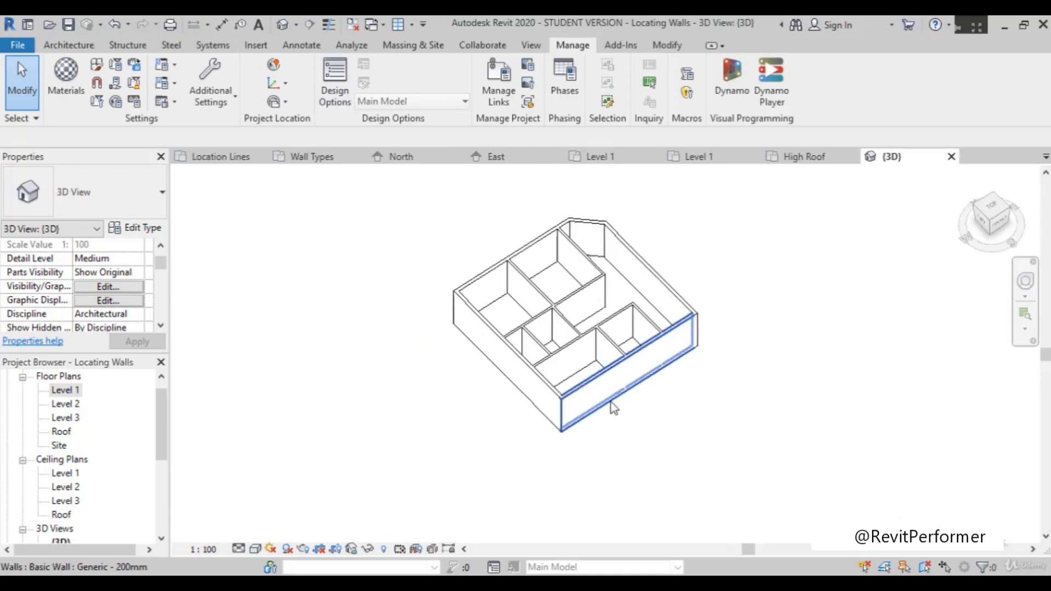
pyautogui.scroll(-1, 611, 405)
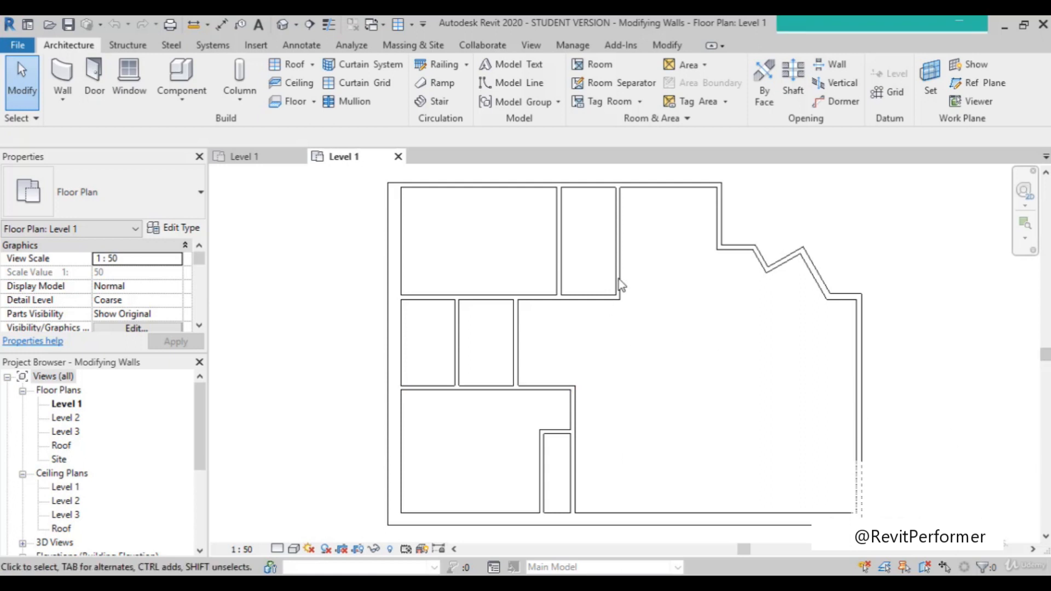
# Start the Move tool and choose the vertical partition at the free end of the upper room row as the wall to move.
pyautogui.click(668, 49)
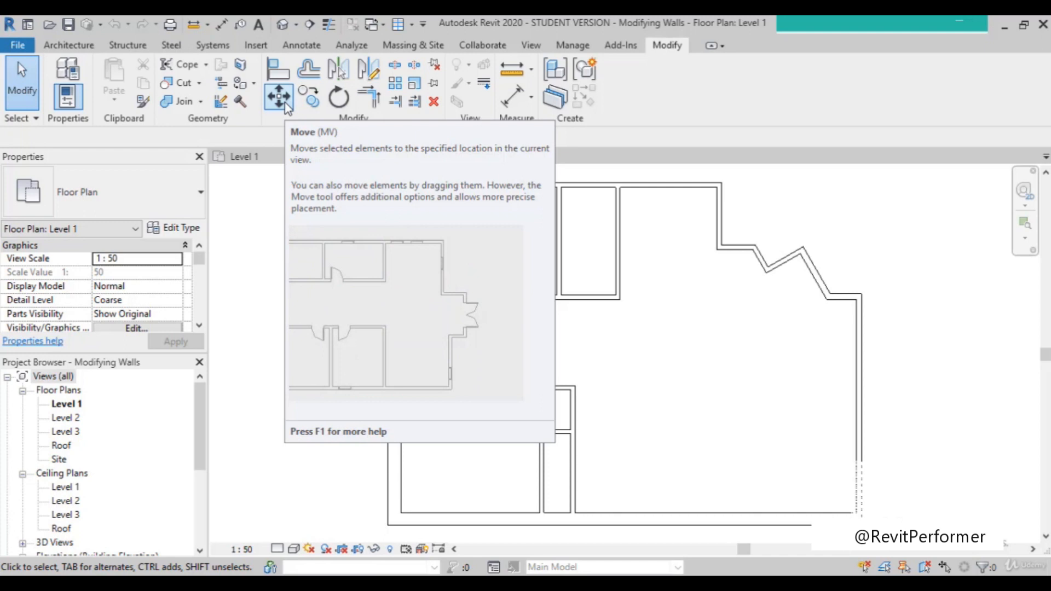
pyautogui.click(286, 107)
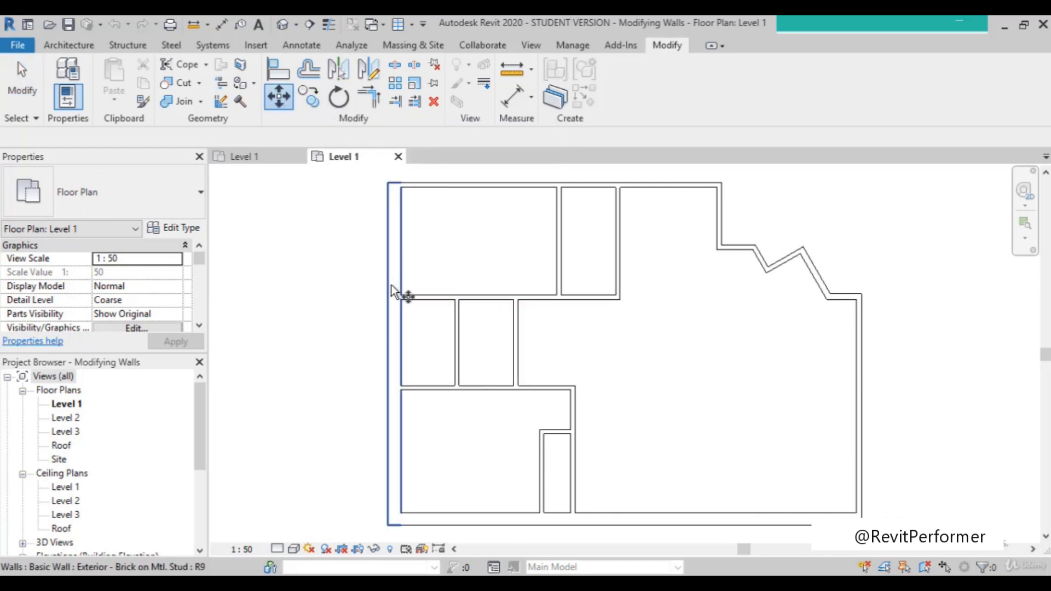
pyautogui.scroll(-3, 402, 307)
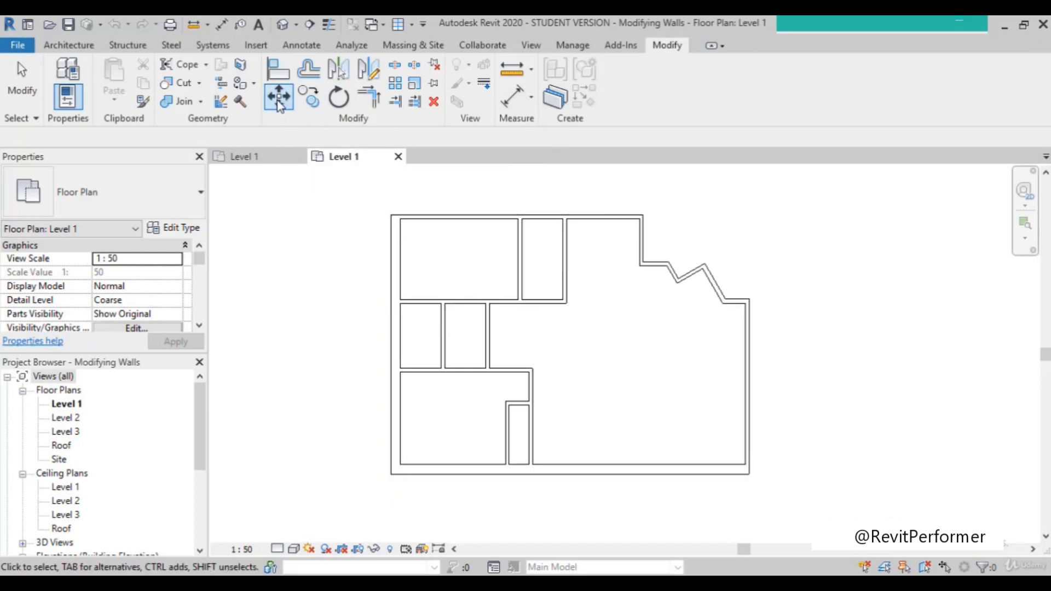
pyautogui.scroll(3, 399, 301)
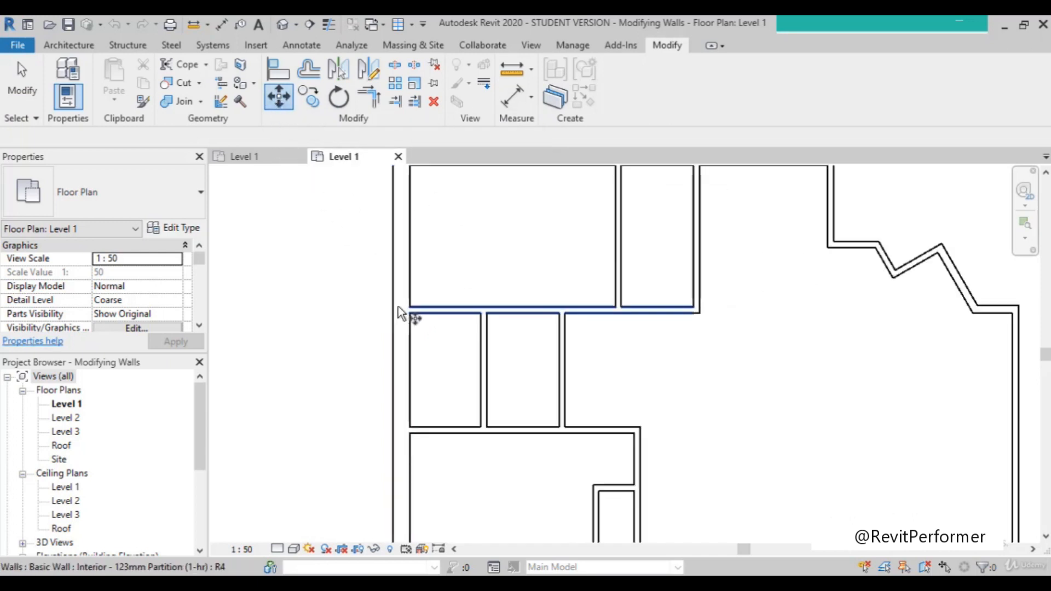
pyautogui.scroll(-2, 388, 315)
pyautogui.scroll(3, 457, 359)
pyautogui.scroll(-2, 457, 361)
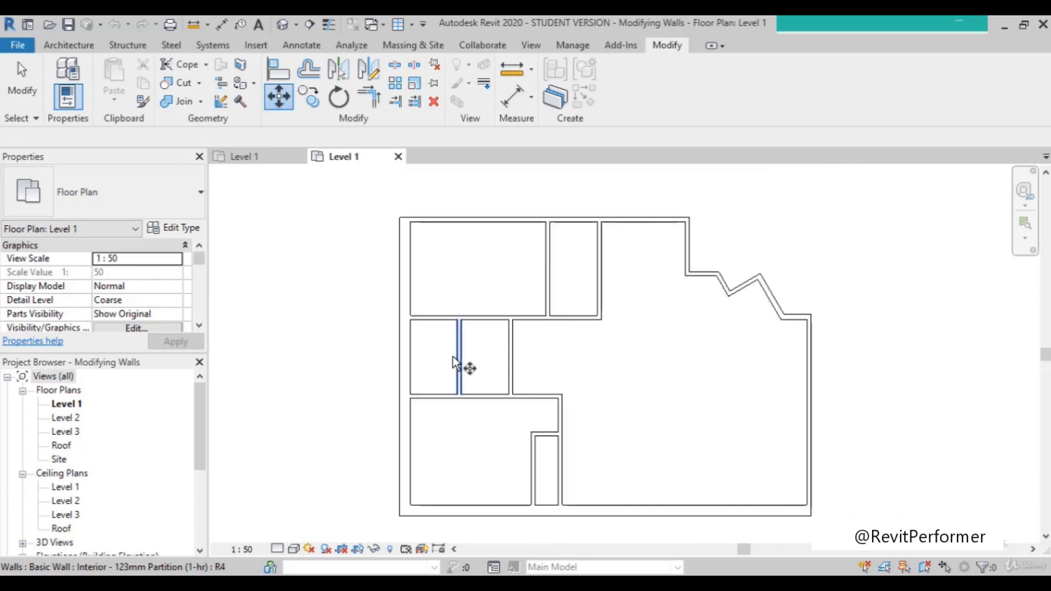
pyautogui.scroll(1, 465, 368)
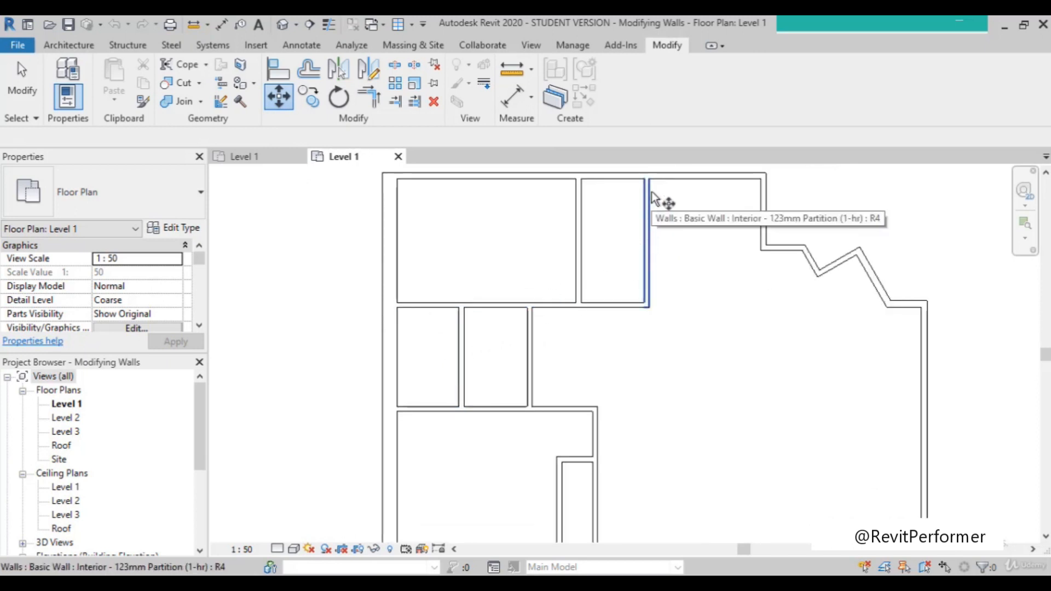
pyautogui.click(648, 255)
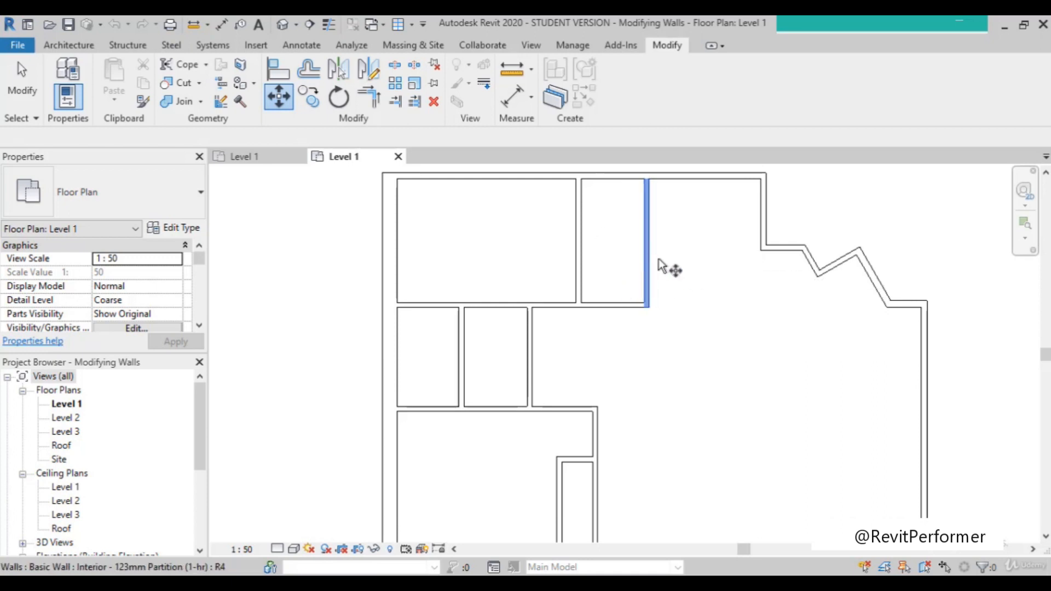
pyautogui.click(698, 284)
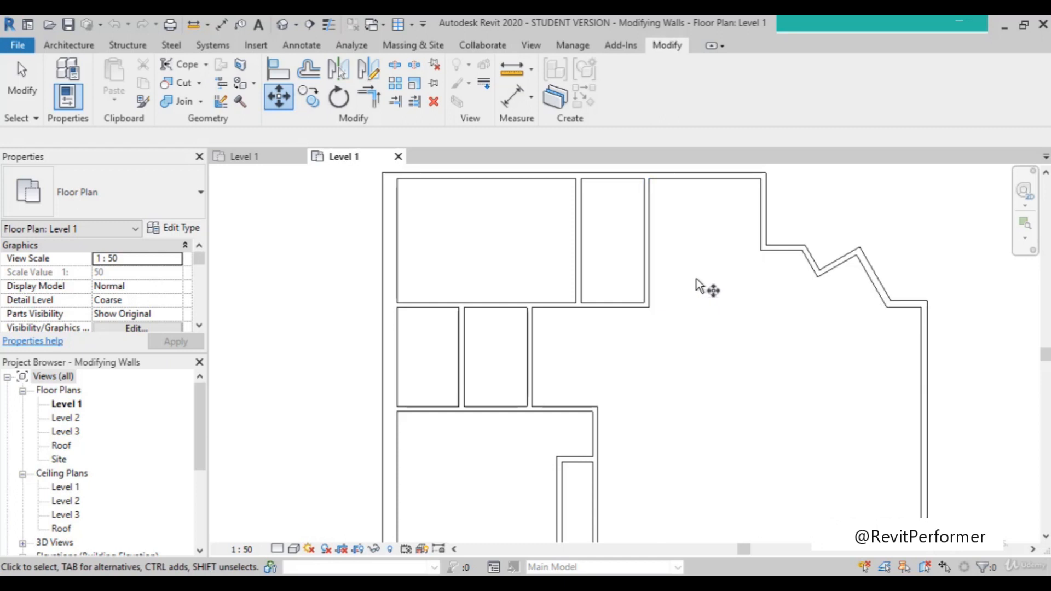
pyautogui.click(646, 271)
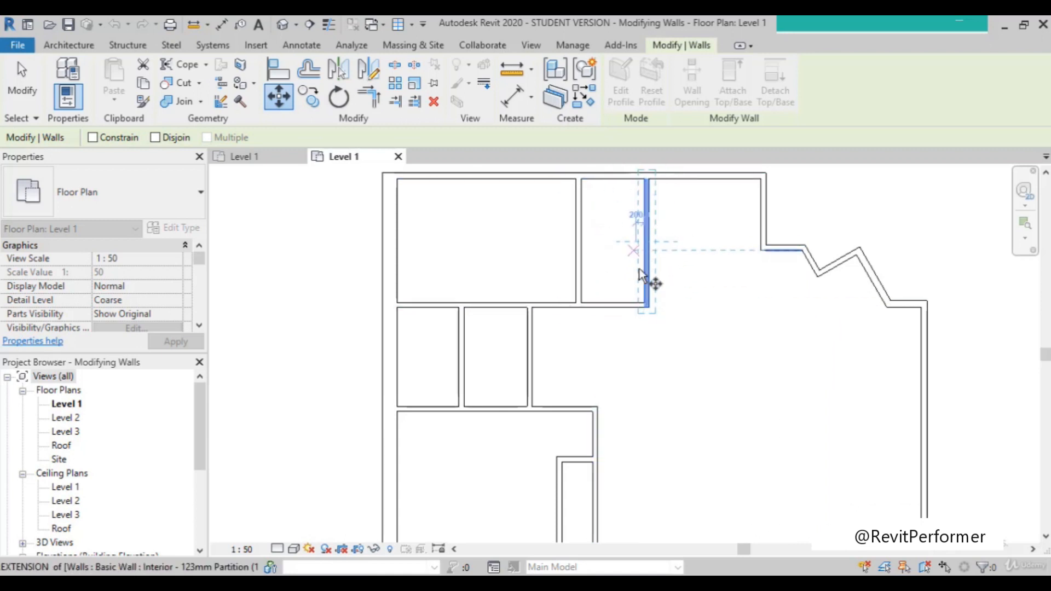
pyautogui.click(642, 230)
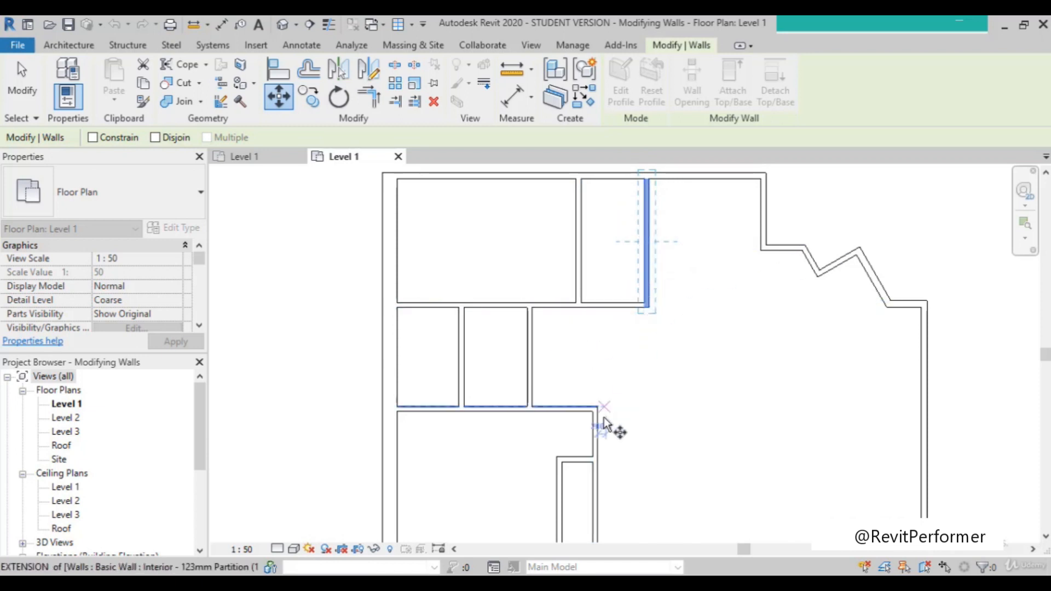
# Move the chosen partition 1000 mm horizontally towards the jagged exterior wall, using the small lower room's outer corner as the start point.
pyautogui.scroll(3, 559, 459)
pyautogui.scroll(-3, 539, 378)
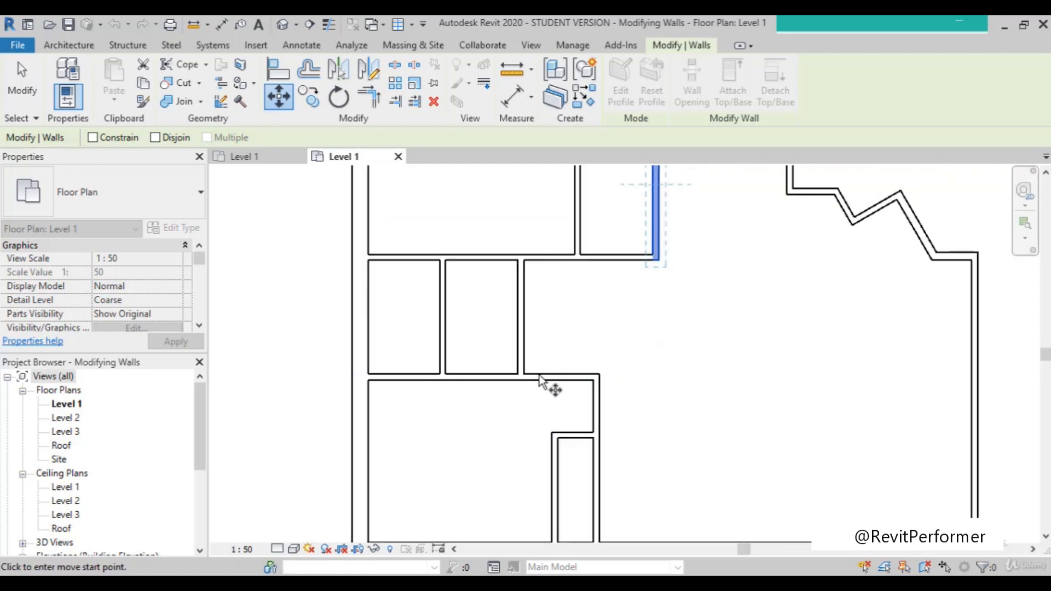
pyautogui.scroll(2, 538, 417)
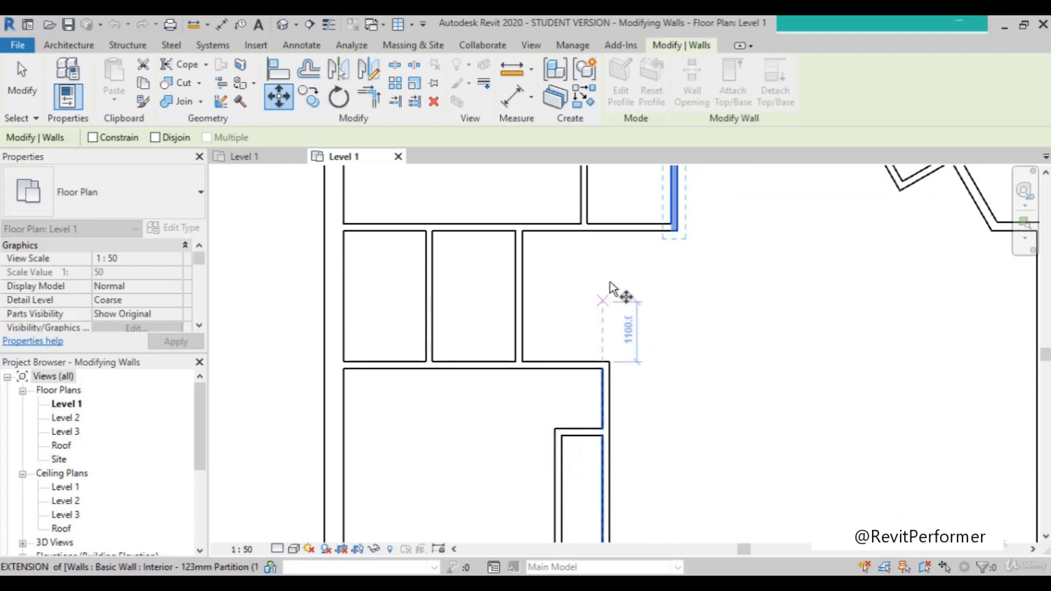
pyautogui.click(554, 429)
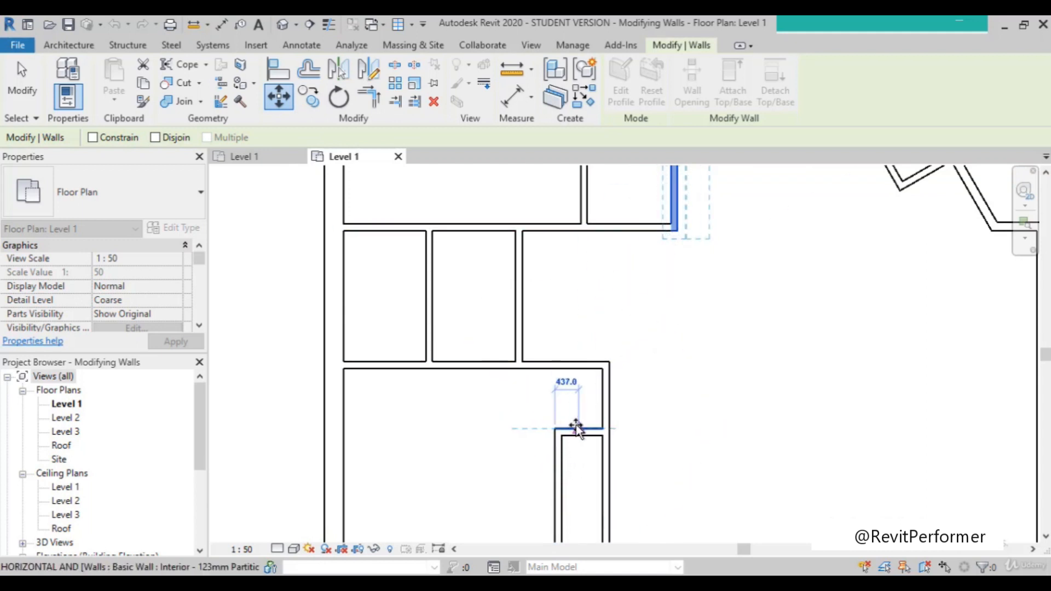
pyautogui.scroll(-2, 603, 428)
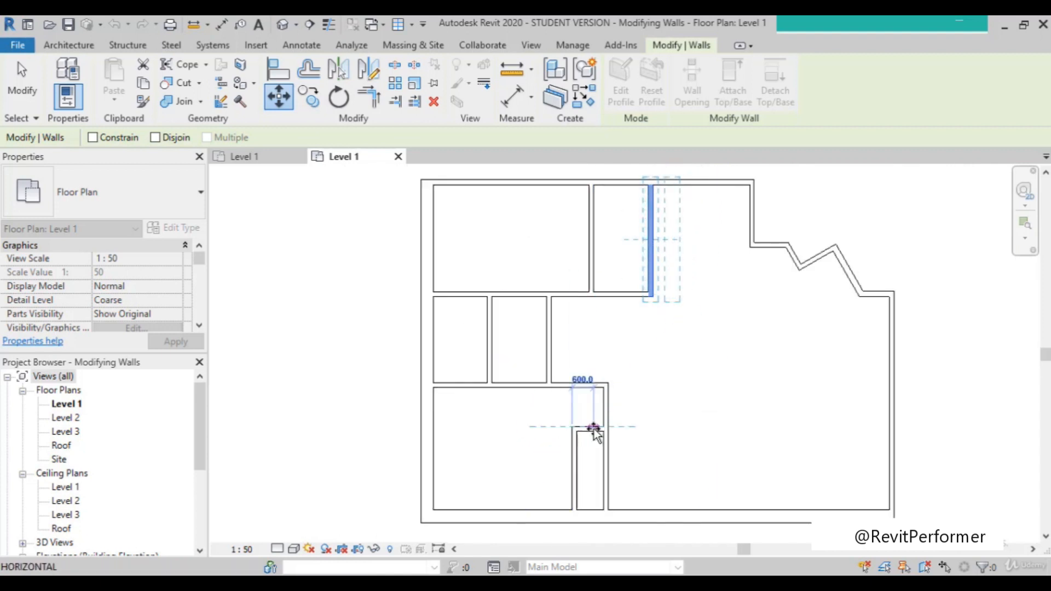
pyautogui.scroll(3, 608, 431)
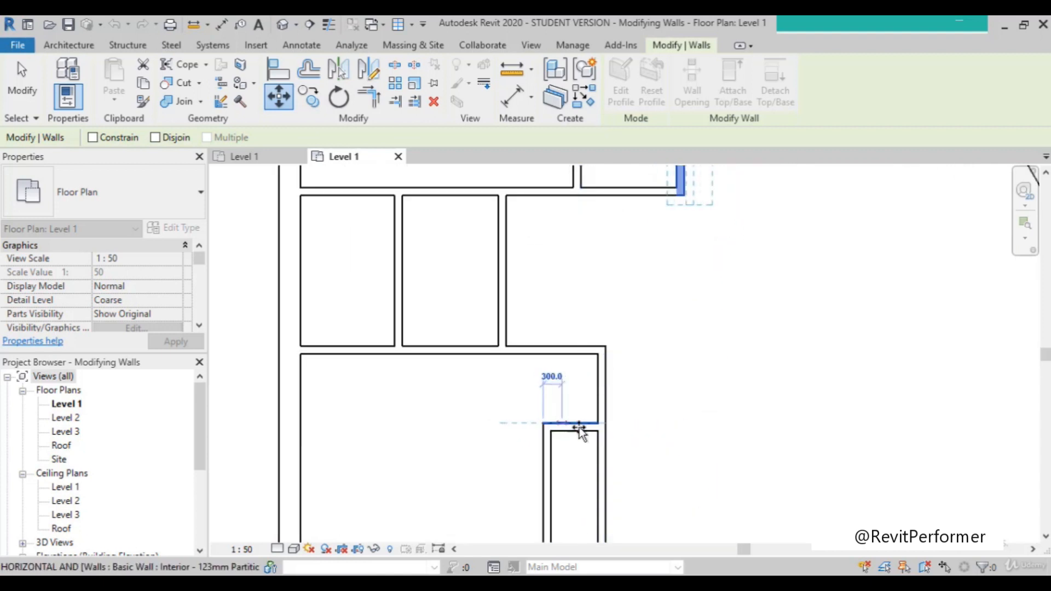
pyautogui.scroll(-3, 586, 427)
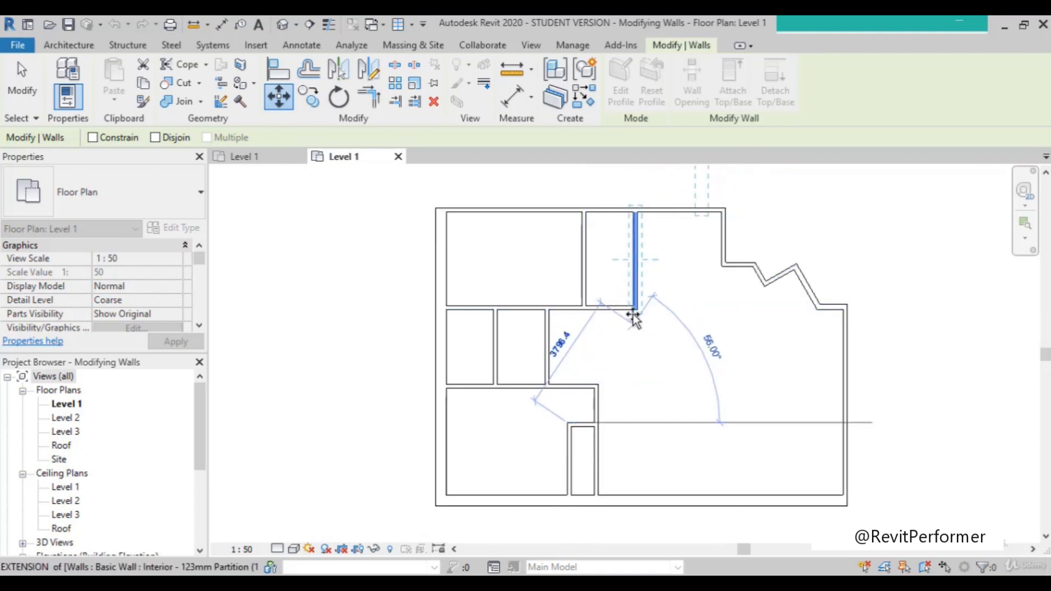
pyautogui.scroll(2, 598, 427)
pyautogui.scroll(1, 599, 433)
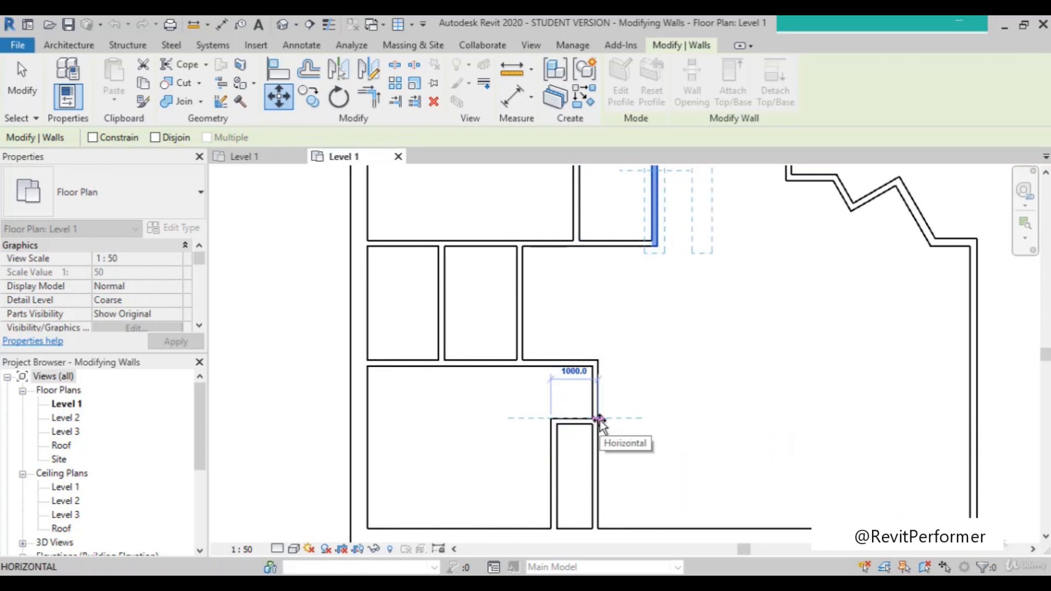
pyautogui.click(598, 419)
pyautogui.scroll(-4, 601, 424)
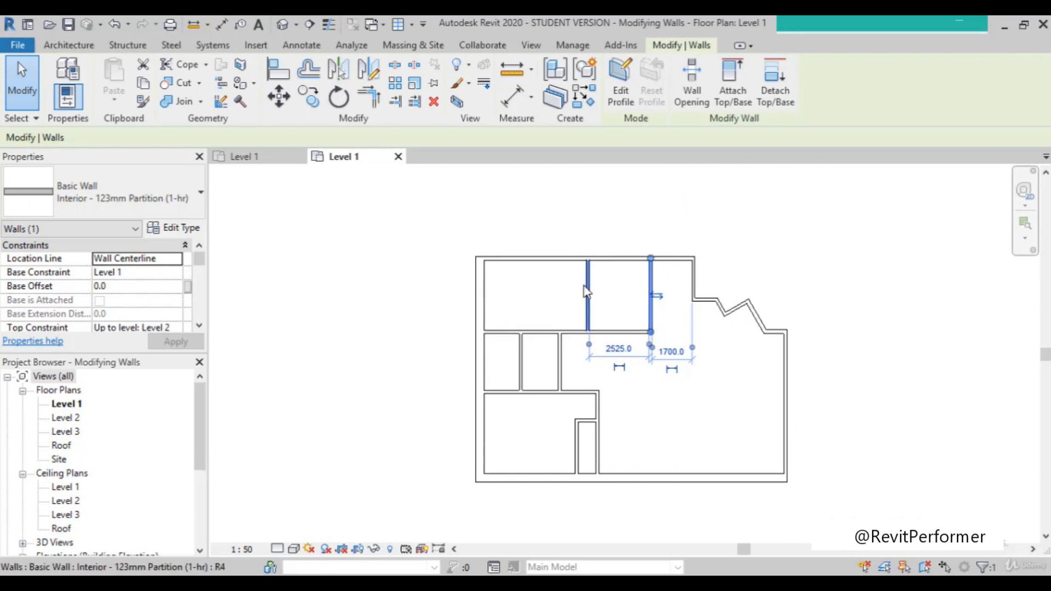
# Set the temporary dimension between the selected partition and the neighbouring vertical partition in the upper room row to 2000 mm.
pyautogui.scroll(1, 597, 425)
pyautogui.scroll(1, 599, 427)
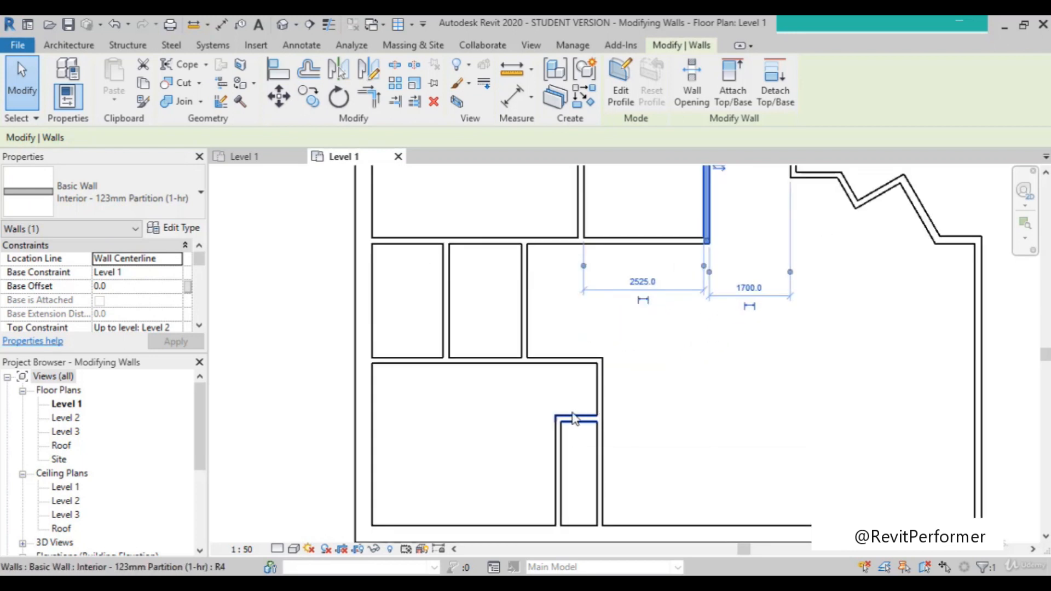
pyautogui.scroll(-1, 602, 427)
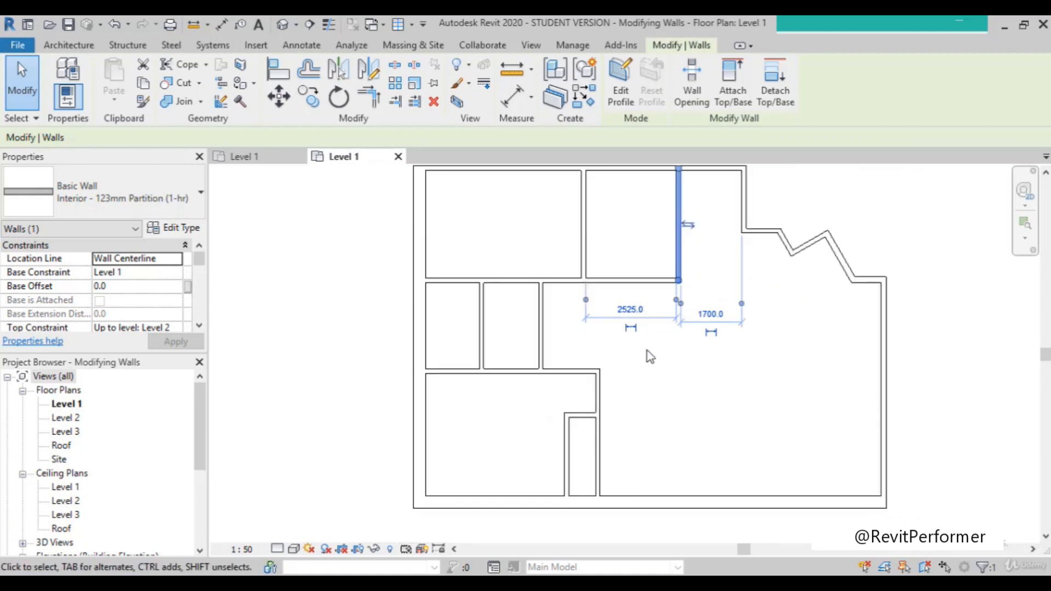
pyautogui.scroll(1, 650, 357)
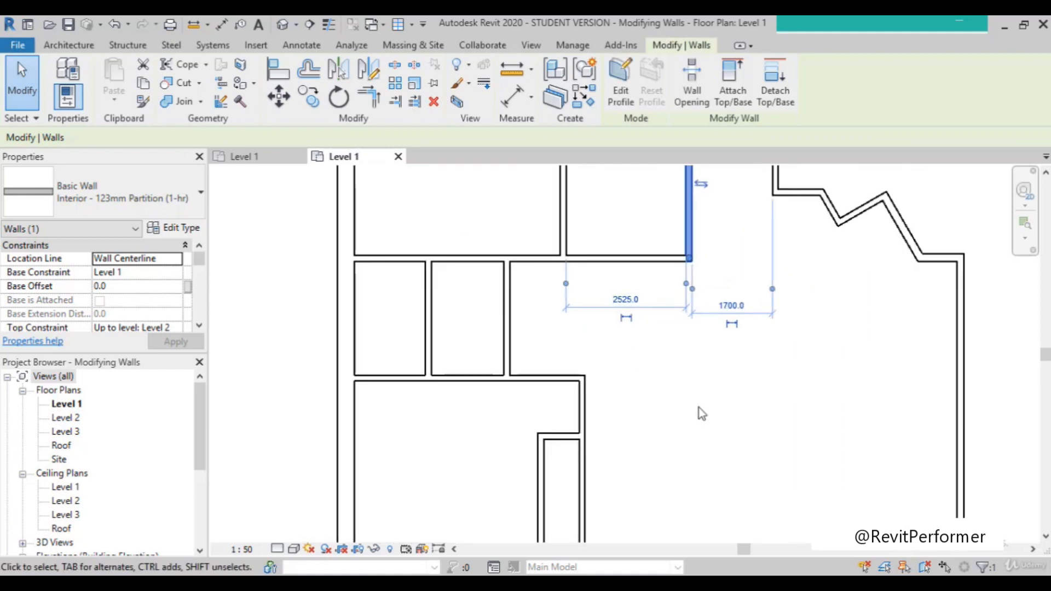
pyautogui.scroll(-2, 629, 361)
pyautogui.scroll(1, 665, 363)
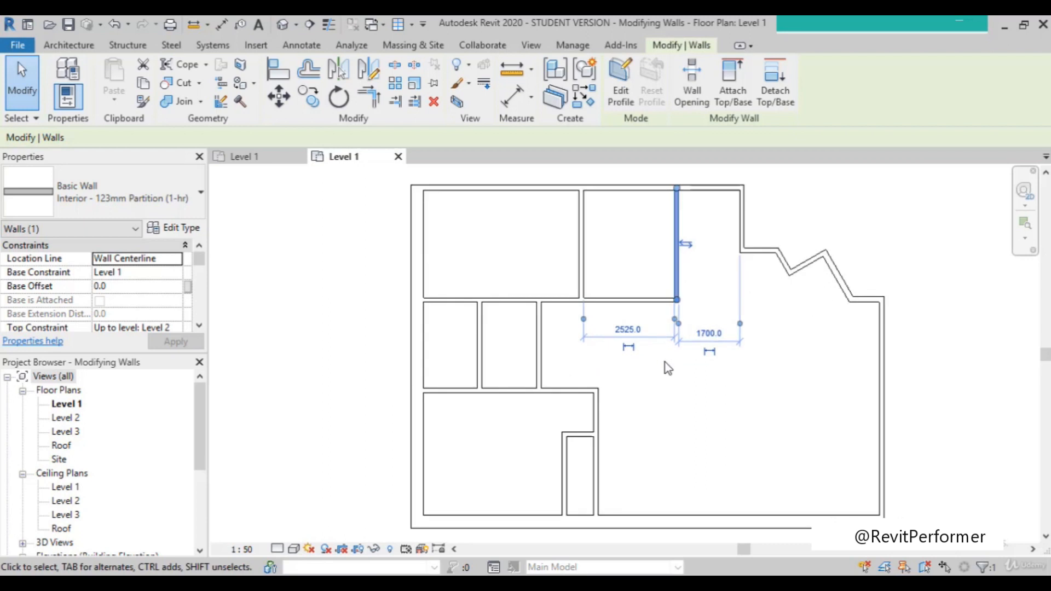
pyautogui.scroll(1, 665, 362)
pyautogui.click(625, 329)
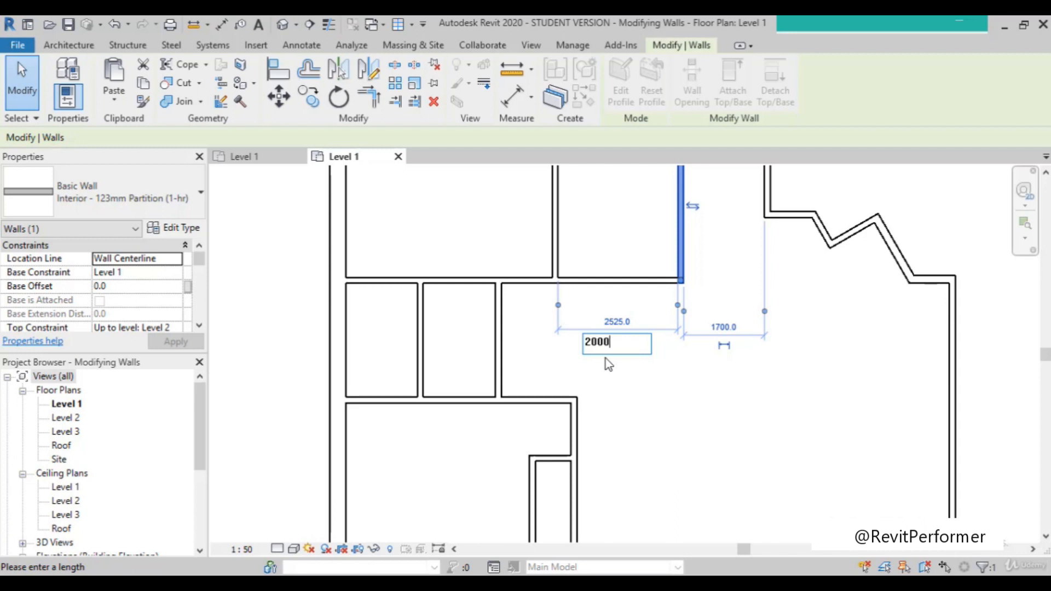
pyautogui.press('Return')
pyautogui.scroll(-2, 665, 351)
pyautogui.scroll(-1, 664, 351)
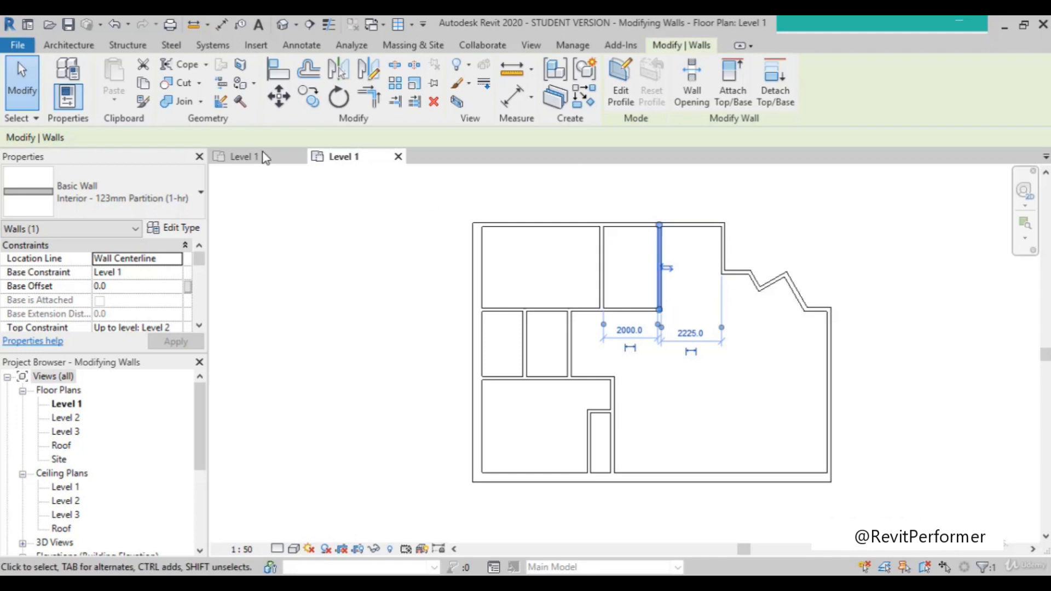
pyautogui.click(278, 97)
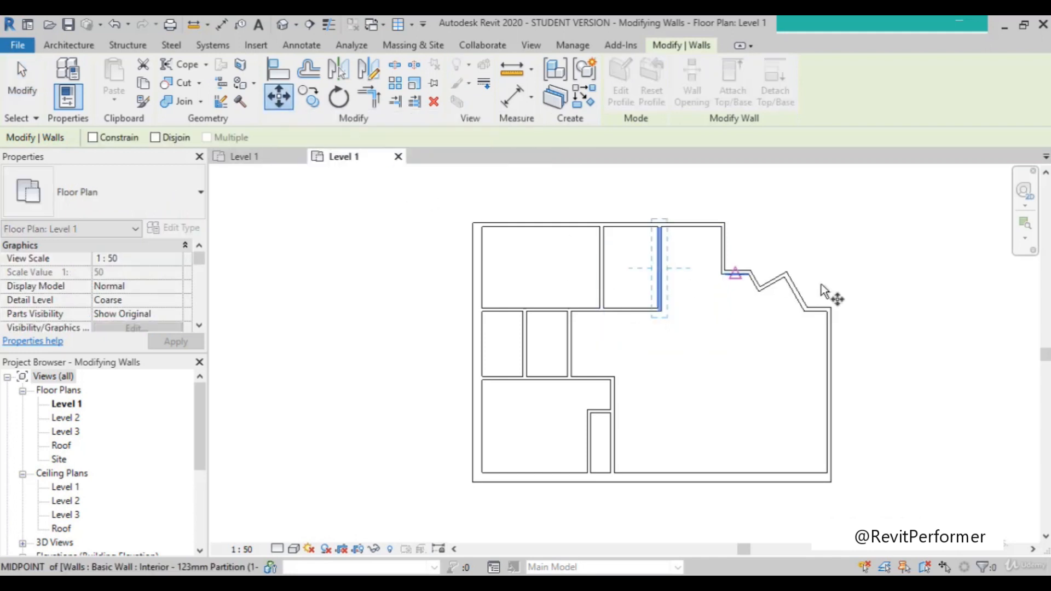
pyautogui.scroll(1, 706, 292)
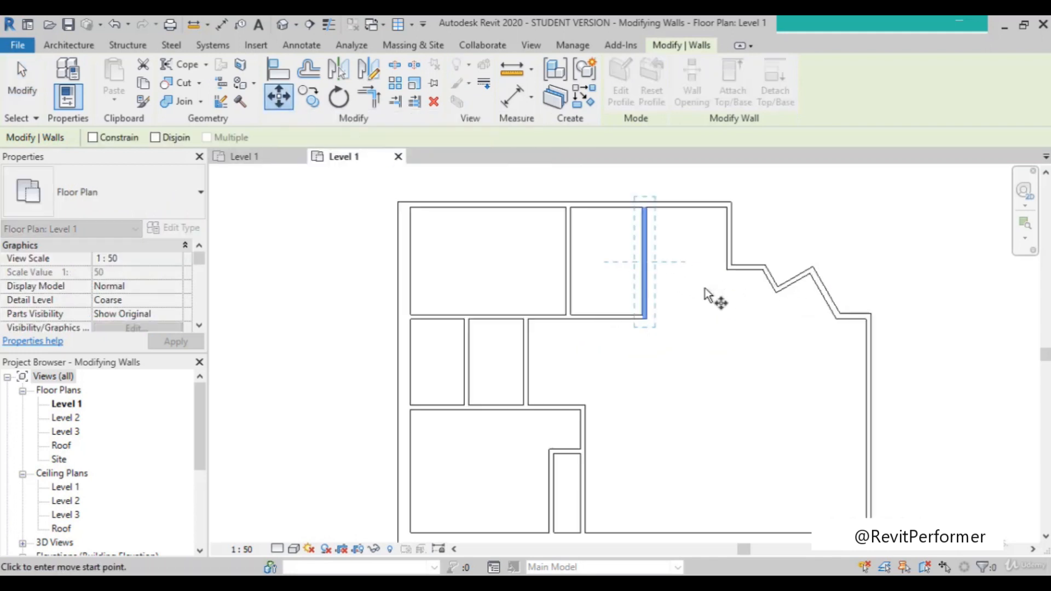
pyautogui.click(647, 263)
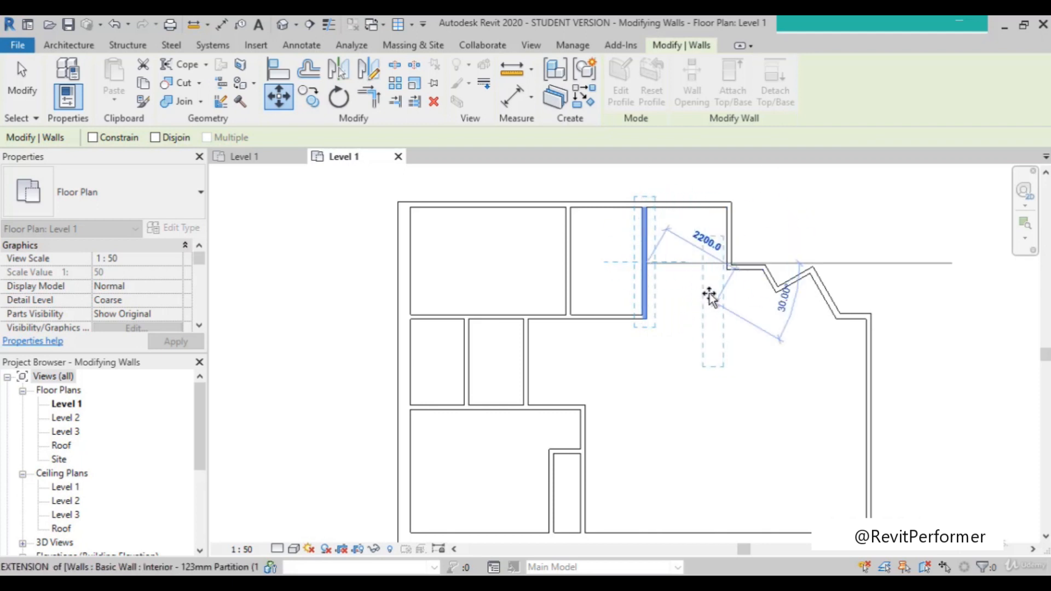
pyautogui.scroll(2, 707, 293)
pyautogui.scroll(1, 741, 254)
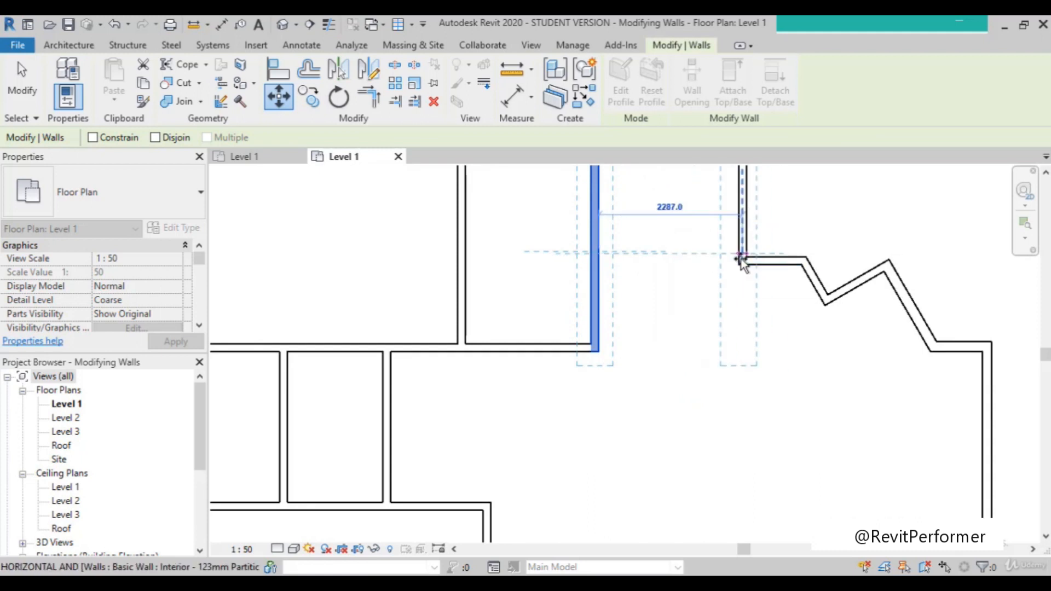
pyautogui.scroll(-1, 743, 266)
pyautogui.scroll(-1, 742, 264)
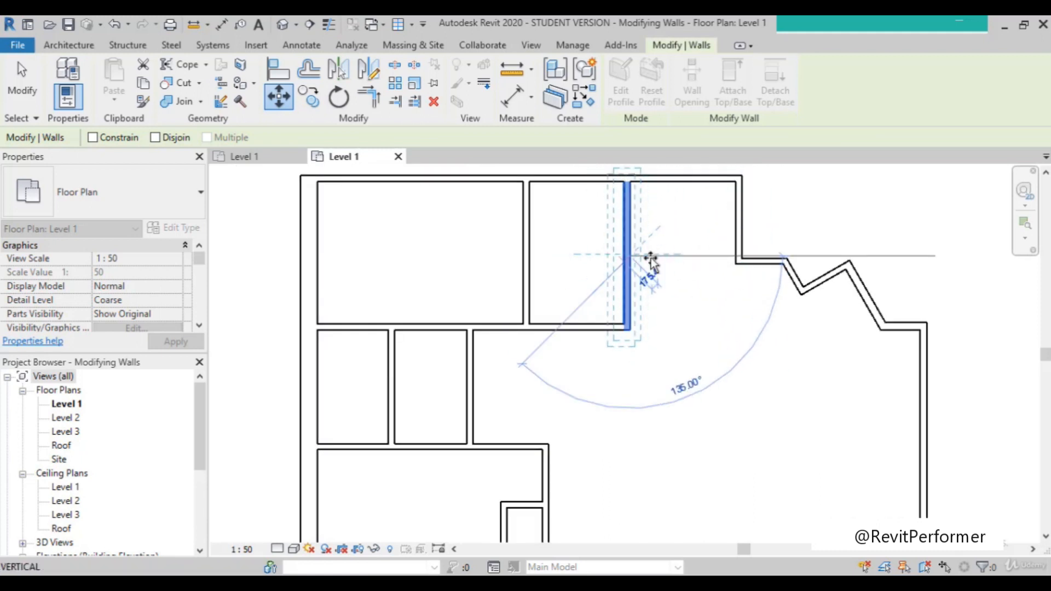
pyautogui.press('Escape')
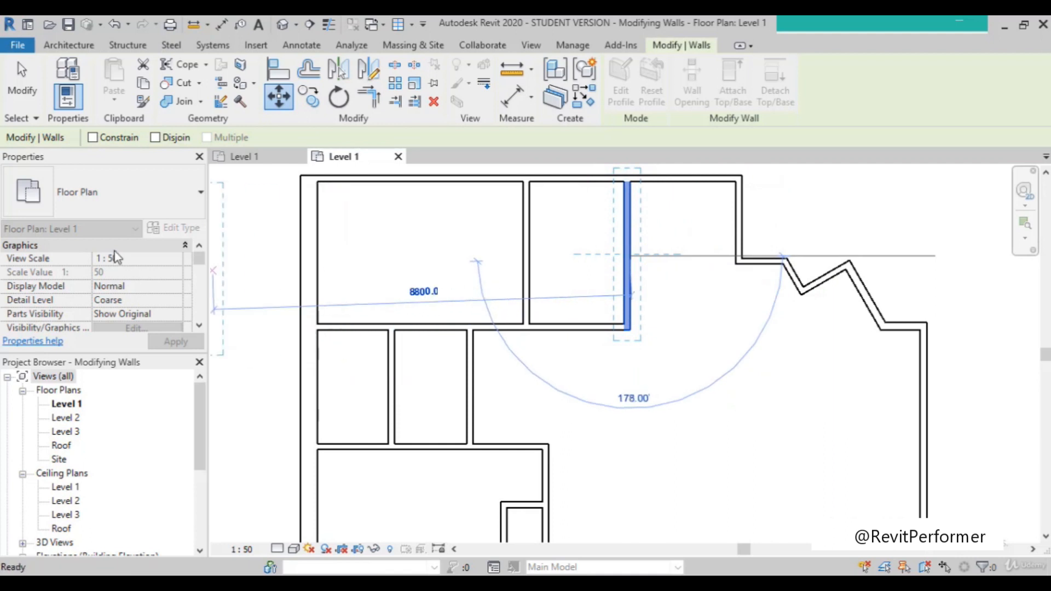
# Copy the selected partition 700 mm horizontally into the space towards the stepped exterior wall, using a point on the wall as the base.
pyautogui.scroll(-3, 616, 273)
pyautogui.scroll(3, 615, 275)
pyautogui.scroll(-1, 613, 269)
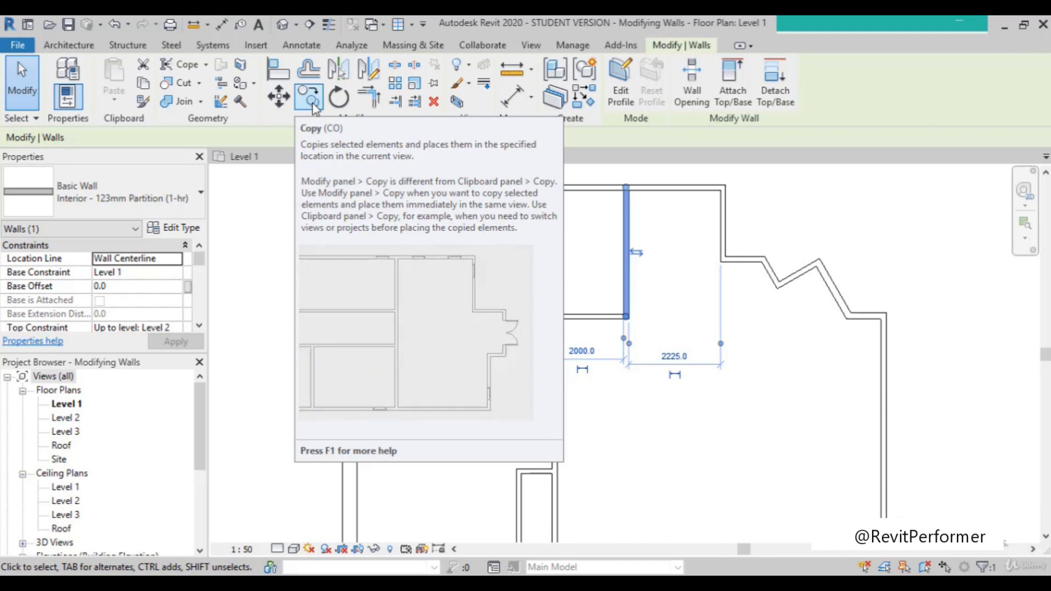
pyautogui.click(312, 104)
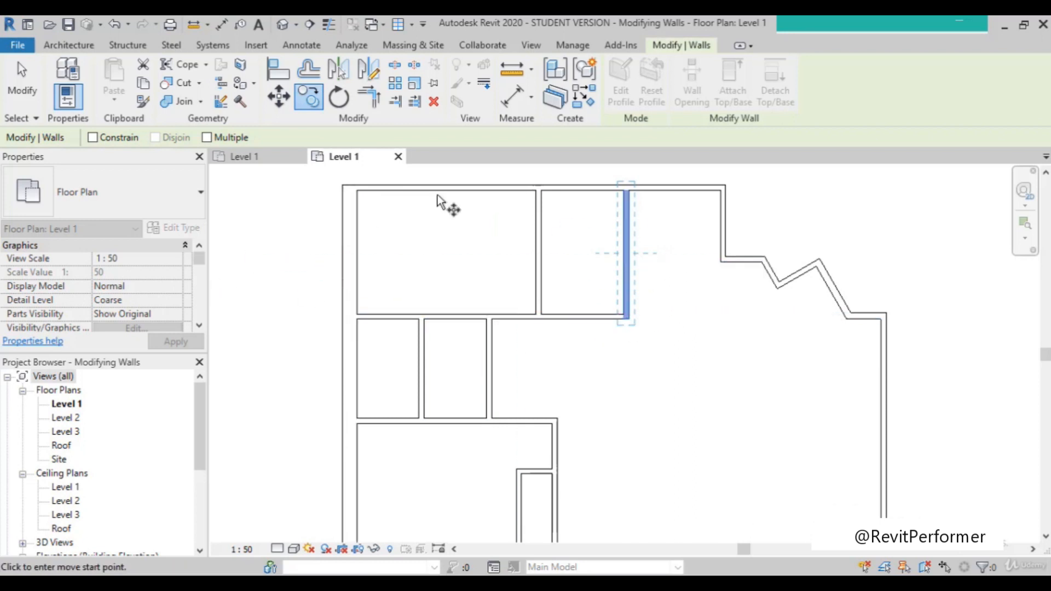
pyautogui.click(630, 253)
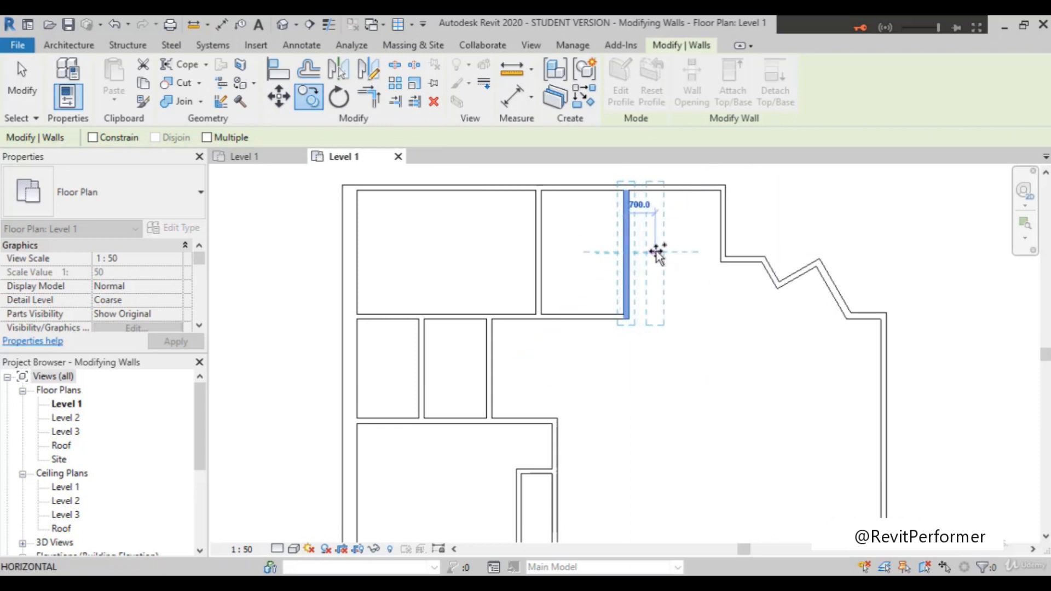
pyautogui.click(656, 253)
pyautogui.scroll(4, 662, 285)
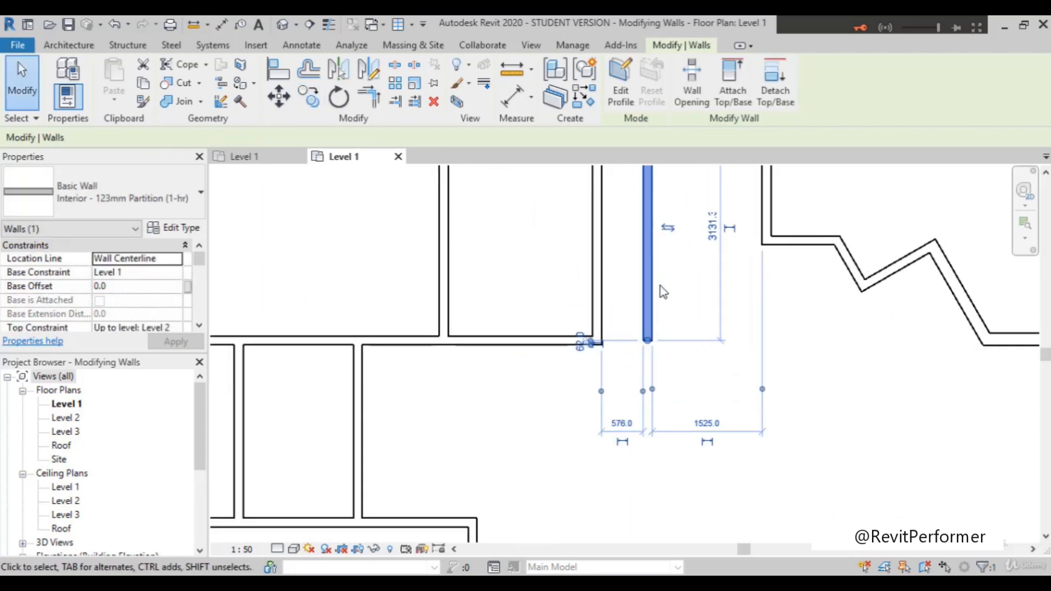
pyautogui.scroll(-3, 652, 286)
pyautogui.scroll(-1, 631, 294)
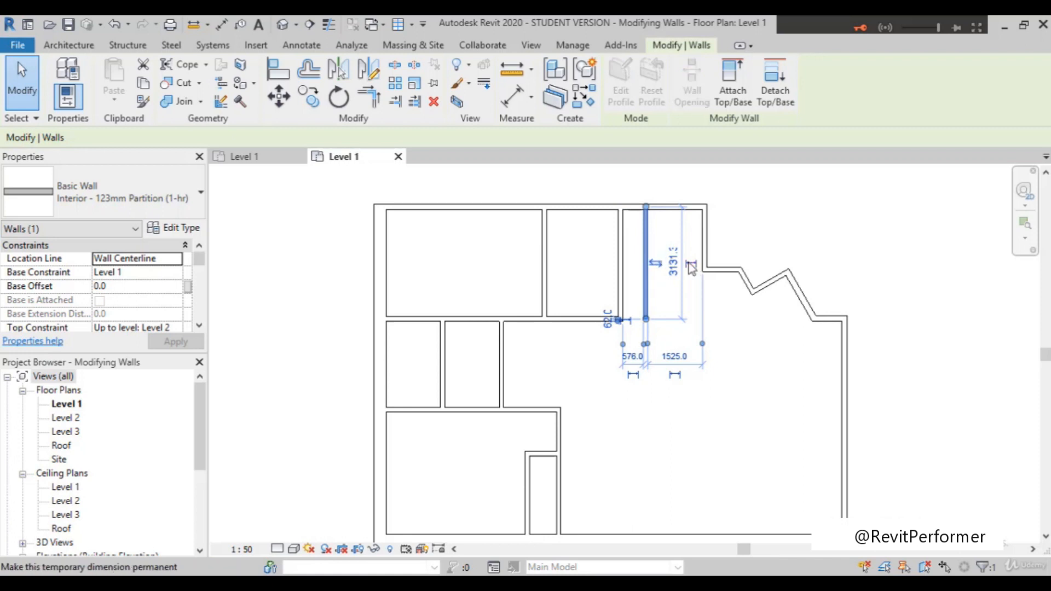
pyautogui.scroll(2, 672, 269)
pyautogui.scroll(-1, 678, 278)
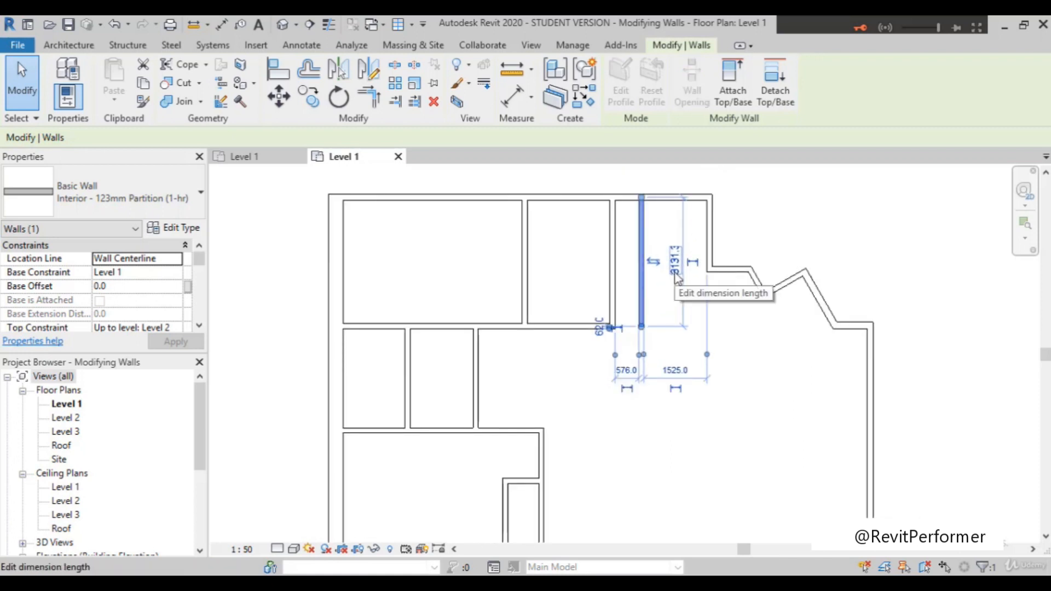
pyautogui.scroll(-2, 677, 278)
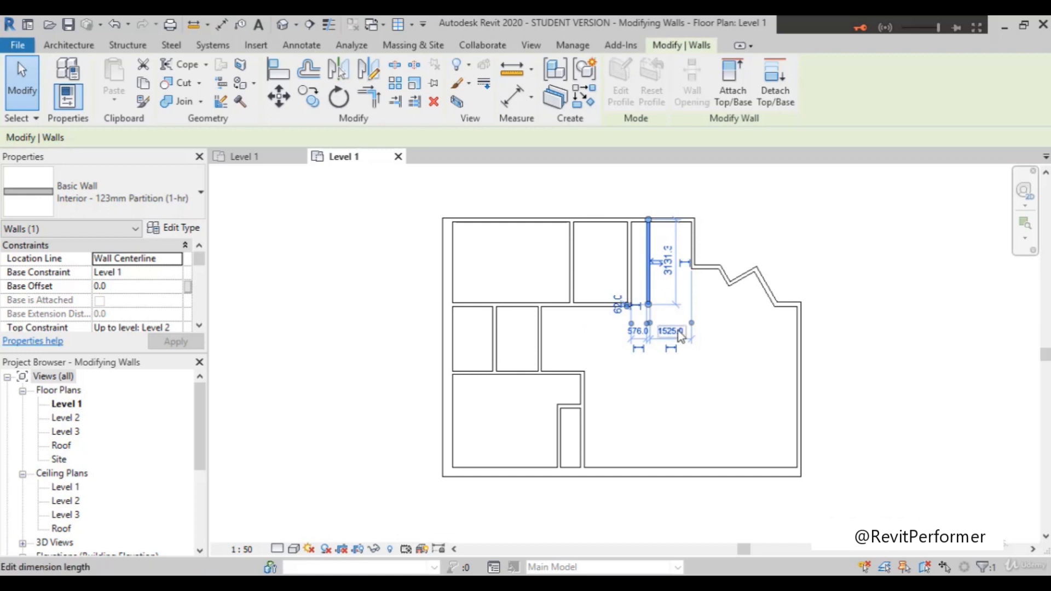
pyautogui.scroll(2, 659, 297)
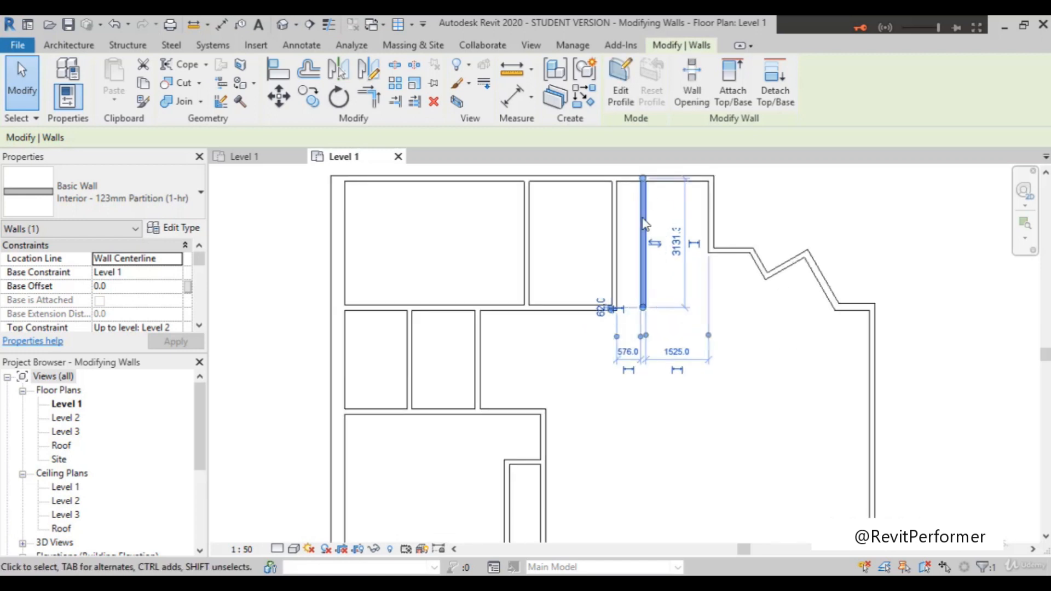
pyautogui.scroll(-2, 621, 310)
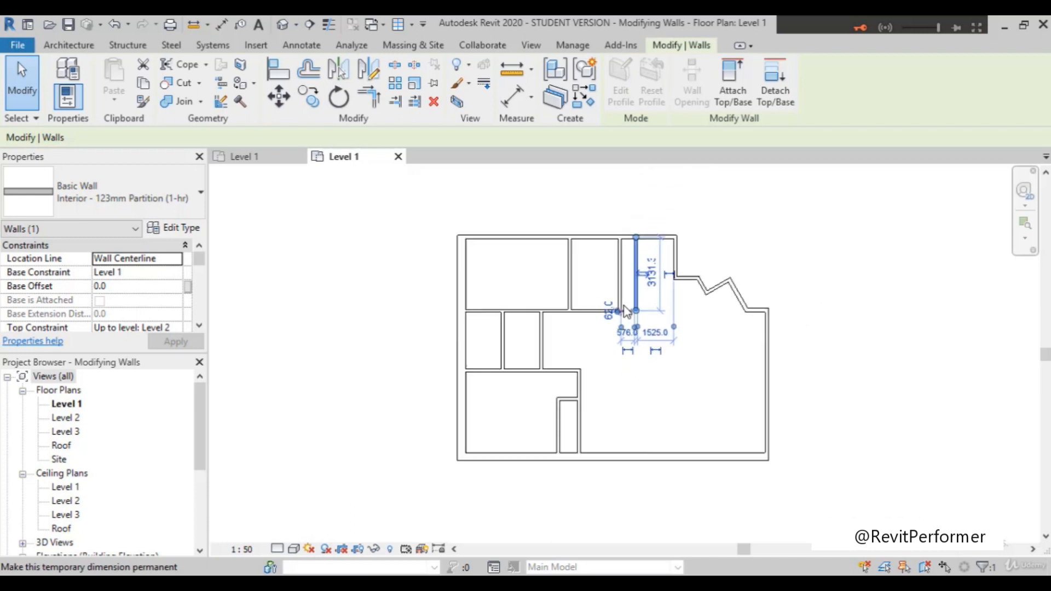
pyautogui.scroll(-1, 624, 311)
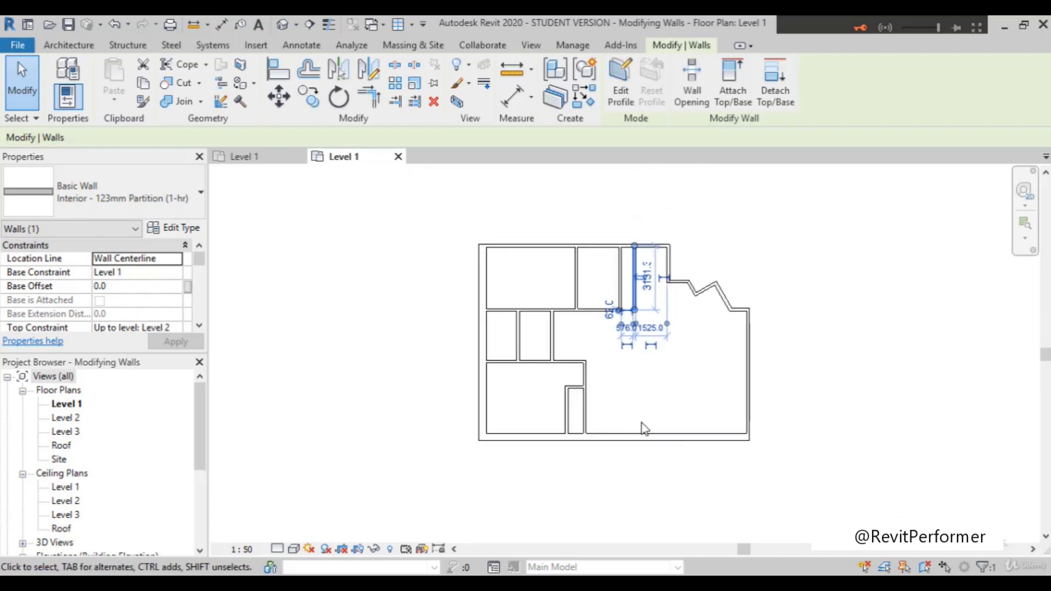
pyautogui.scroll(1, 643, 346)
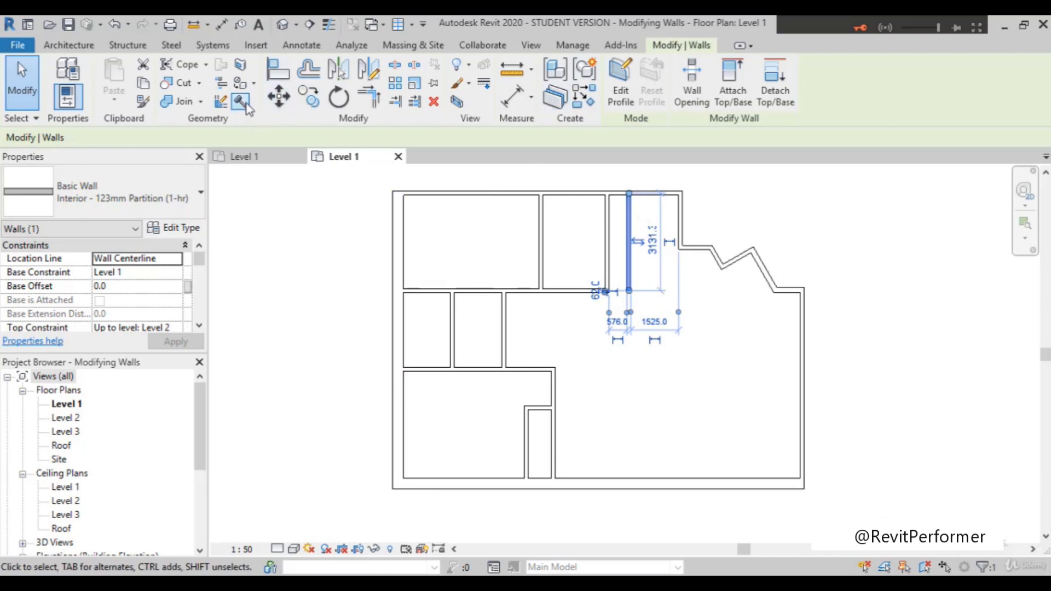
pyautogui.click(279, 96)
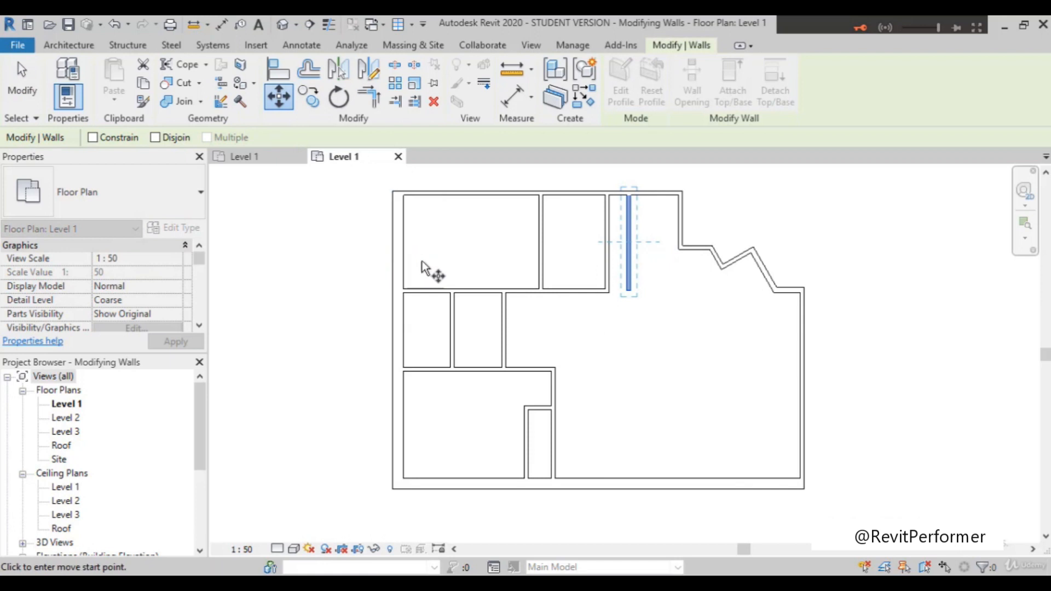
pyautogui.click(626, 292)
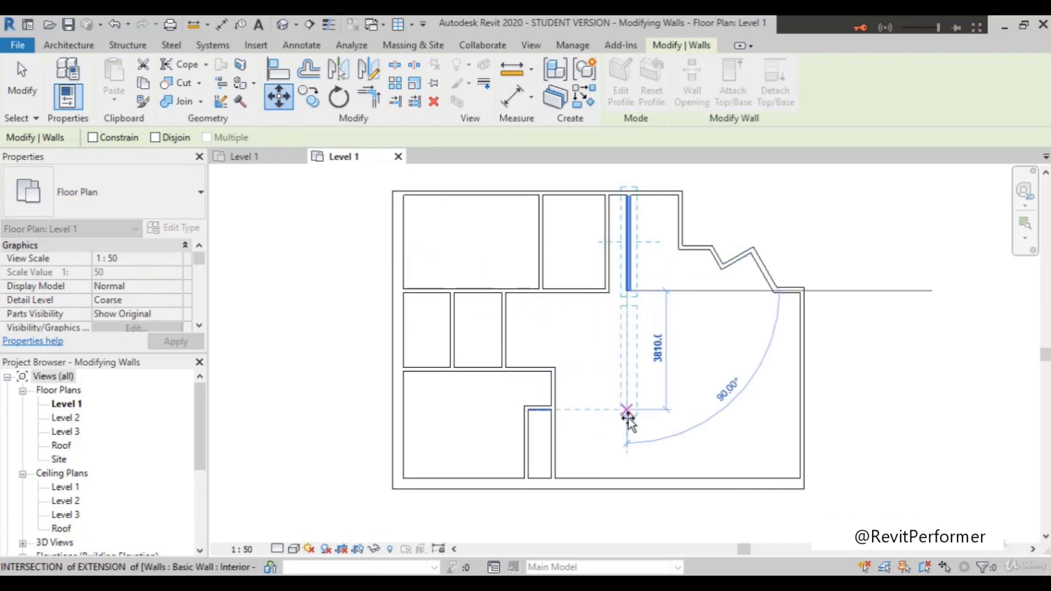
pyautogui.click(629, 291)
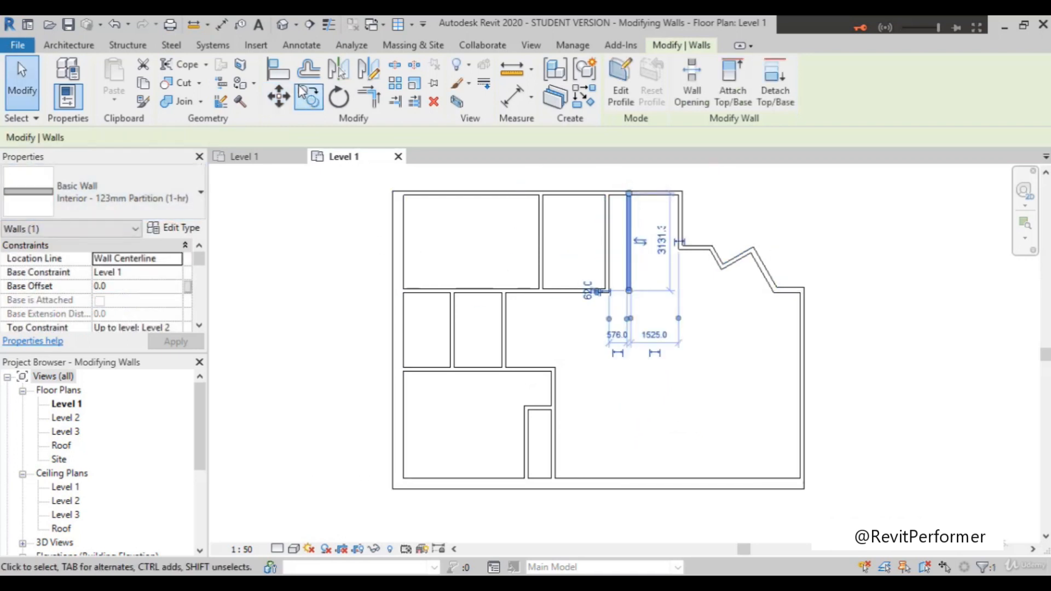
# Try to move the selected partition vertically from its free end to the lower exterior wall with Disjoin enabled, and undo it.
pyautogui.click(279, 99)
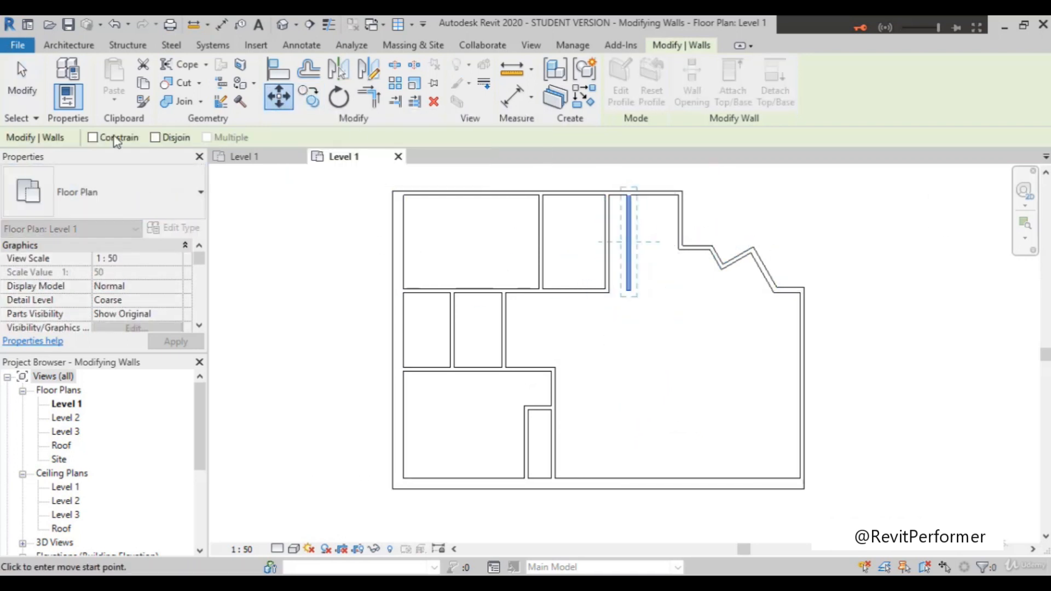
pyautogui.click(155, 137)
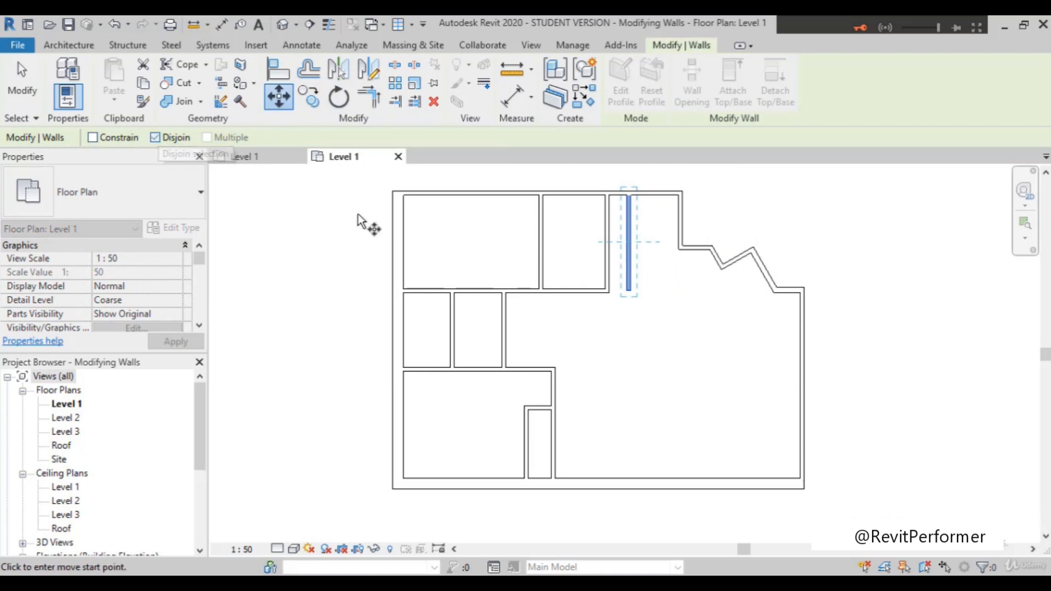
pyautogui.click(627, 290)
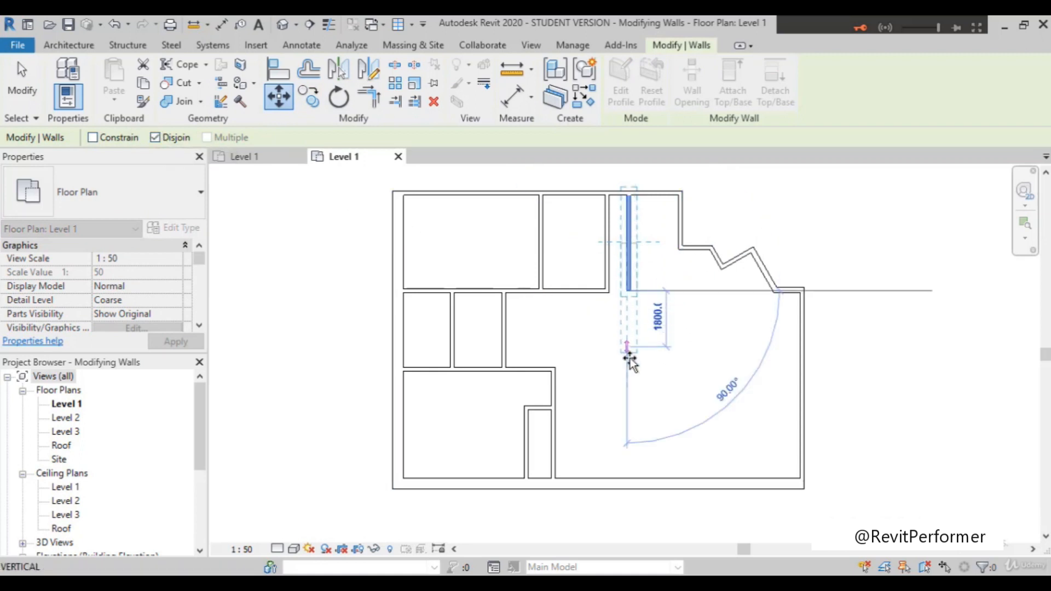
pyautogui.click(628, 478)
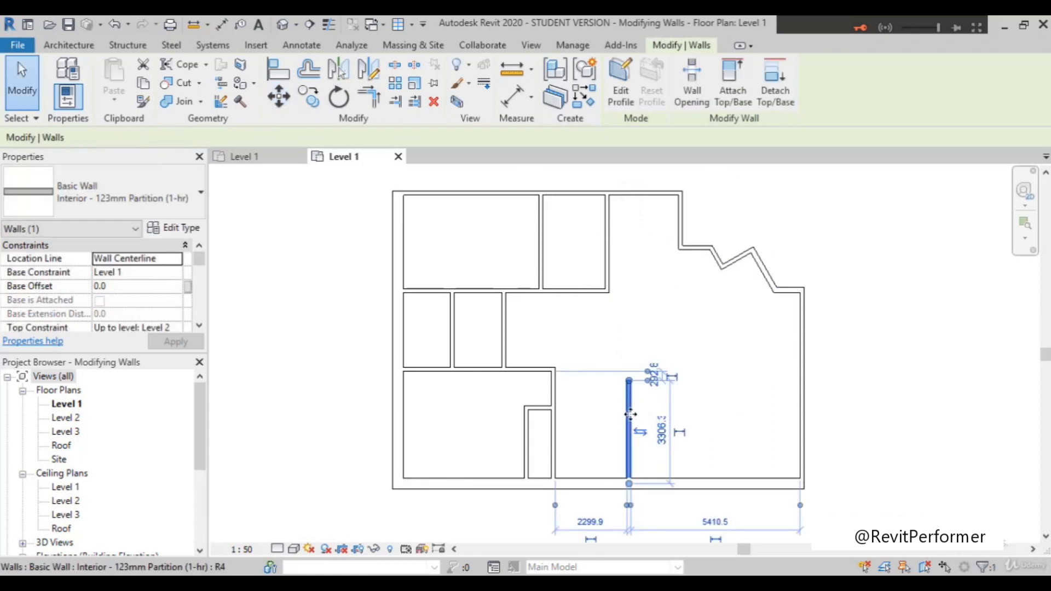
pyautogui.hotkey('ctrl', 'z')
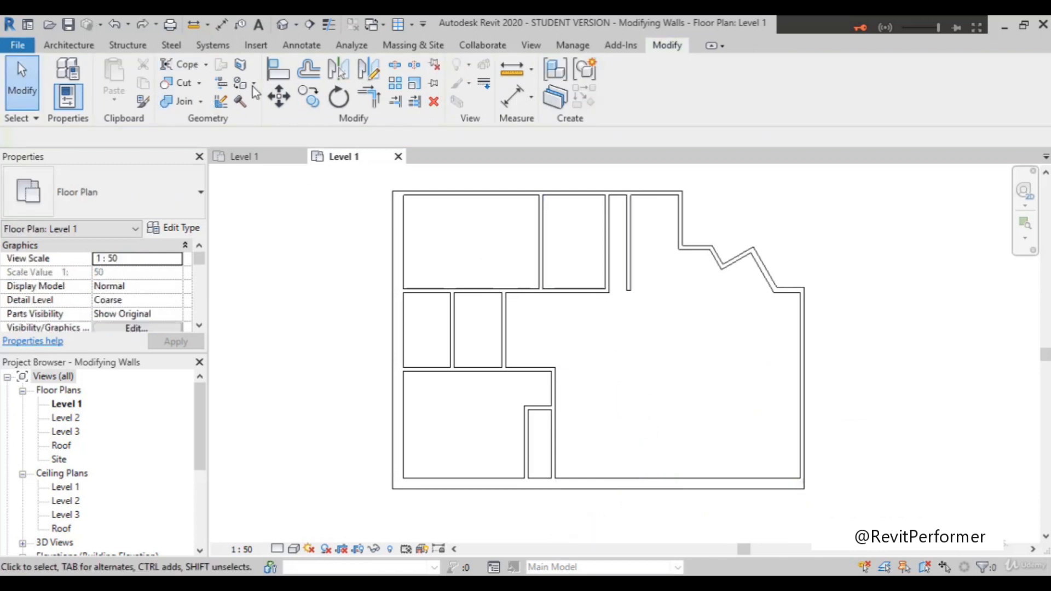
# Try the same move from the short partition's free end to the lower exterior wall with Disjoin disabled, and undo it.
pyautogui.click(279, 96)
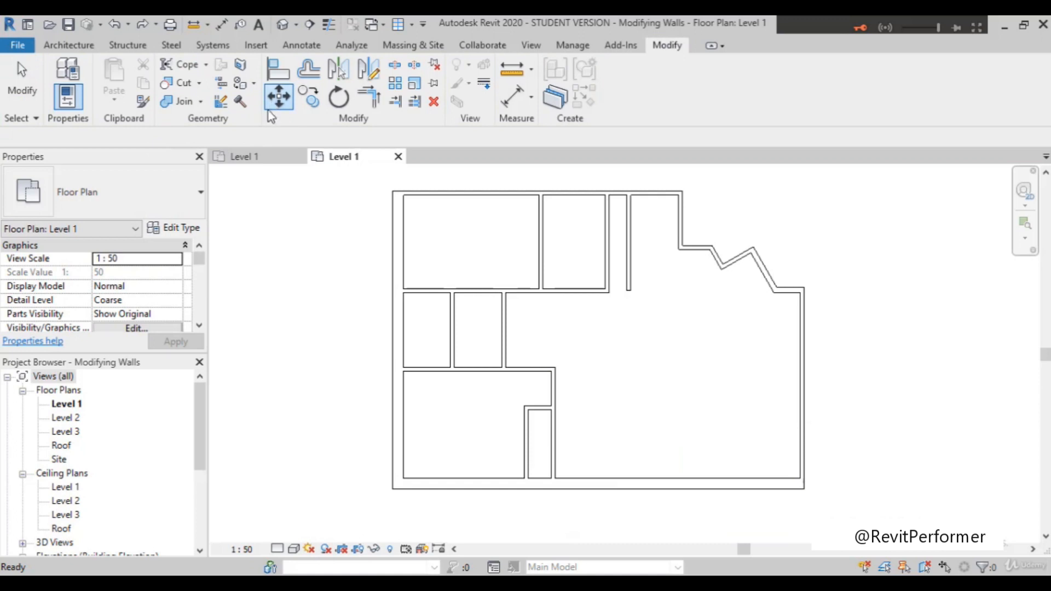
pyautogui.click(629, 240)
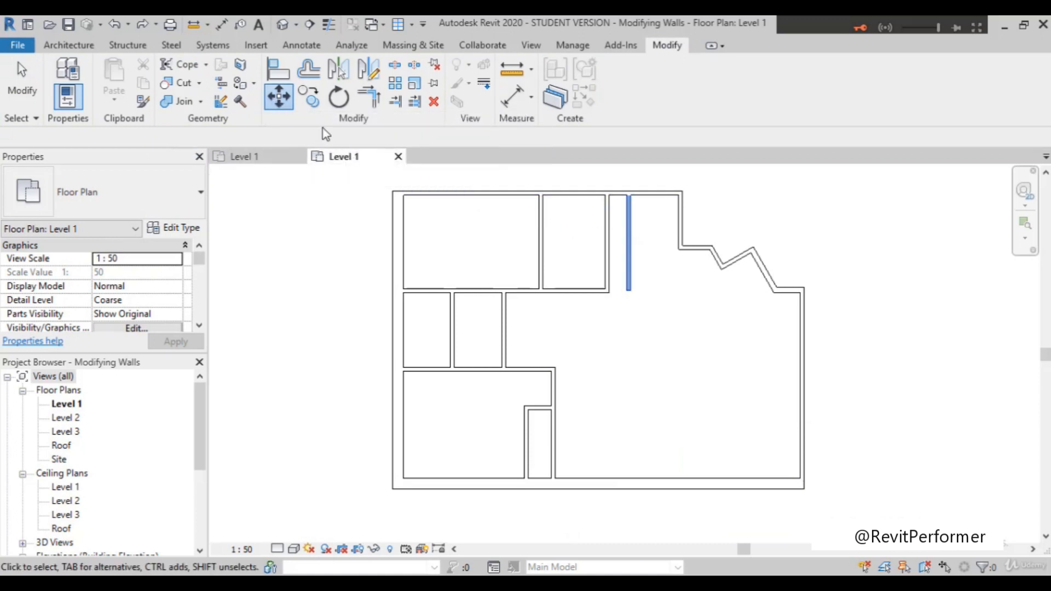
pyautogui.click(287, 106)
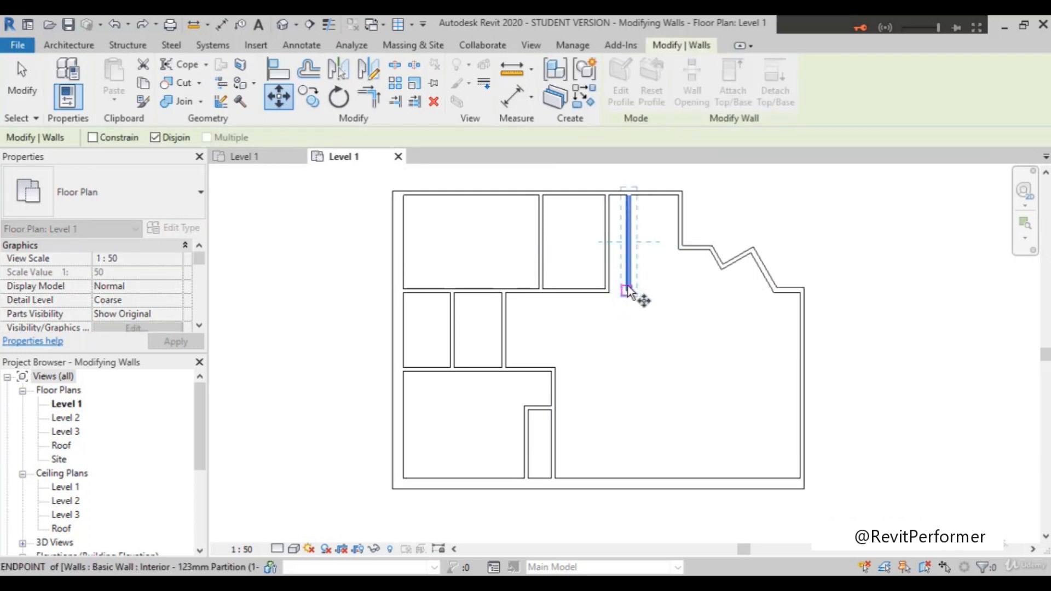
pyautogui.click(155, 137)
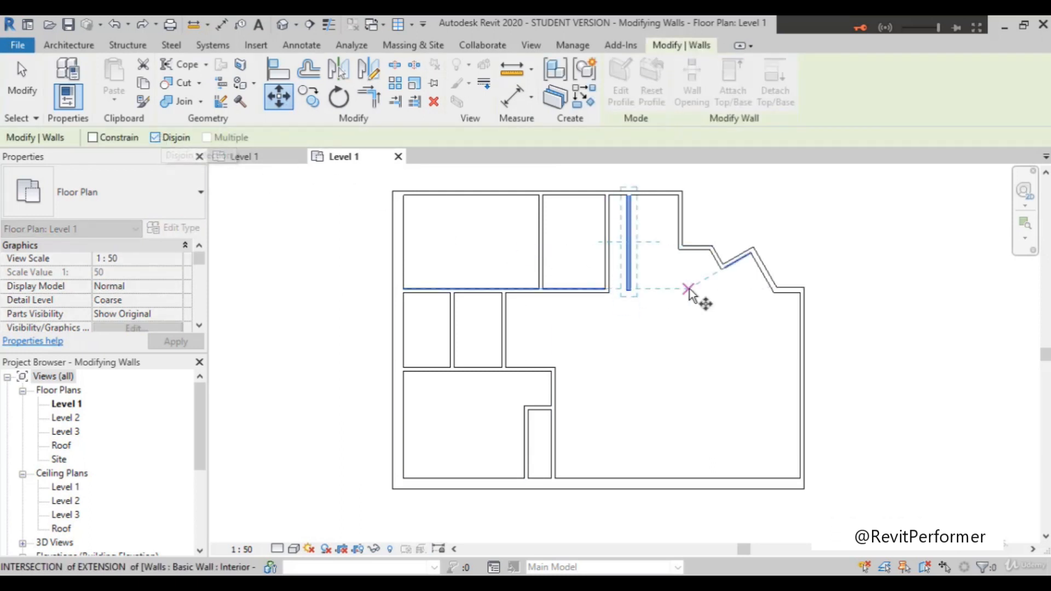
pyautogui.click(629, 291)
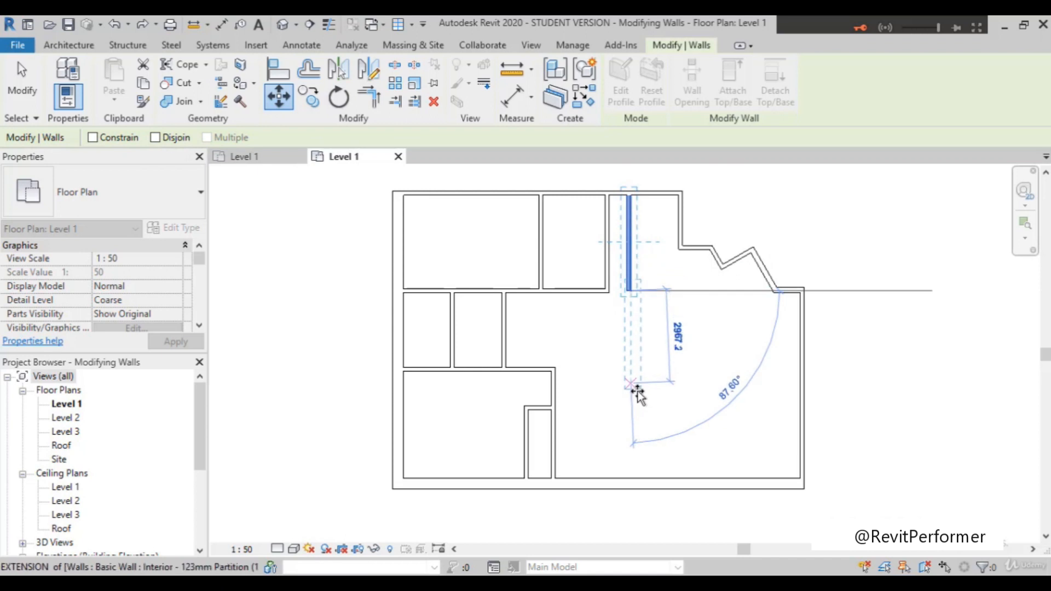
pyautogui.click(627, 480)
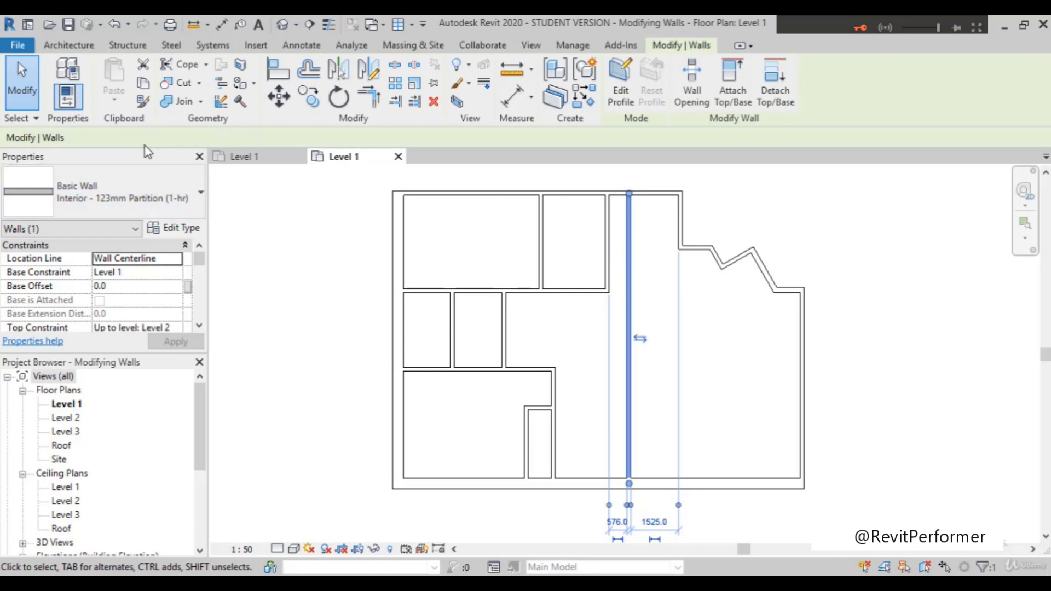
pyautogui.press('Delete')
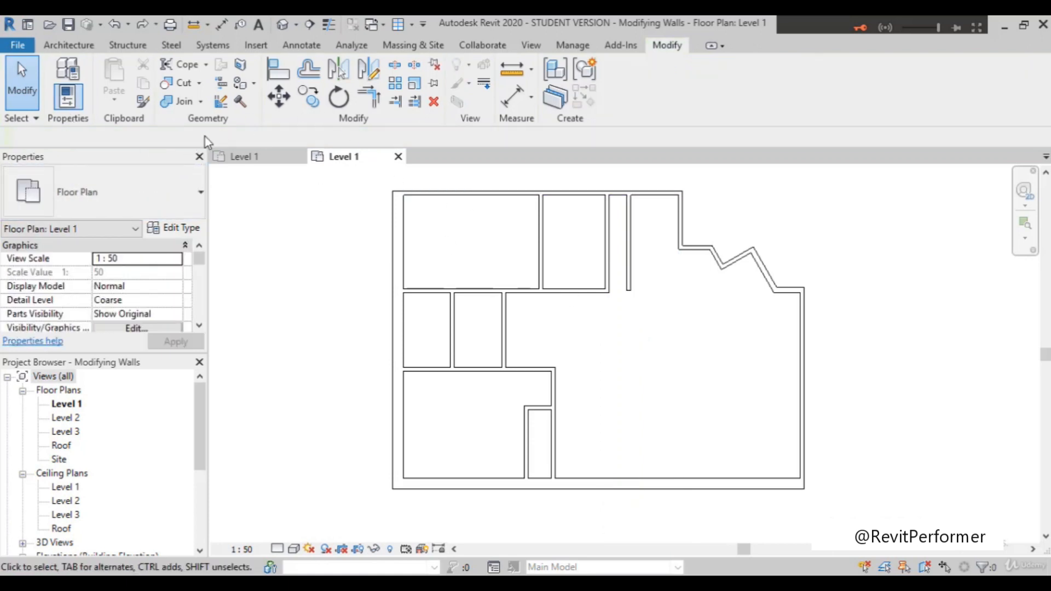
# Move the short partition vertically onto the lower exterior wall with Disjoin enabled, using the middle of its free end as the start point.
pyautogui.click(636, 257)
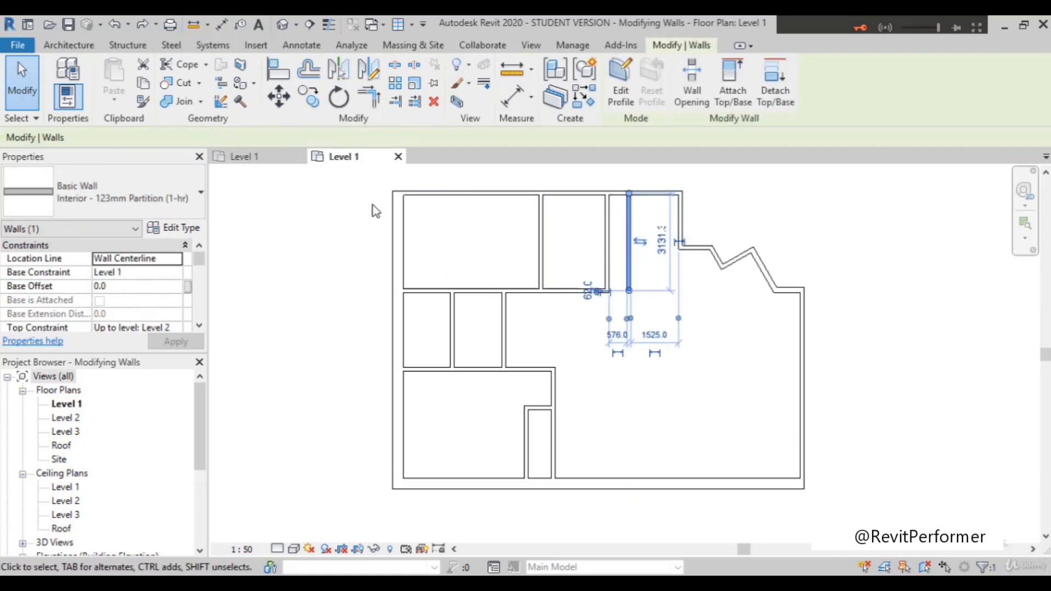
pyautogui.click(279, 98)
pyautogui.click(155, 138)
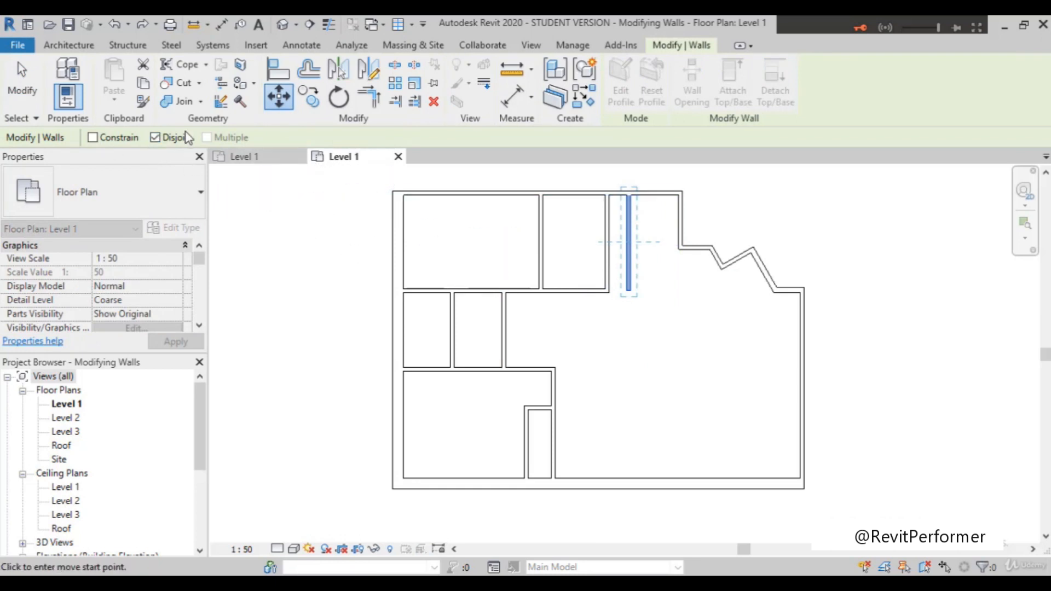
pyautogui.click(628, 290)
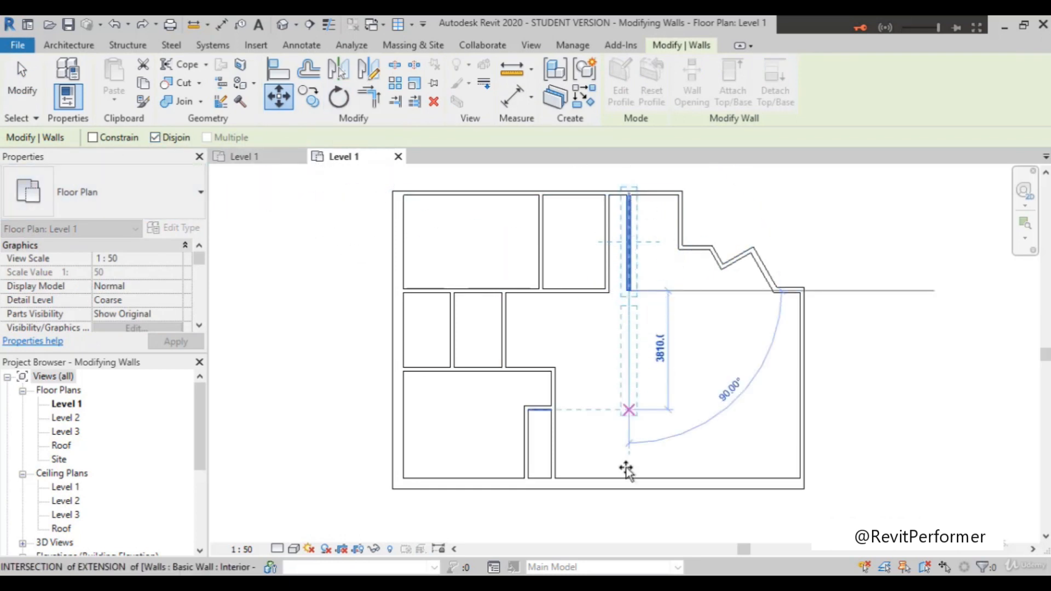
pyautogui.click(628, 483)
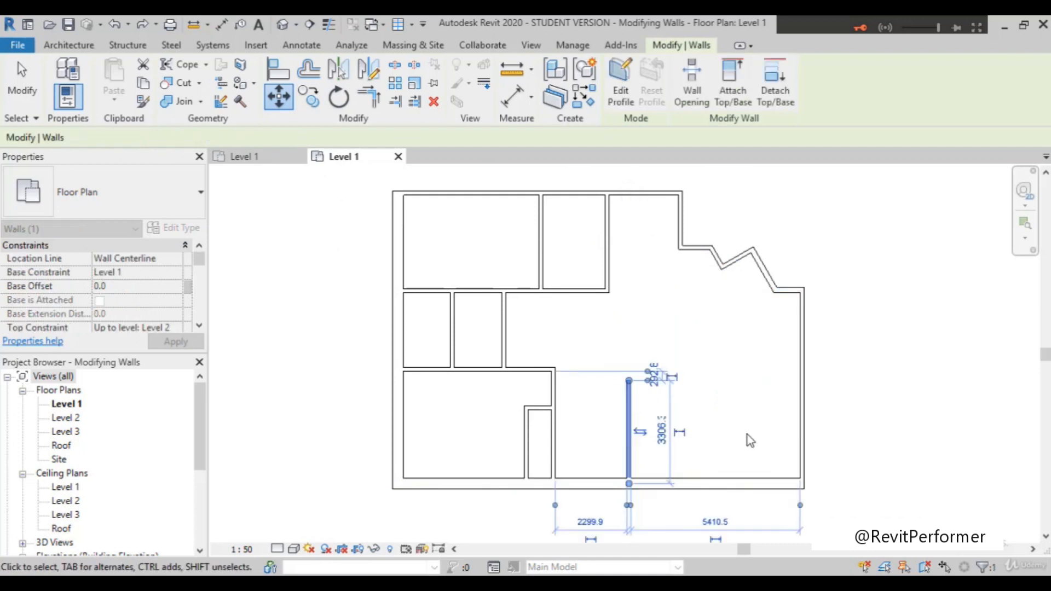
# Stretch the moved partition's free end towards the upper room row until the wall is about 5220 mm long.
pyautogui.scroll(3, 645, 490)
pyautogui.scroll(-4, 648, 486)
pyautogui.scroll(1, 629, 405)
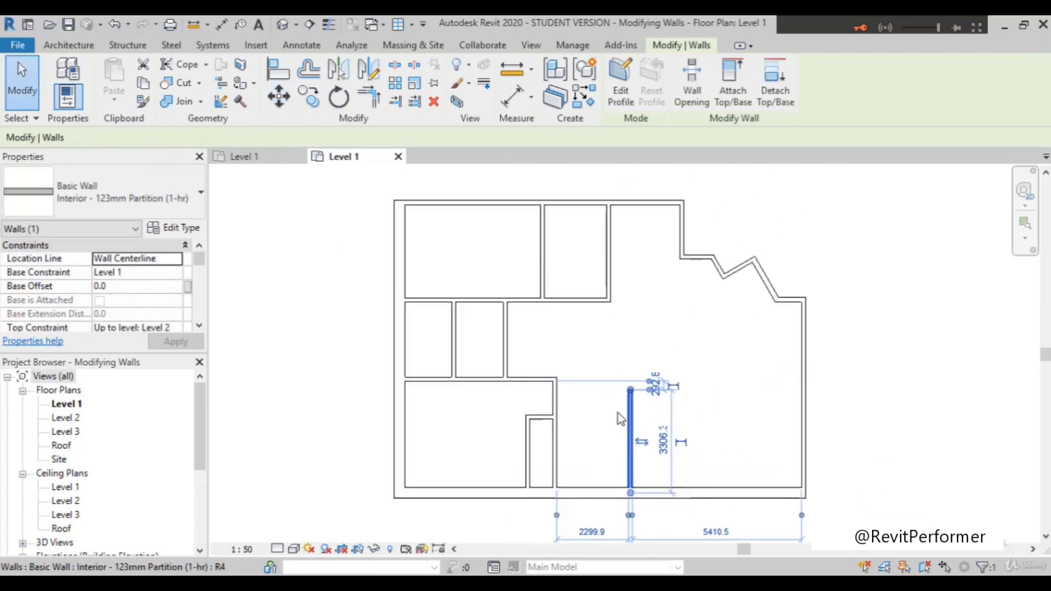
pyautogui.scroll(2, 618, 415)
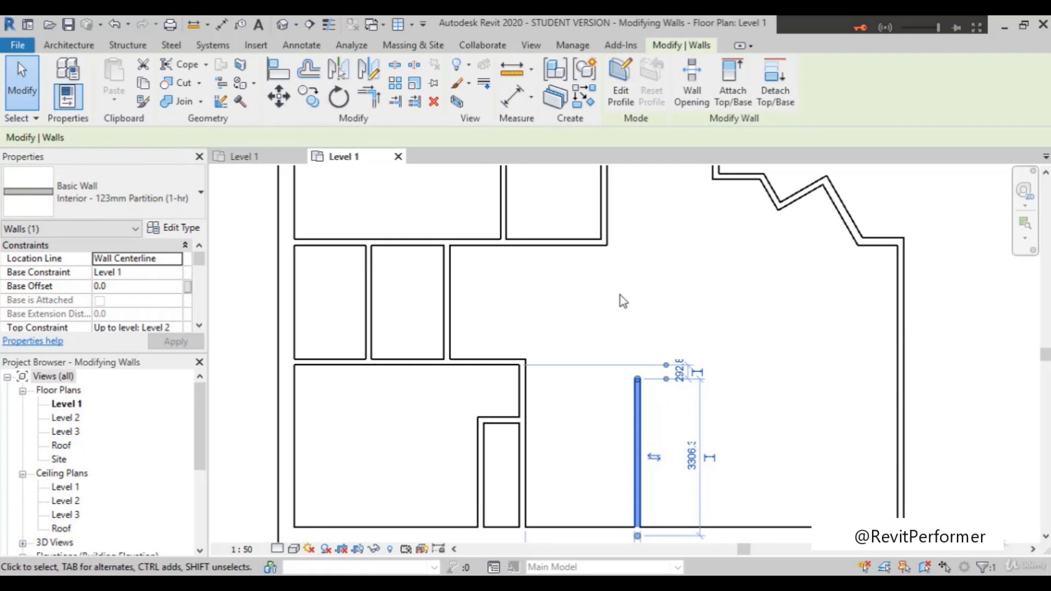
pyautogui.scroll(3, 642, 386)
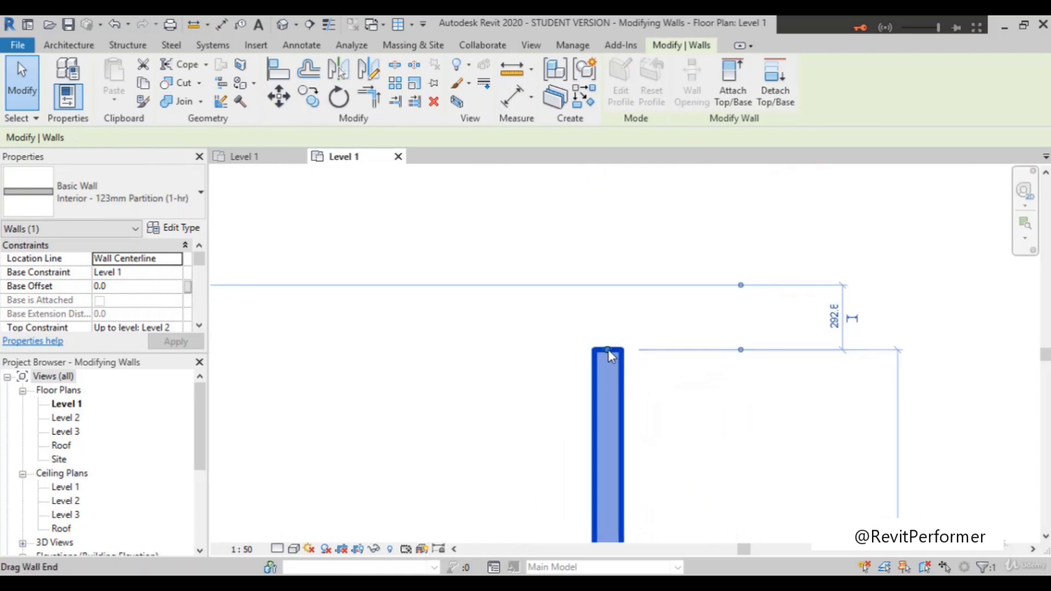
pyautogui.scroll(-1, 613, 353)
pyautogui.scroll(1, 614, 352)
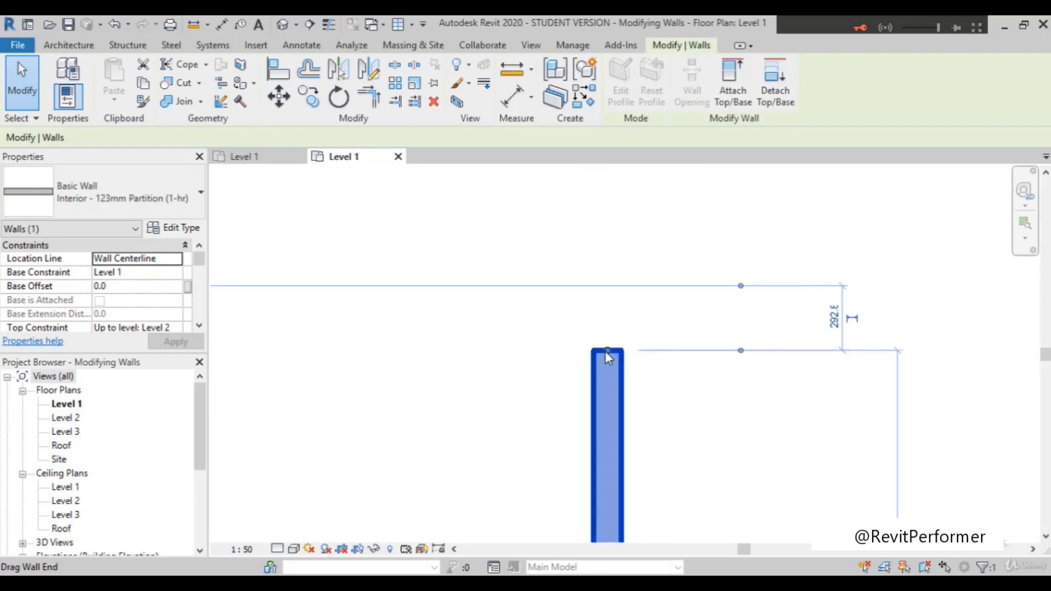
pyautogui.moveTo(607, 353); pyautogui.dragTo(606, 235)
pyautogui.scroll(-2, 612, 301)
pyautogui.scroll(1, 609, 299)
pyautogui.scroll(1, 609, 300)
pyautogui.moveTo(619, 285); pyautogui.dragTo(622, 178)
pyautogui.scroll(-2, 624, 270)
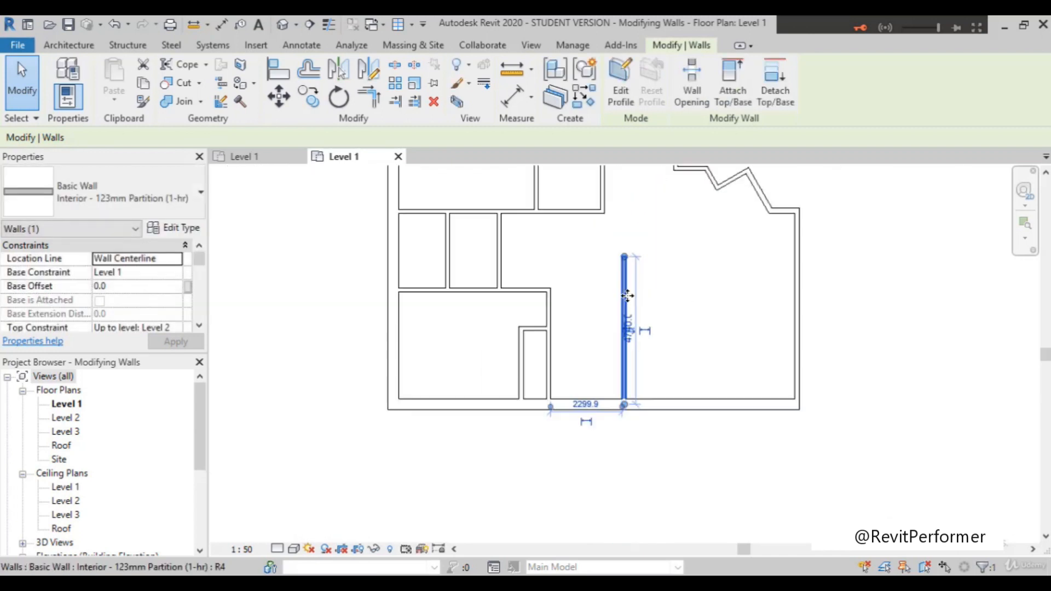
pyautogui.scroll(2, 629, 279)
pyautogui.scroll(2, 629, 284)
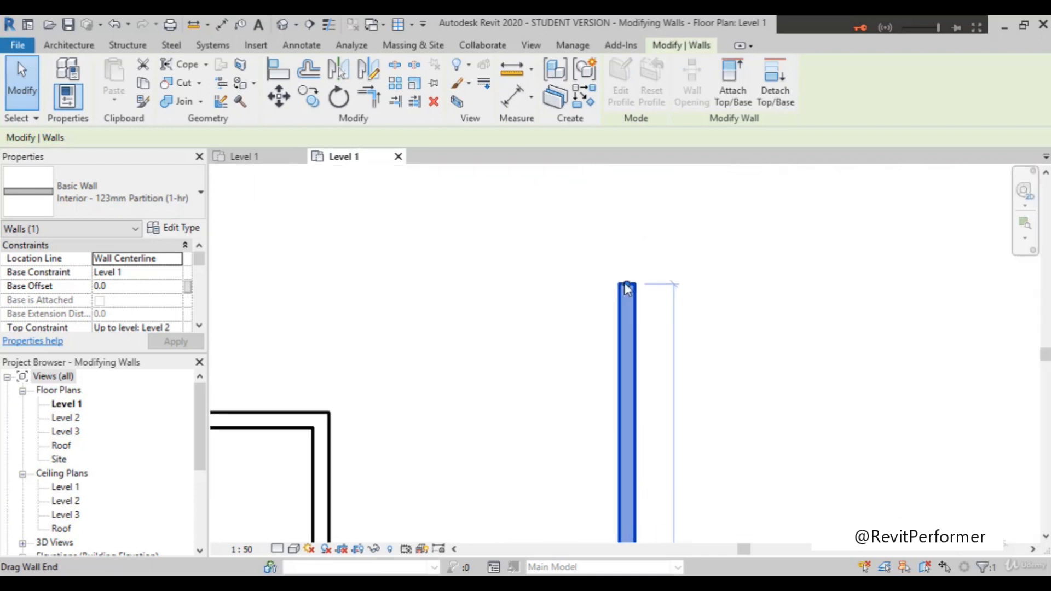
pyautogui.moveTo(626, 285); pyautogui.dragTo(627, 223)
pyautogui.scroll(-3, 574, 305)
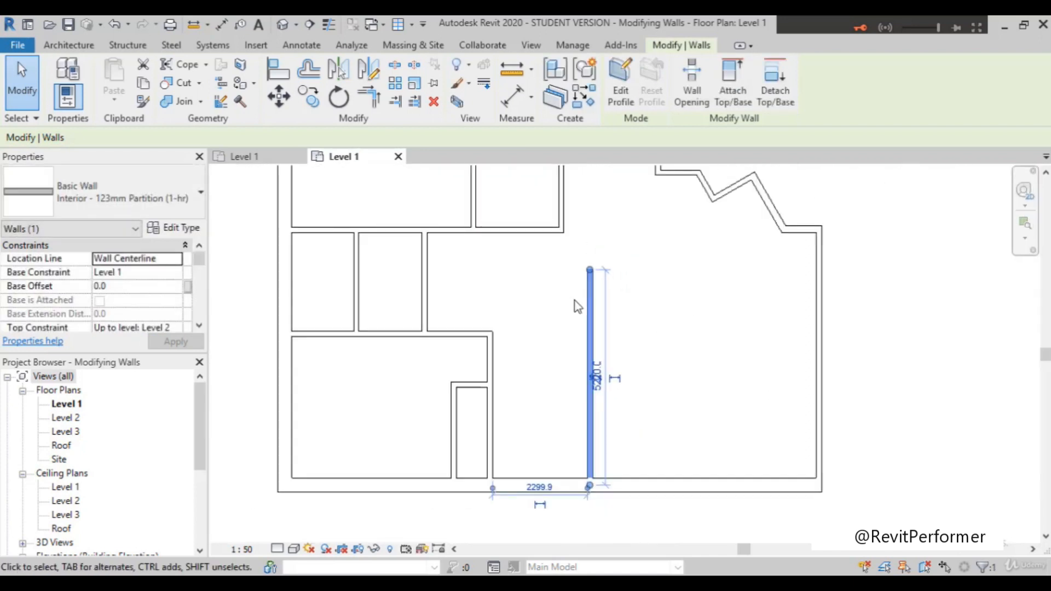
# Clear the selection of the lengthened partition in the Level 1 plan.
pyautogui.scroll(2, 640, 337)
pyautogui.scroll(-1, 641, 338)
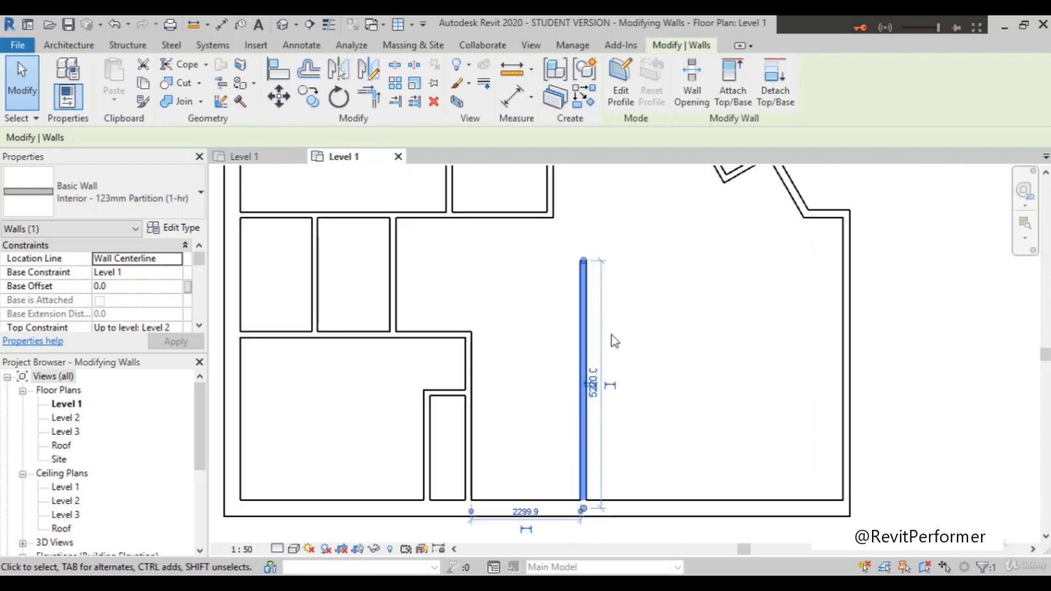
pyautogui.scroll(2, 597, 401)
pyautogui.scroll(-2, 598, 427)
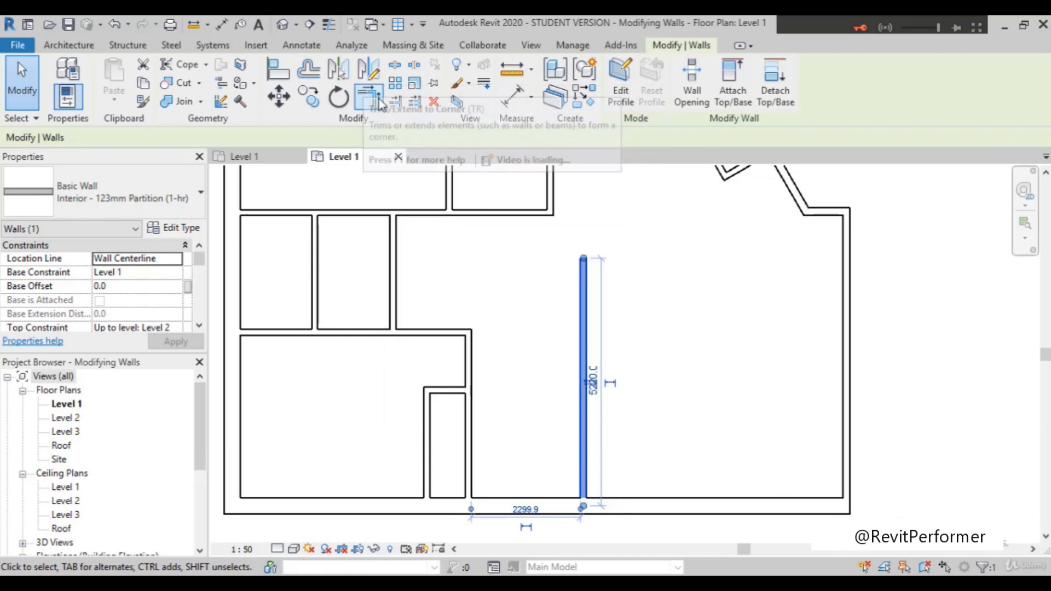
pyautogui.scroll(-4, 697, 276)
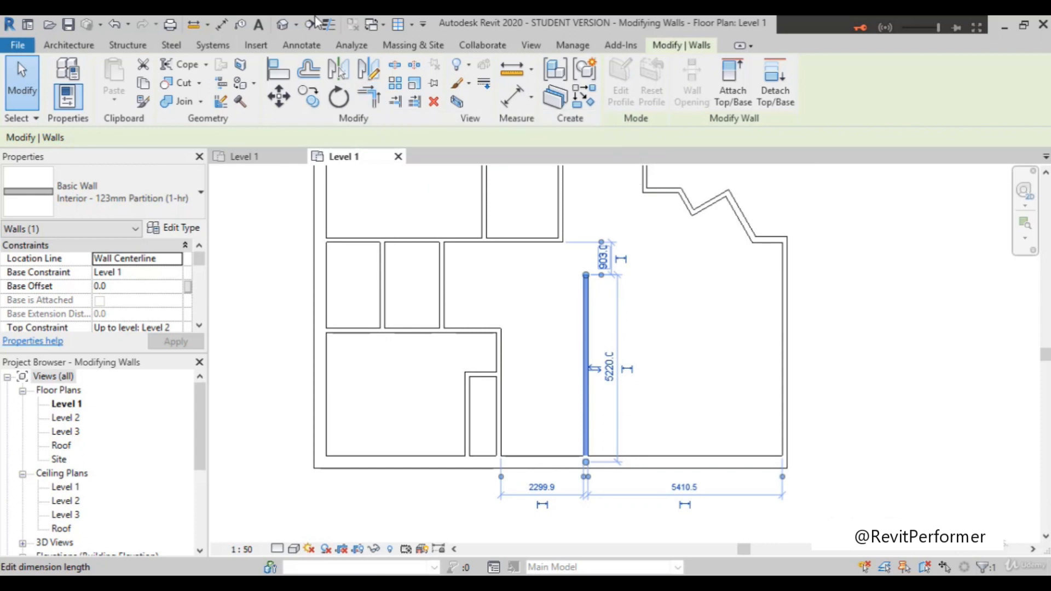
pyautogui.scroll(1, 725, 335)
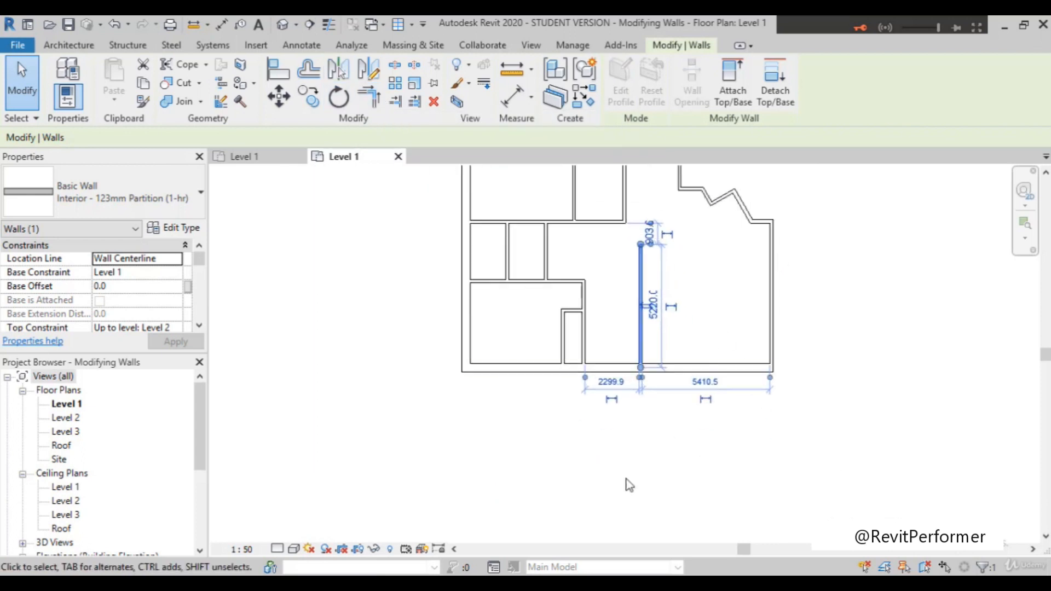
pyautogui.scroll(-3, 712, 405)
pyautogui.scroll(3, 776, 282)
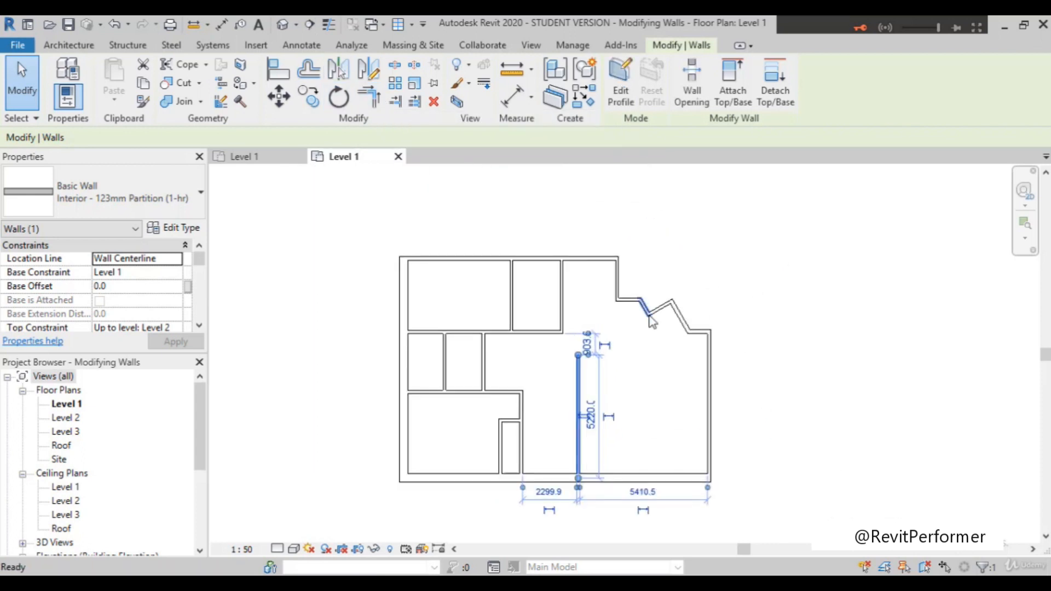
pyautogui.press('Escape')
pyautogui.scroll(1, 547, 325)
pyautogui.scroll(1, 559, 321)
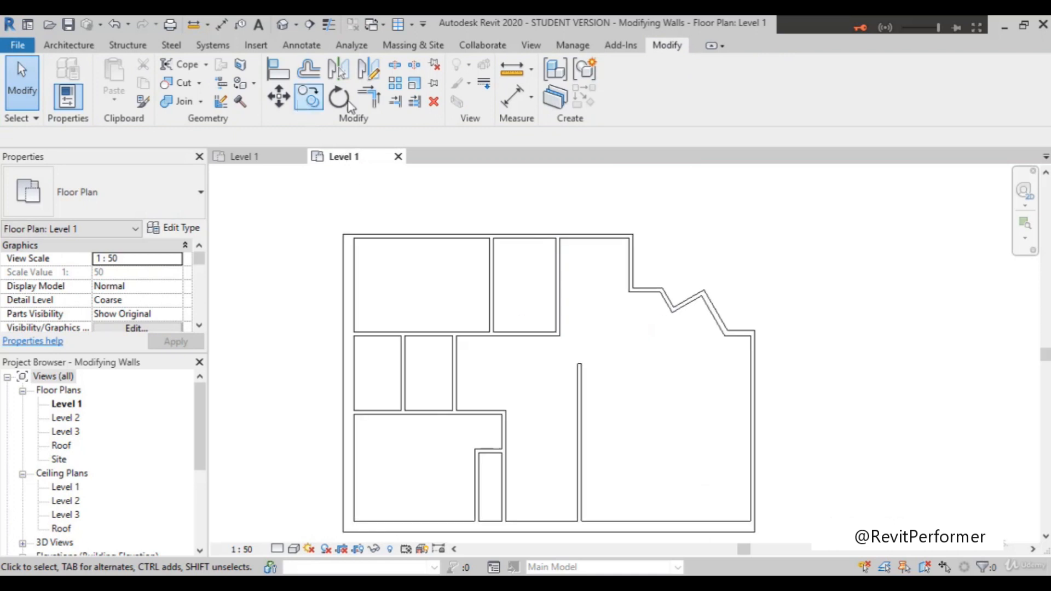
# Trim the partition between the two upper rooms and the horizontal wall below into a corner, and extend that wall back to the right partition.
pyautogui.click(369, 97)
pyautogui.scroll(3, 573, 276)
pyautogui.scroll(-2, 573, 279)
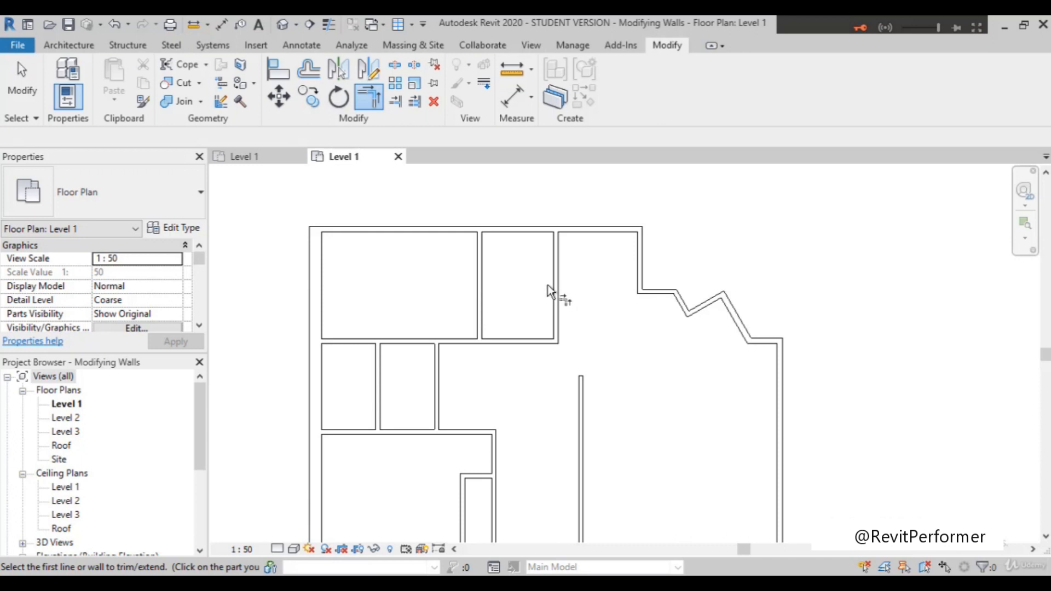
pyautogui.click(481, 293)
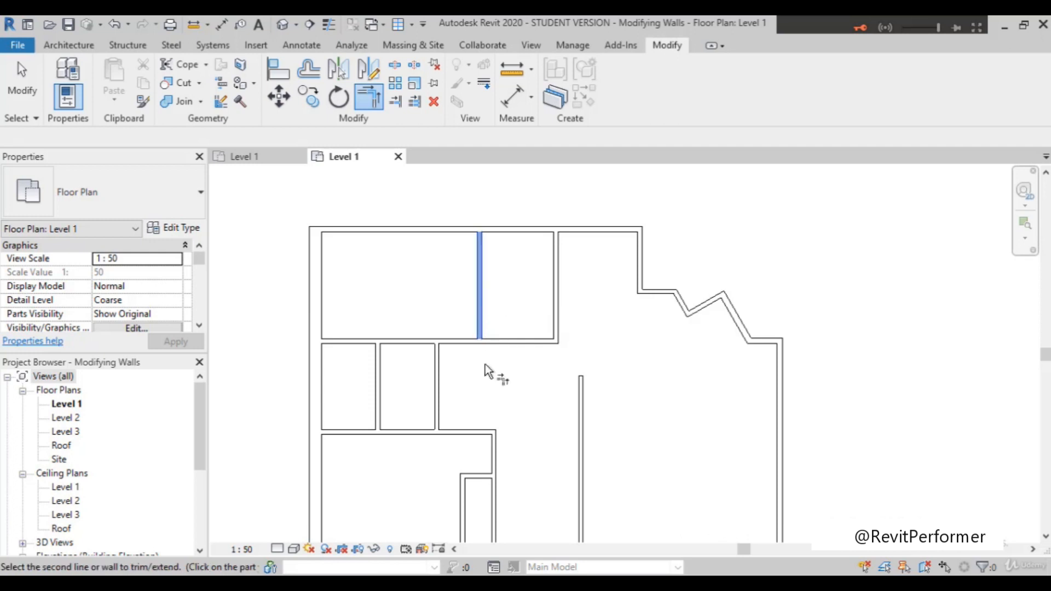
pyautogui.click(457, 343)
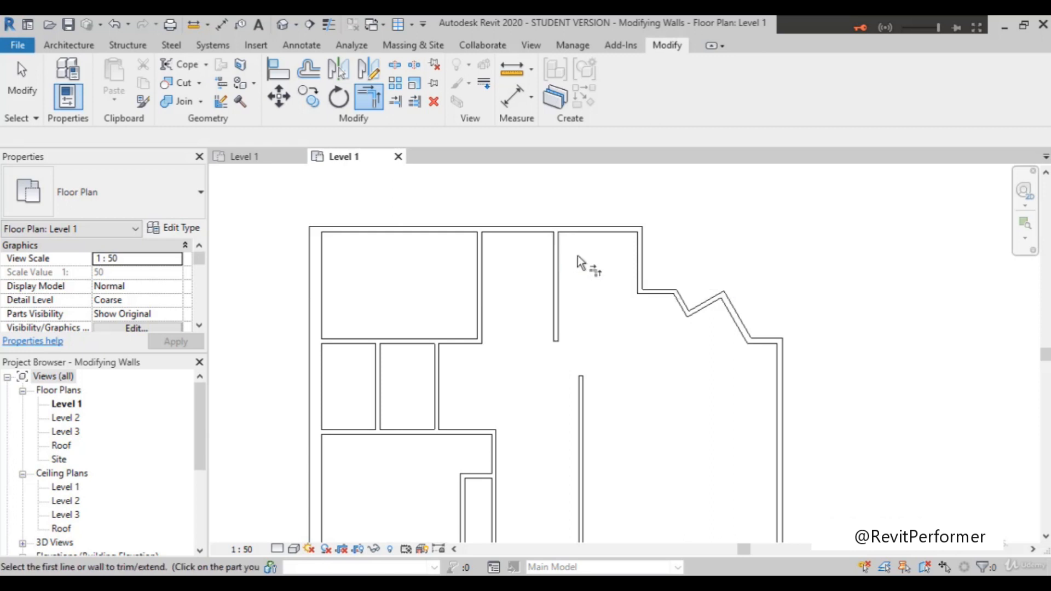
pyautogui.click(559, 271)
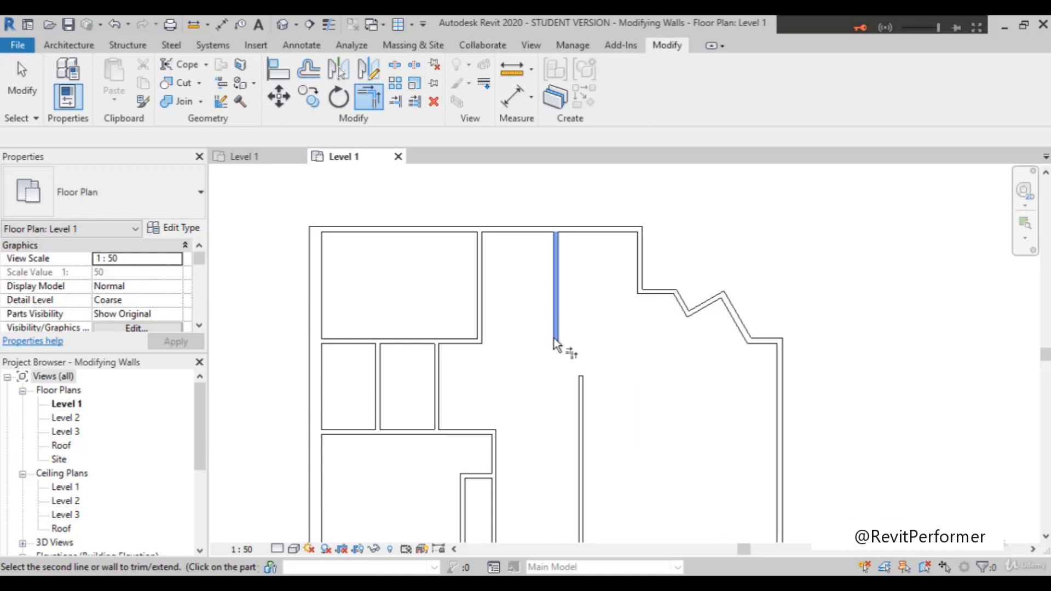
pyautogui.click(438, 342)
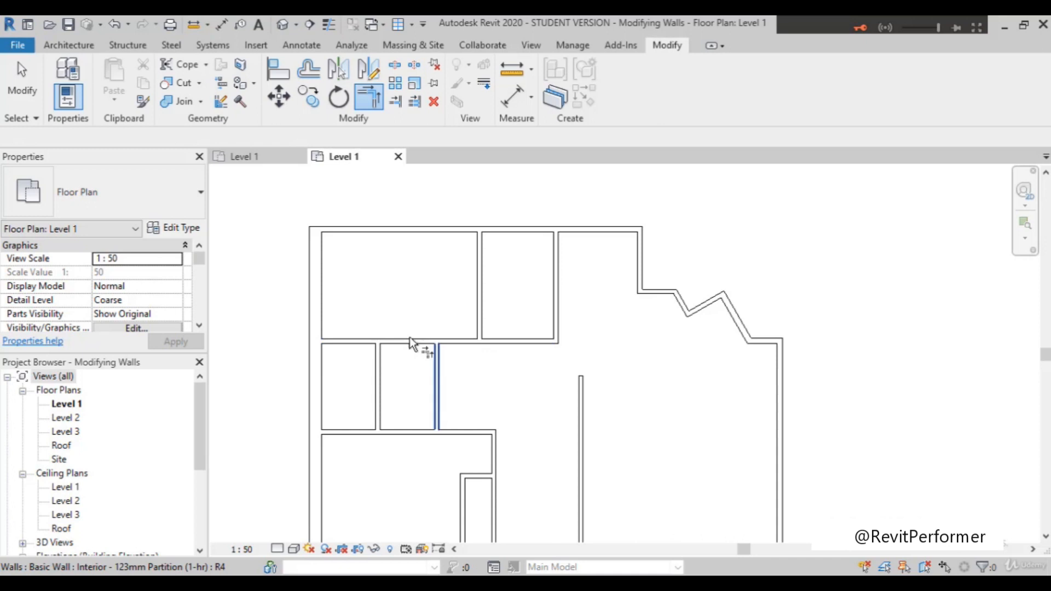
# Repeat the corner trim at the middle partition of the upper rooms, and rejoin the horizontal wall with the right partition.
pyautogui.click(483, 281)
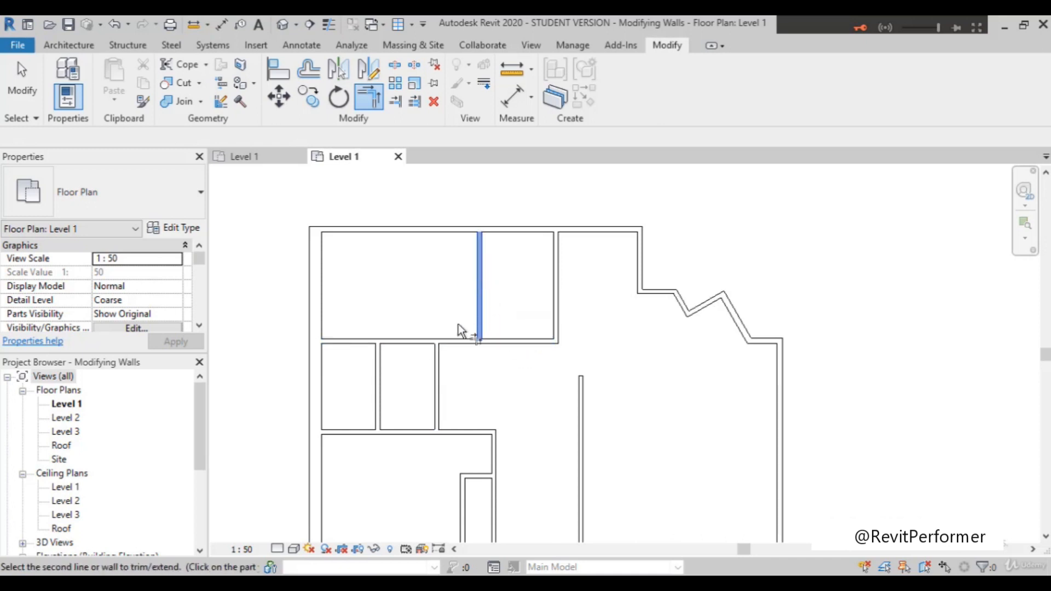
pyautogui.click(429, 341)
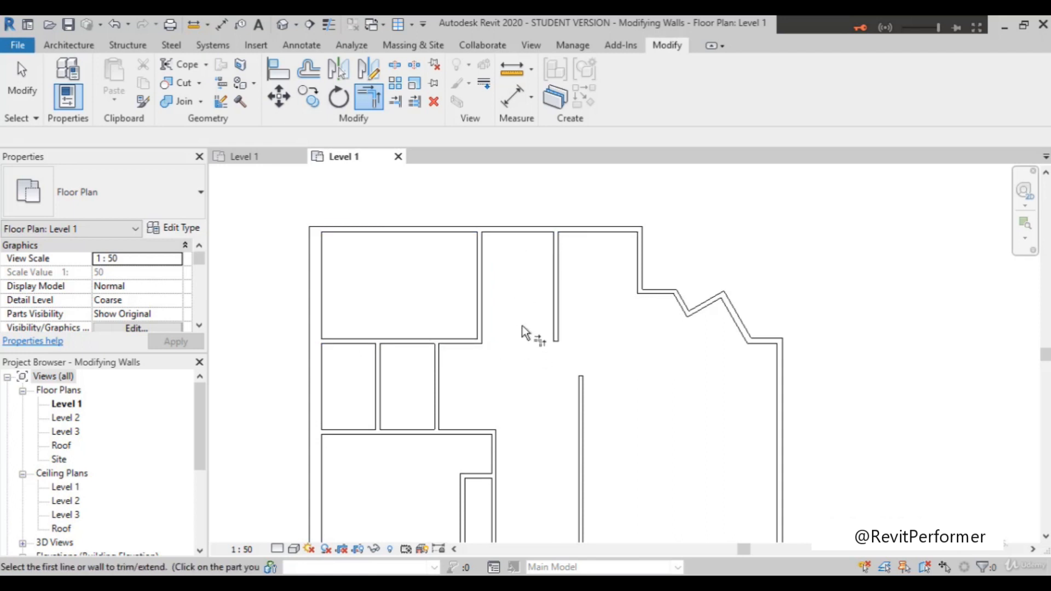
pyautogui.click(555, 287)
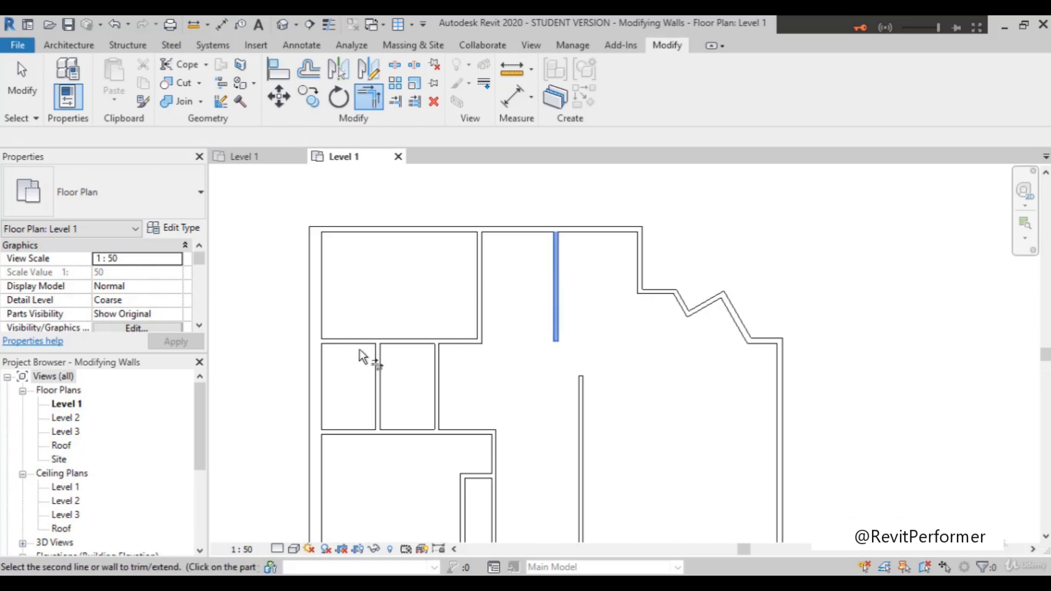
pyautogui.click(461, 344)
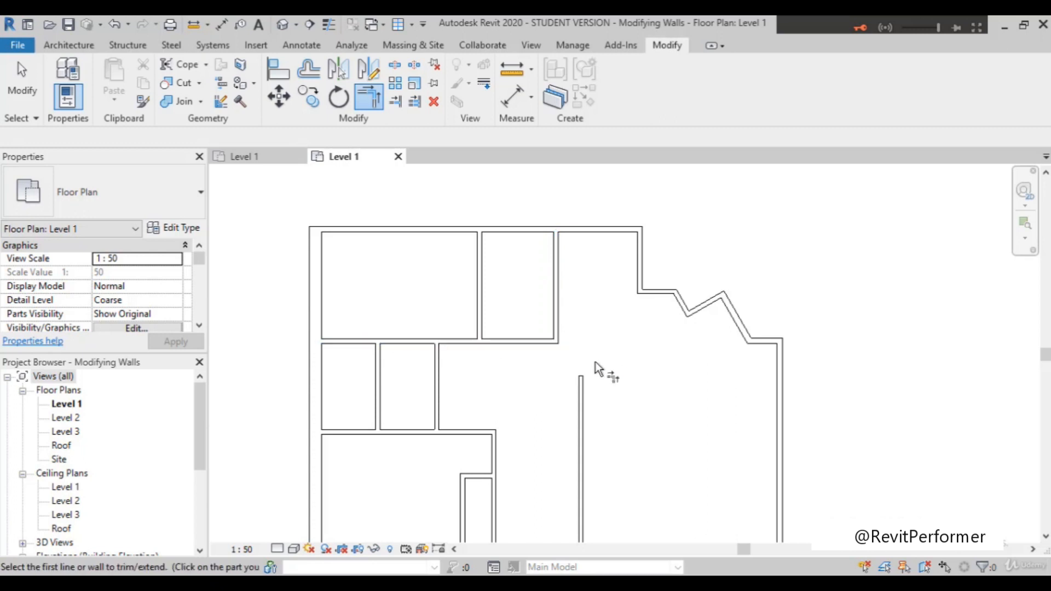
# Use Trim/Extend to Corner to join the upper-right room's vertical outer wall with the long diagonal wall of the zigzag.
pyautogui.scroll(2, 657, 323)
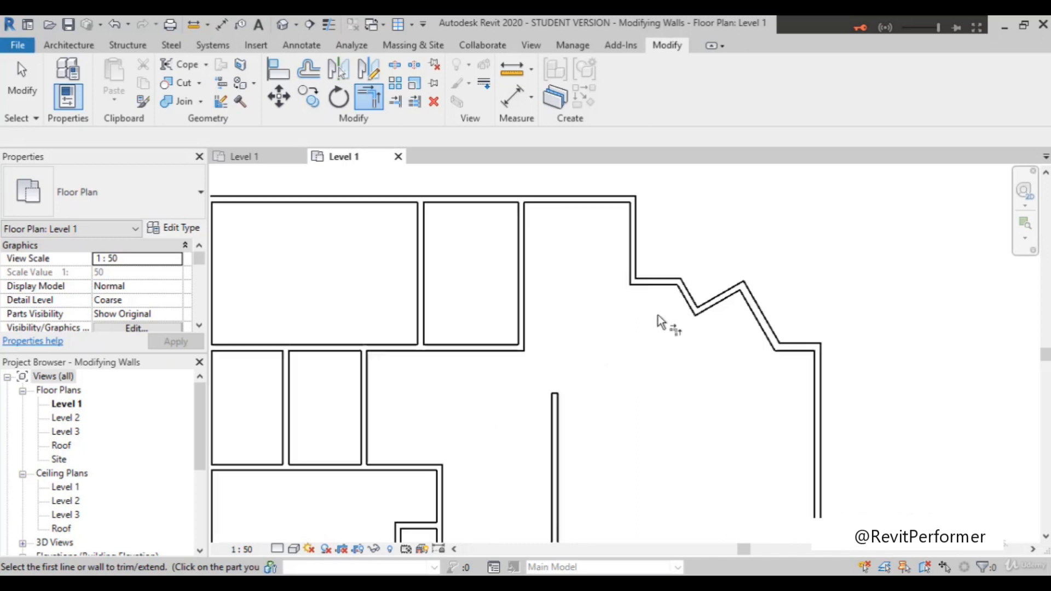
pyautogui.scroll(-3, 597, 318)
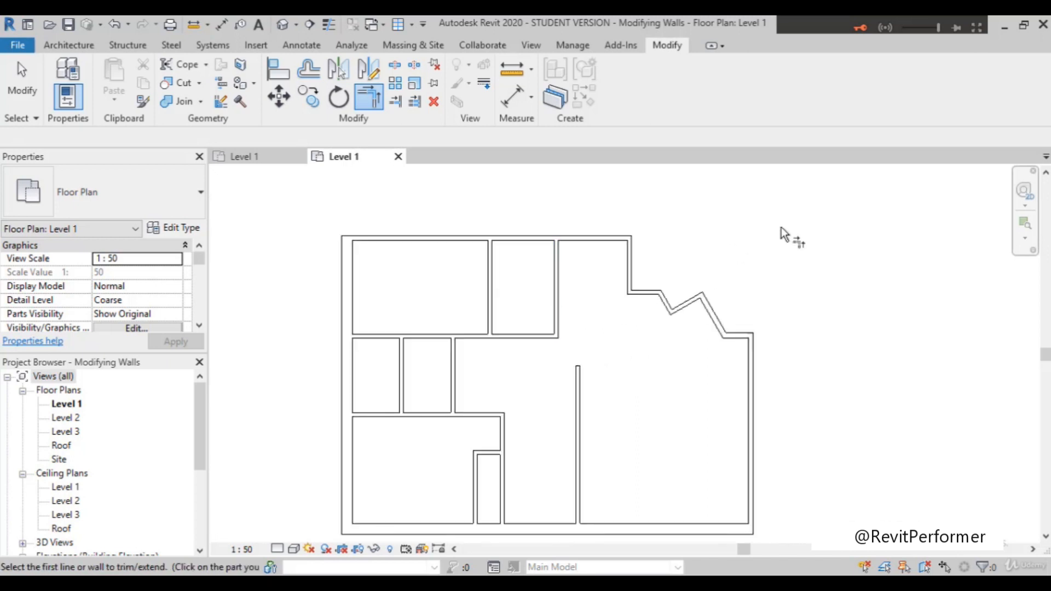
pyautogui.scroll(2, 751, 219)
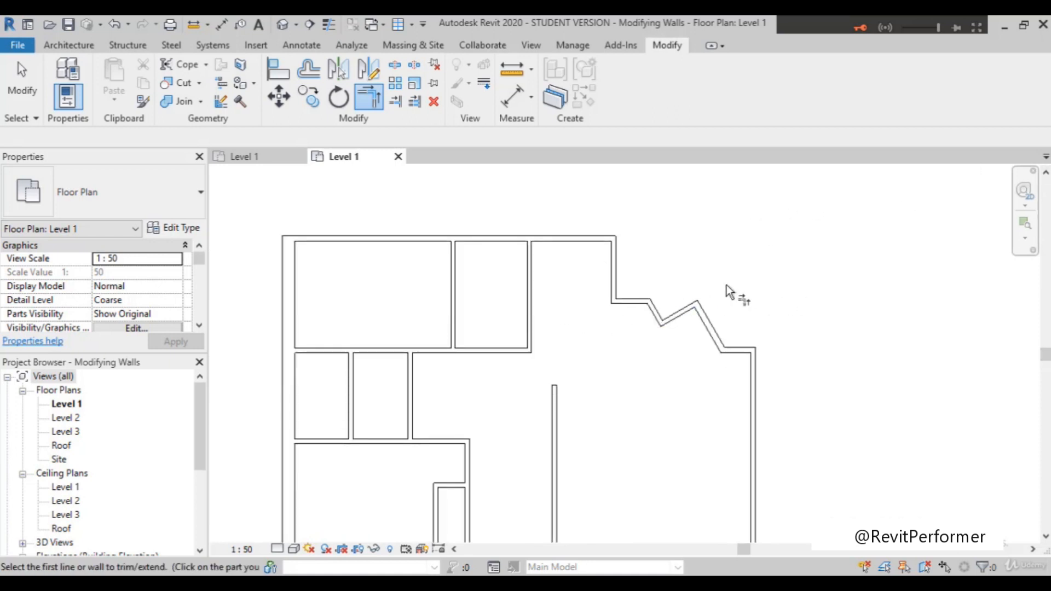
pyautogui.click(614, 277)
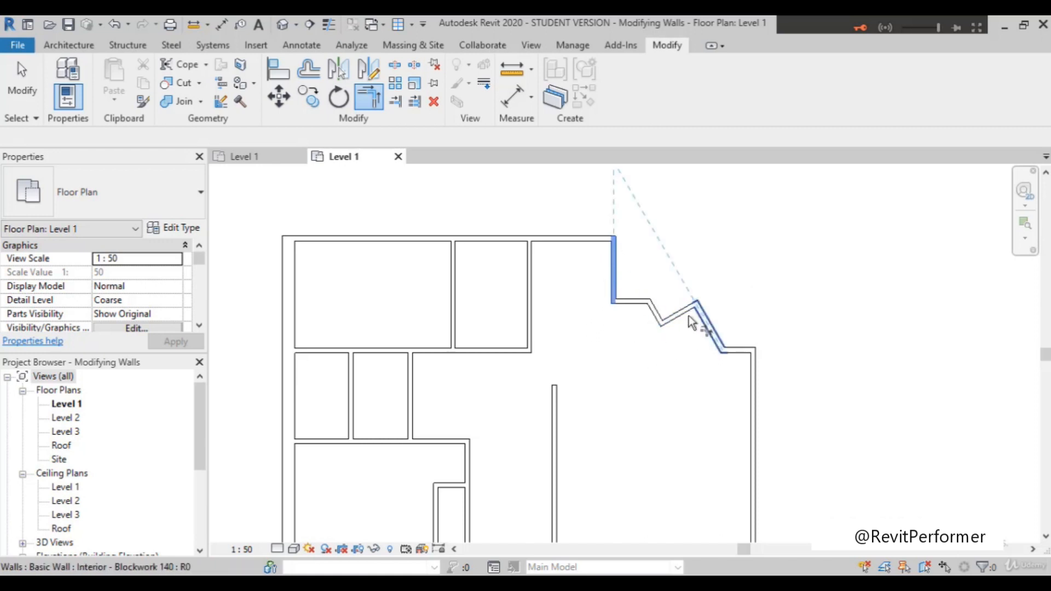
pyautogui.click(668, 324)
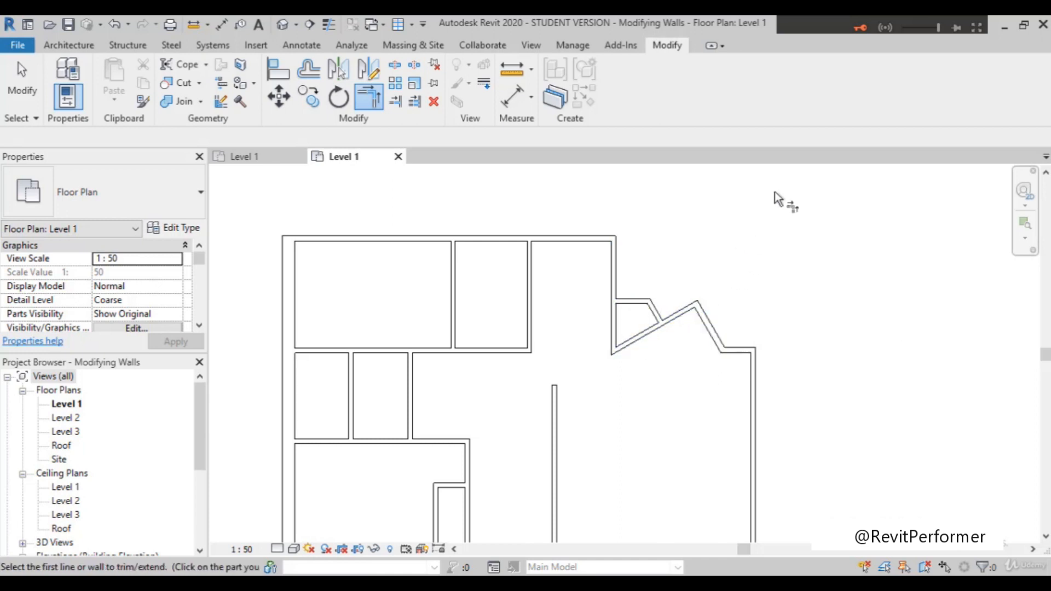
# Trim the short horizontal wall with the lower part of the vertical outer wall into a corner, and undo the trim.
pyautogui.click(638, 302)
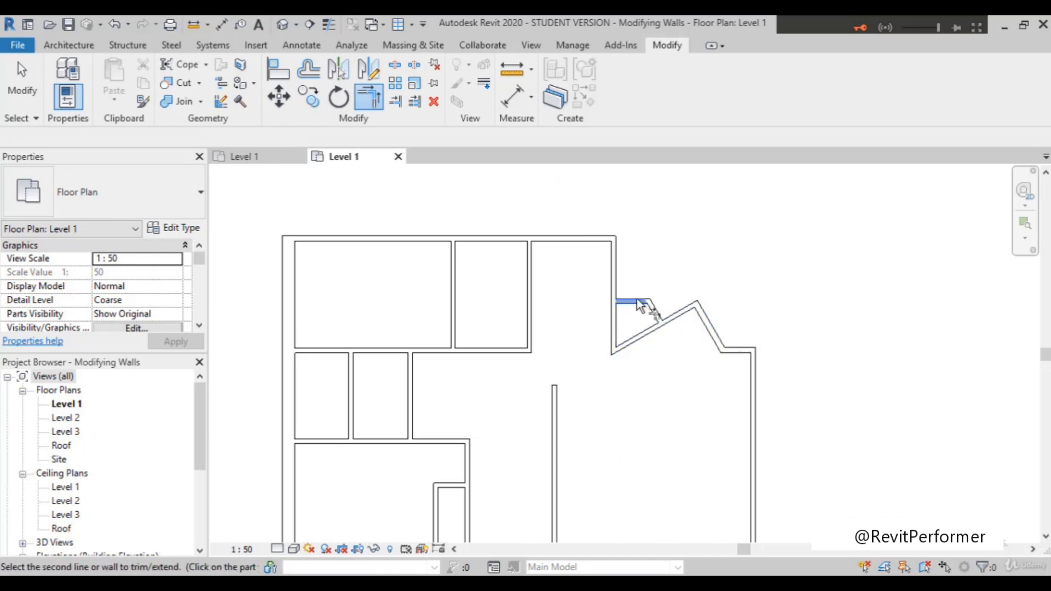
pyautogui.click(616, 327)
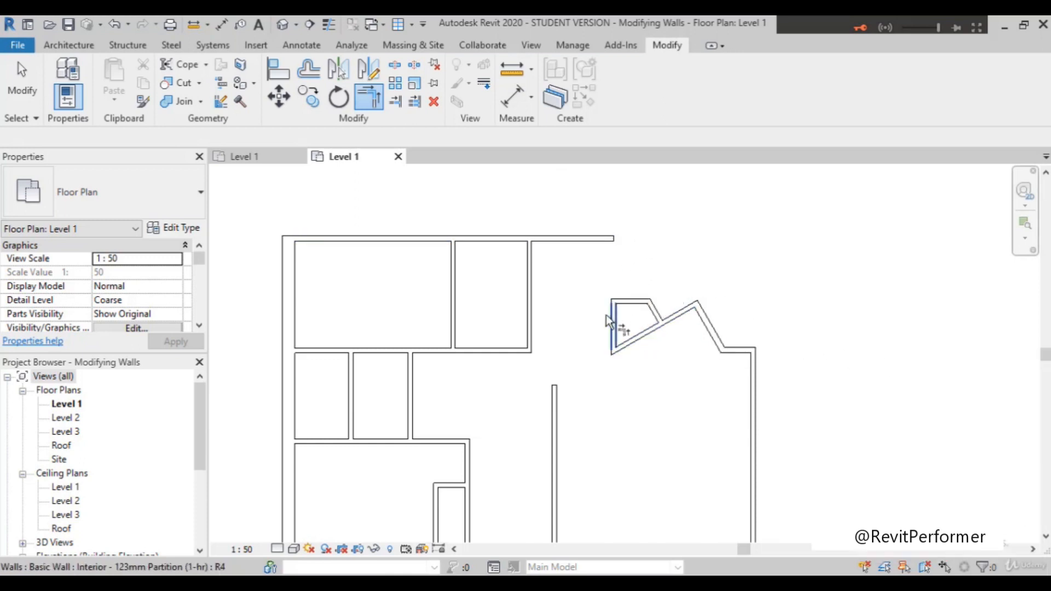
pyautogui.scroll(3, 681, 332)
pyautogui.scroll(-3, 683, 325)
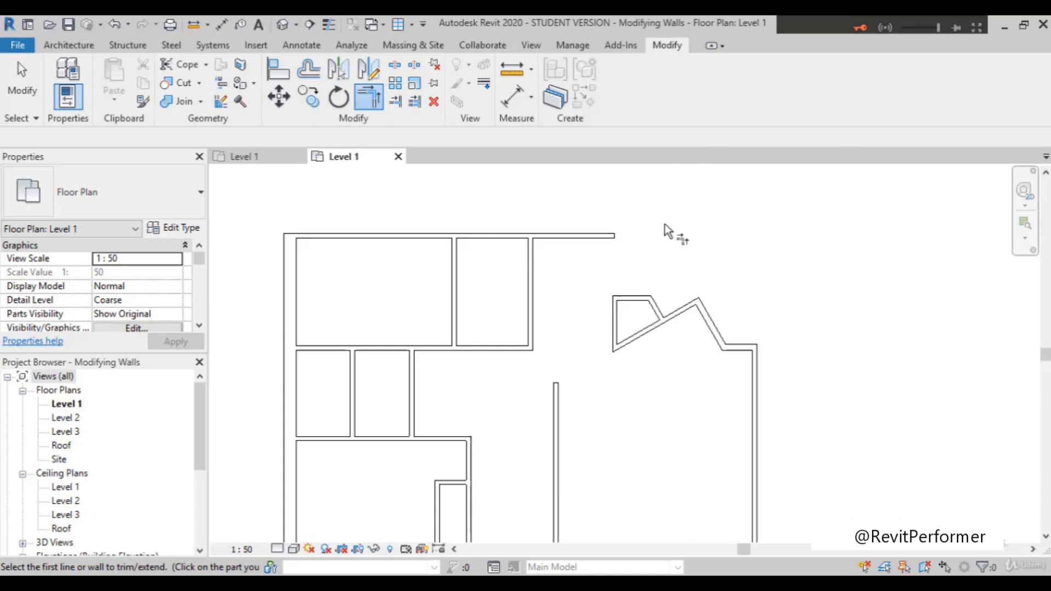
pyautogui.hotkey('ctrl', 'z')
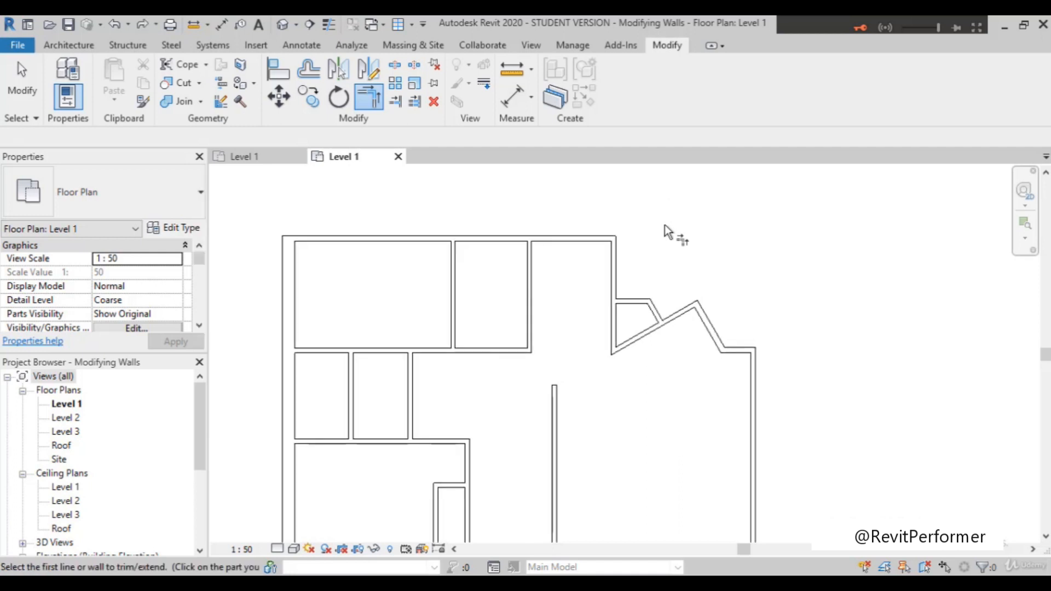
# Trim the vertical outer wall to a corner with the short horizontal wall, keeping the vertical wall's upper part.
pyautogui.scroll(2, 642, 386)
pyautogui.scroll(-3, 642, 387)
pyautogui.scroll(3, 683, 350)
pyautogui.scroll(-2, 678, 347)
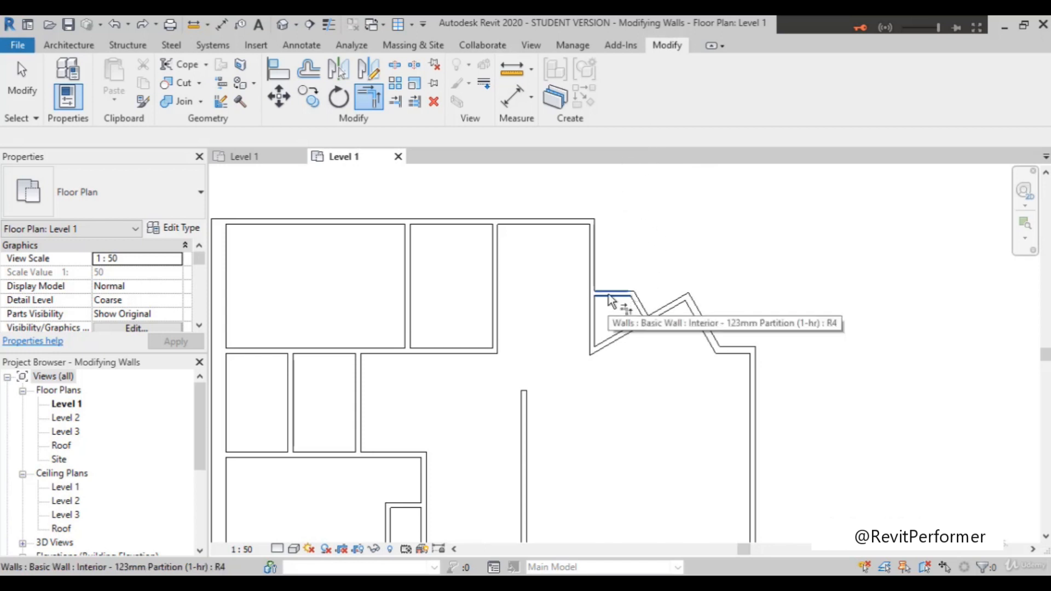
pyautogui.click(594, 261)
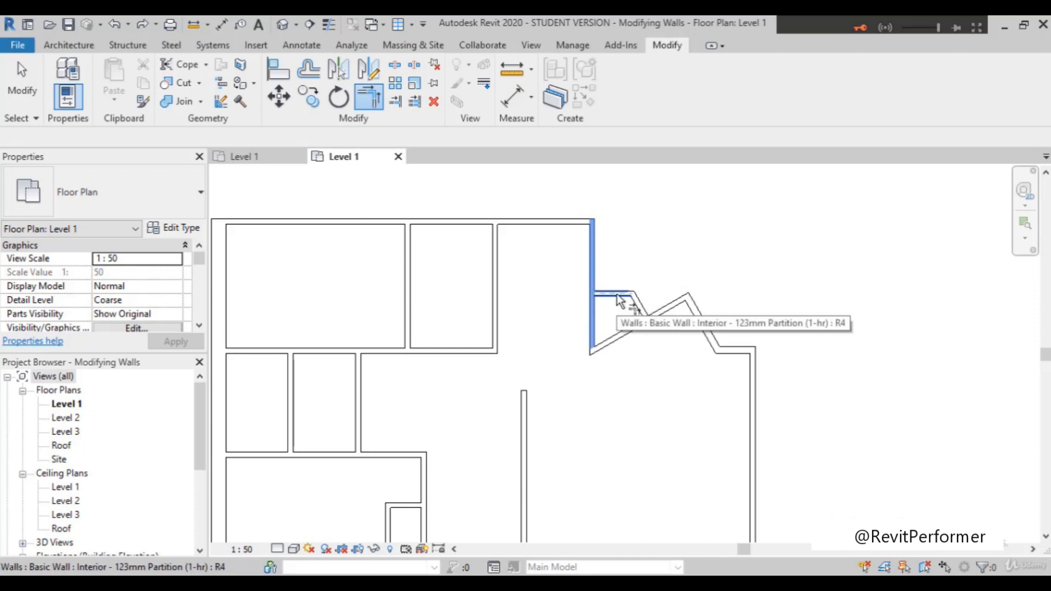
pyautogui.scroll(4, 619, 300)
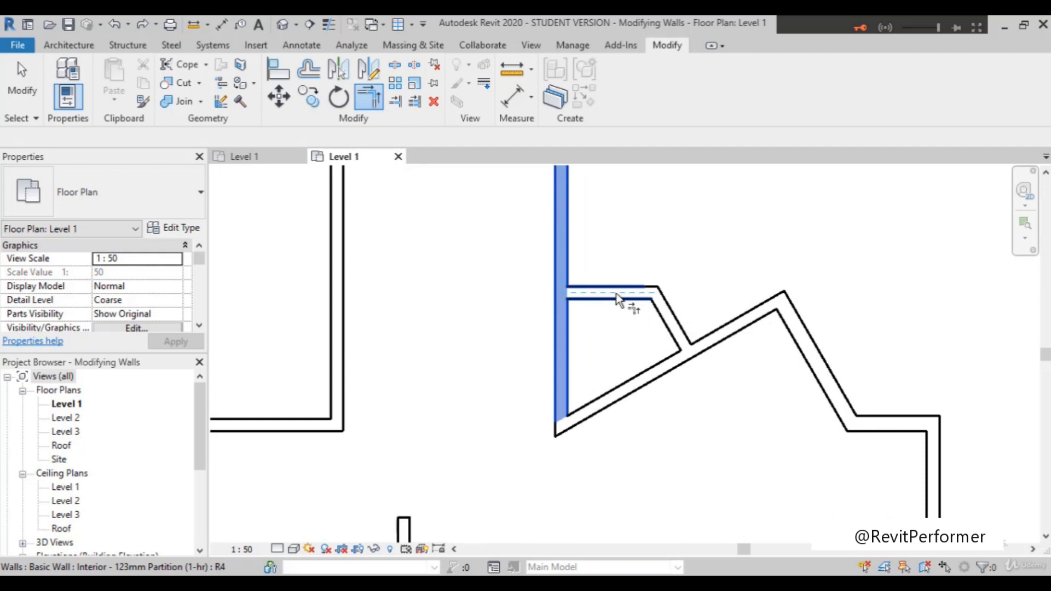
pyautogui.scroll(1, 616, 298)
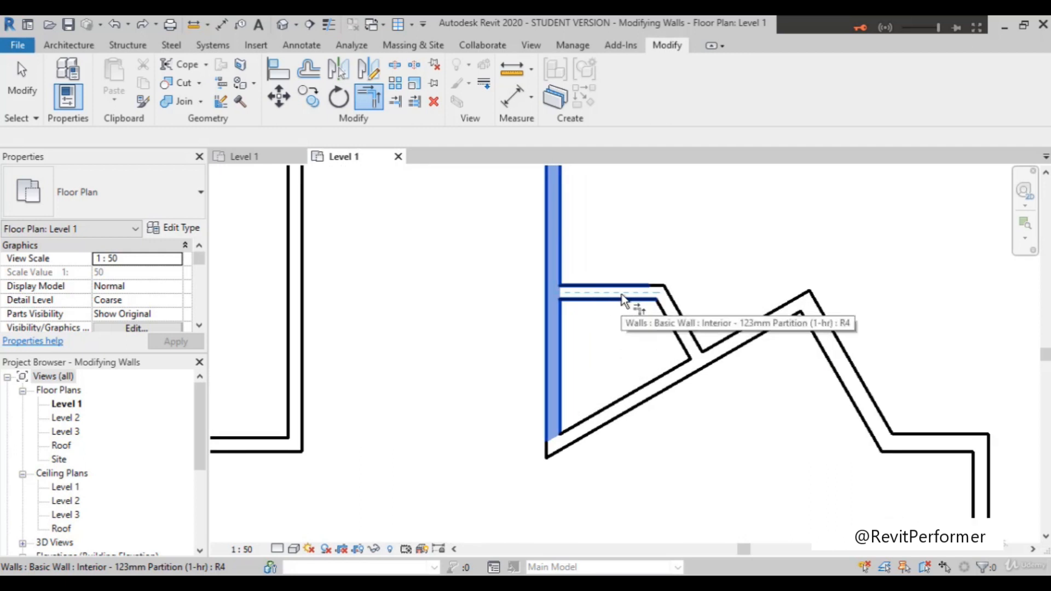
pyautogui.scroll(-1, 621, 294)
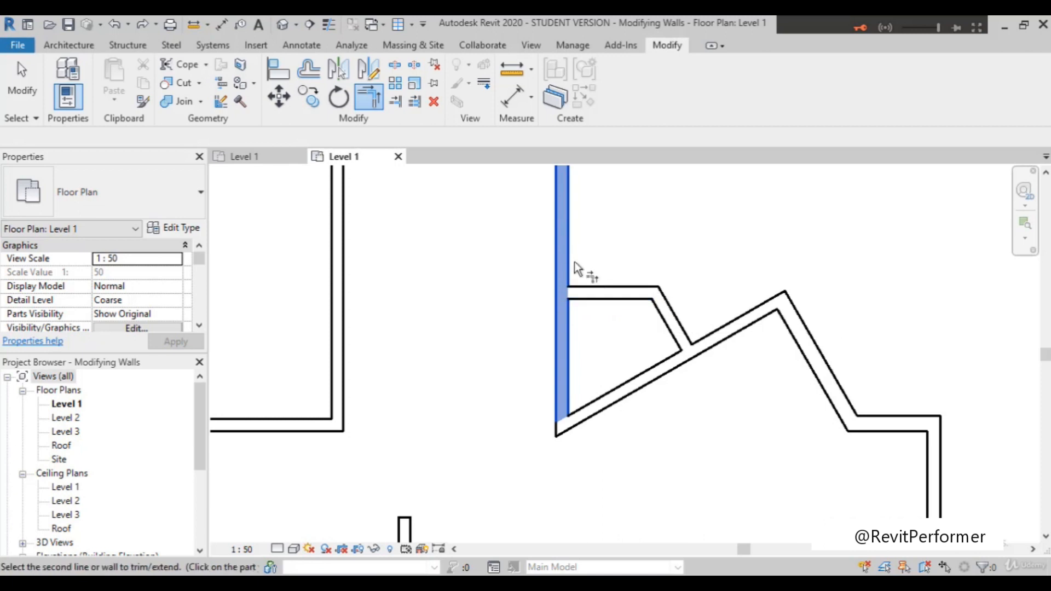
pyautogui.click(610, 285)
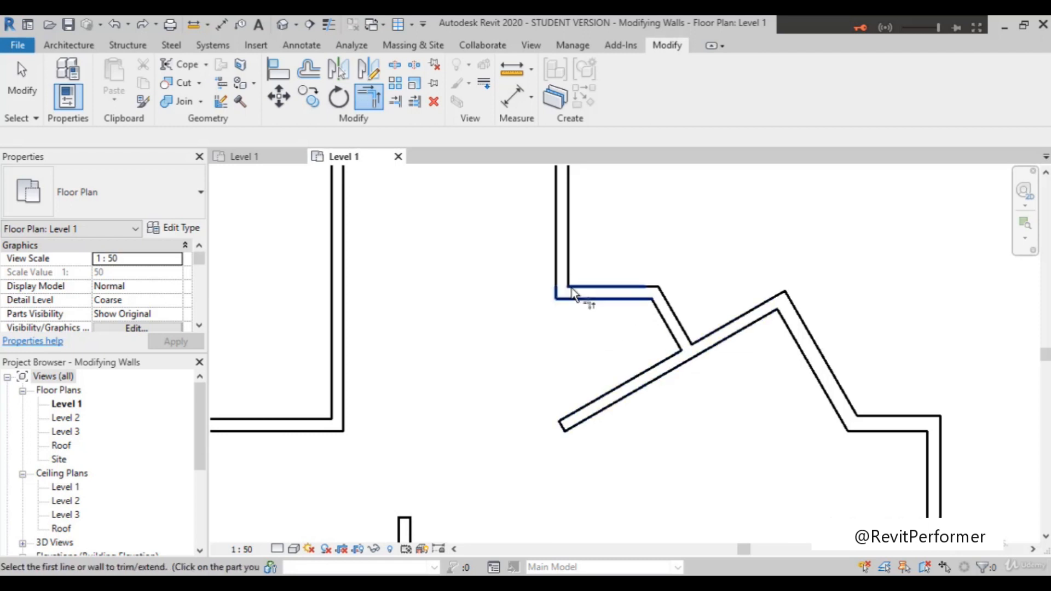
# Try to extend the short horizontal wall to a corner with the long diagonal wall, and undo it together with the preceding corner trim.
pyautogui.click(599, 294)
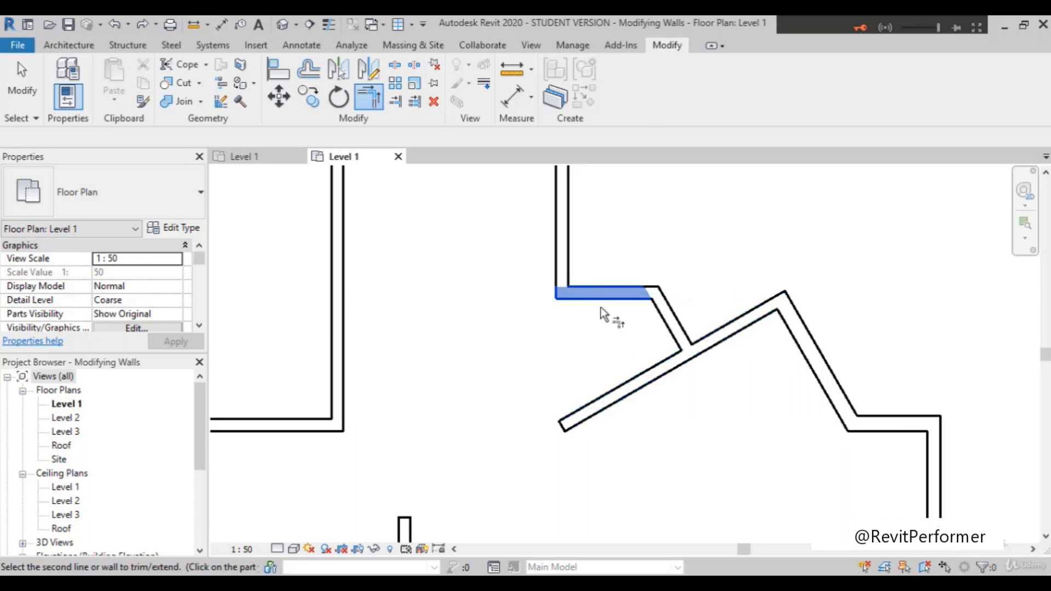
pyautogui.click(638, 389)
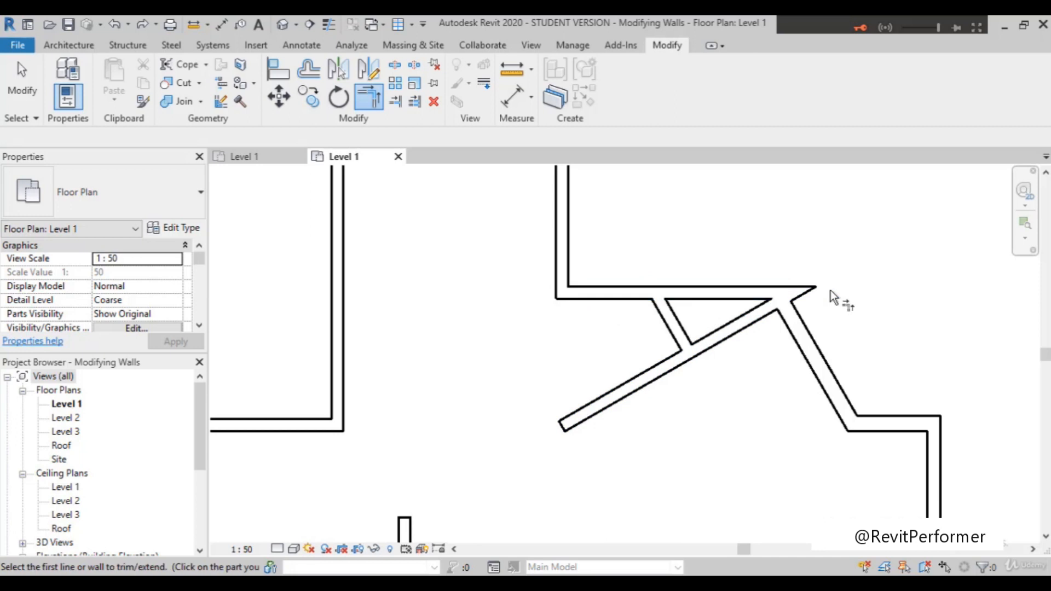
pyautogui.hotkey('ctrl', 'z')
pyautogui.scroll(-5, 689, 358)
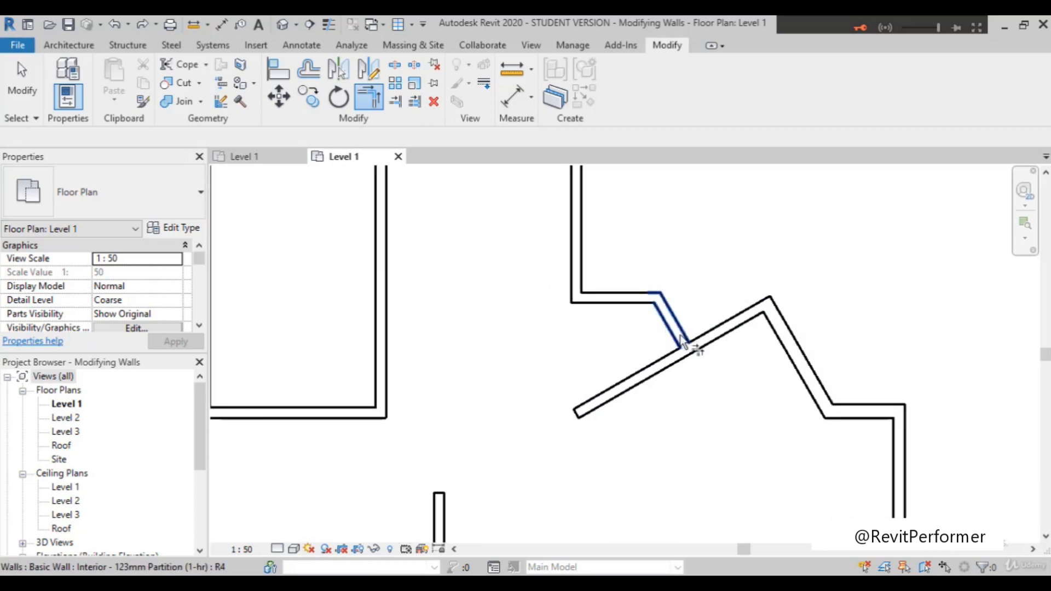
pyautogui.hotkey('ctrl', 'z')
# Trim the upper part of the vertical outer wall and the short horizontal wall into a corner once more.
pyautogui.scroll(5, 689, 359)
pyautogui.scroll(-4, 688, 359)
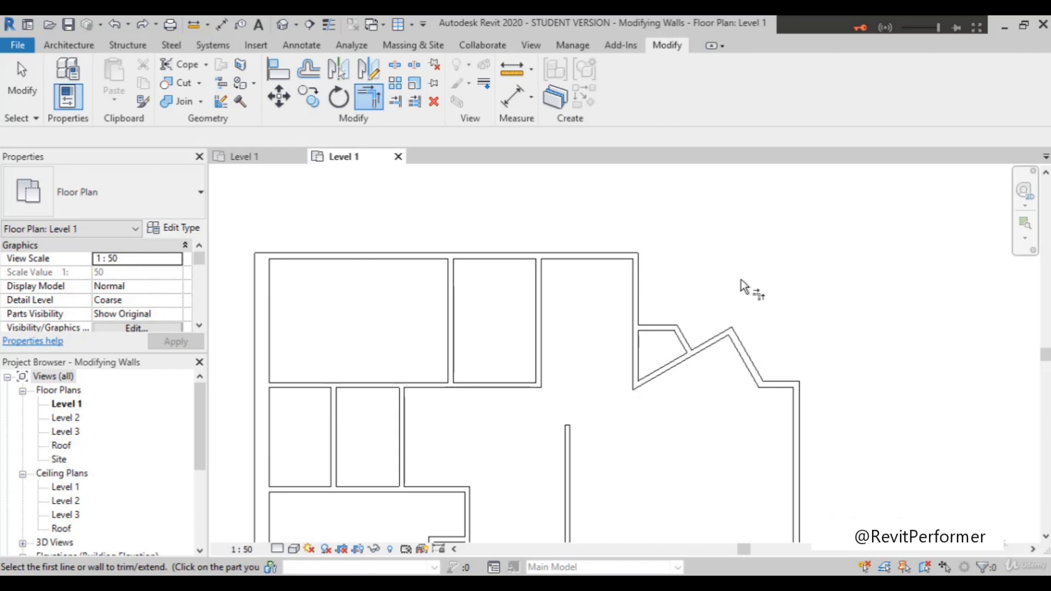
pyautogui.scroll(4, 668, 376)
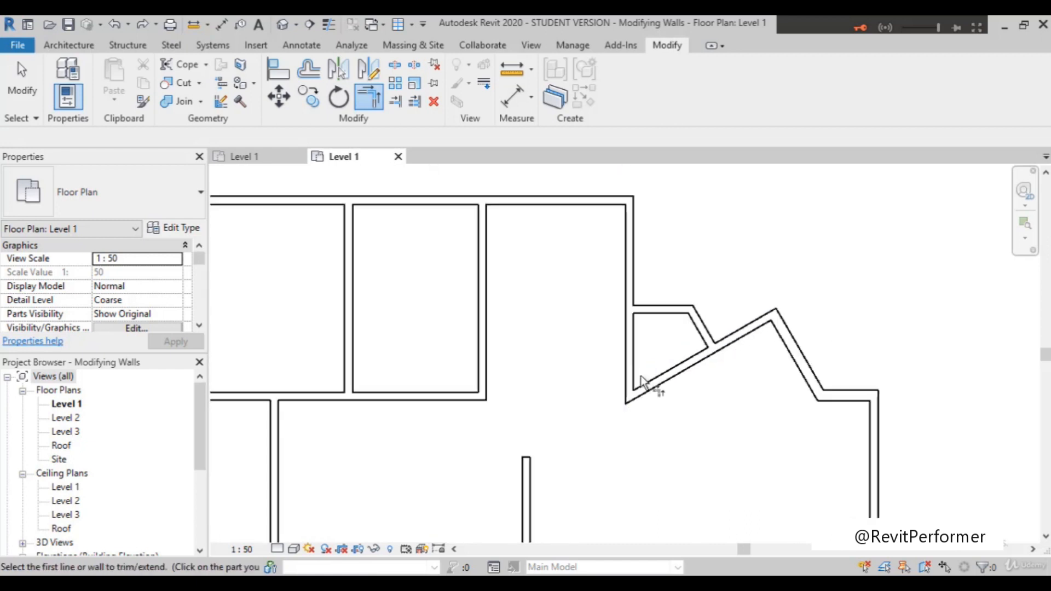
pyautogui.scroll(1, 640, 378)
pyautogui.scroll(-2, 642, 378)
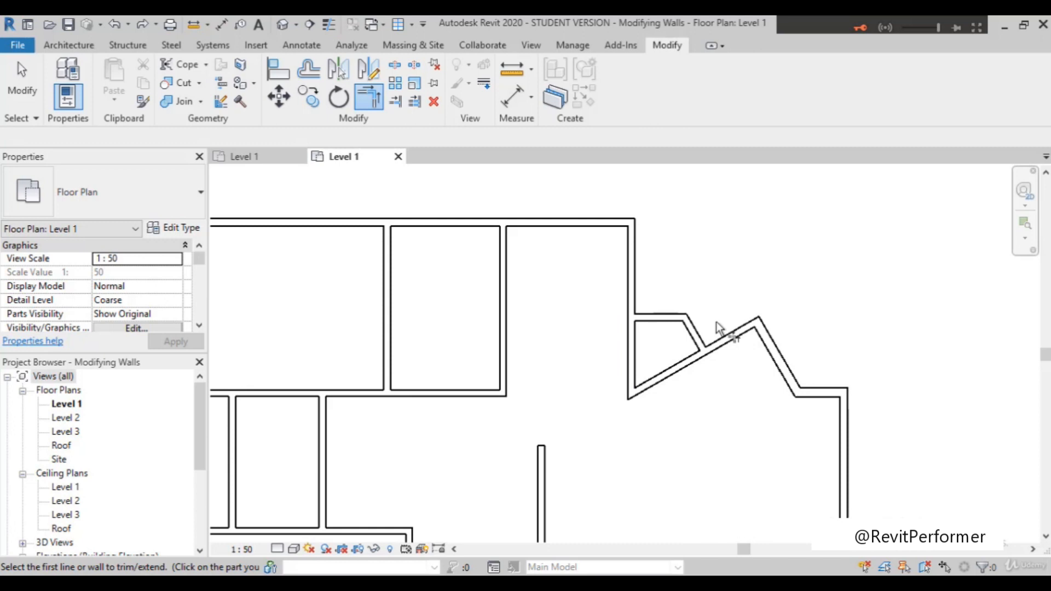
pyautogui.scroll(1, 666, 356)
pyautogui.scroll(-1, 654, 370)
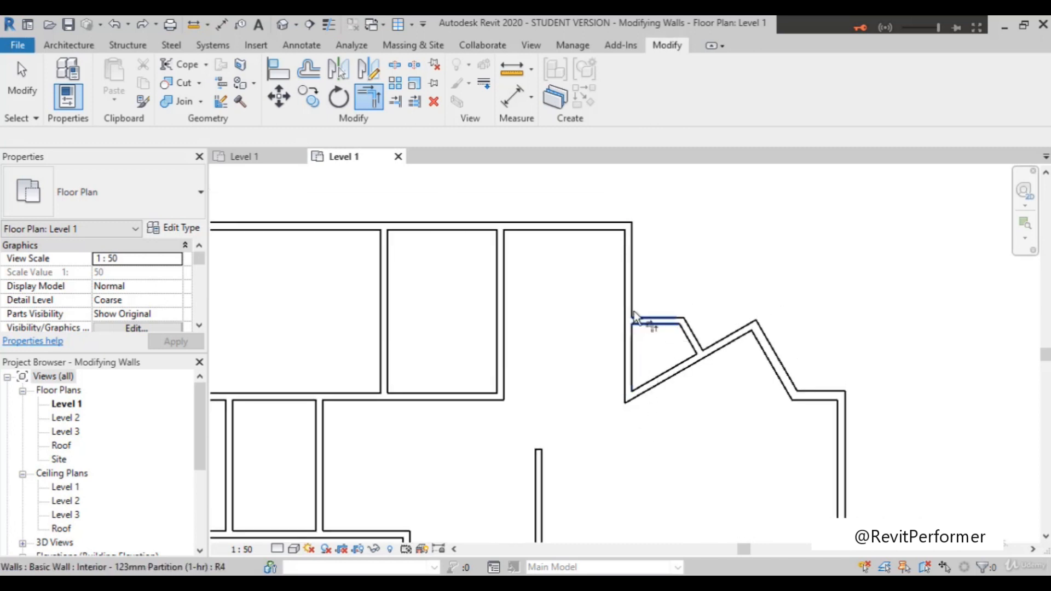
pyautogui.click(629, 273)
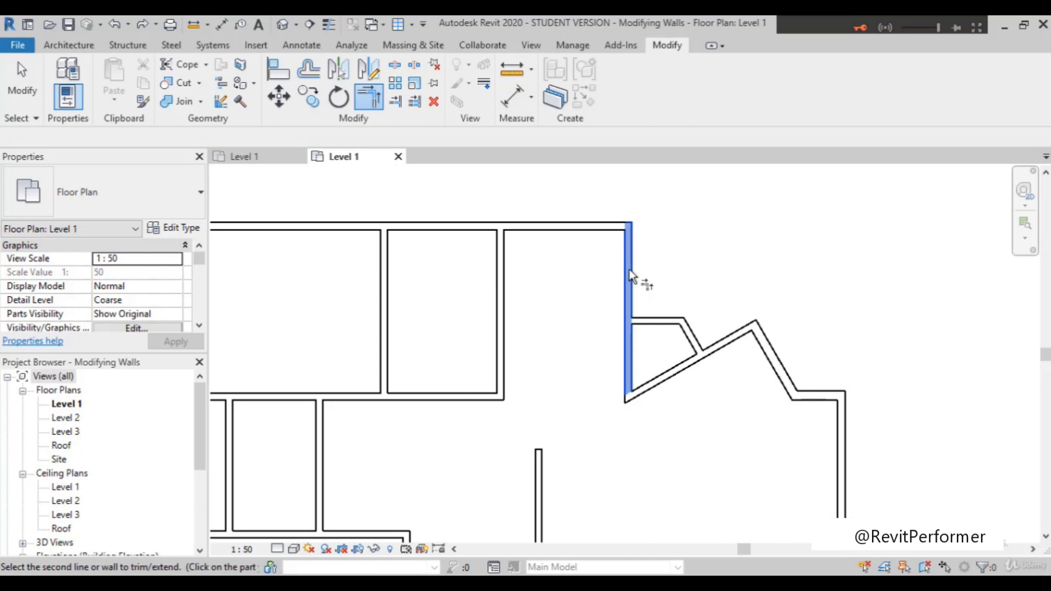
pyautogui.click(664, 328)
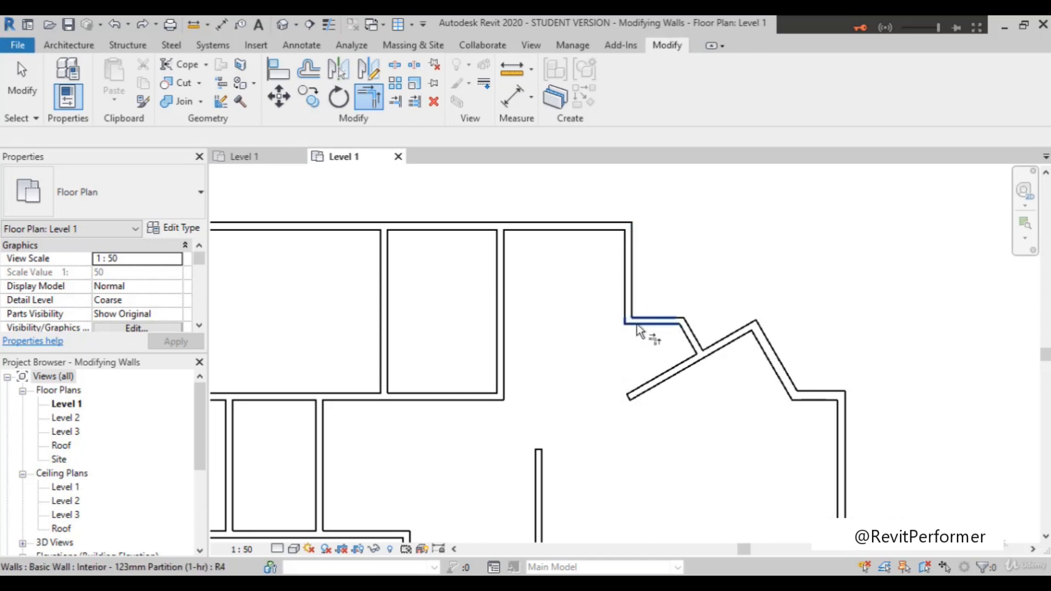
# Restore the vertical outer wall, trim the long diagonal wall's lower part to a corner with the short angled wall, and undo the trim.
pyautogui.click(628, 297)
pyautogui.click(630, 362)
pyautogui.click(675, 378)
pyautogui.click(694, 351)
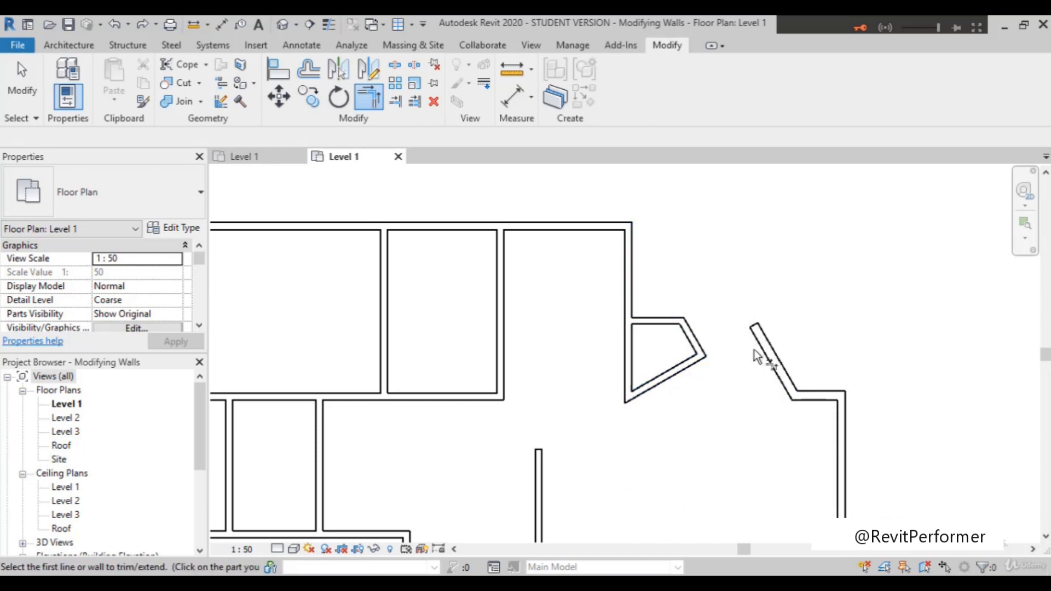
pyautogui.click(675, 356)
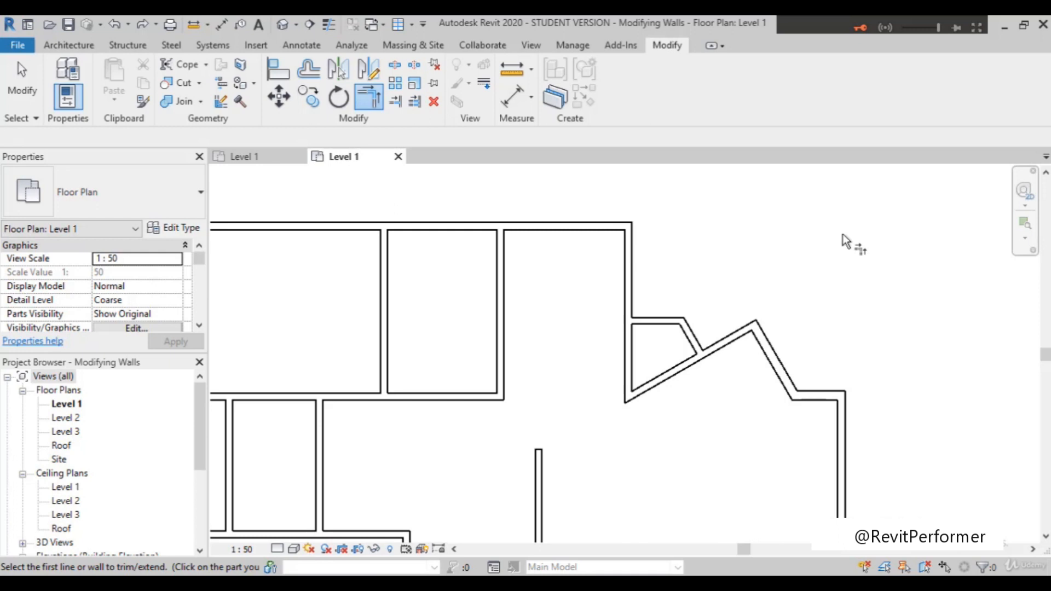
# Offset a copy of the long diagonal wall by 1500 mm toward the building's interior, using the numerical offset option.
pyautogui.scroll(-5, 843, 236)
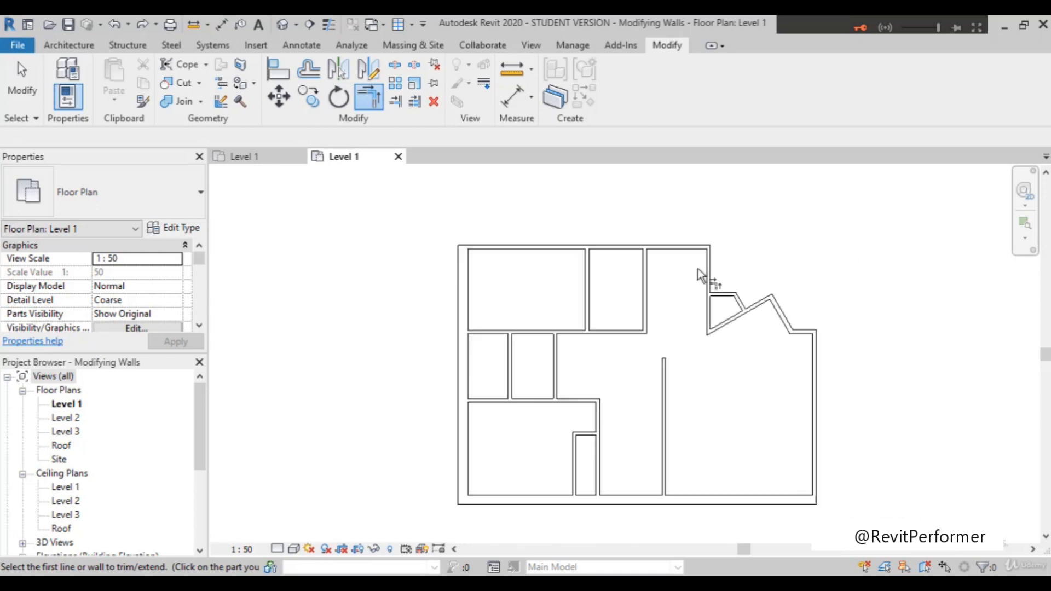
pyautogui.scroll(3, 810, 255)
pyautogui.scroll(-2, 635, 219)
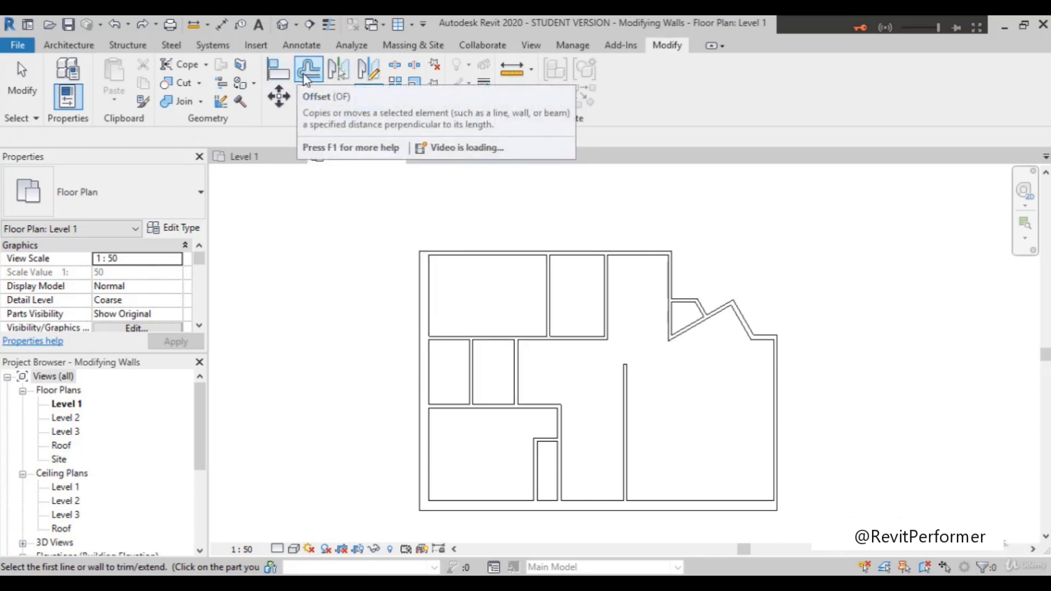
pyautogui.click(306, 73)
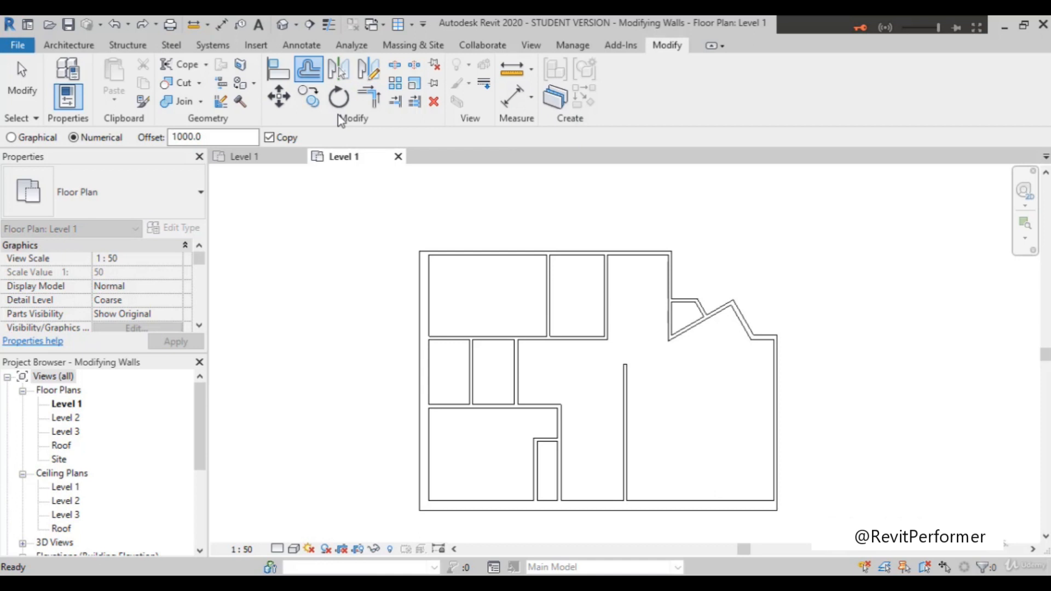
pyautogui.click(205, 136)
pyautogui.press('BackSpace')
pyautogui.press('BackSpace')
pyautogui.press('BackSpace')
pyautogui.press('BackSpace')
pyautogui.press('BackSpace')
pyautogui.press('BackSpace')
pyautogui.write('1500')
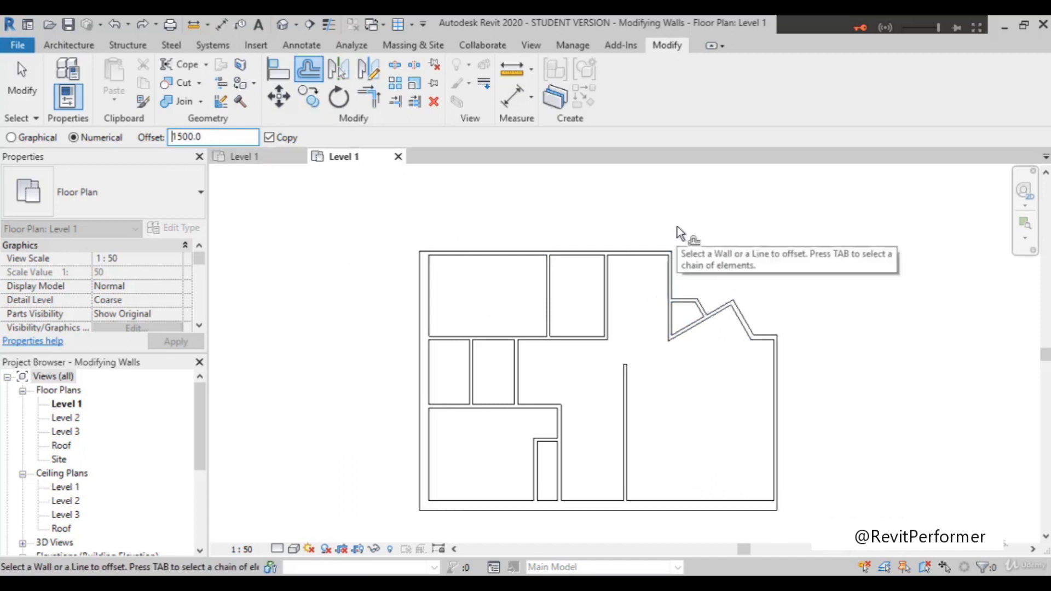
pyautogui.scroll(2, 695, 327)
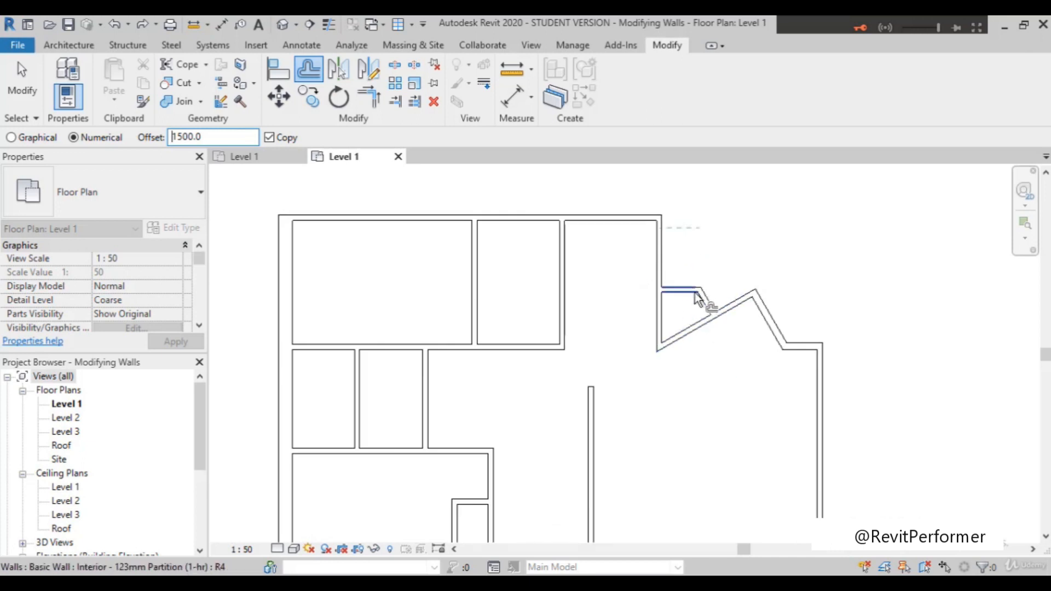
pyautogui.scroll(1, 701, 325)
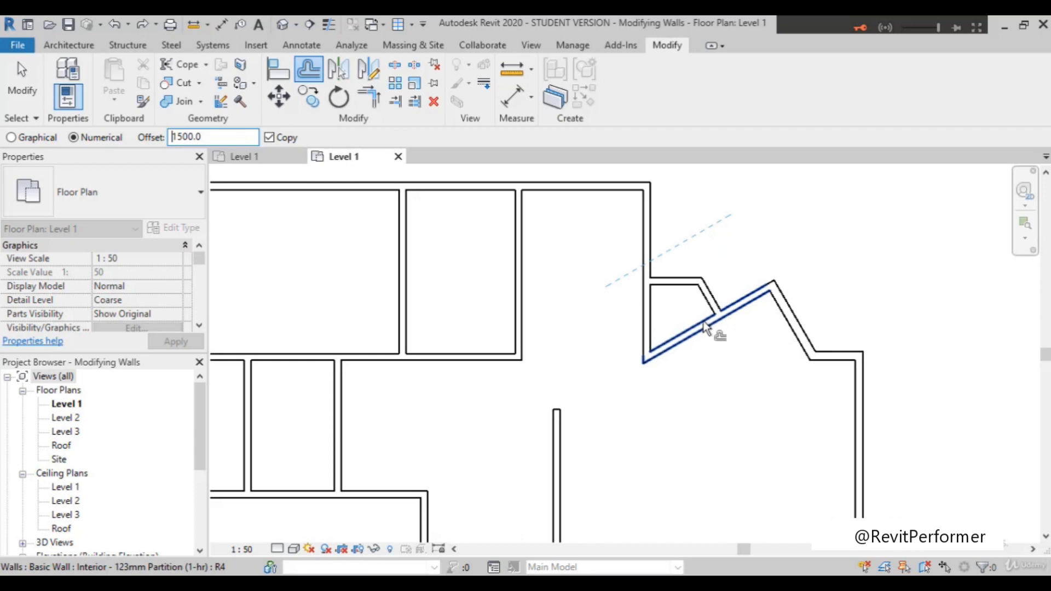
pyautogui.scroll(-1, 704, 324)
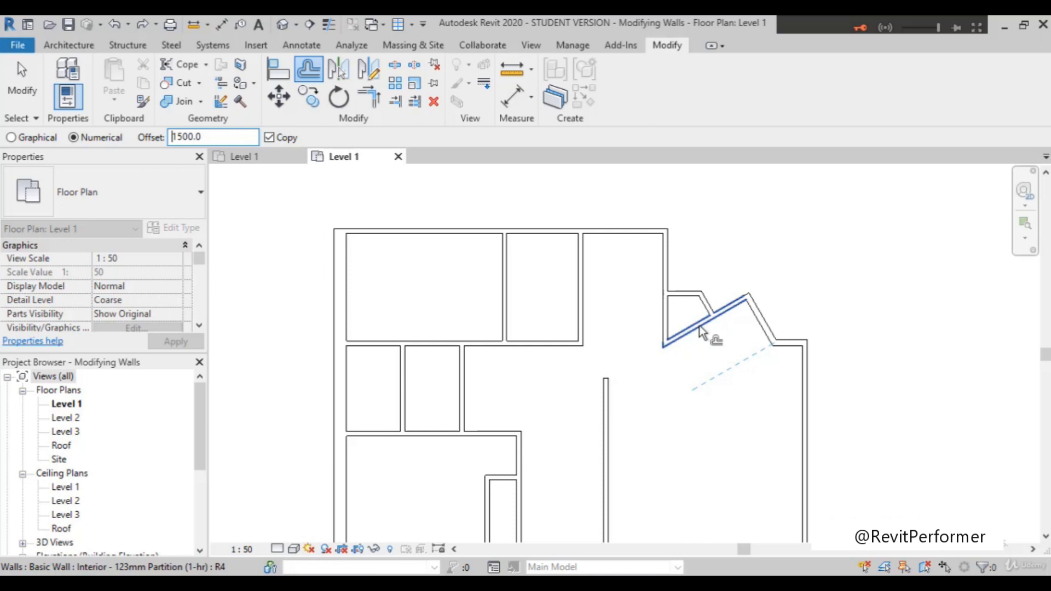
pyautogui.click(746, 357)
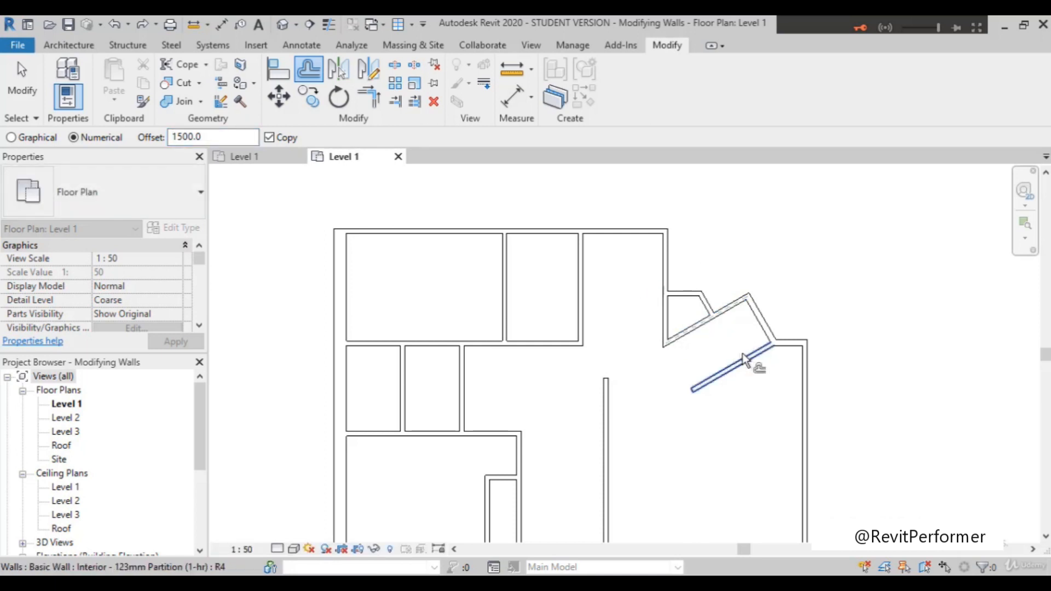
pyautogui.scroll(2, 770, 345)
pyautogui.scroll(-3, 777, 345)
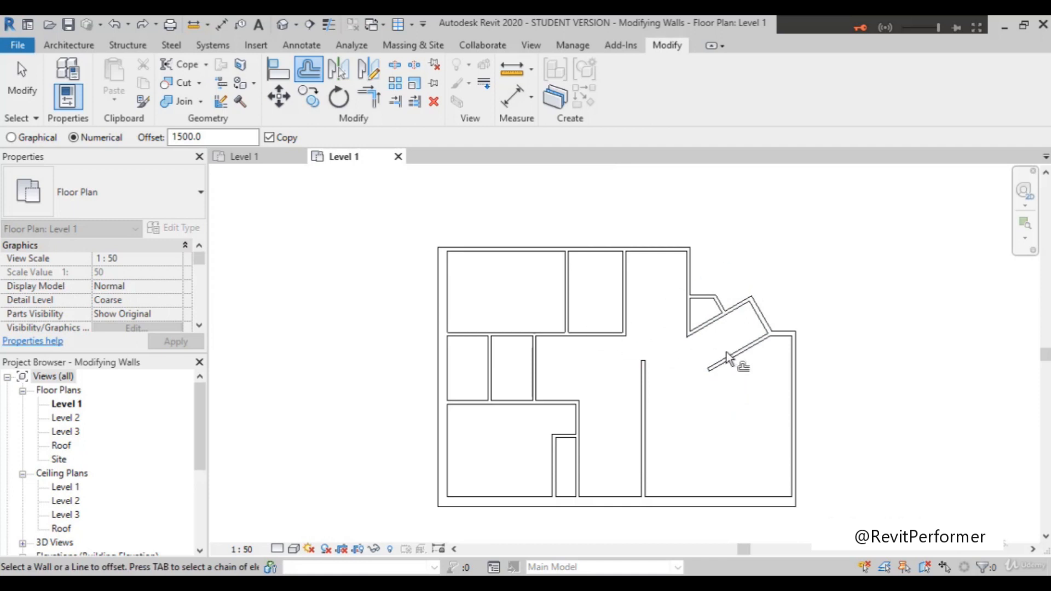
pyautogui.scroll(1, 739, 362)
pyautogui.scroll(2, 739, 363)
pyautogui.scroll(-2, 706, 339)
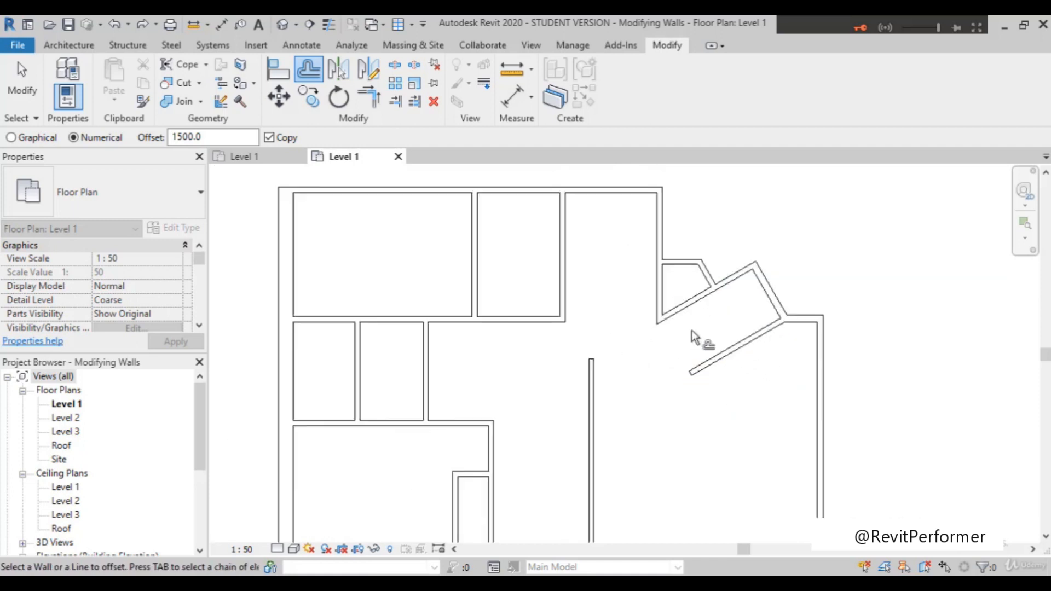
pyautogui.scroll(2, 739, 354)
pyautogui.scroll(-2, 736, 346)
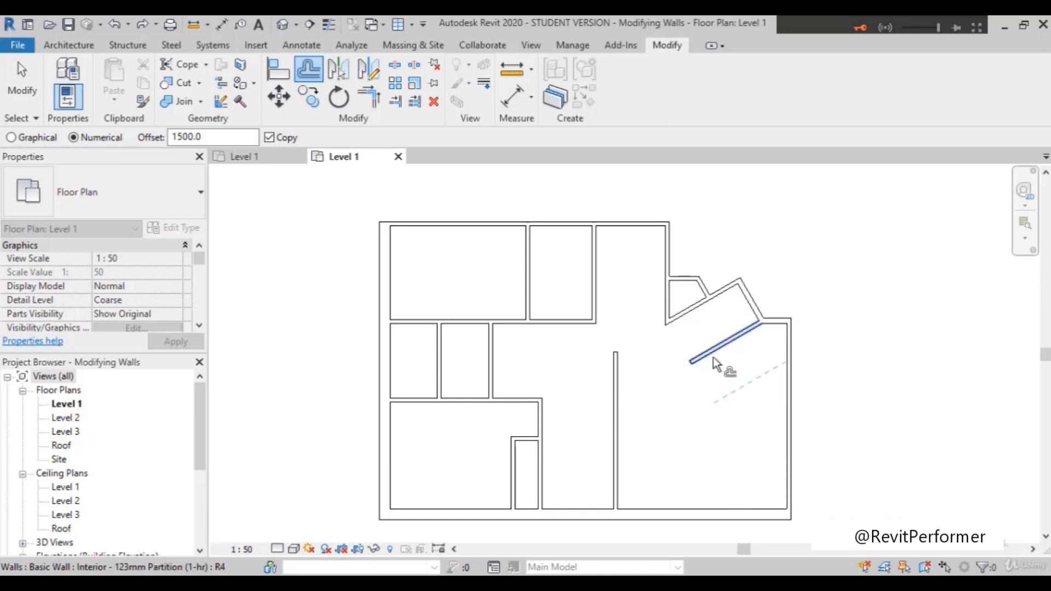
pyautogui.press('Escape')
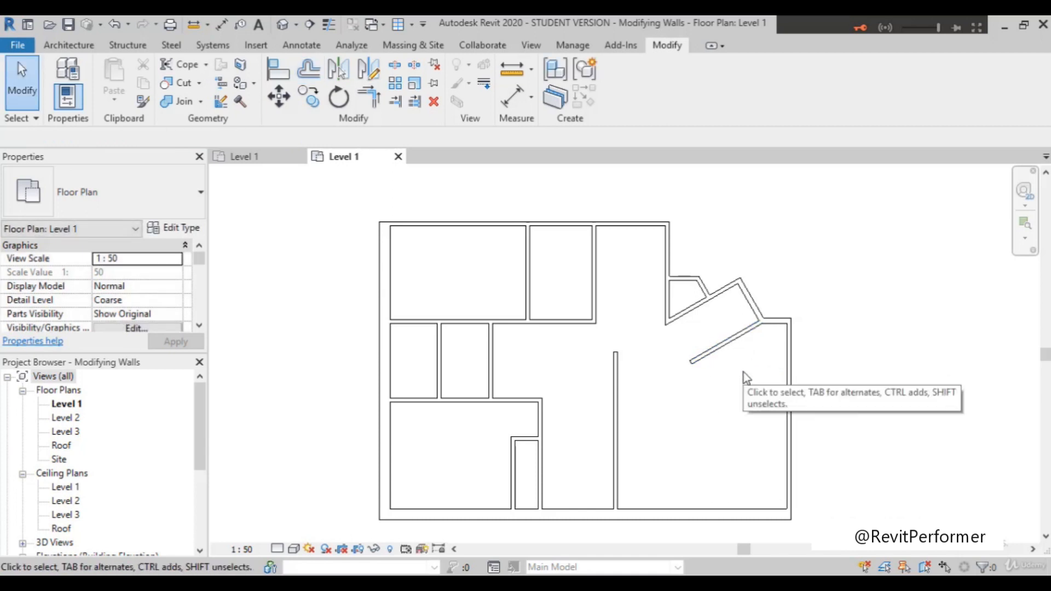
# Try trimming the copied diagonal wall and the freestanding vertical wall to a corner that keeps the vertical wall's upper part, and undo it.
pyautogui.scroll(2, 743, 372)
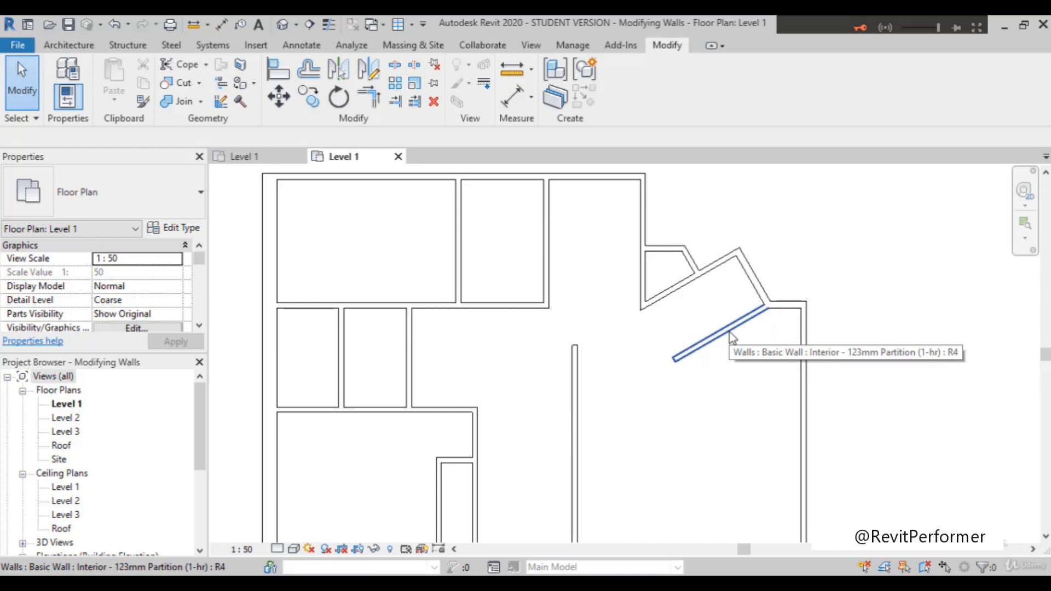
pyautogui.click(370, 100)
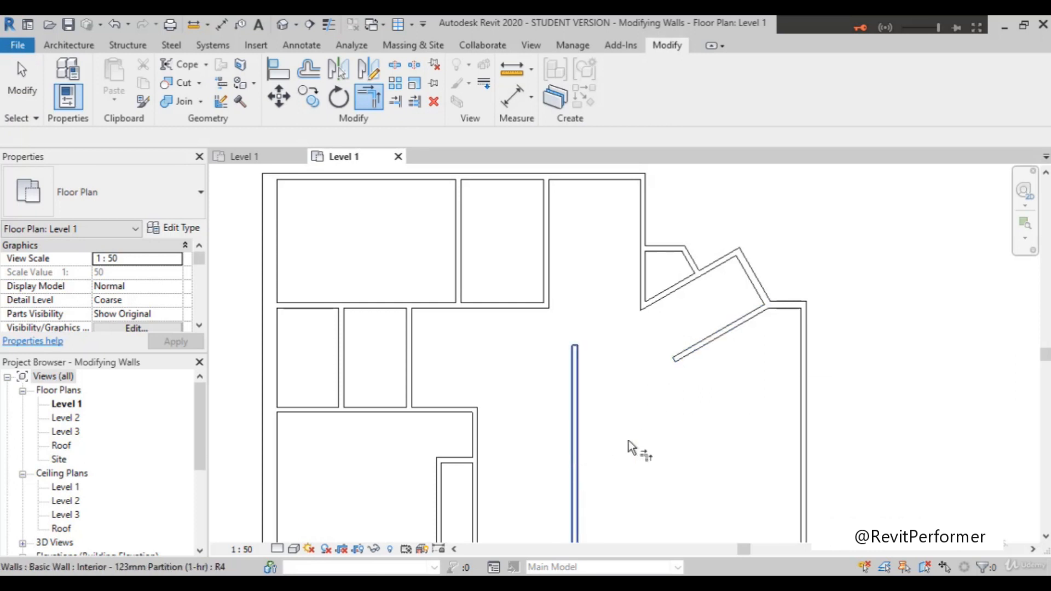
pyautogui.click(697, 353)
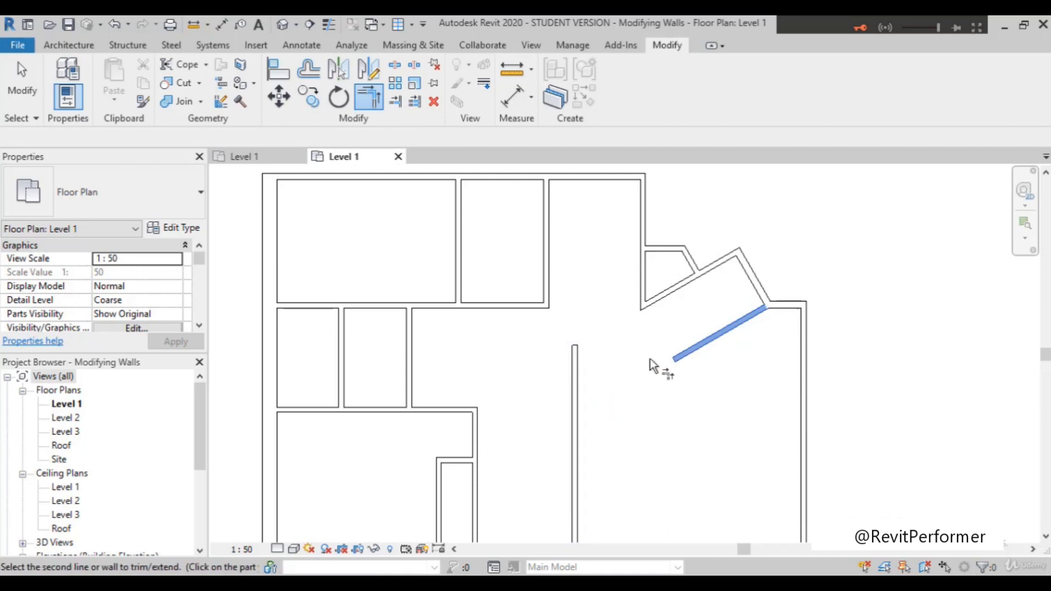
pyautogui.click(578, 370)
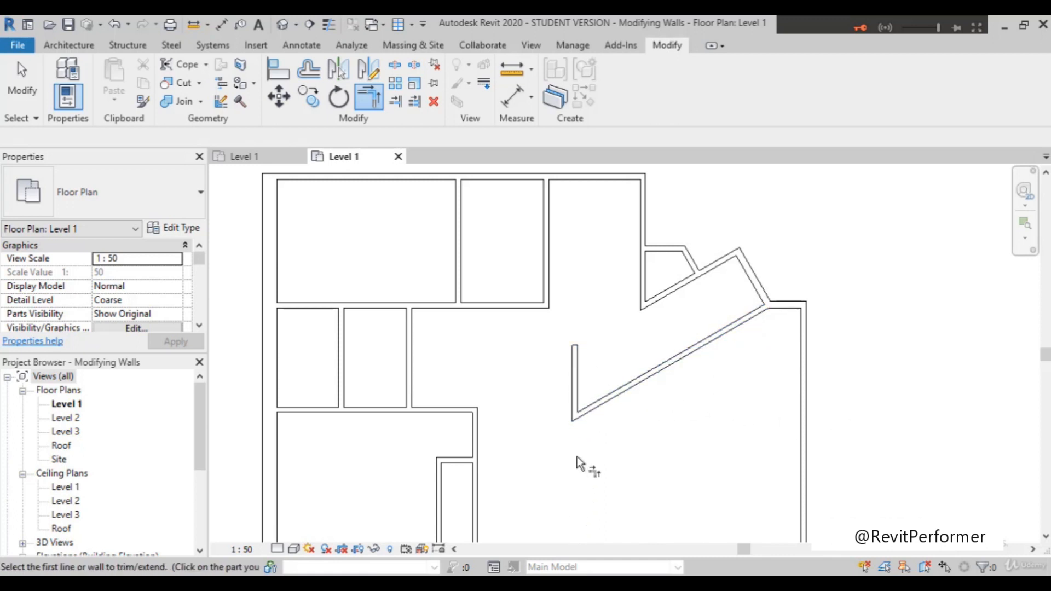
pyautogui.scroll(-2, 573, 421)
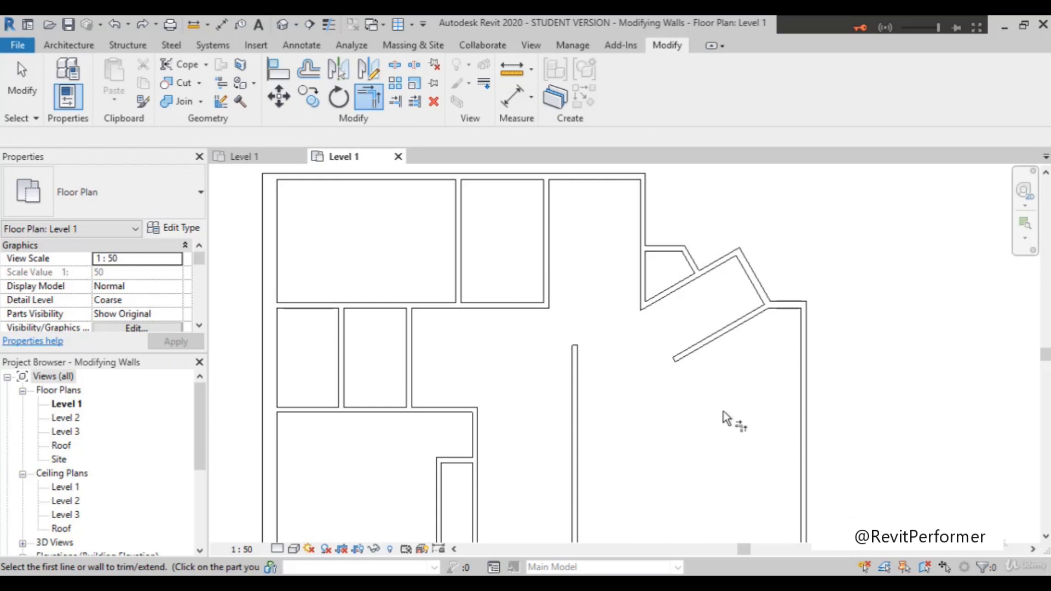
# Trim the copied diagonal wall and the freestanding vertical wall to a corner, keeping the vertical wall's lower part.
pyautogui.click(691, 357)
pyautogui.scroll(-2, 693, 280)
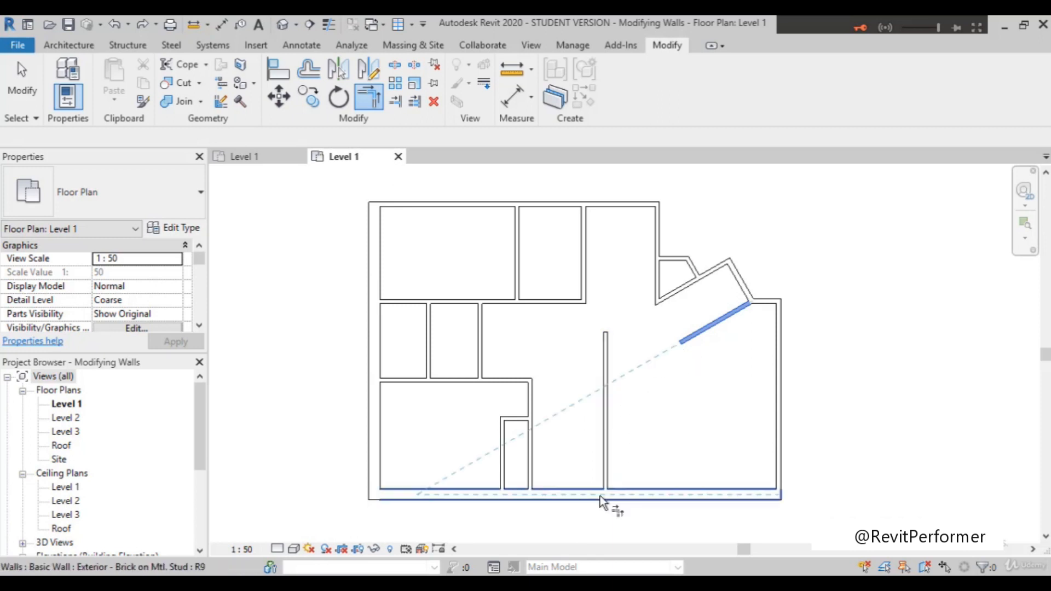
pyautogui.click(609, 438)
pyautogui.scroll(-2, 579, 301)
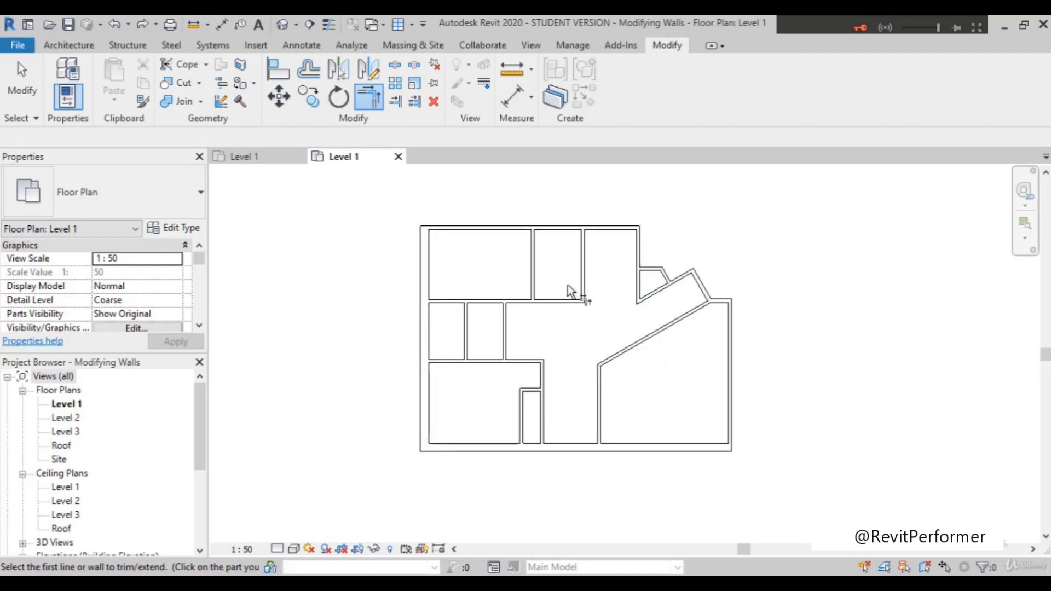
pyautogui.scroll(1, 682, 373)
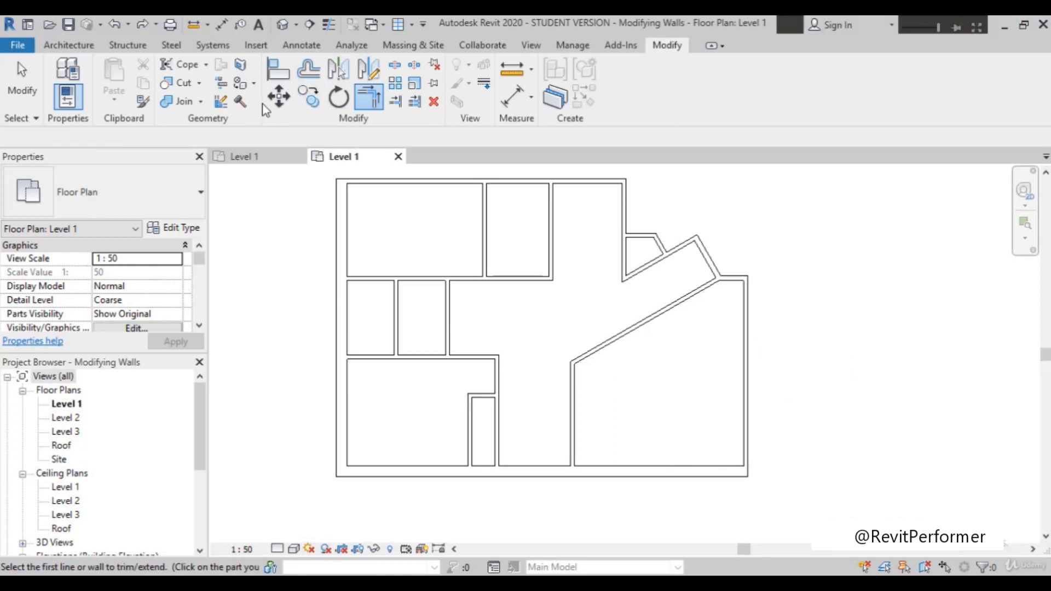
pyautogui.click(278, 97)
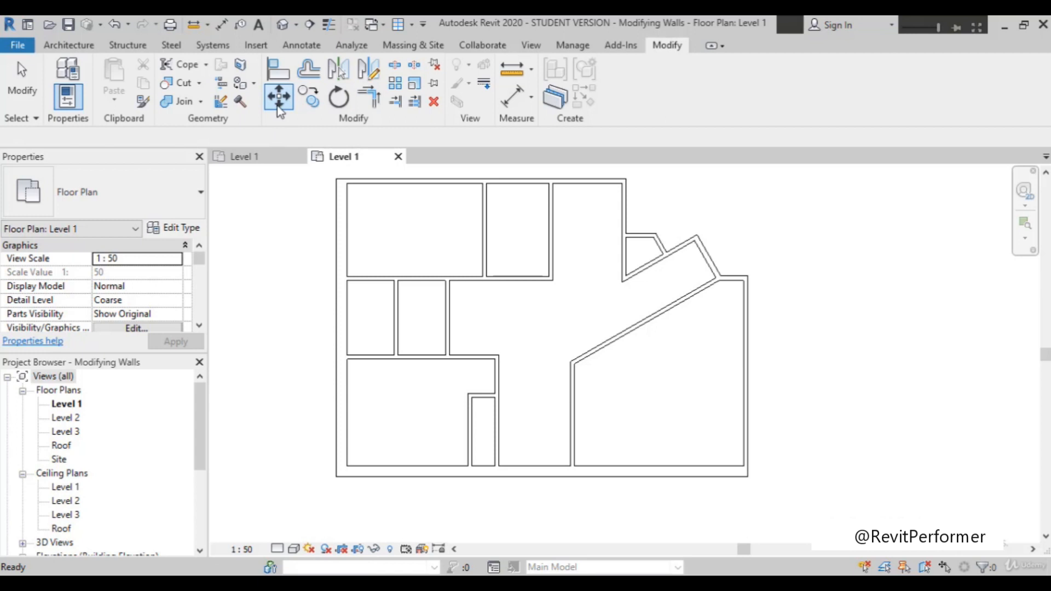
pyautogui.click(573, 407)
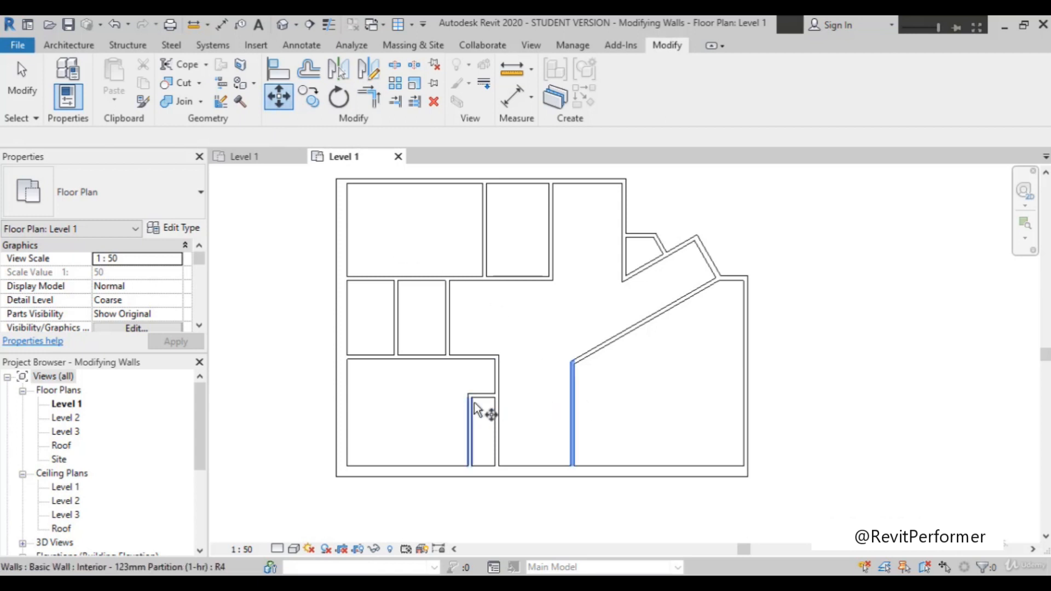
pyautogui.click(576, 403)
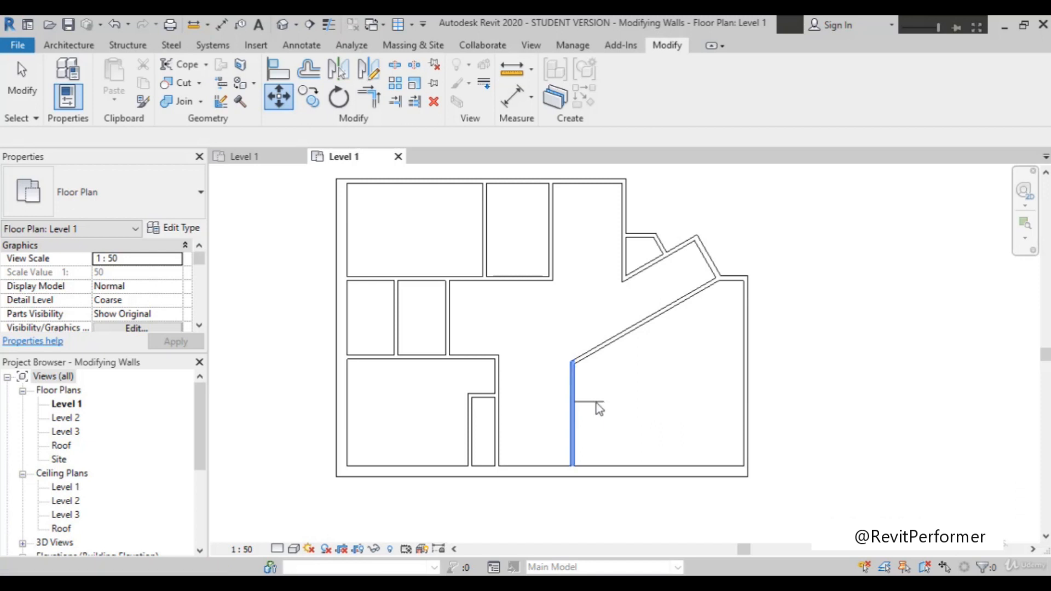
pyautogui.press('Escape')
# Try moving the vertical wall with Disjoin enabled to about 3000 mm from the neighbouring interior wall, and undo the move.
pyautogui.click(573, 406)
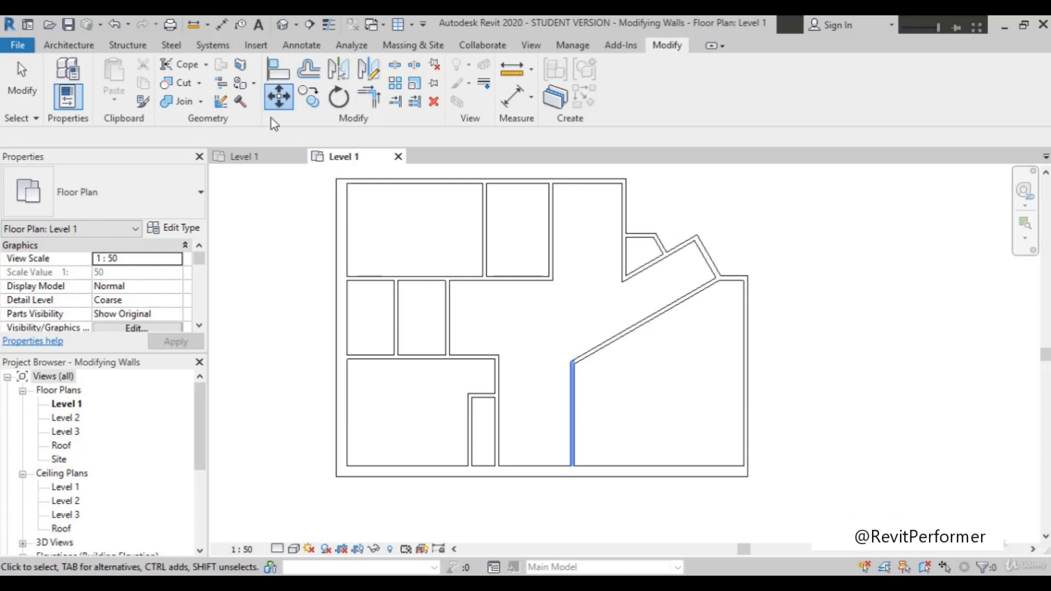
pyautogui.click(278, 102)
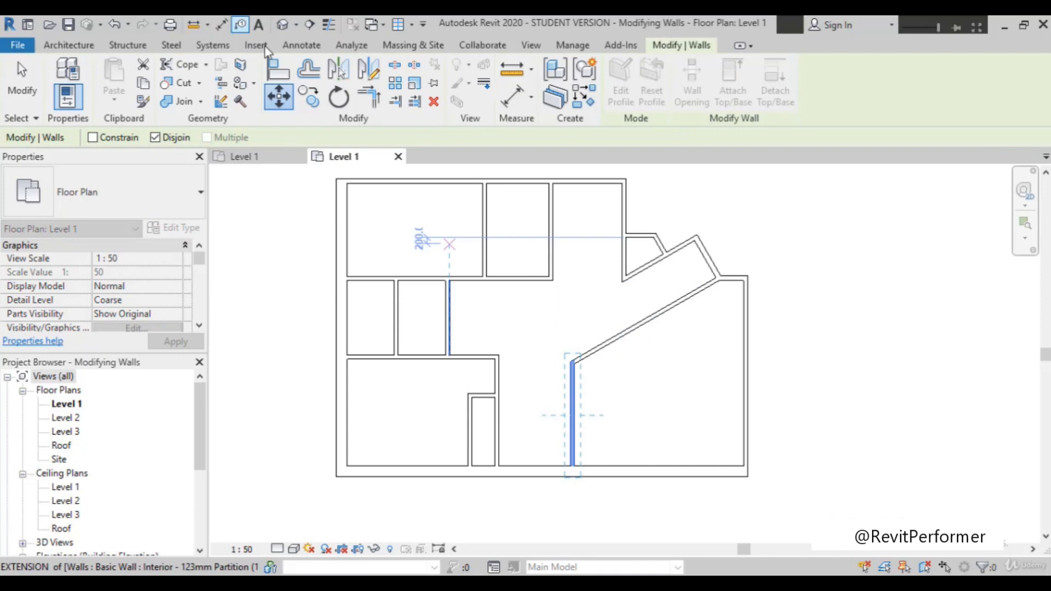
pyautogui.click(586, 422)
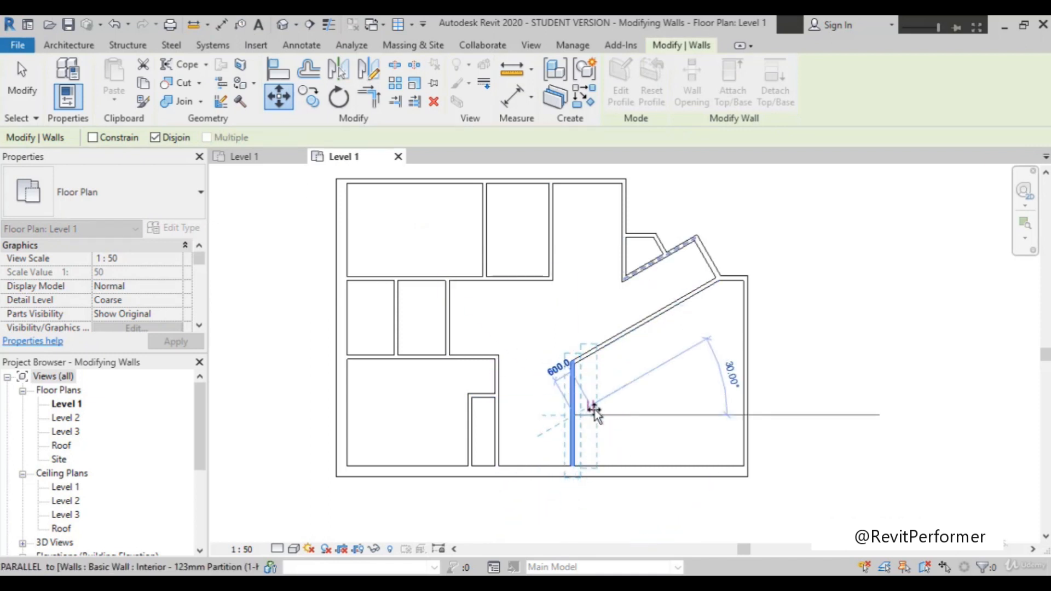
pyautogui.click(596, 415)
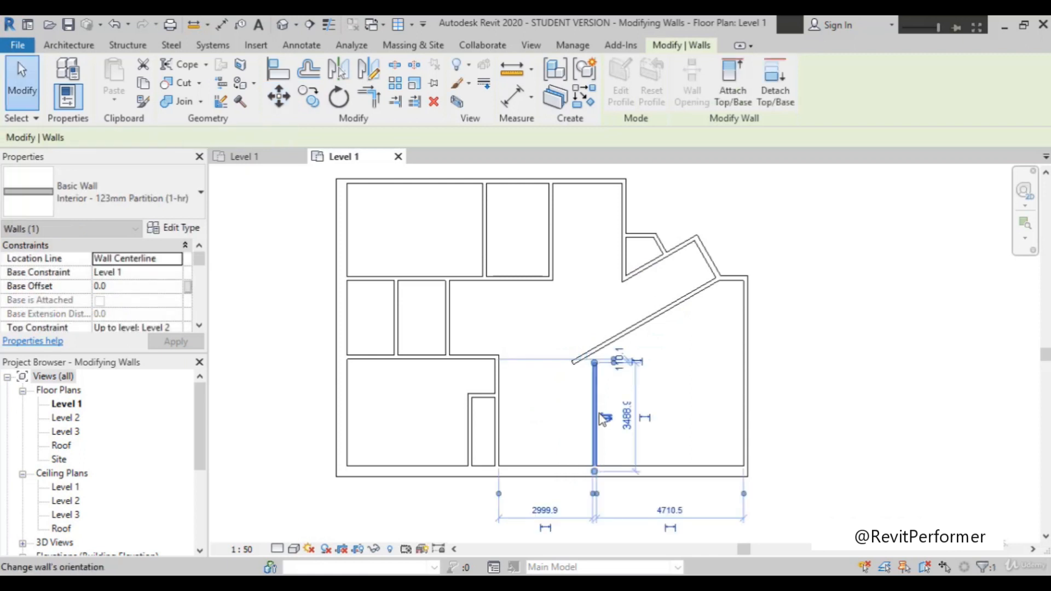
pyautogui.scroll(2, 597, 421)
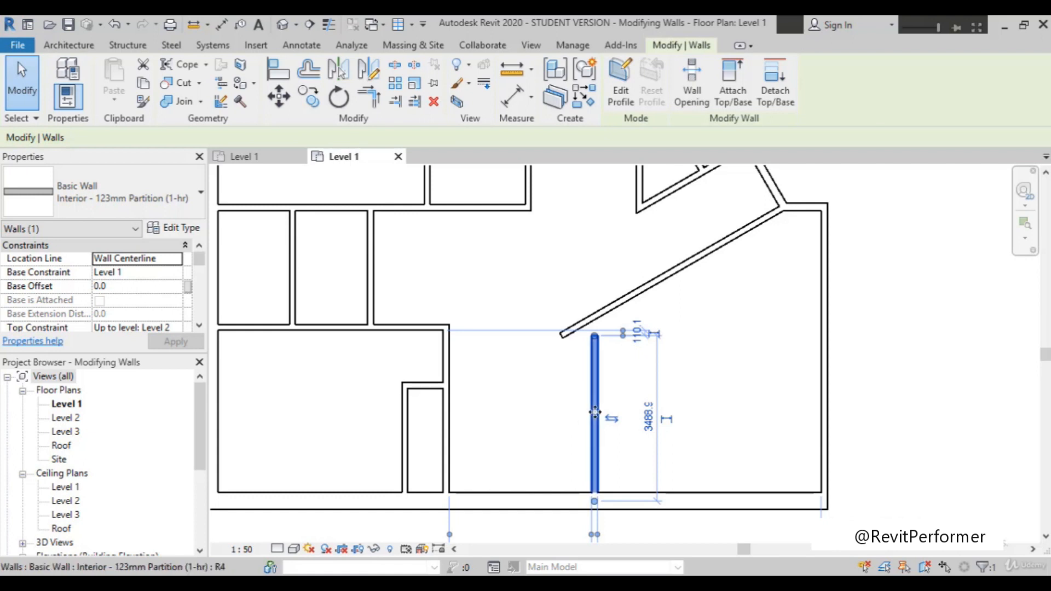
pyautogui.scroll(-2, 595, 408)
pyautogui.hotkey('ctrl', 'z')
# Move the vertical wall about 500 mm horizontally away from the small rooms with Disjoin turned off.
pyautogui.click(573, 415)
pyautogui.click(279, 97)
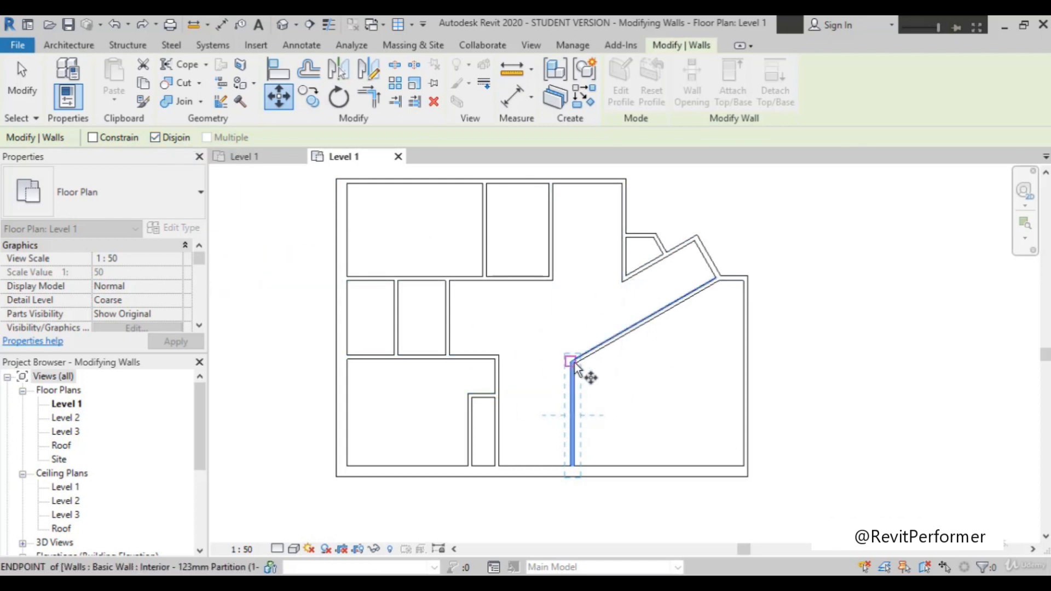
pyautogui.click(155, 138)
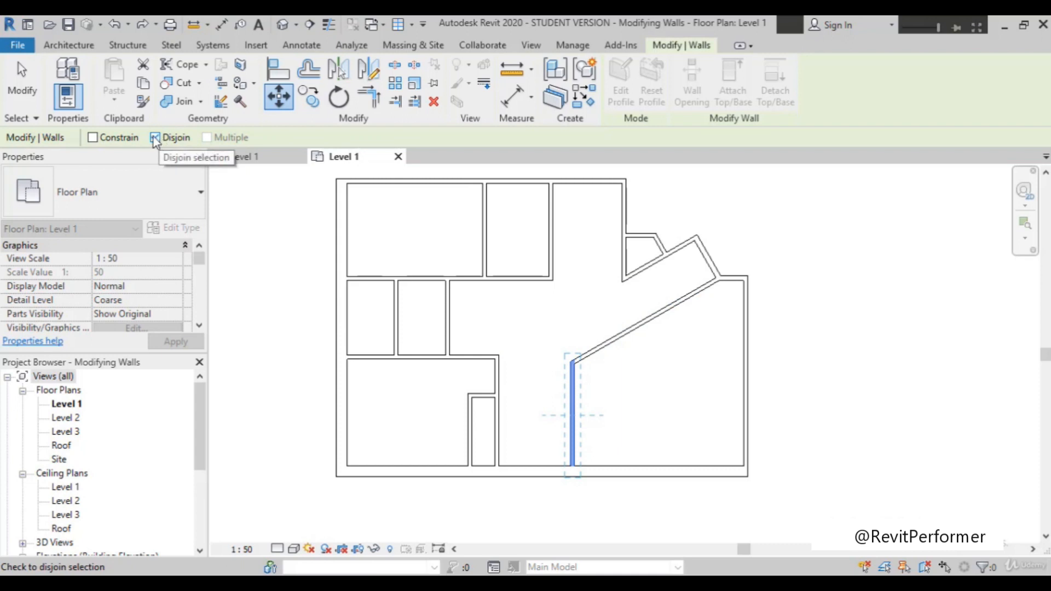
pyautogui.click(571, 414)
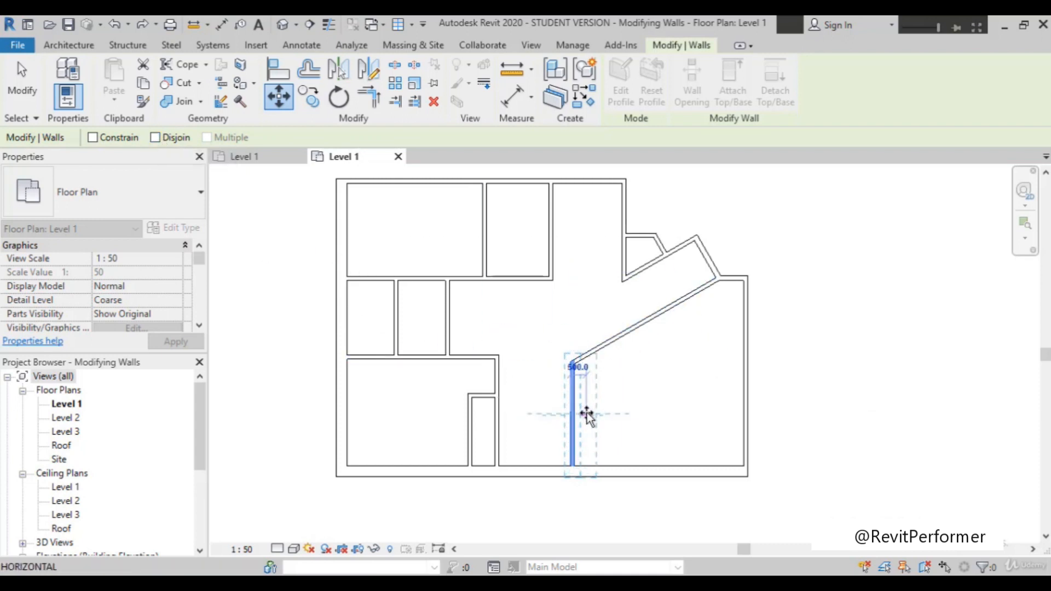
pyautogui.click(588, 414)
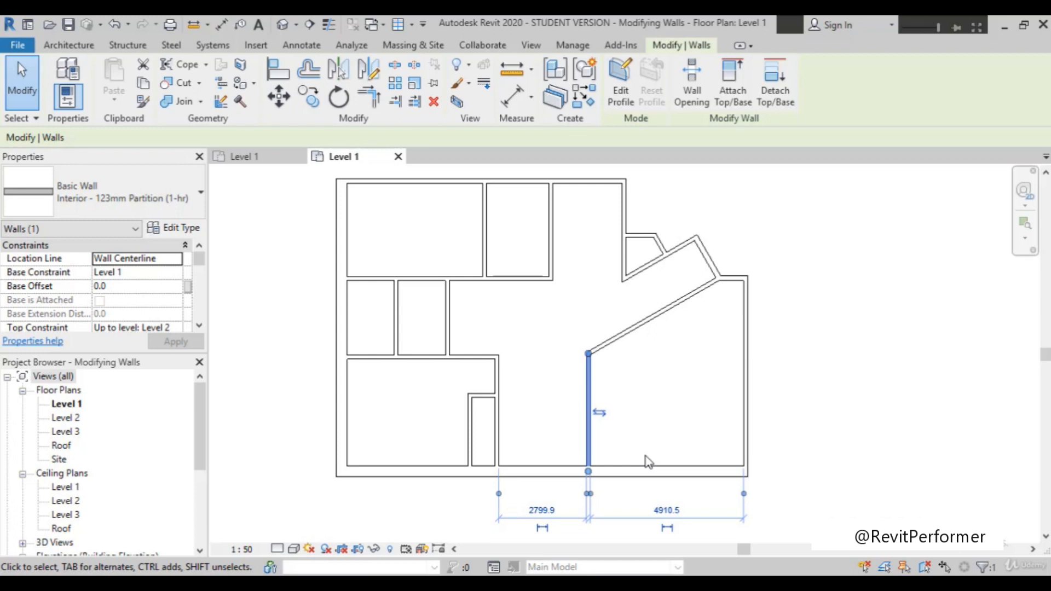
# Set the distance between the moved vertical wall and the neighbouring interior wall to 3750 mm, and deselect the wall.
pyautogui.click(544, 511)
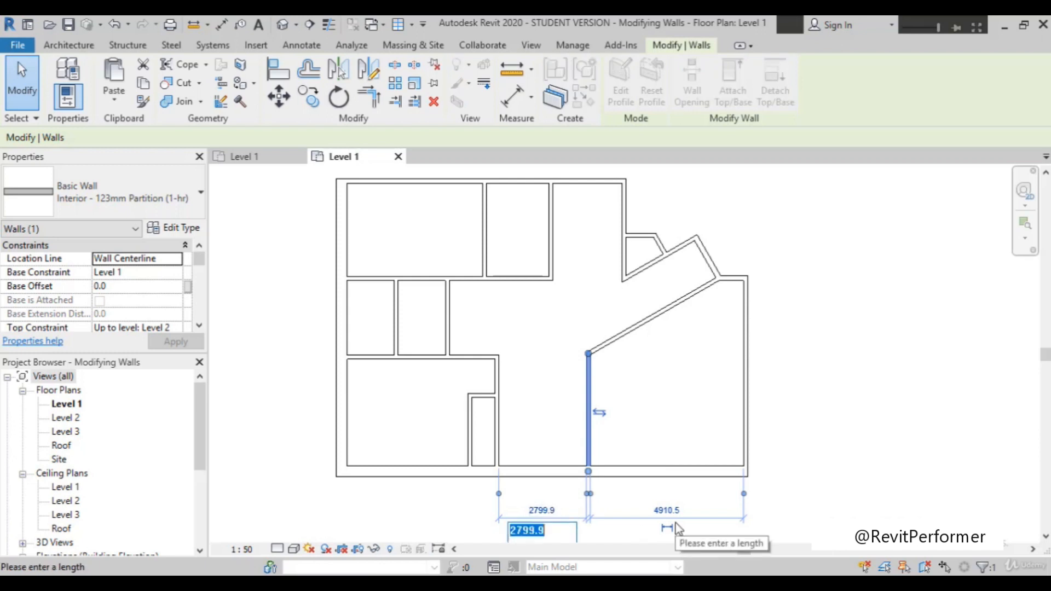
pyautogui.write('3750')
pyautogui.press('Return')
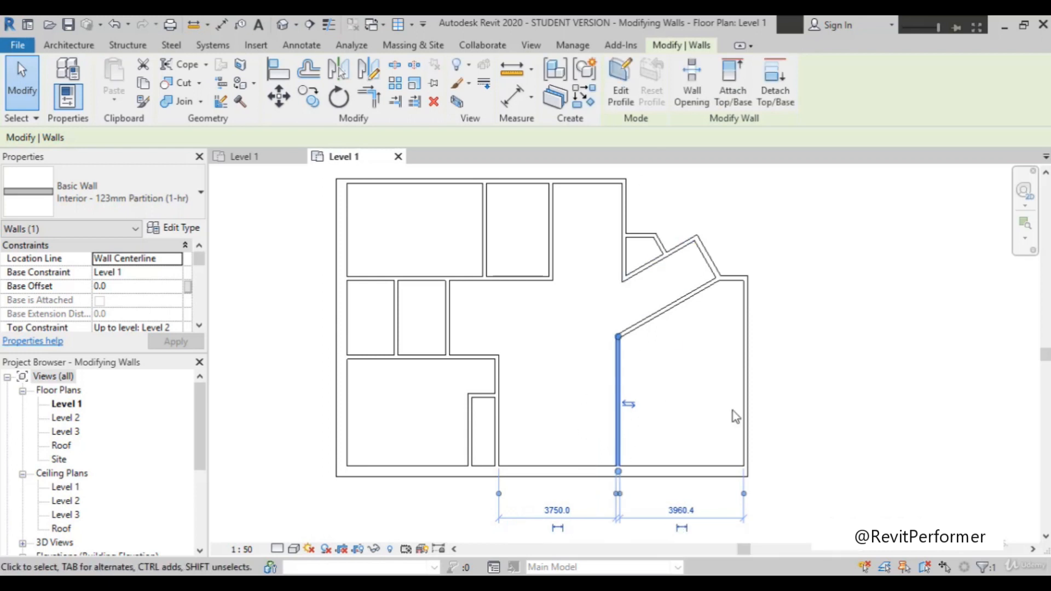
pyautogui.click(805, 367)
pyautogui.scroll(-1, 657, 388)
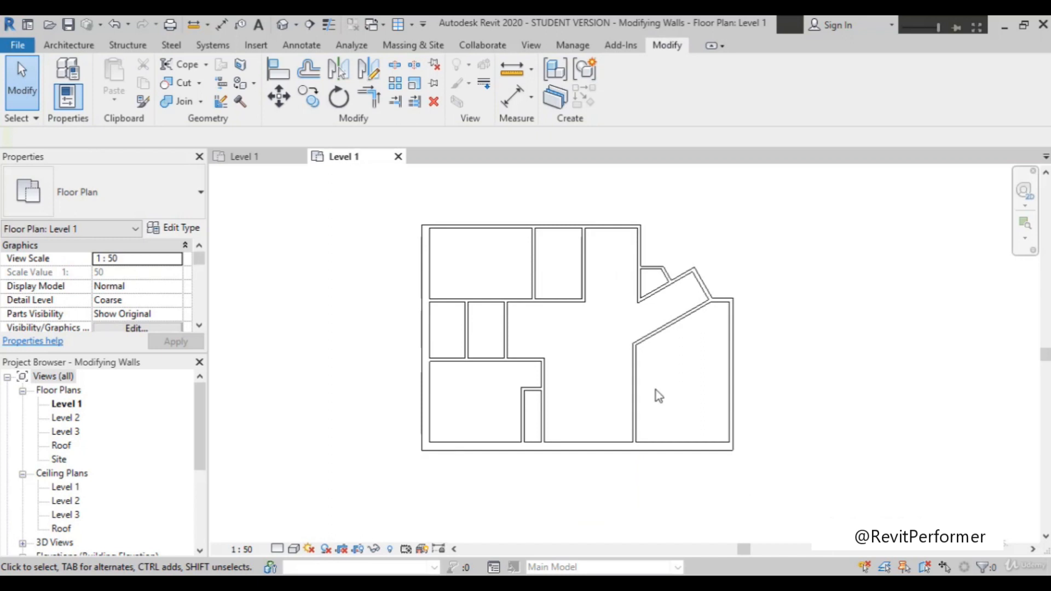
pyautogui.scroll(1, 658, 387)
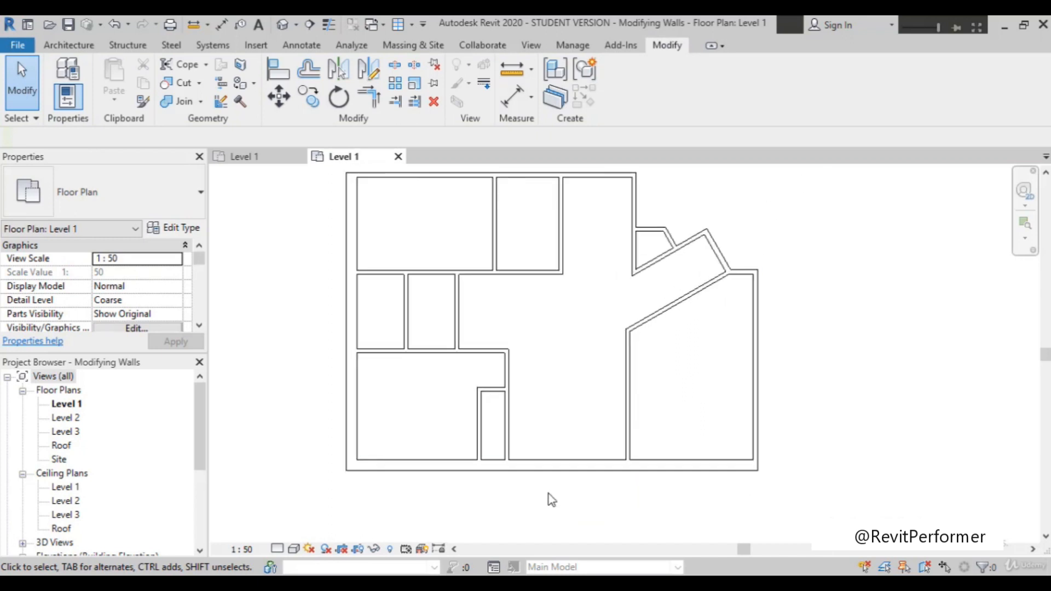
pyautogui.scroll(-1, 549, 496)
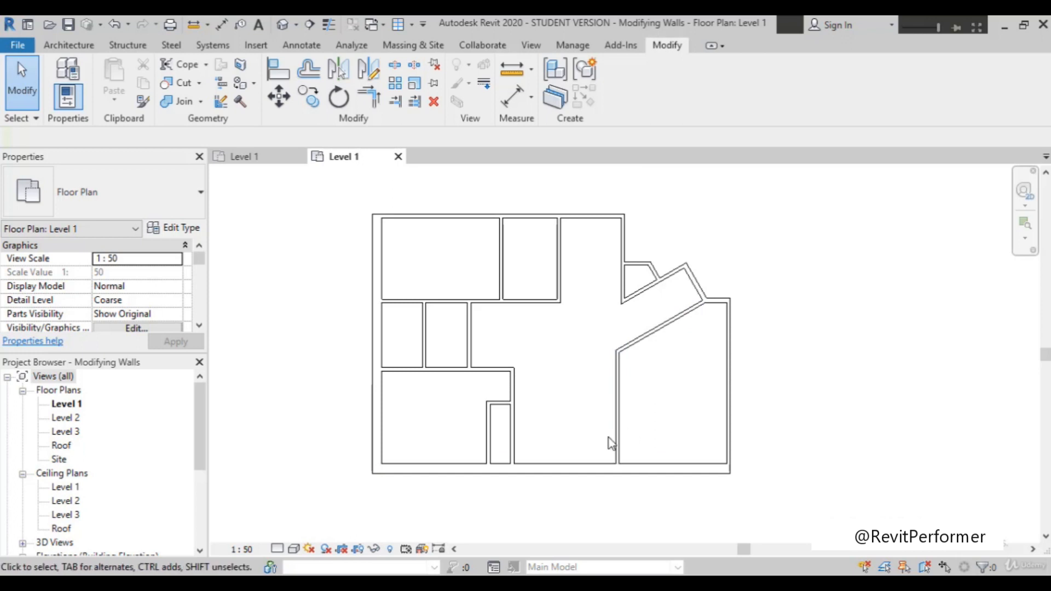
pyautogui.scroll(2, 611, 443)
pyautogui.scroll(-2, 734, 334)
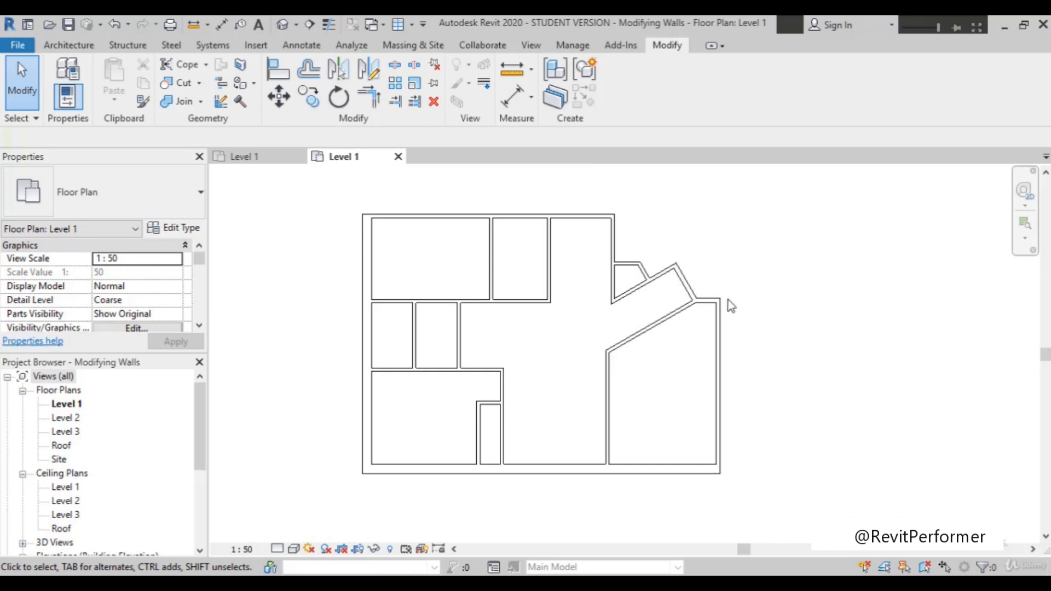
# Draw two chained 123mm partition walls enclosing a small room below the diagonal wall's lower end, with the horizontal wall about 1366 mm long.
pyautogui.scroll(1, 725, 322)
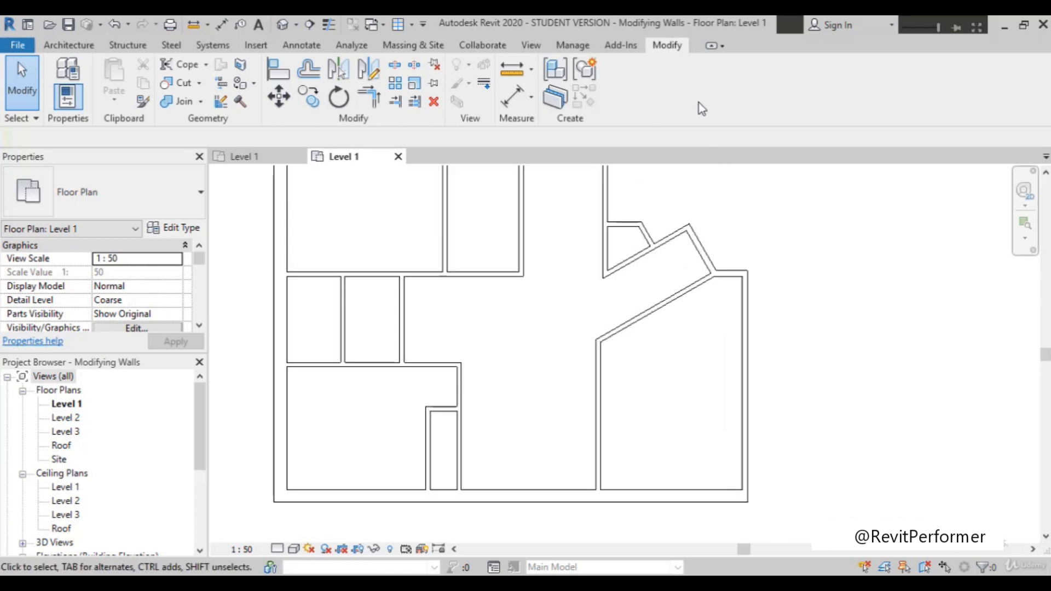
pyautogui.click(68, 45)
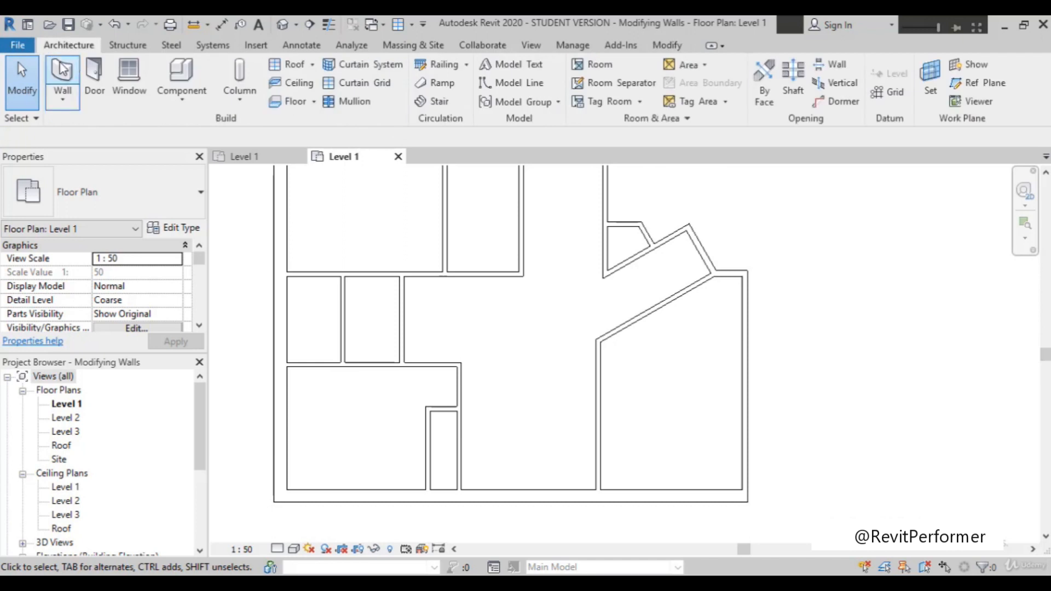
pyautogui.press('w')
pyautogui.press('a')
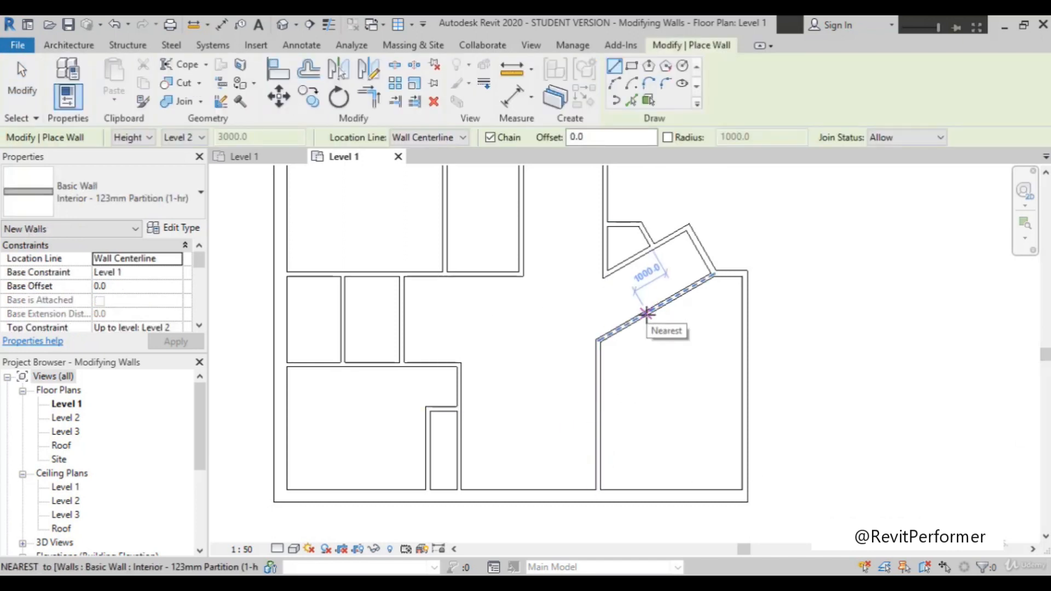
pyautogui.click(647, 314)
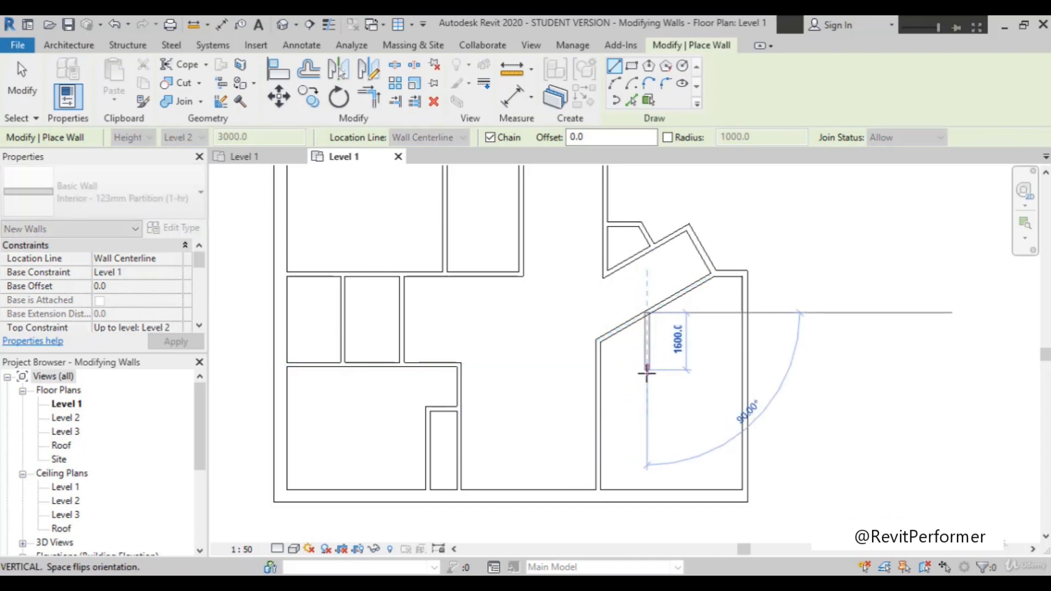
pyautogui.click(646, 378)
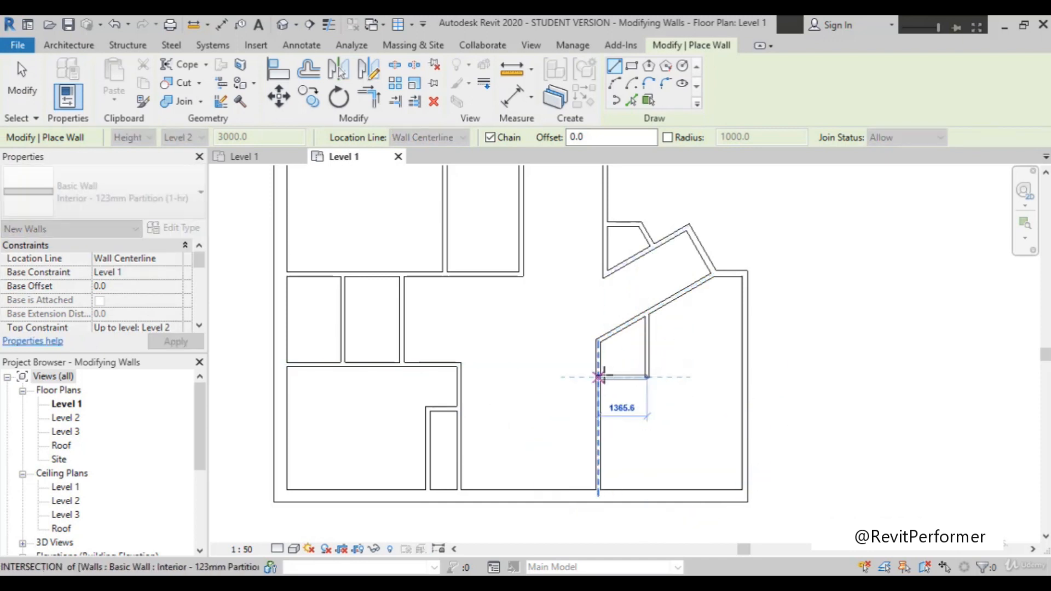
pyautogui.click(600, 377)
pyautogui.press('Escape')
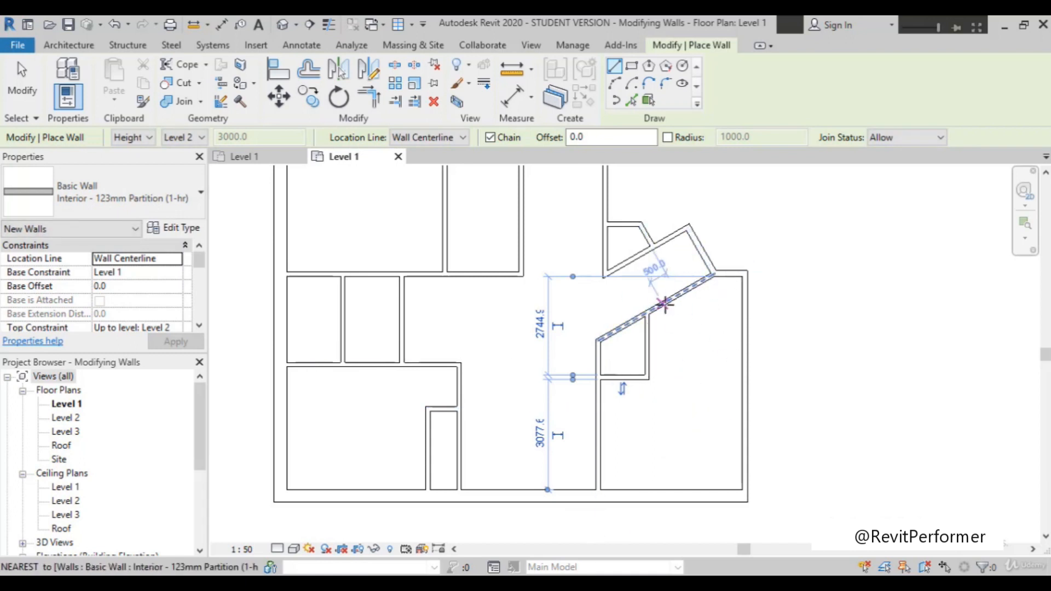
# Draw a vertical partition wall about 3000 mm down from the diagonal wall and continue it horizontally to the outer wall to enclose a second room.
pyautogui.click(680, 296)
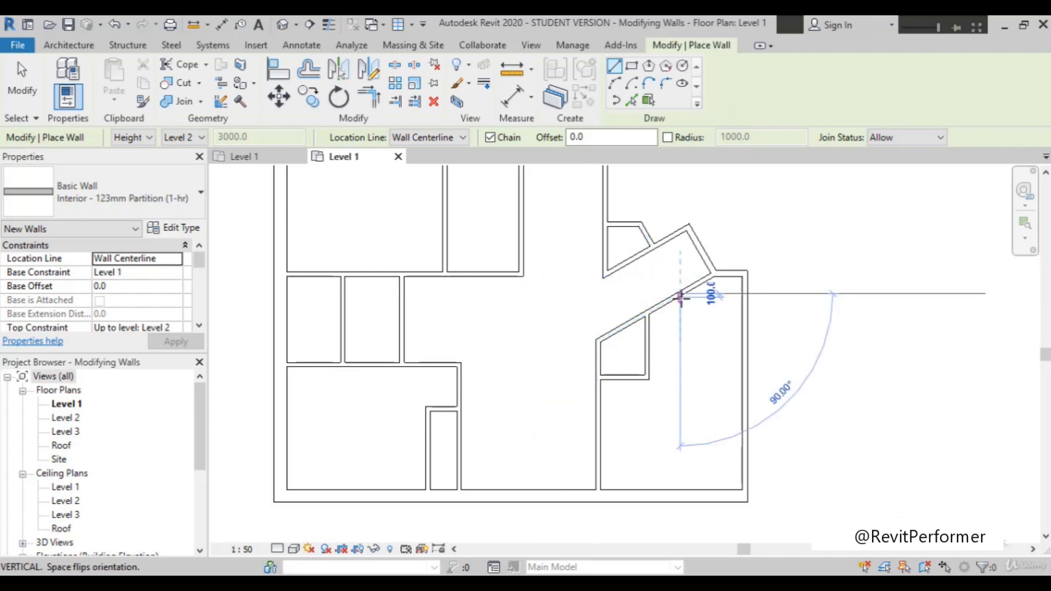
pyautogui.click(685, 401)
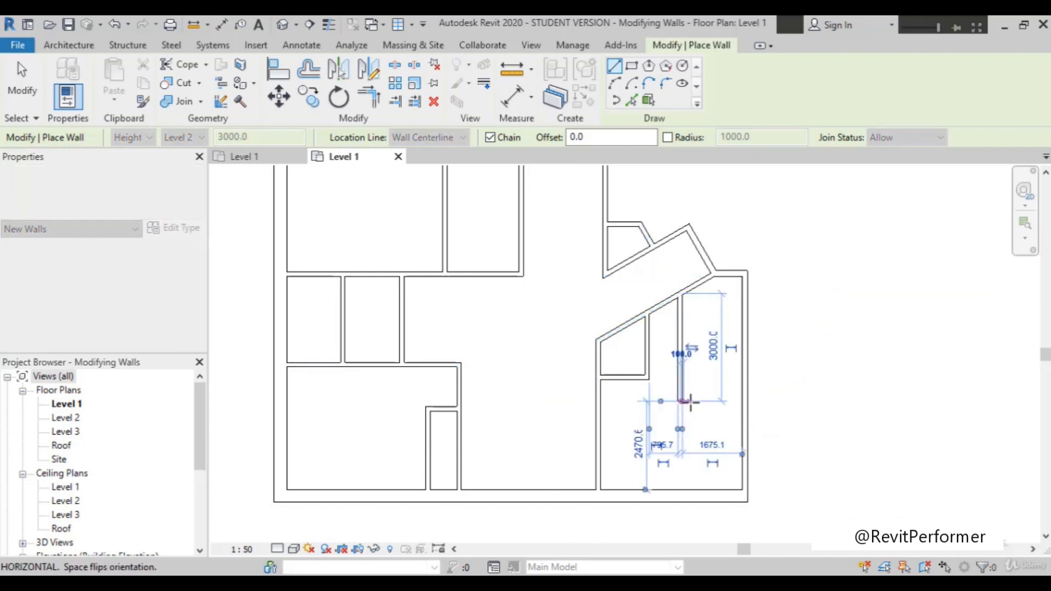
pyautogui.click(744, 403)
pyautogui.press('Escape')
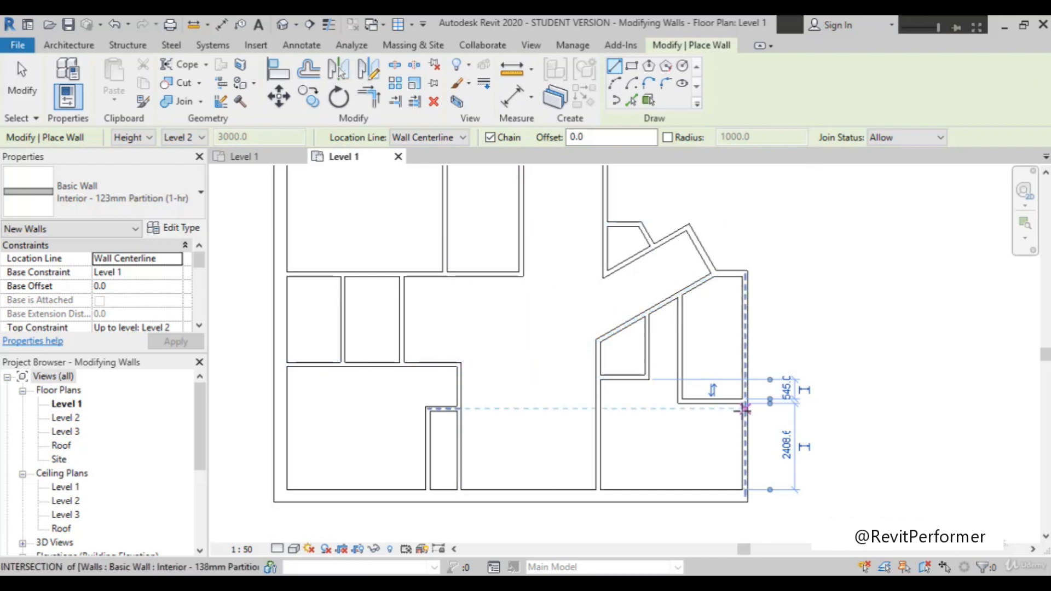
# Try splitting the diagonal wall at one point between the two new rooms with Delete Inner Segment turned off.
pyautogui.scroll(2, 652, 347)
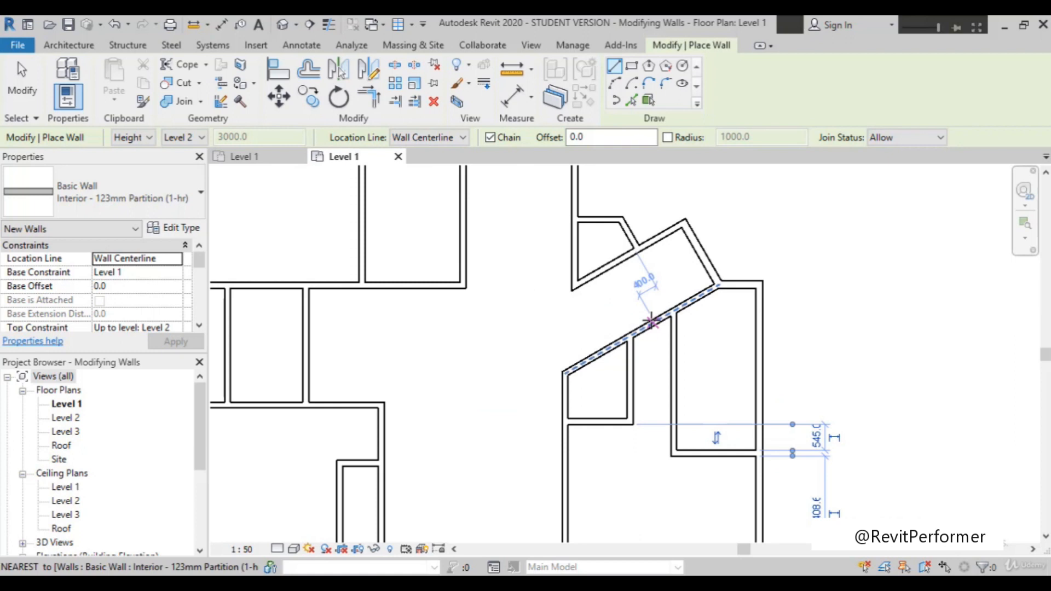
pyautogui.click(675, 320)
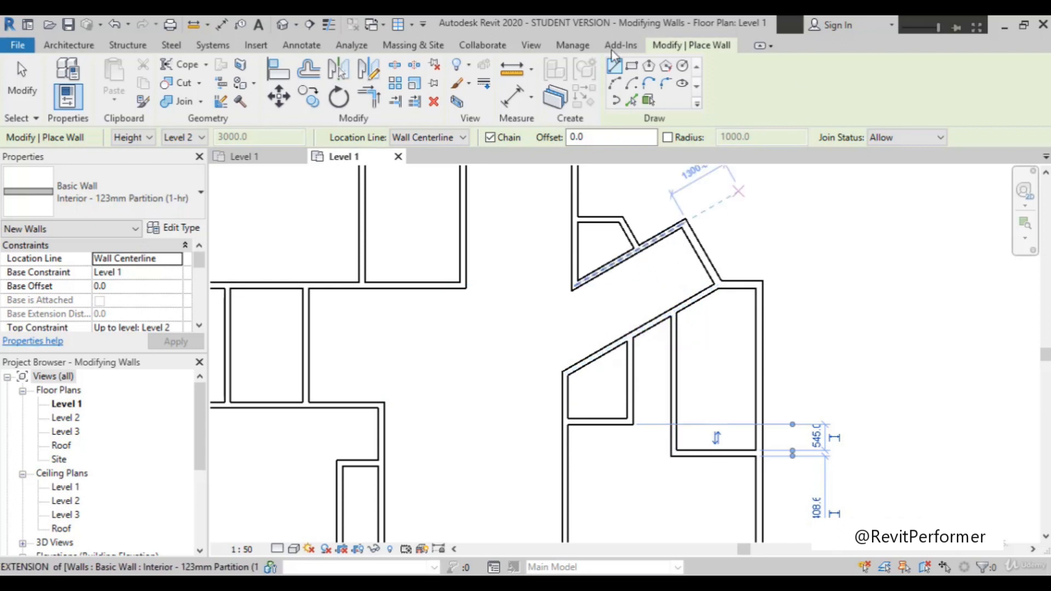
pyautogui.click(395, 66)
pyautogui.scroll(2, 657, 323)
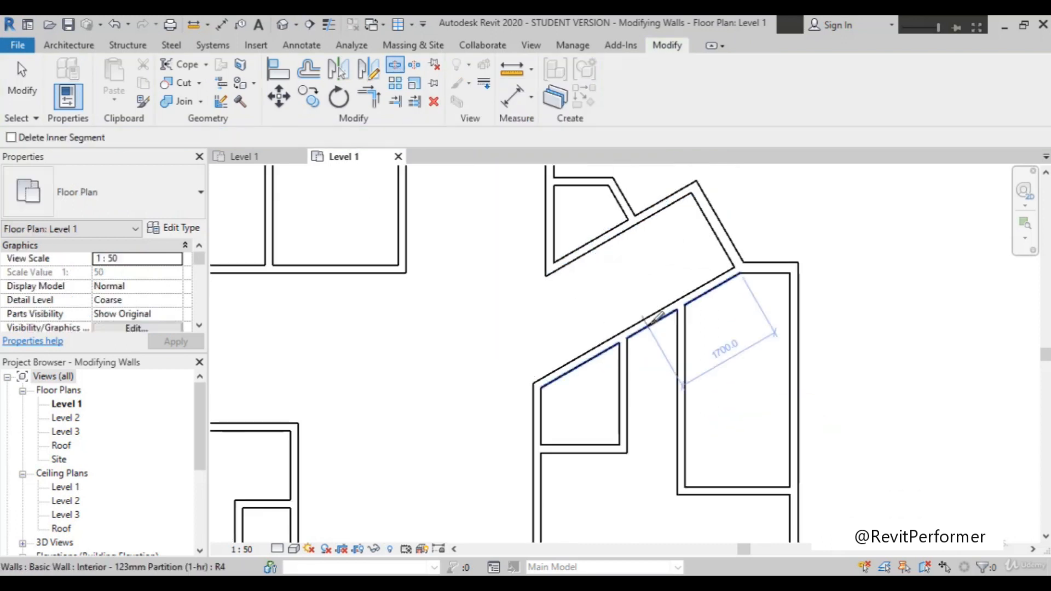
pyautogui.click(646, 322)
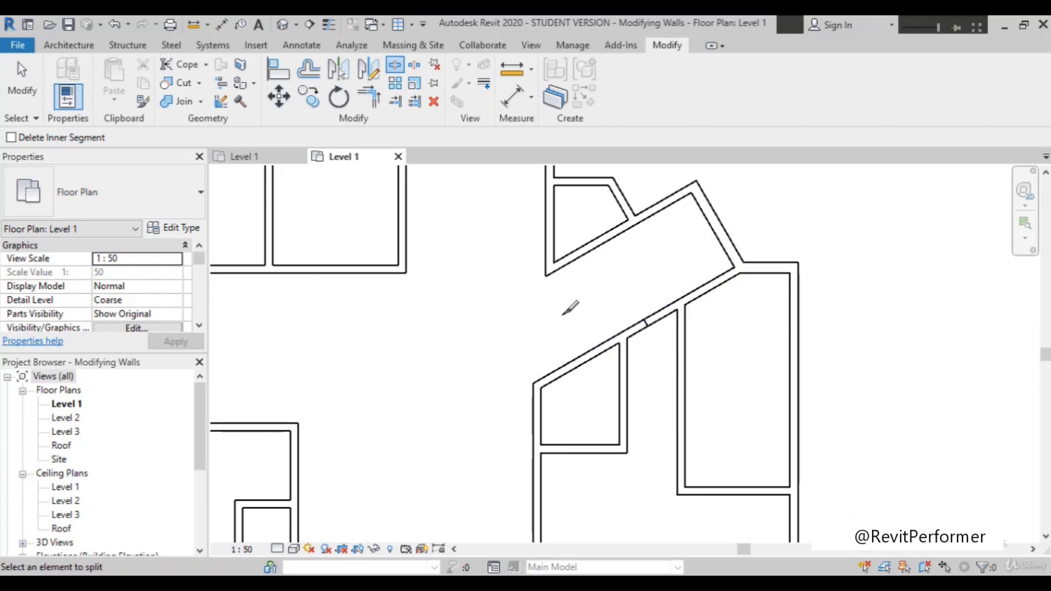
# Split the diagonal wall at both new vertical walls with Delete Inner Segment enabled to remove the section between them, and leave the Split tool.
pyautogui.scroll(1, 679, 309)
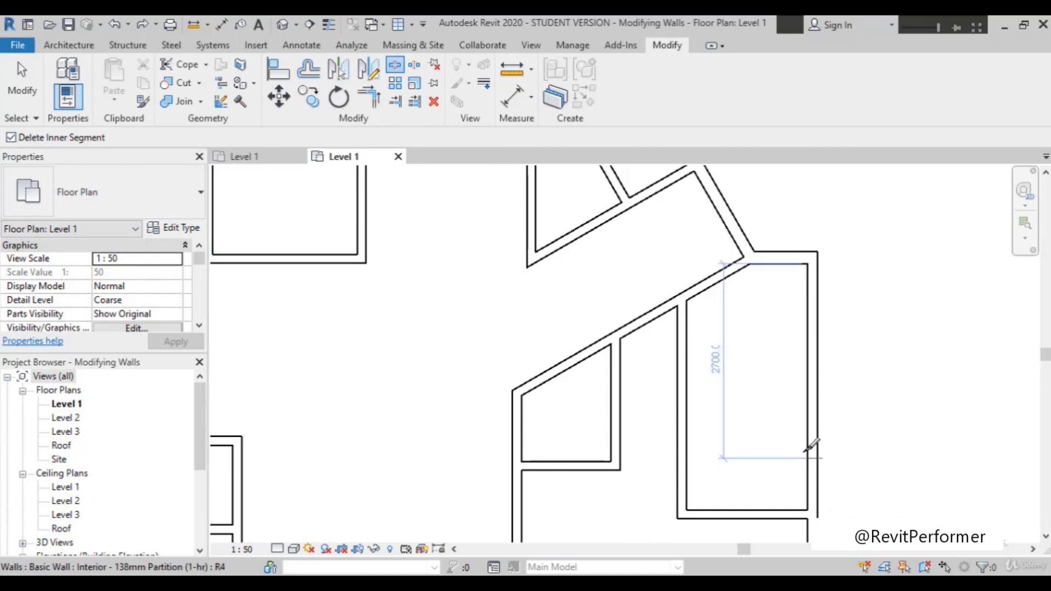
pyautogui.scroll(2, 668, 364)
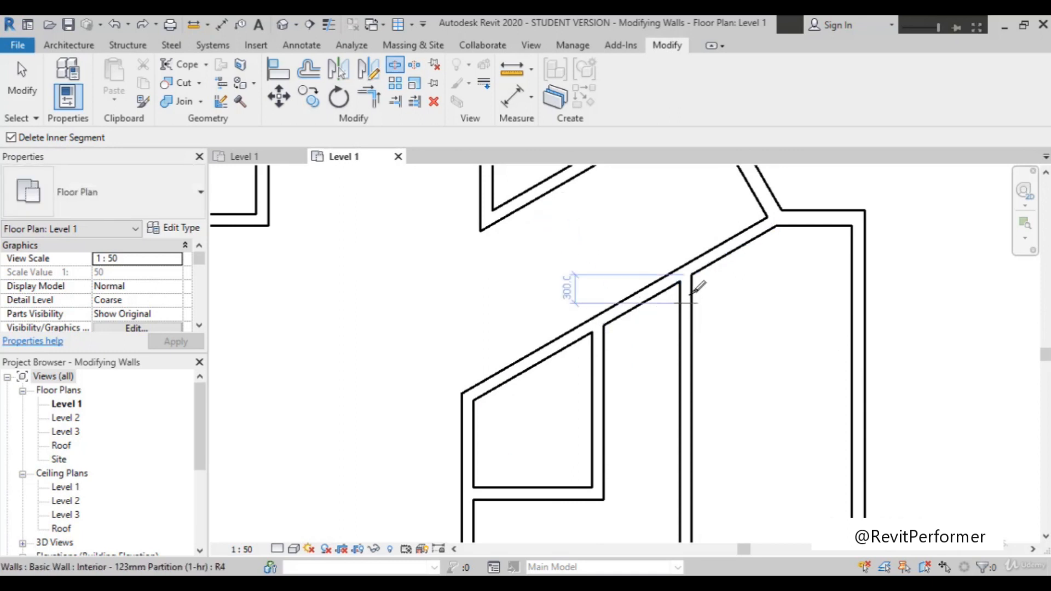
pyautogui.click(682, 269)
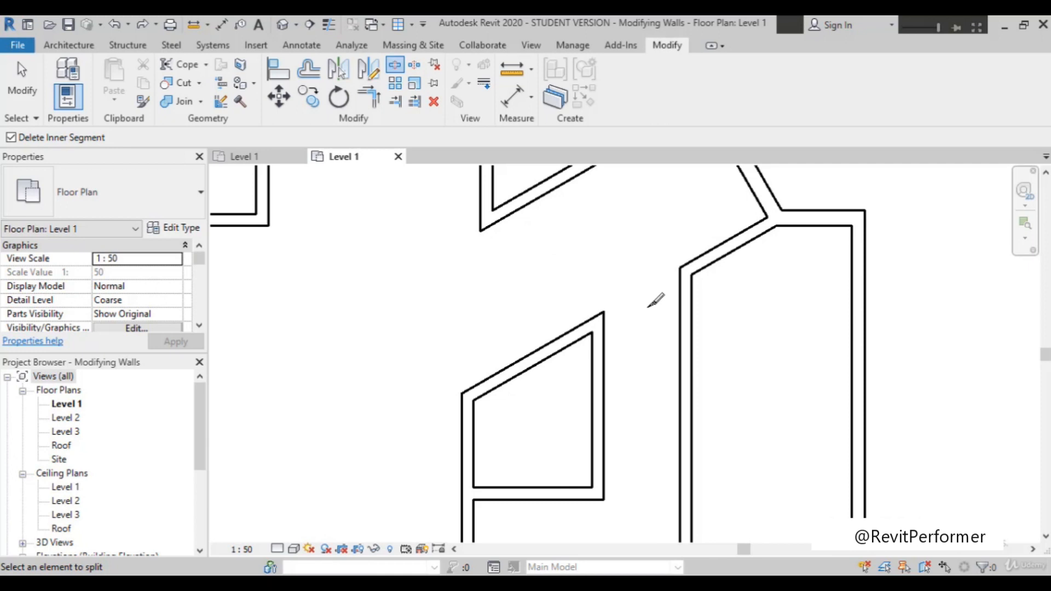
pyautogui.scroll(-3, 647, 305)
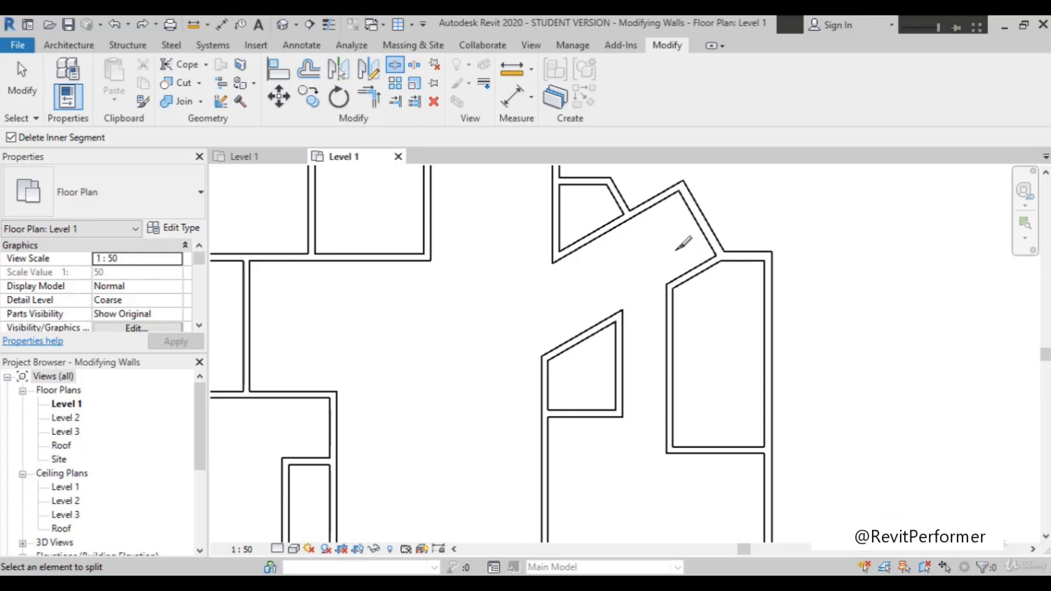
pyautogui.scroll(-4, 683, 242)
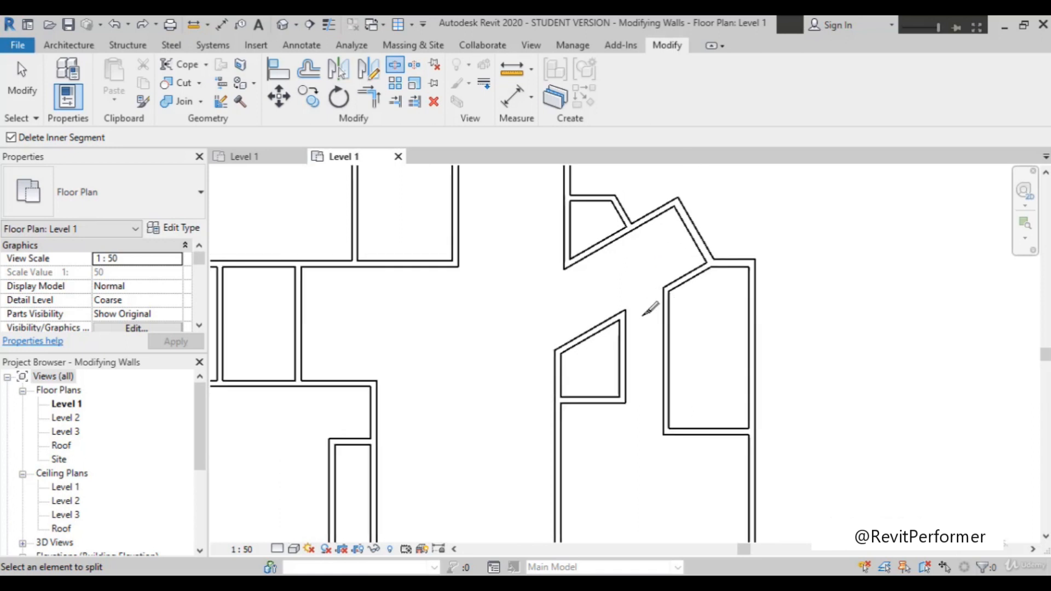
pyautogui.press('Escape')
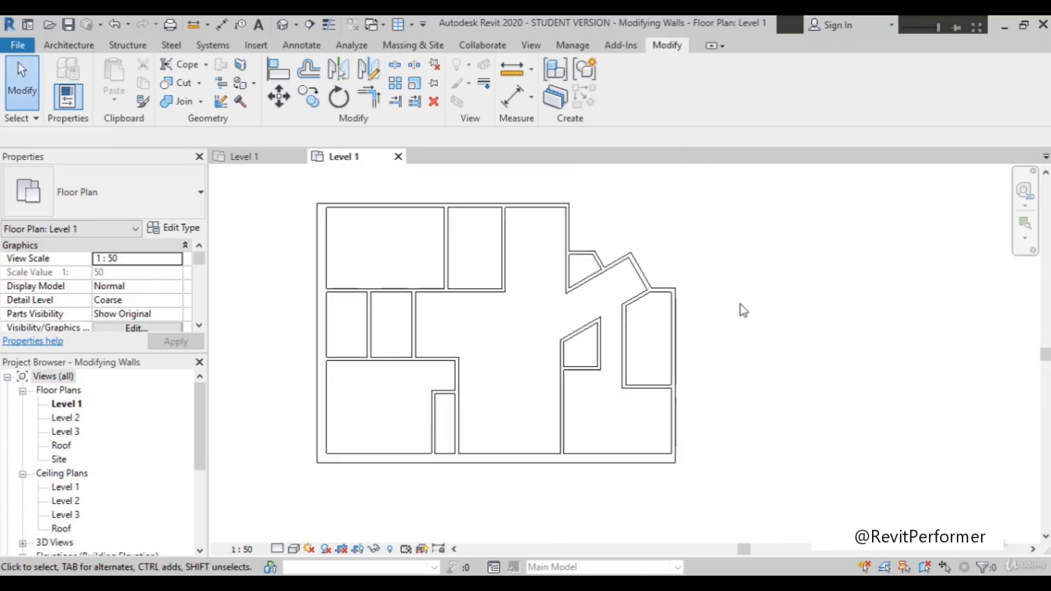
pyautogui.scroll(-1, 740, 304)
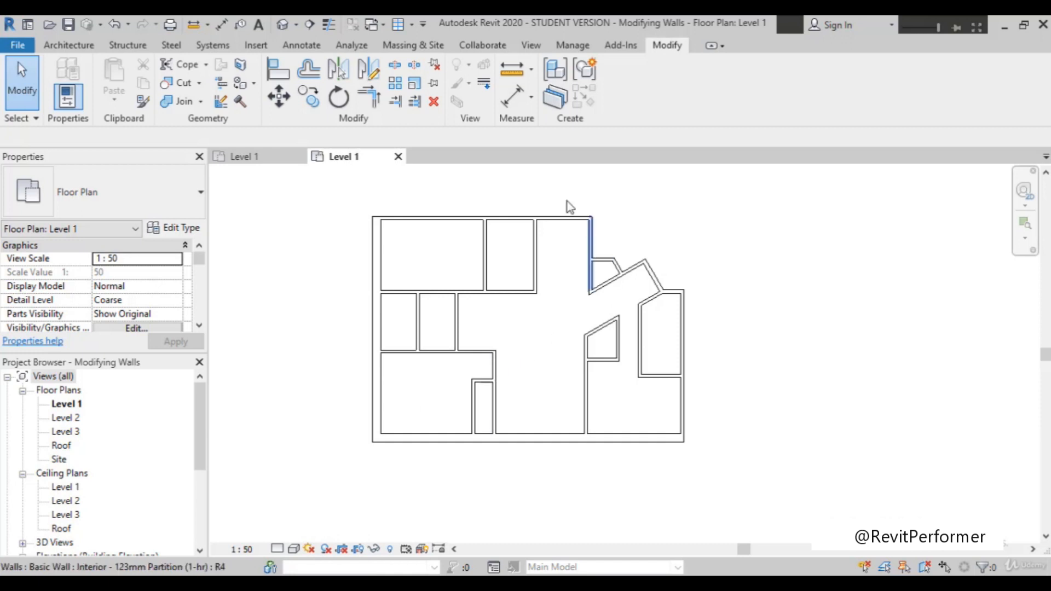
pyautogui.scroll(1, 445, 234)
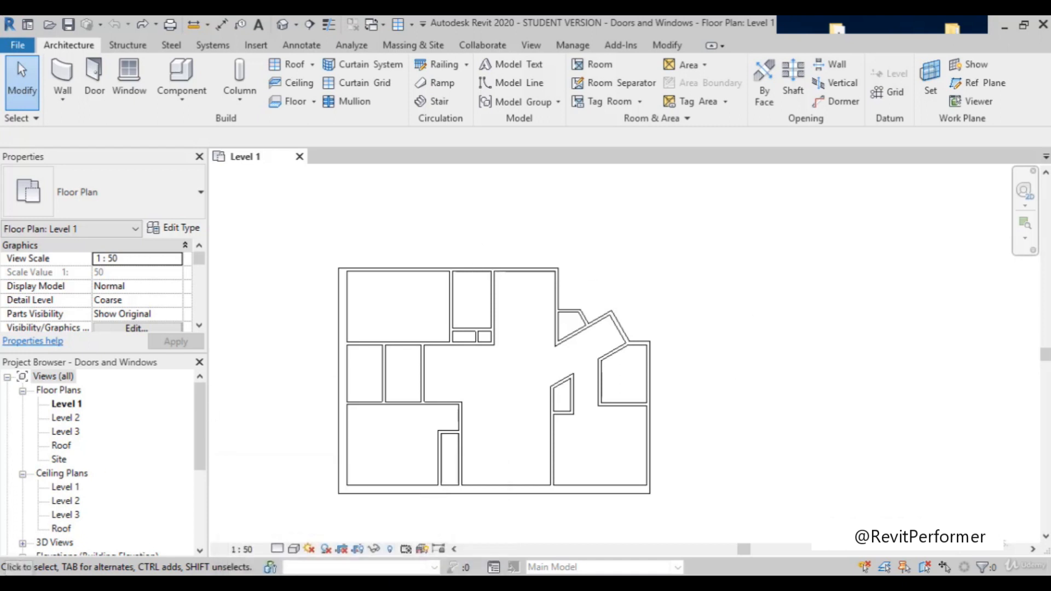
# Start placing a door and choose the type M_Door-Interior-Single-Flush_Panel-Wood 900 x 2400mm.
pyautogui.click(99, 79)
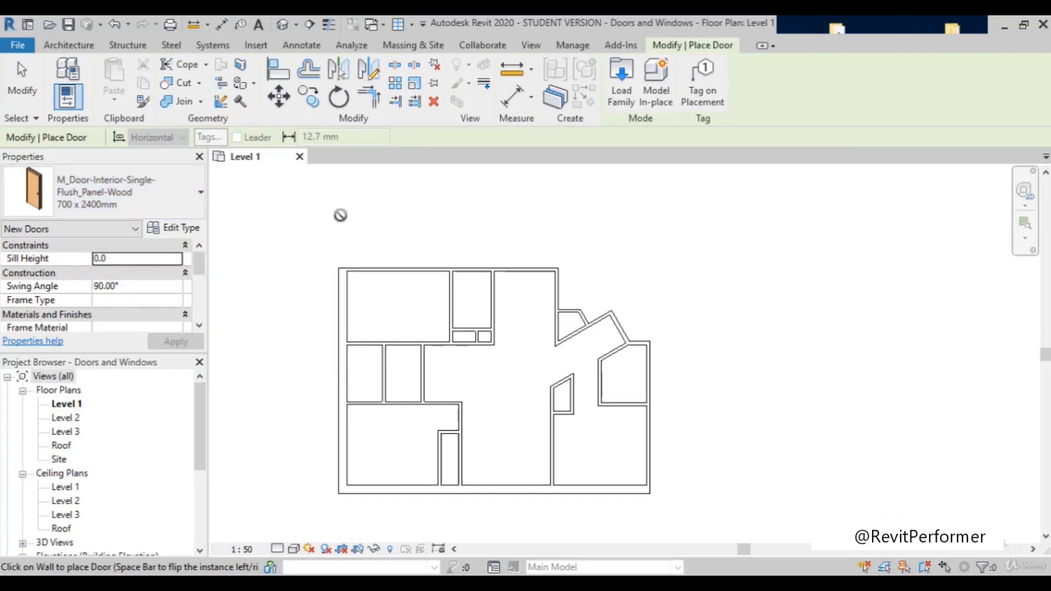
pyautogui.click(201, 196)
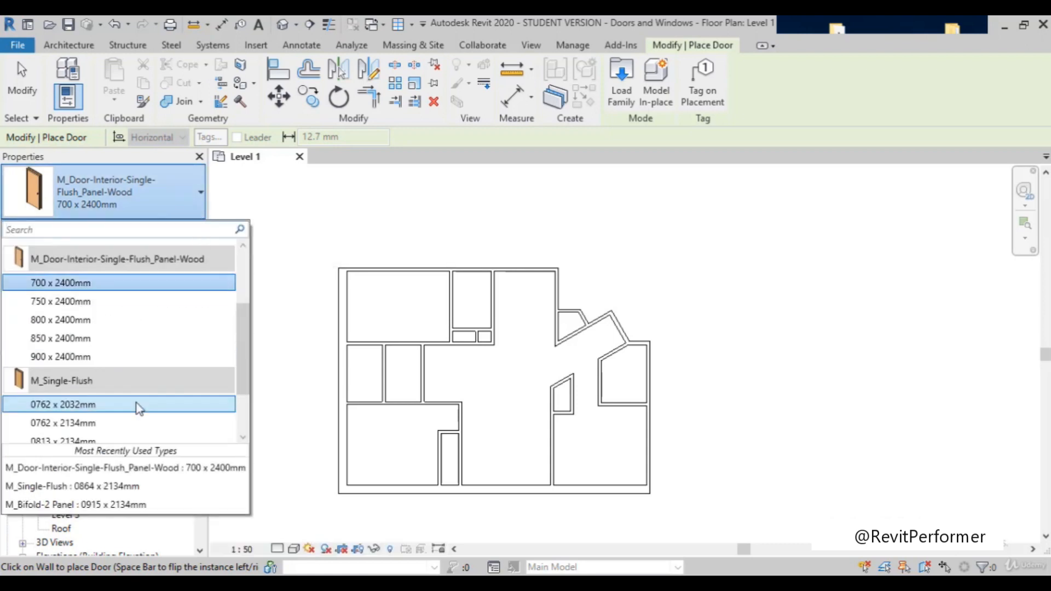
pyautogui.scroll(-2, 148, 375)
pyautogui.scroll(3, 146, 382)
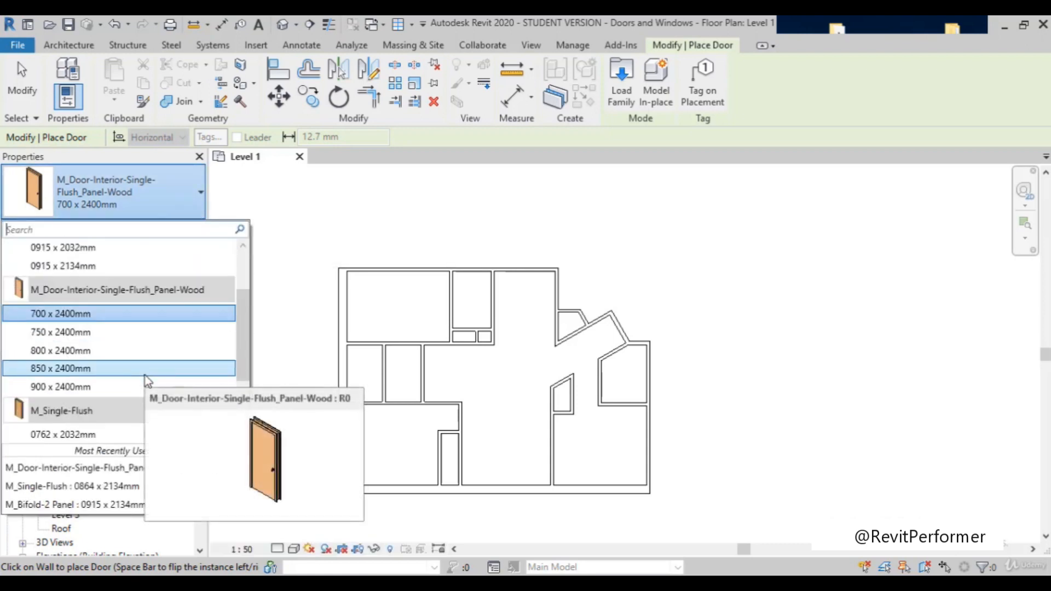
pyautogui.scroll(-2, 146, 379)
pyautogui.scroll(3, 135, 394)
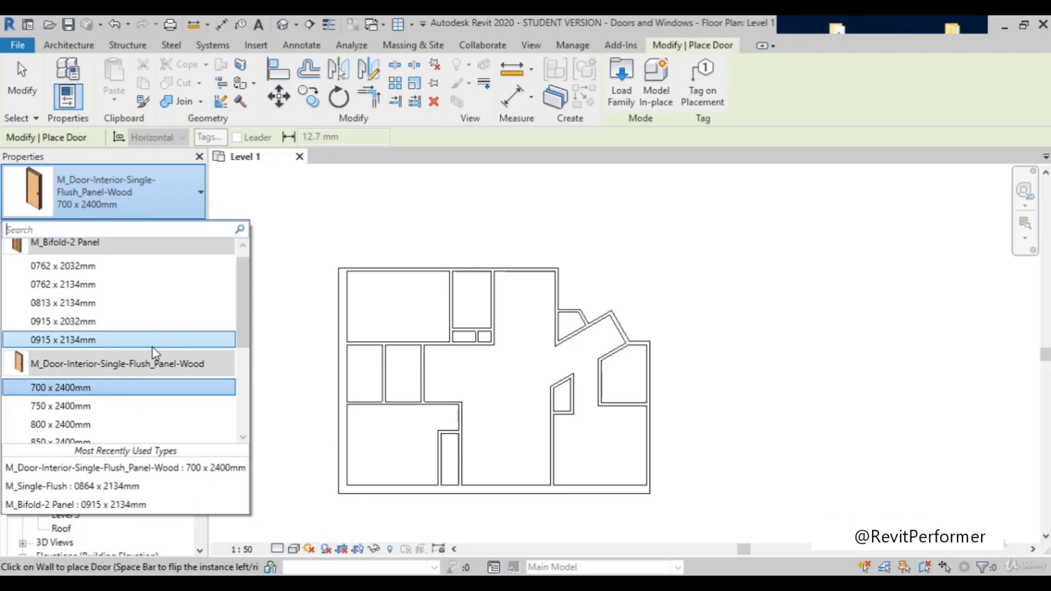
pyautogui.scroll(1, 153, 350)
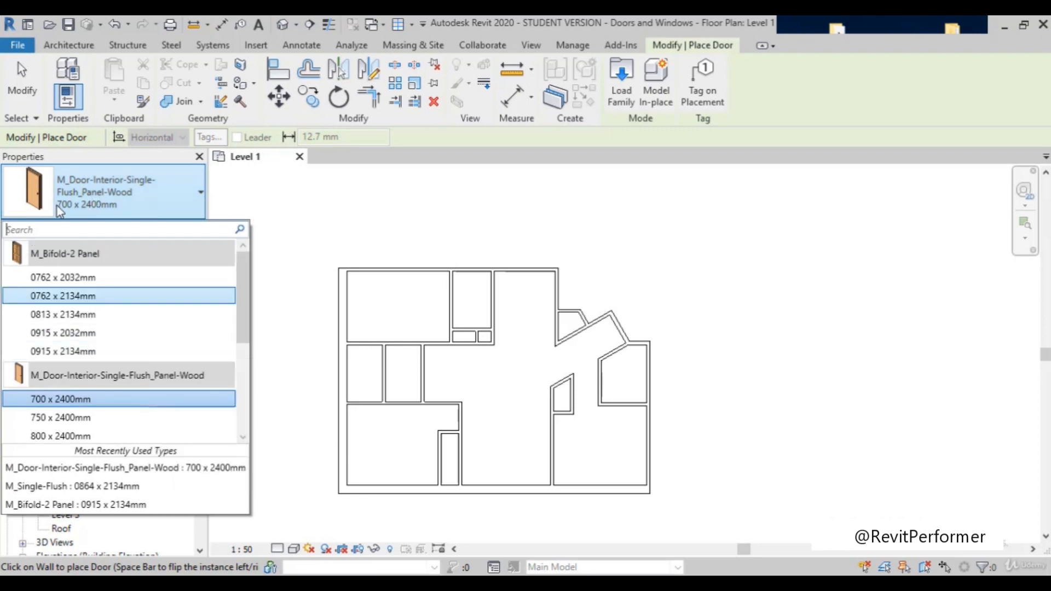
pyautogui.scroll(-2, 140, 349)
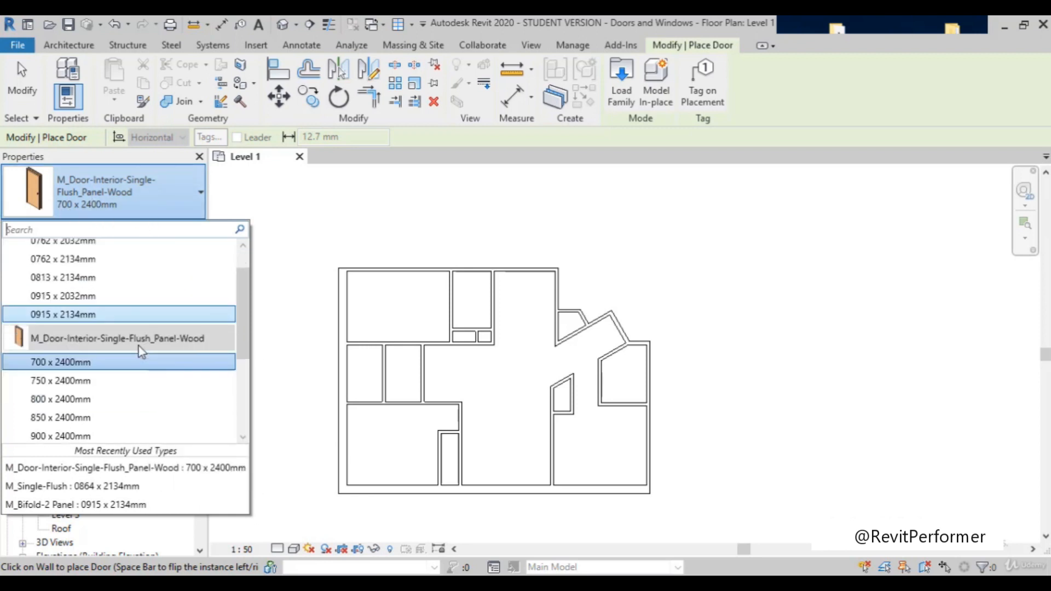
pyautogui.scroll(-4, 140, 350)
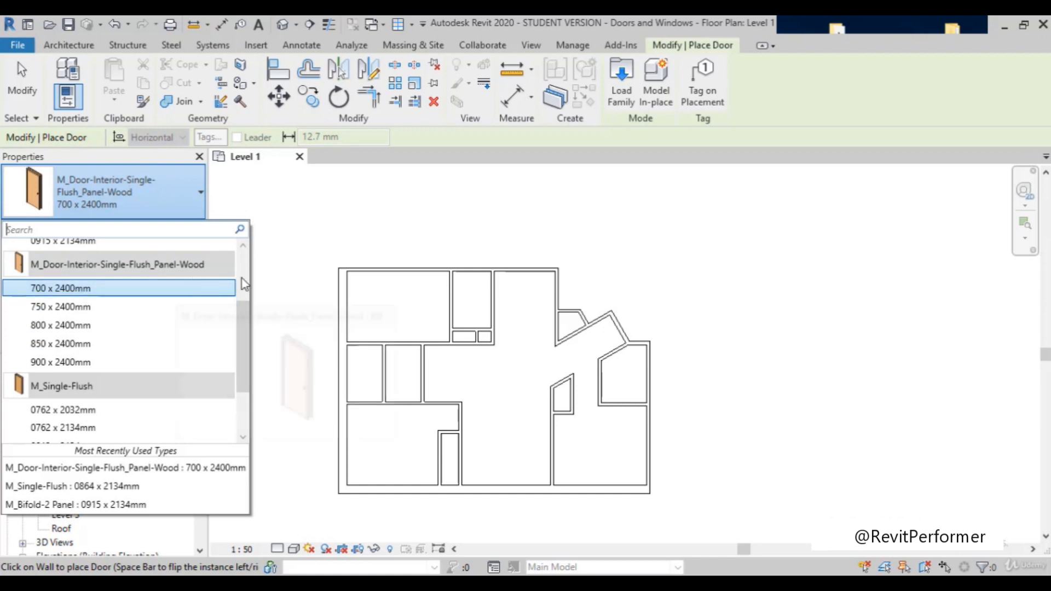
pyautogui.click(123, 363)
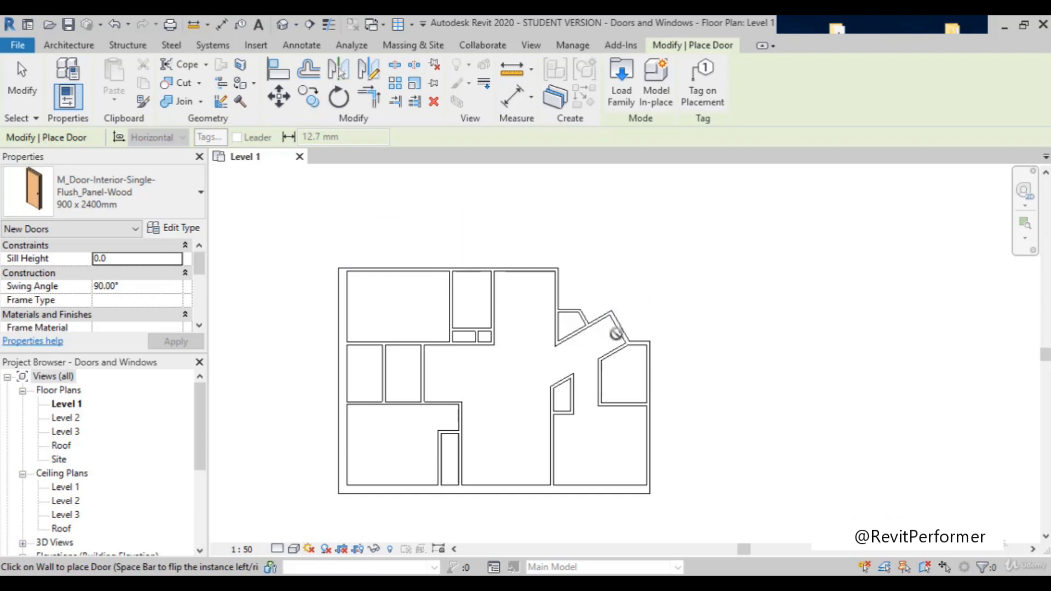
# Place the 900 x 2400mm door in the short angled entrance wall, opening inward and hinged at the wall's upper end.
pyautogui.scroll(3, 615, 332)
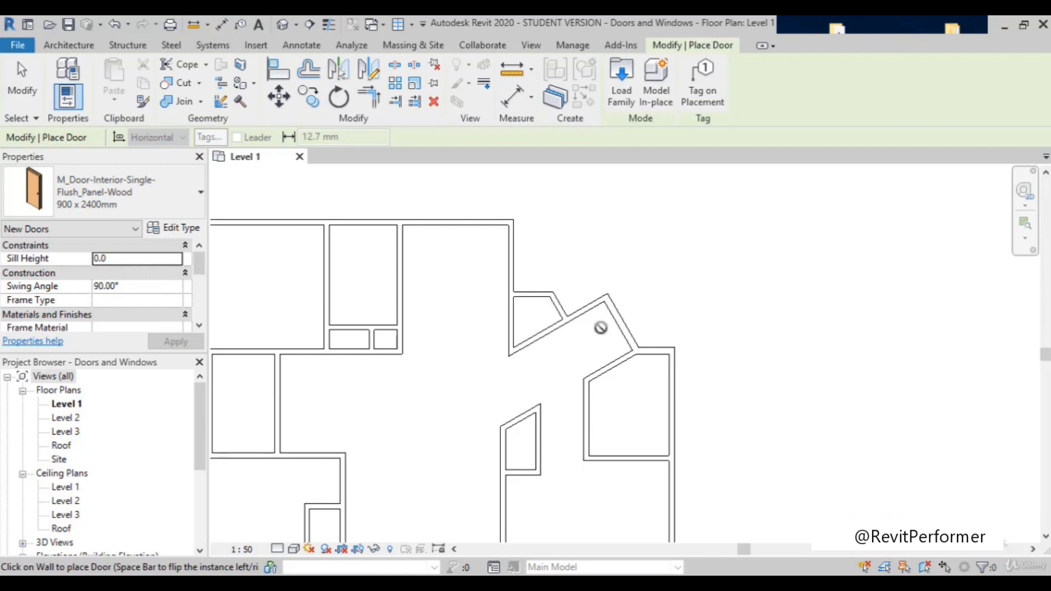
pyautogui.scroll(2, 614, 326)
pyautogui.scroll(-2, 616, 329)
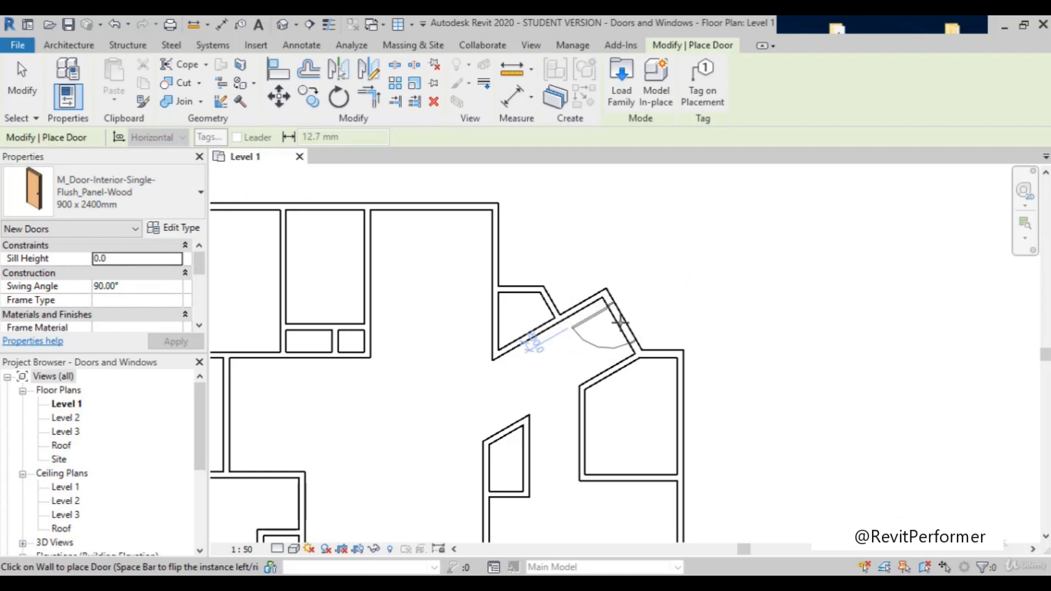
pyautogui.press('space')
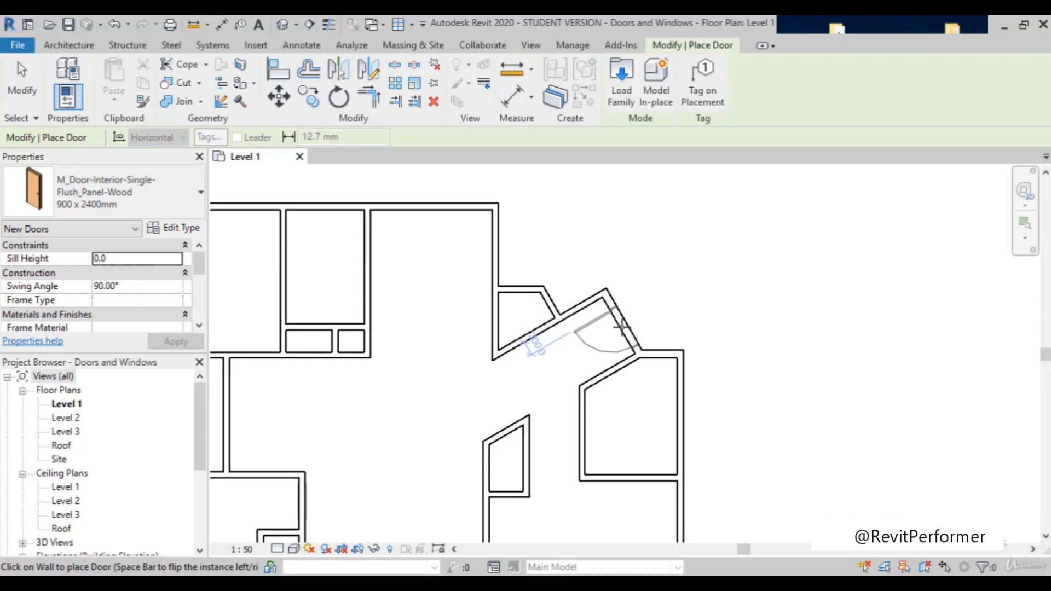
pyautogui.press('space')
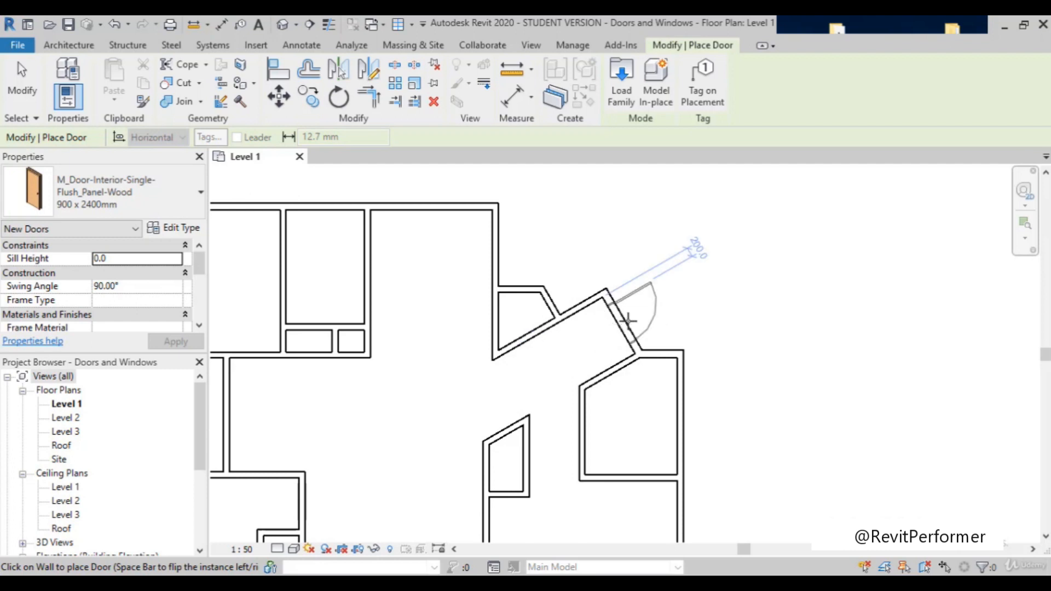
pyautogui.scroll(5, 607, 328)
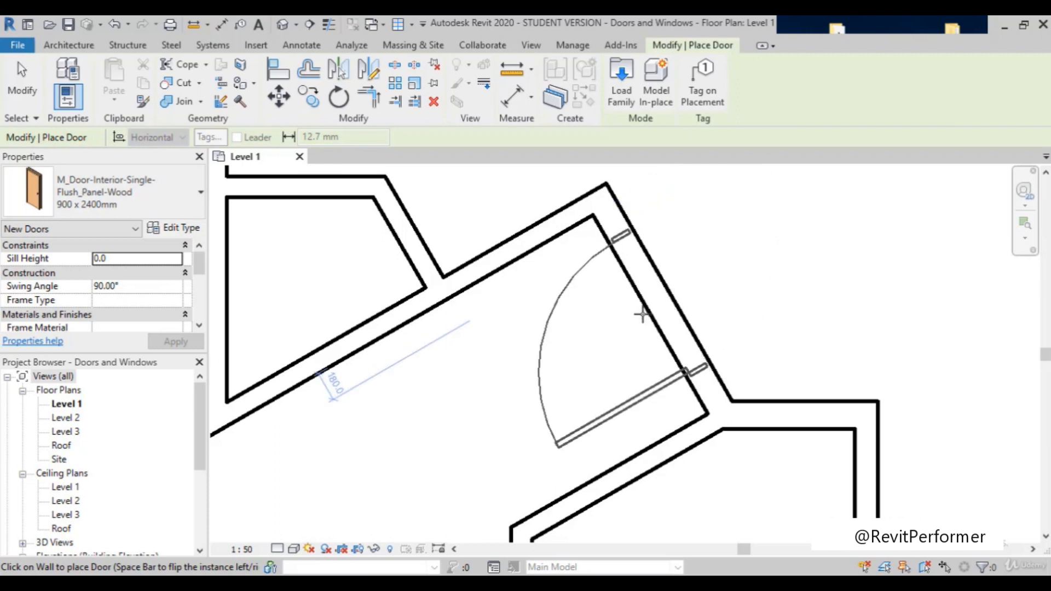
pyautogui.press('space')
pyautogui.press('space')
pyautogui.press('space')
pyautogui.press('space')
pyautogui.press('space')
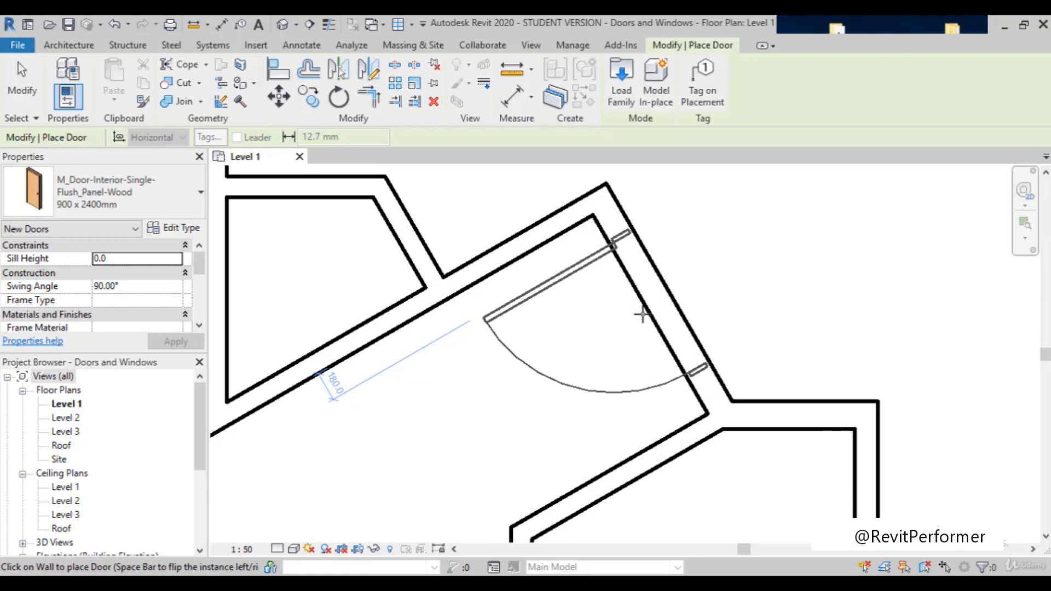
pyautogui.click(642, 313)
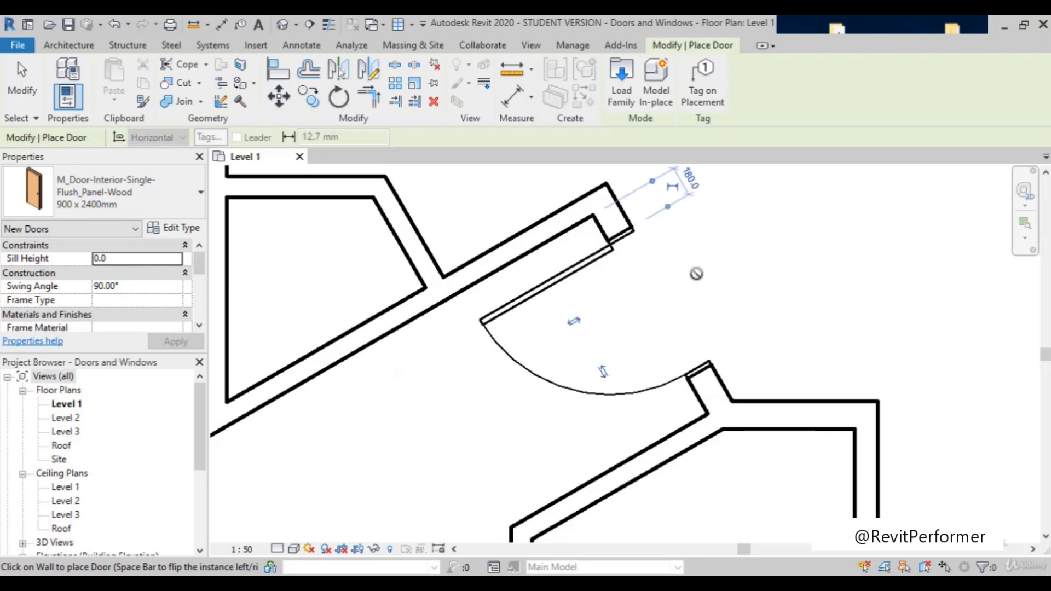
# Set the entrance door's distance from the upper wall corner to 200 mm.
pyautogui.scroll(-2, 686, 288)
pyautogui.scroll(3, 708, 263)
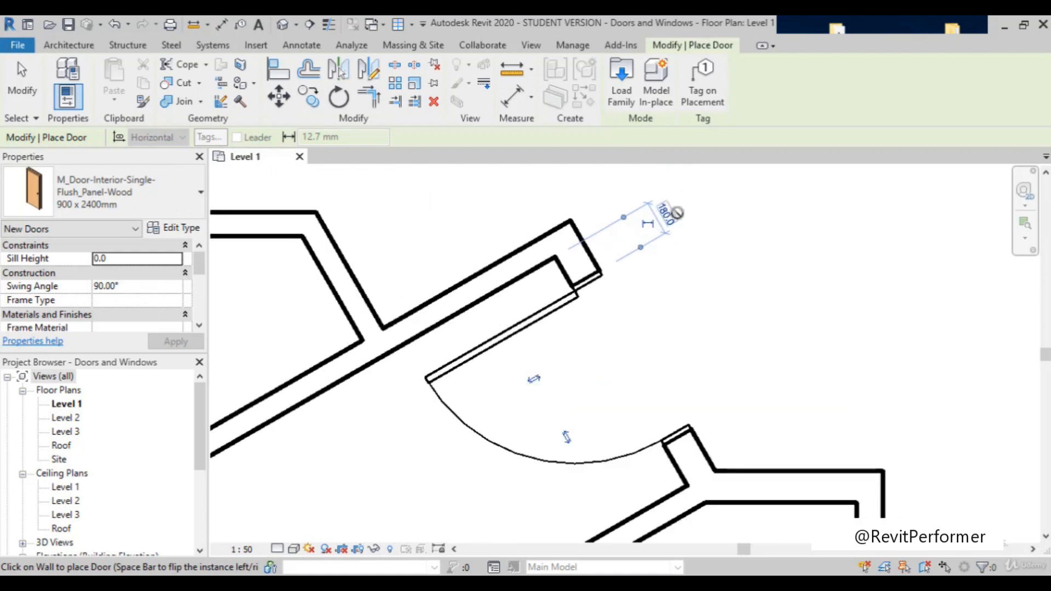
pyautogui.scroll(2, 677, 213)
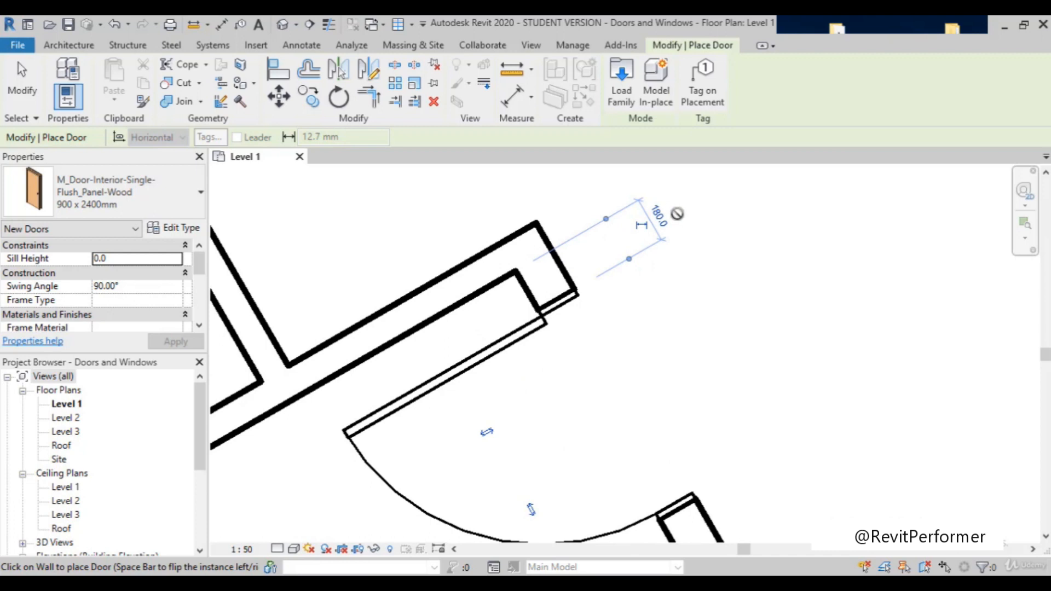
pyautogui.click(658, 215)
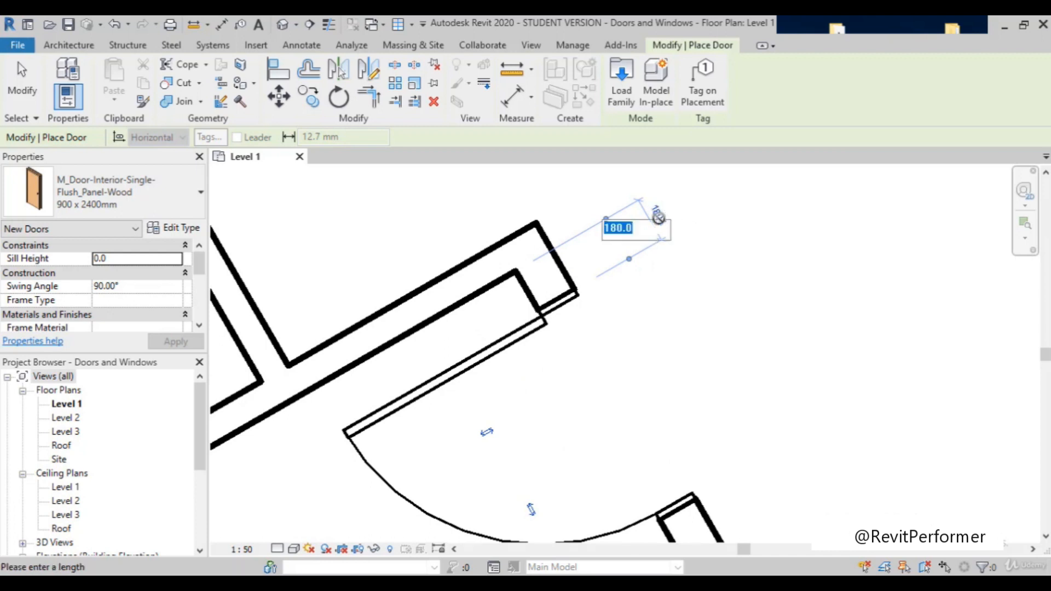
pyautogui.write('200')
pyautogui.press('Return')
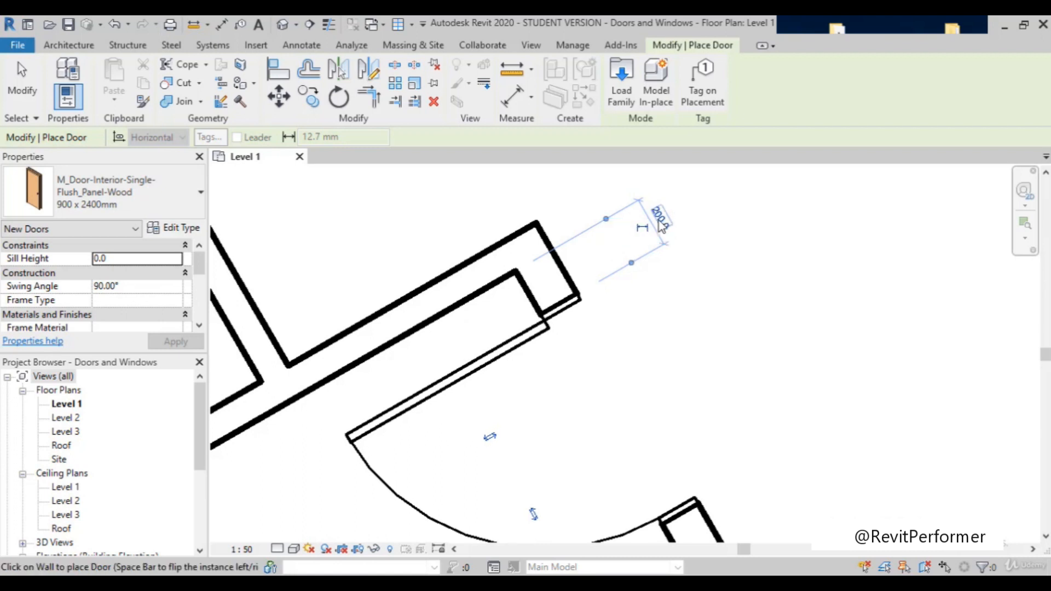
pyautogui.scroll(-5, 662, 224)
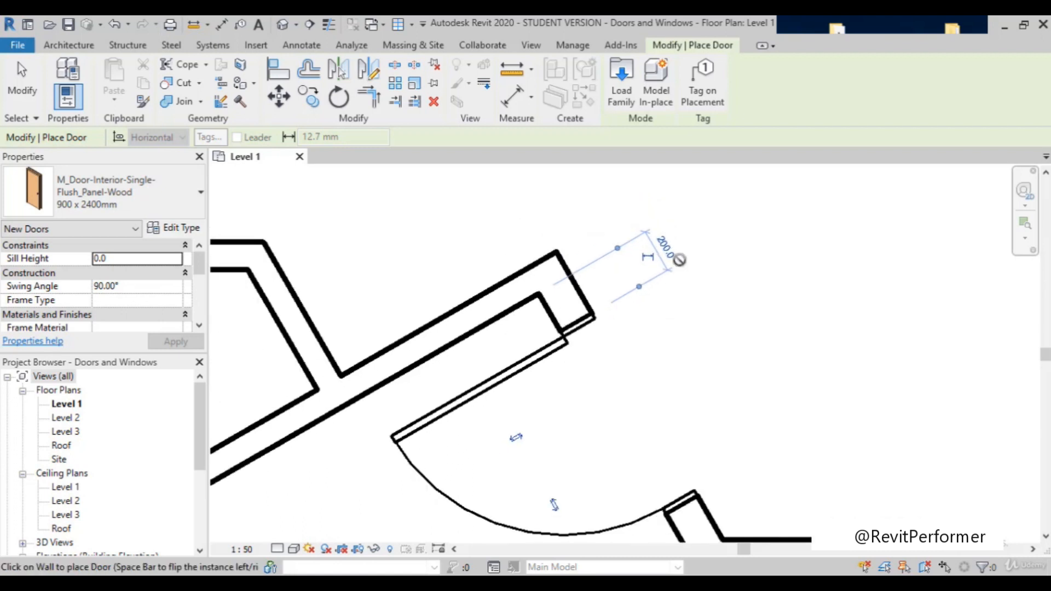
pyautogui.scroll(-3, 679, 263)
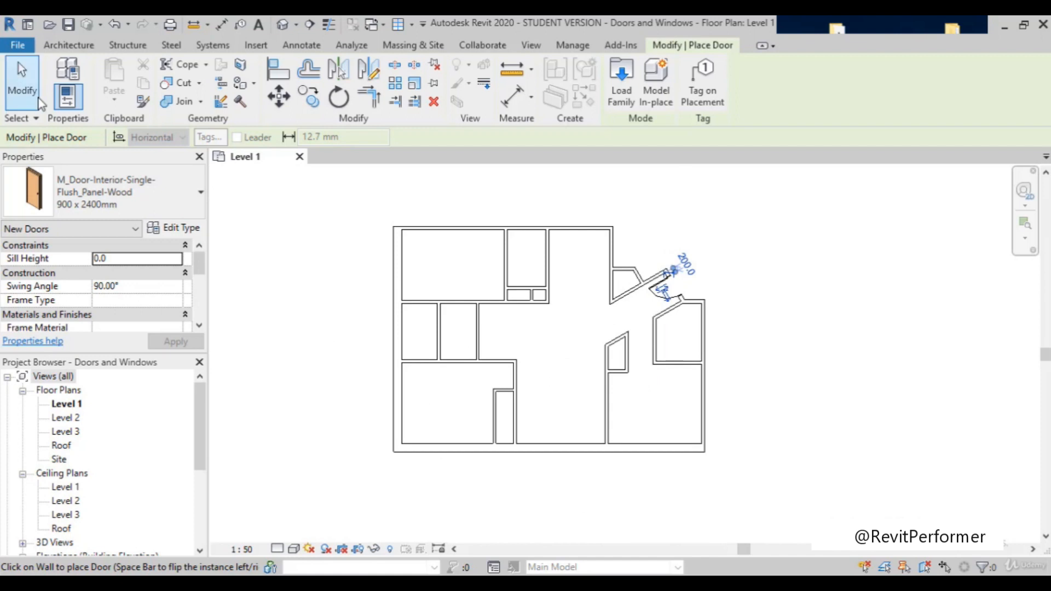
# Switch to the 750 x 2400mm type and place a door in the lower-left room's top wall, about 100 mm from the outer wall, opening downward.
pyautogui.click(114, 206)
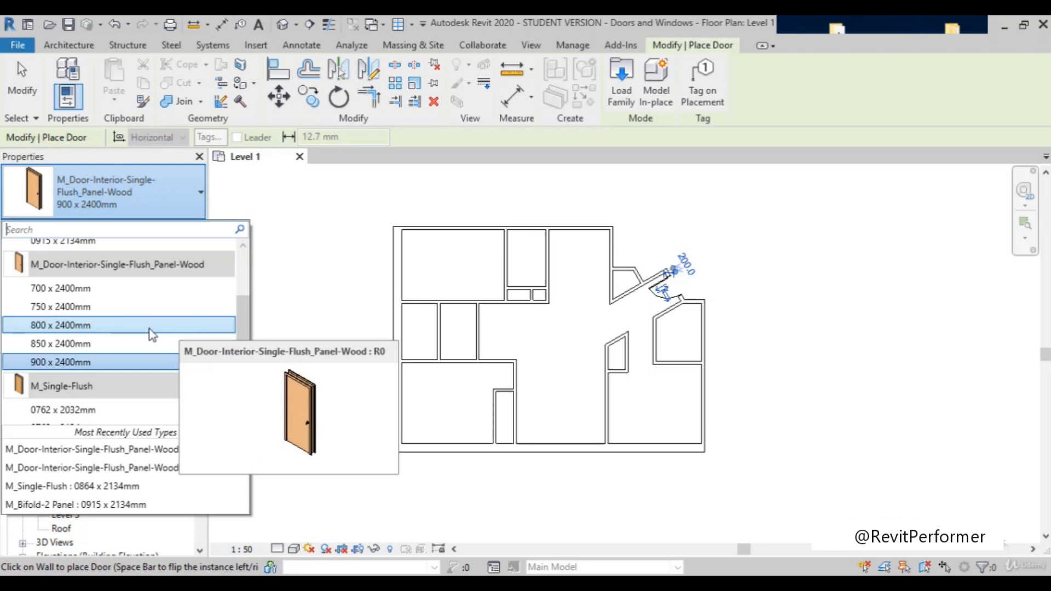
pyautogui.click(110, 308)
pyautogui.scroll(3, 516, 333)
pyautogui.scroll(-2, 507, 331)
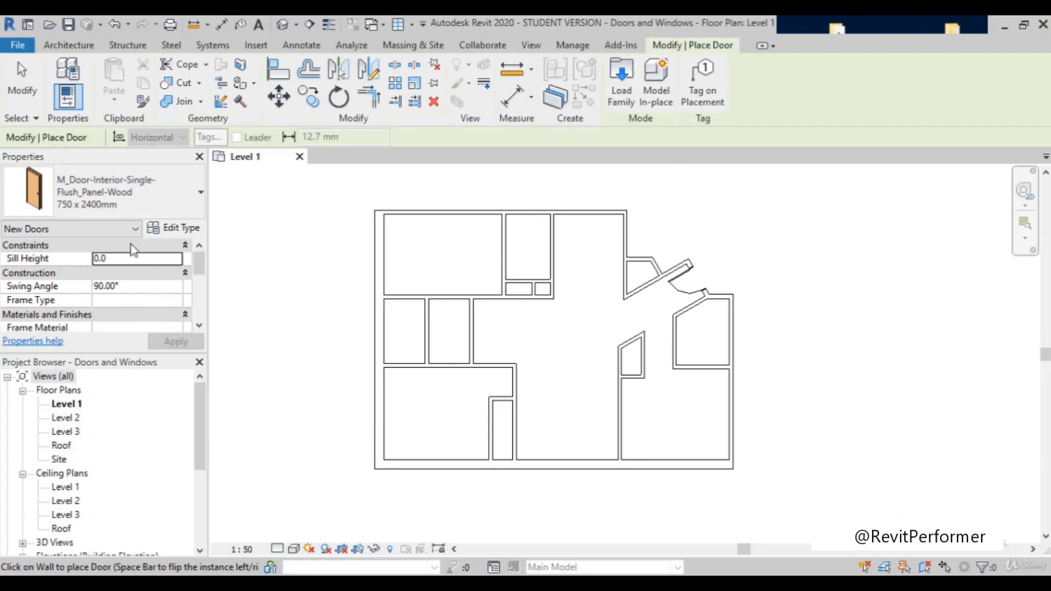
pyautogui.scroll(4, 454, 321)
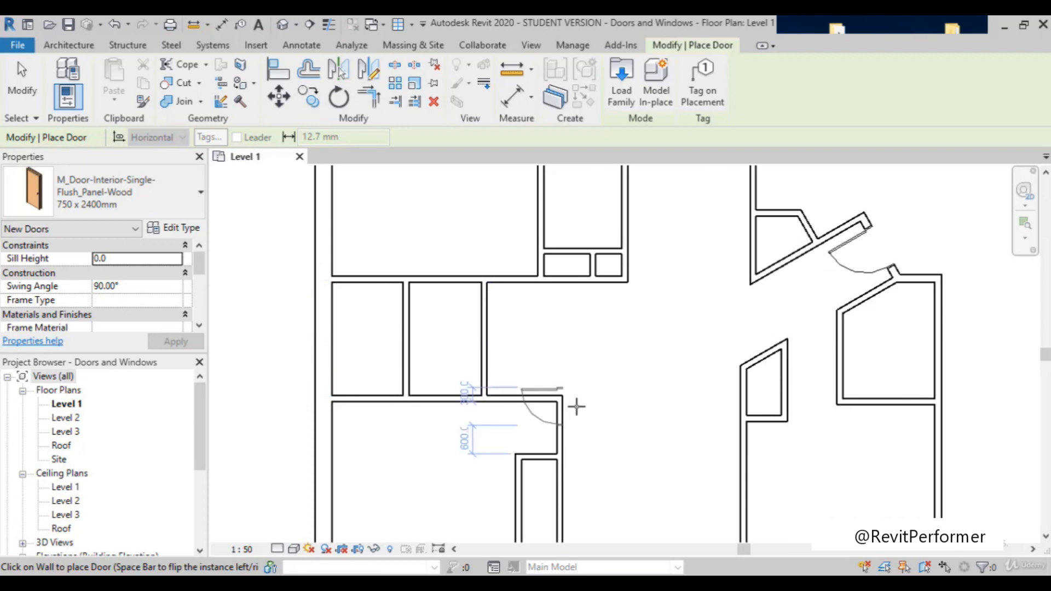
pyautogui.scroll(-3, 490, 336)
pyautogui.scroll(4, 402, 376)
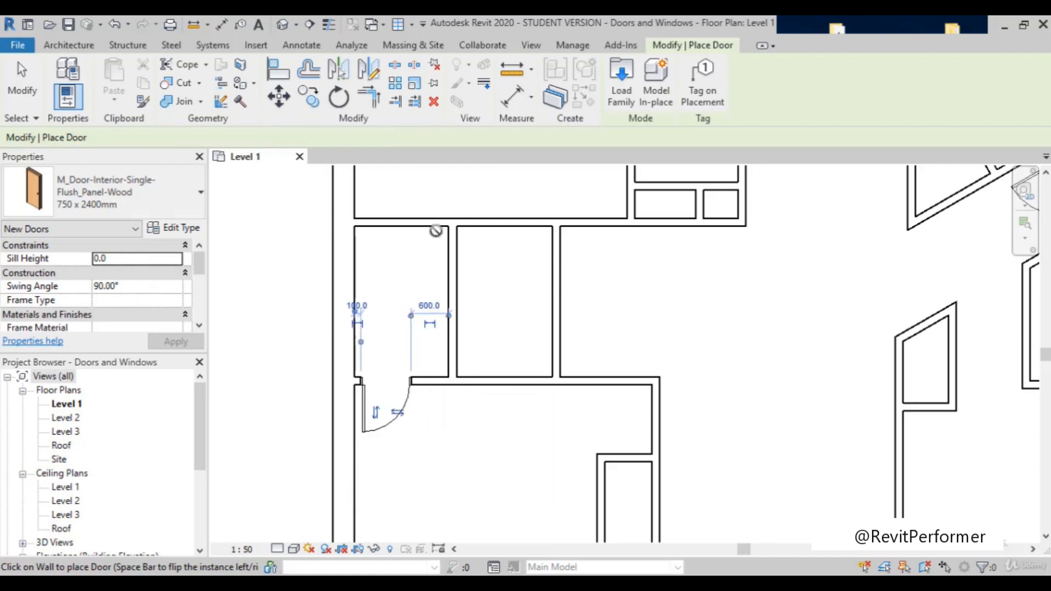
# Place a matching door in the upper-left room's bottom wall, about 60 mm from the outer wall, swinging up into the room.
pyautogui.scroll(2, 411, 239)
pyautogui.scroll(-3, 405, 236)
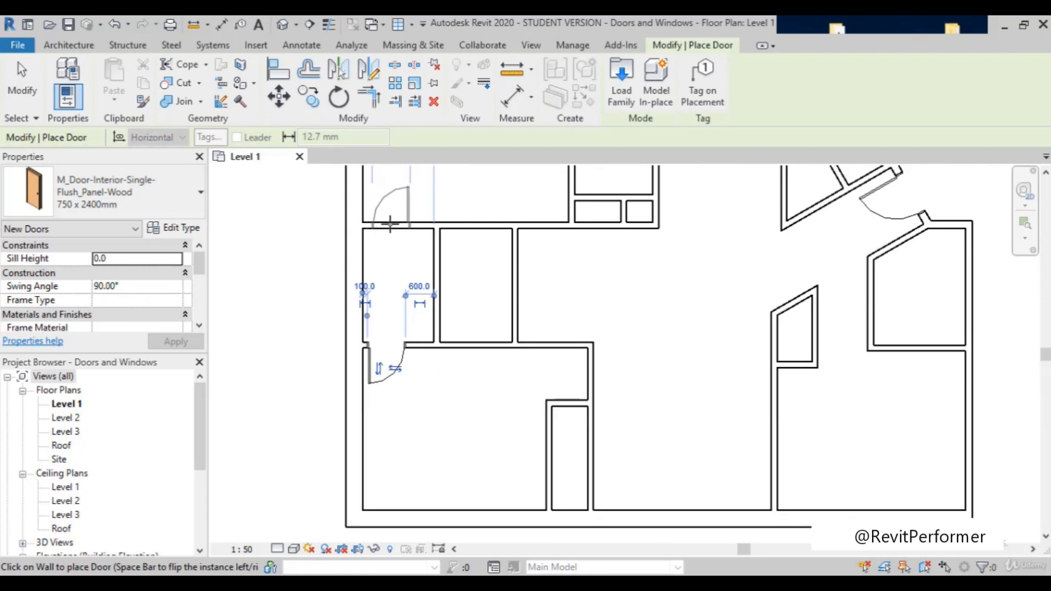
pyautogui.scroll(4, 386, 219)
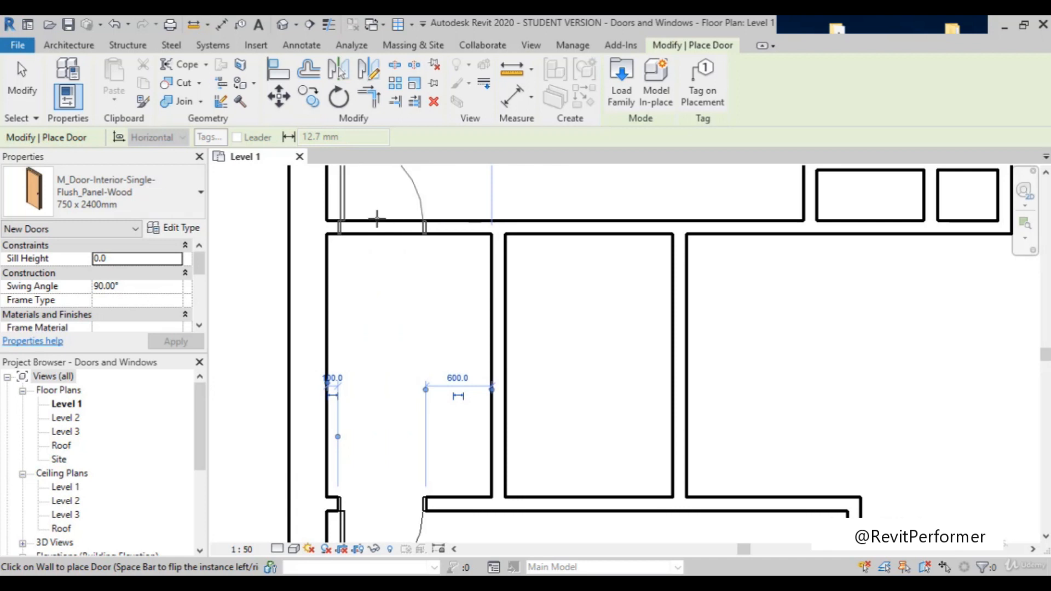
pyautogui.press('space')
pyautogui.scroll(-4, 378, 222)
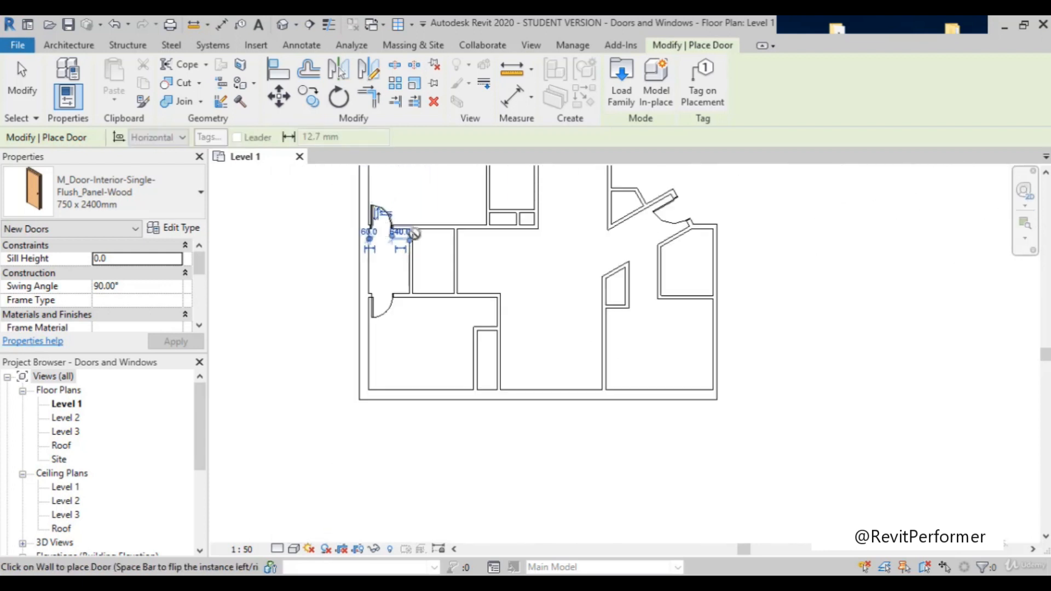
# Place a second door at the corridor end of the upper-left room's bottom wall, about 132.5 mm from each neighbouring wall, opening into the room.
pyautogui.scroll(4, 449, 230)
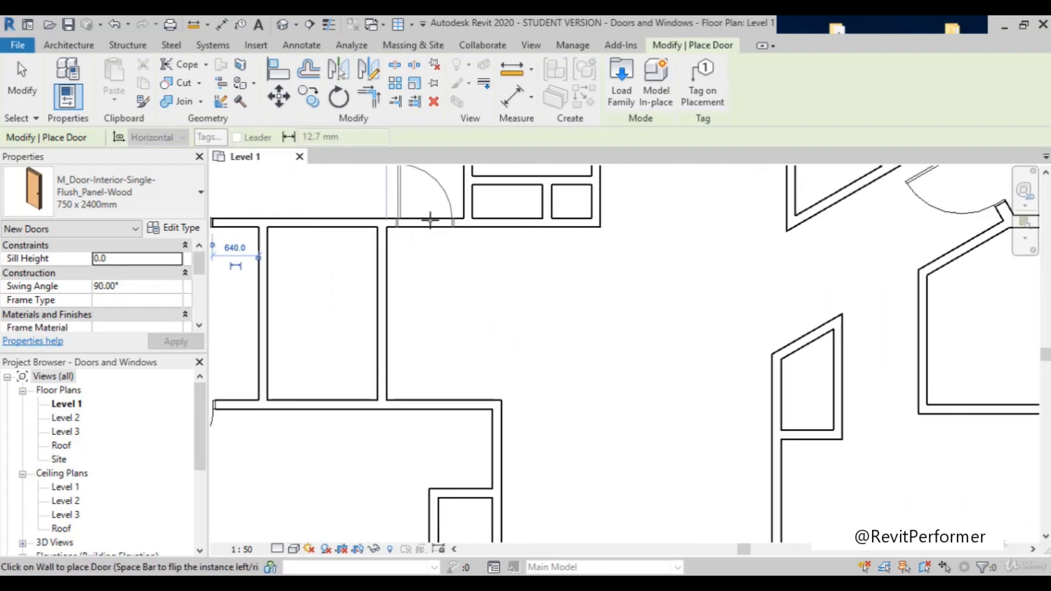
pyautogui.scroll(2, 430, 219)
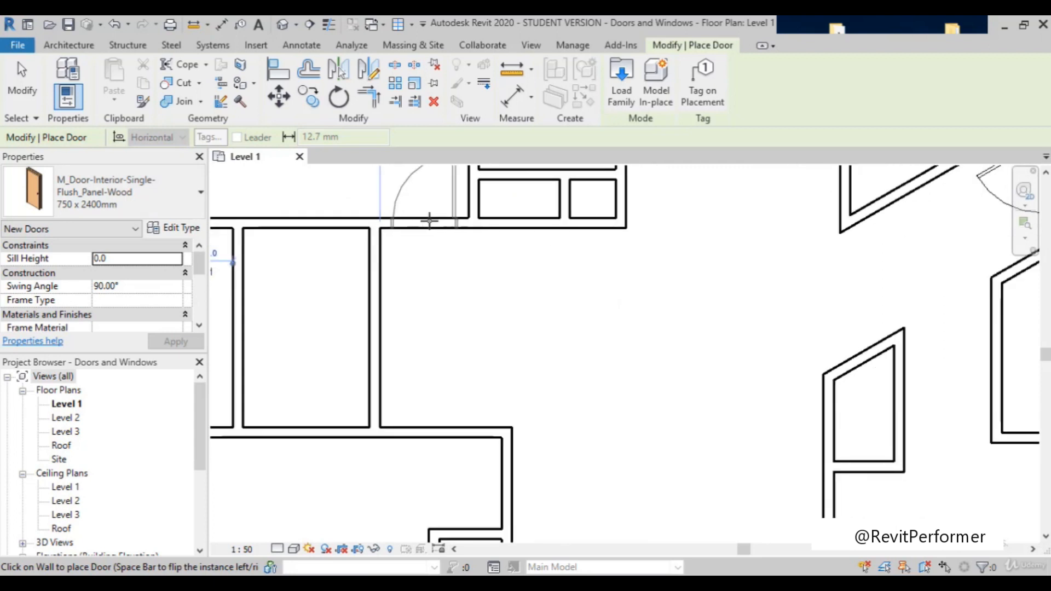
pyautogui.click(429, 221)
pyautogui.scroll(-2, 442, 266)
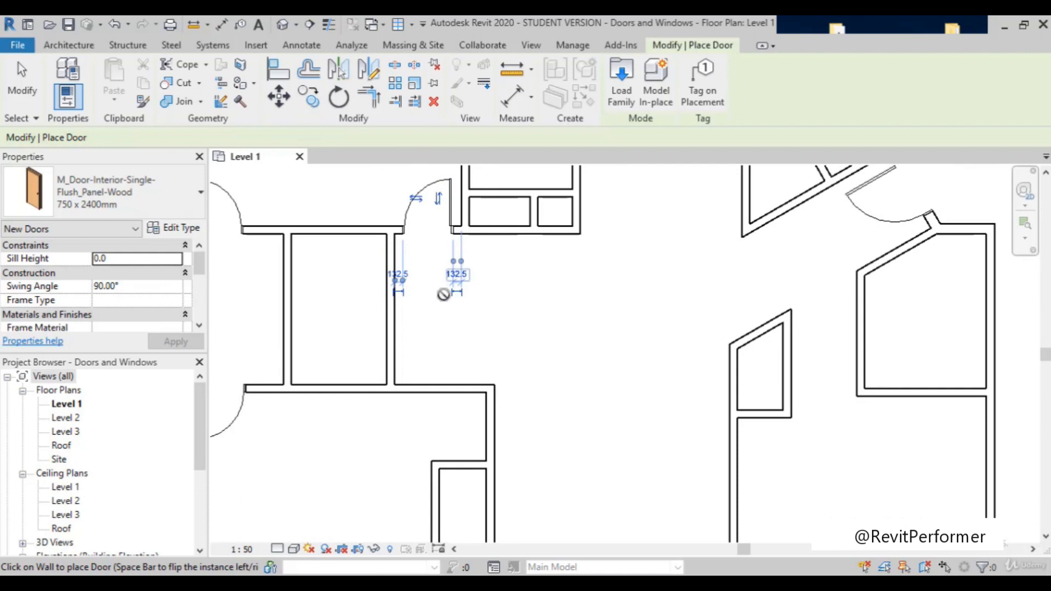
# Place a door at the corridor end of the lower-left room's top wall, opening into the room, 200 mm from the corner.
pyautogui.scroll(-3, 445, 306)
pyautogui.scroll(4, 455, 402)
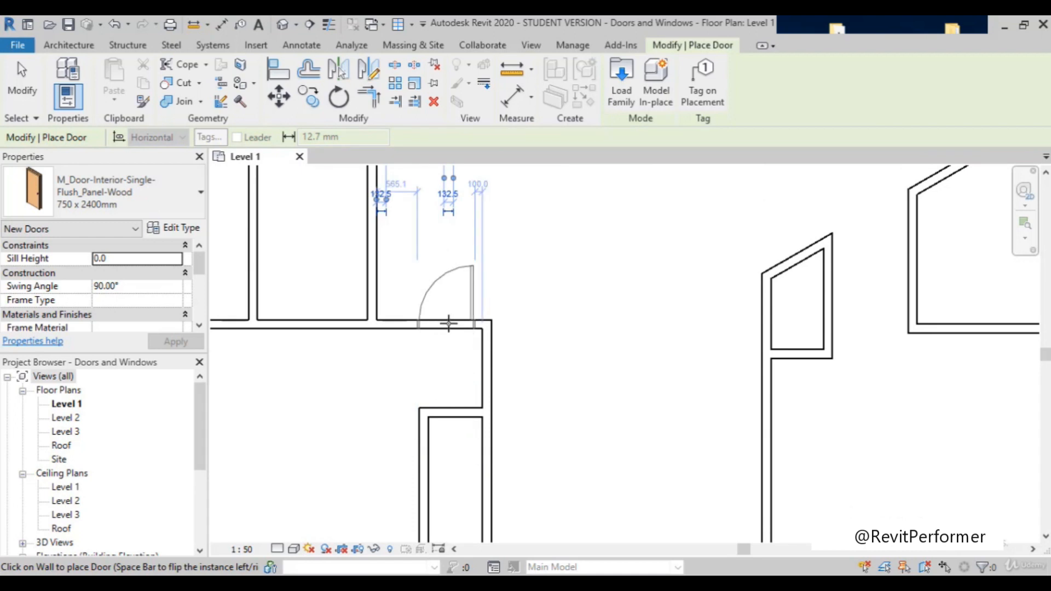
pyautogui.press('space')
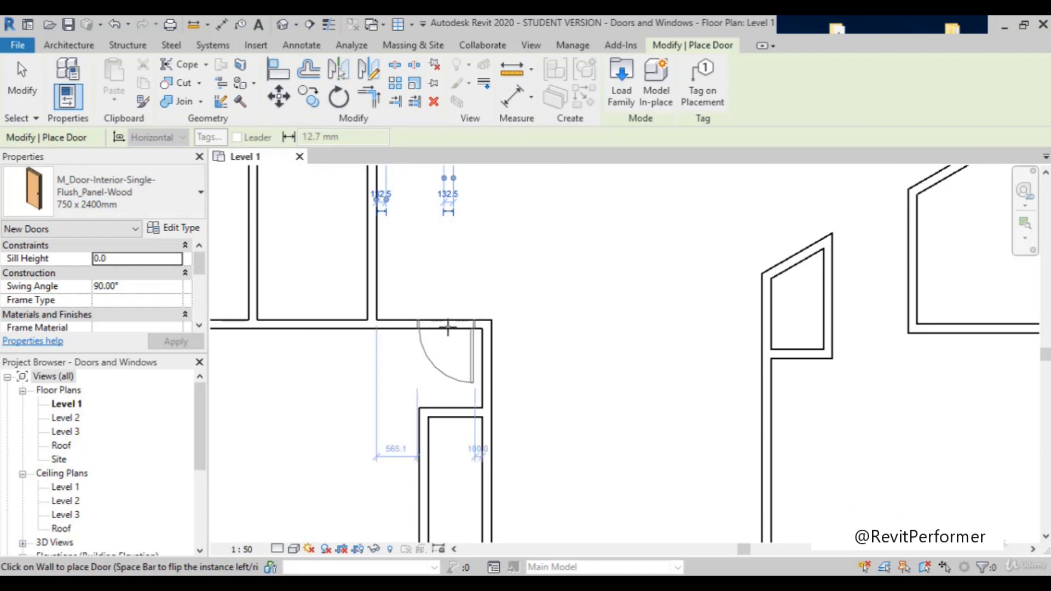
pyautogui.scroll(5, 480, 241)
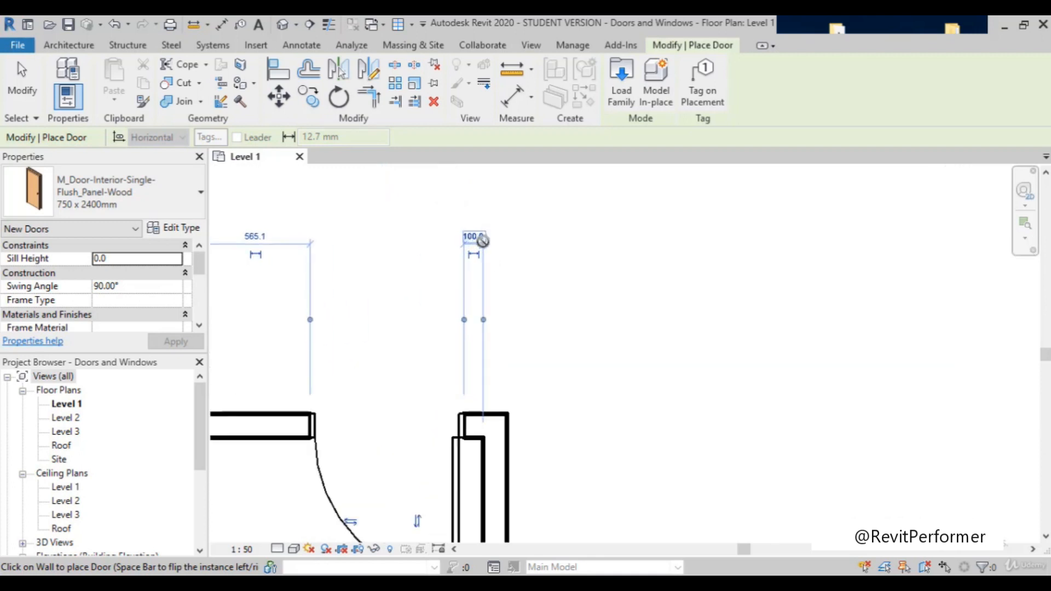
pyautogui.click(472, 236)
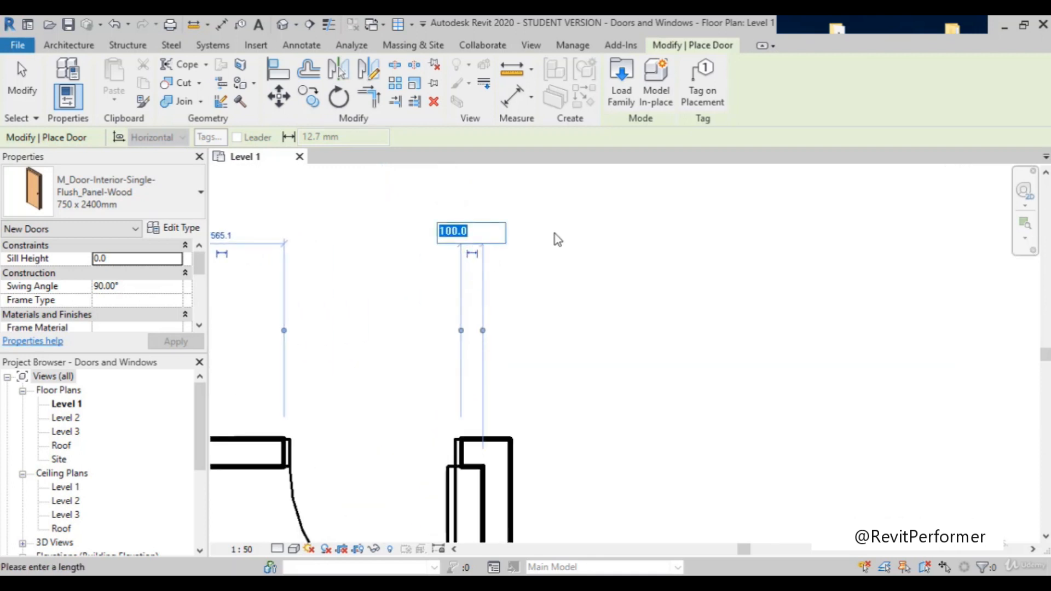
pyautogui.write('200')
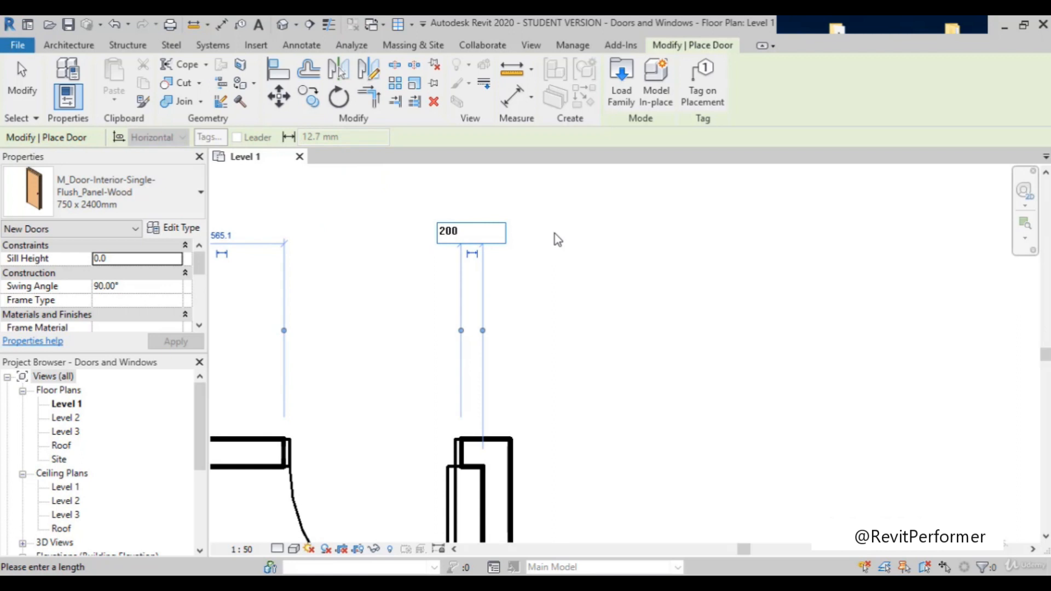
pyautogui.press('Return')
pyautogui.scroll(-5, 479, 279)
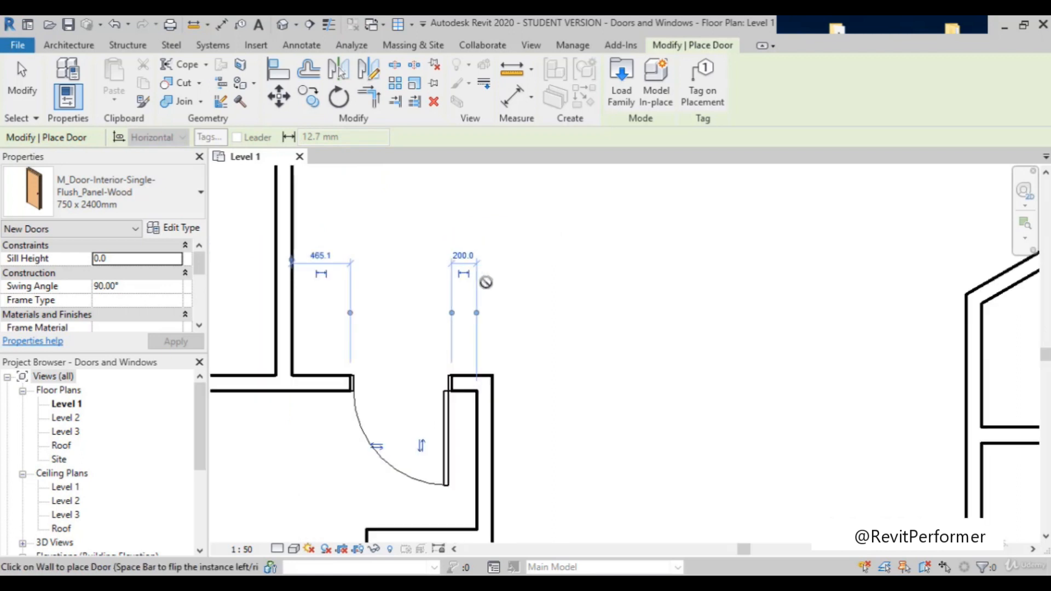
# Place a door in the wall between the upper-left room and the adjoining small room, about 200 mm from the top wall, opening into the small room.
pyautogui.scroll(1, 441, 314)
pyautogui.scroll(-5, 430, 328)
pyautogui.scroll(-2, 430, 329)
pyautogui.scroll(2, 429, 323)
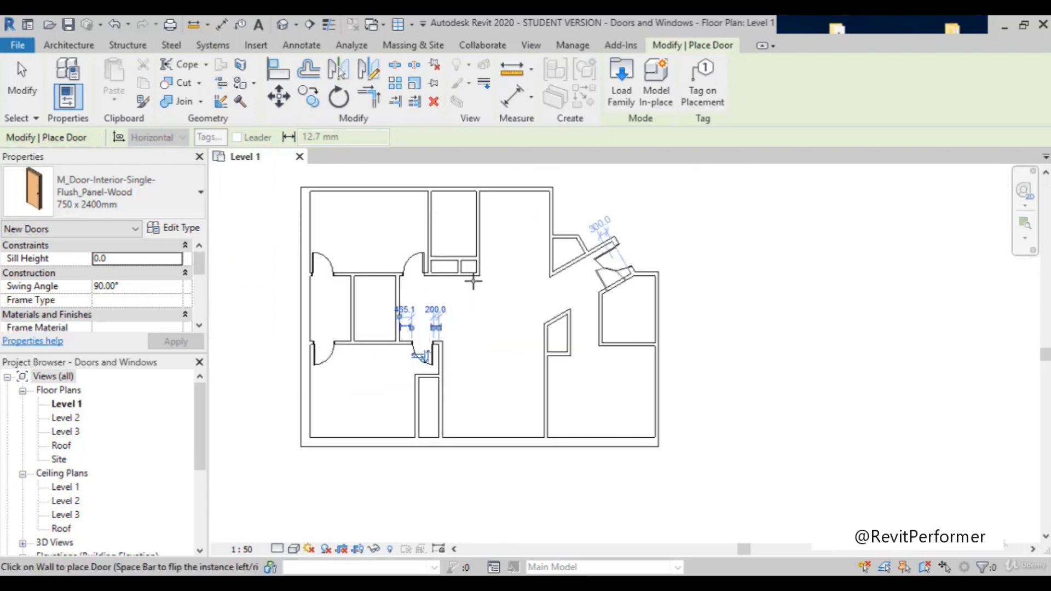
pyautogui.scroll(2, 630, 301)
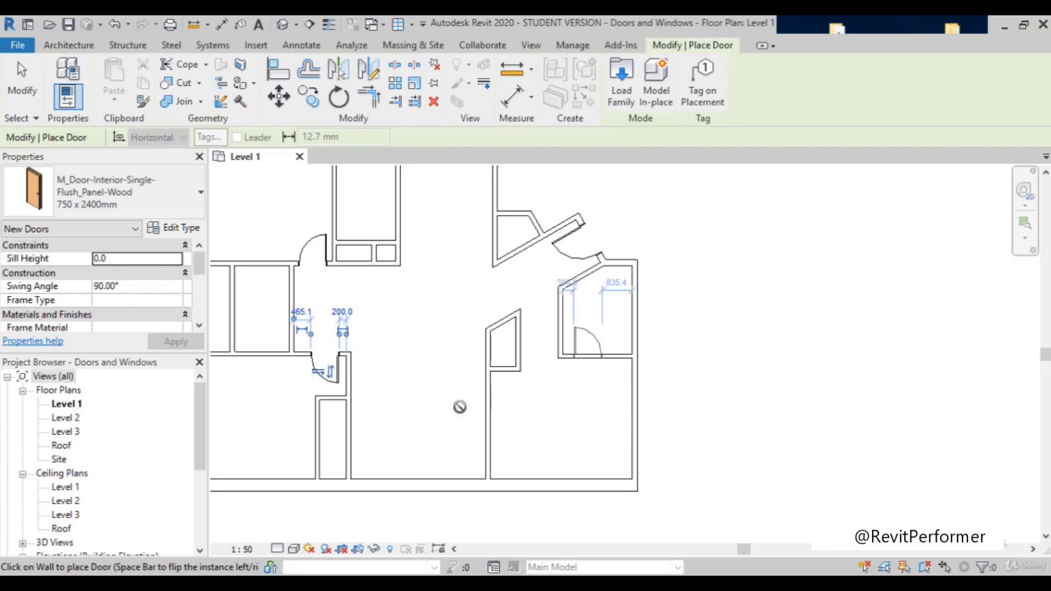
pyautogui.scroll(-2, 536, 383)
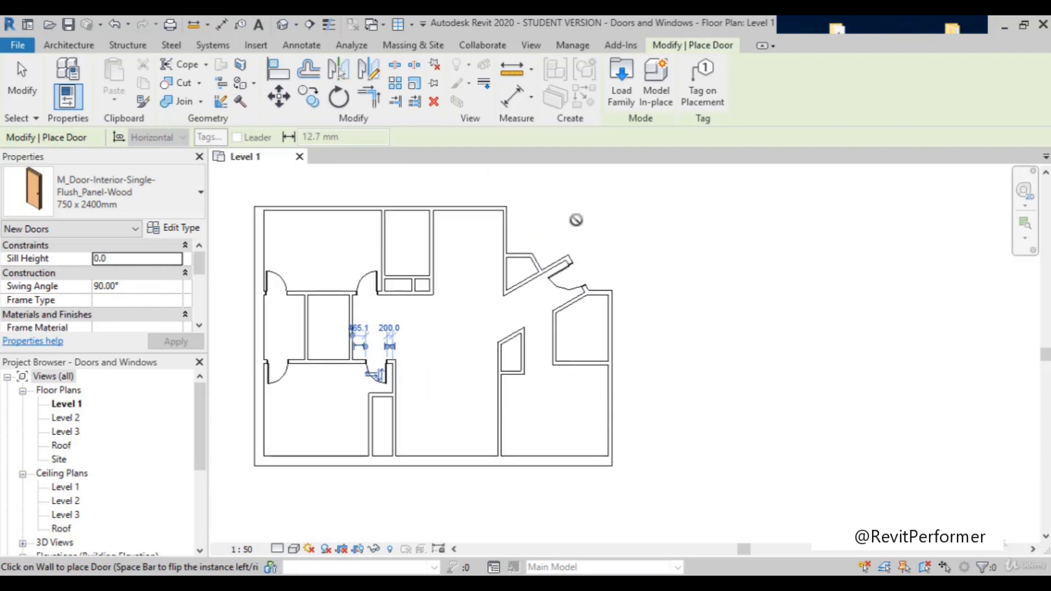
pyautogui.scroll(2, 383, 230)
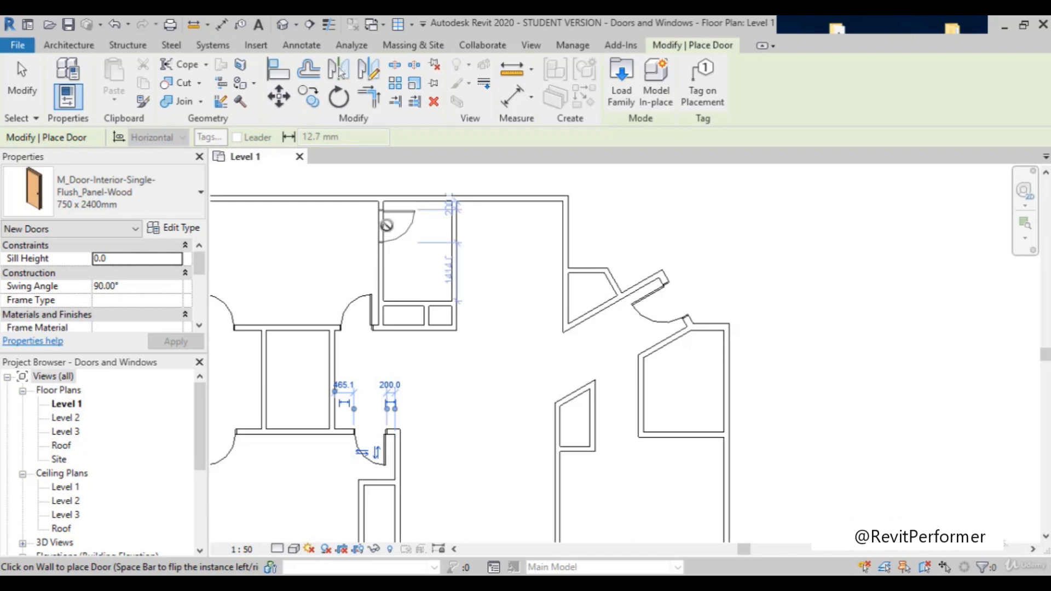
pyautogui.scroll(-2, 465, 329)
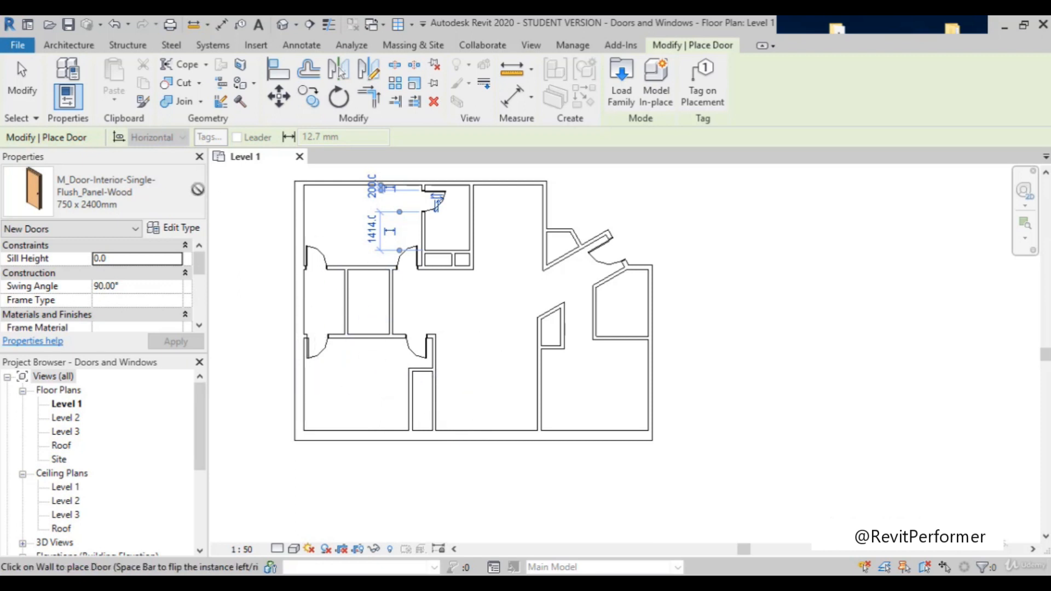
pyautogui.click(191, 193)
pyautogui.scroll(-2, 110, 396)
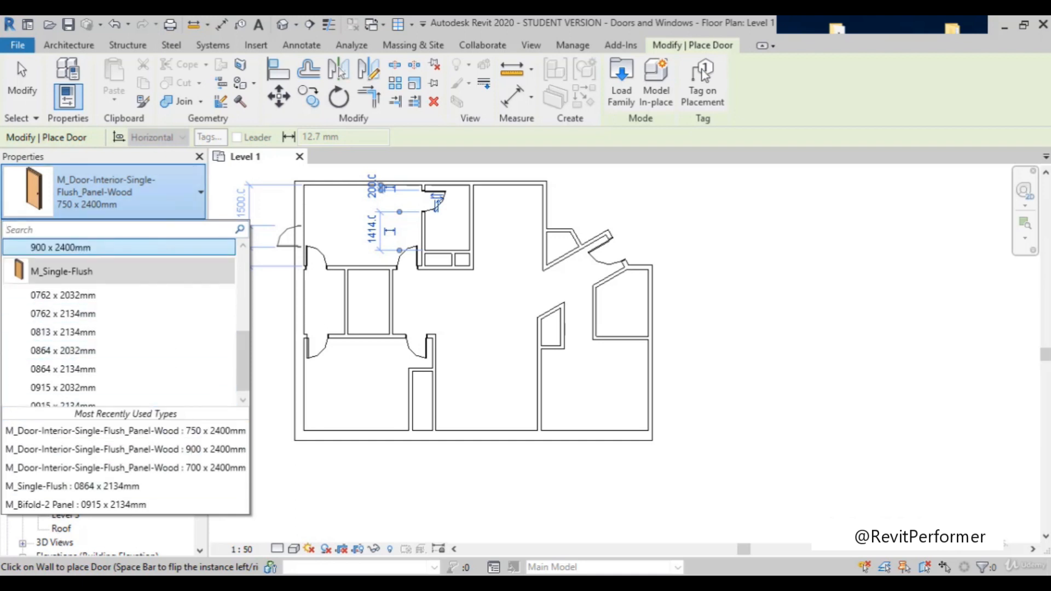
pyautogui.click(137, 211)
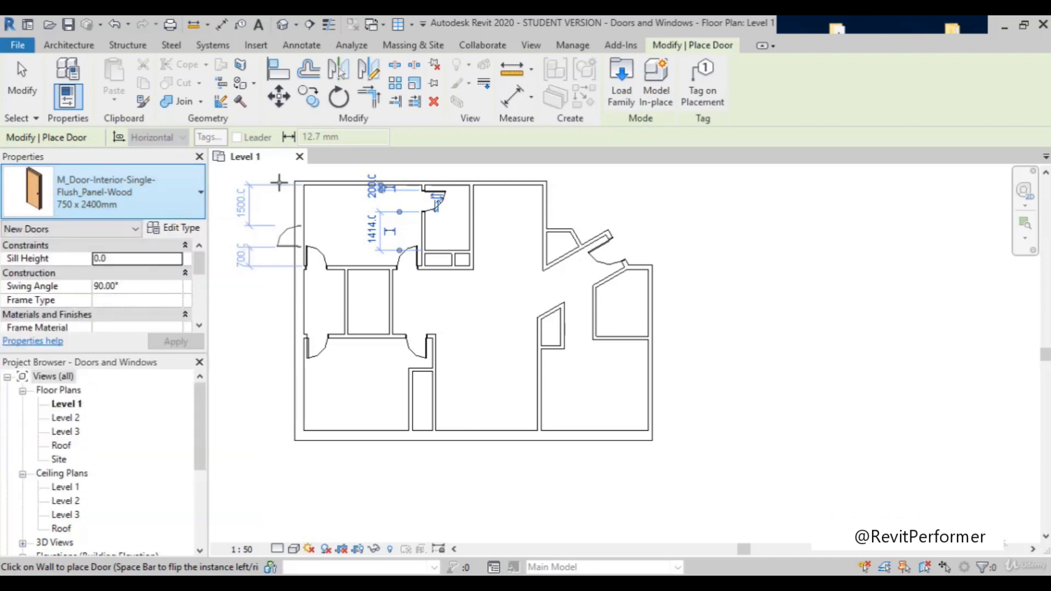
# Open the M_Door-Double-Sliding and M_Door-Curtain-Wall-Single-Glass families from the Doors folder of the India library for loading.
pyautogui.click(624, 101)
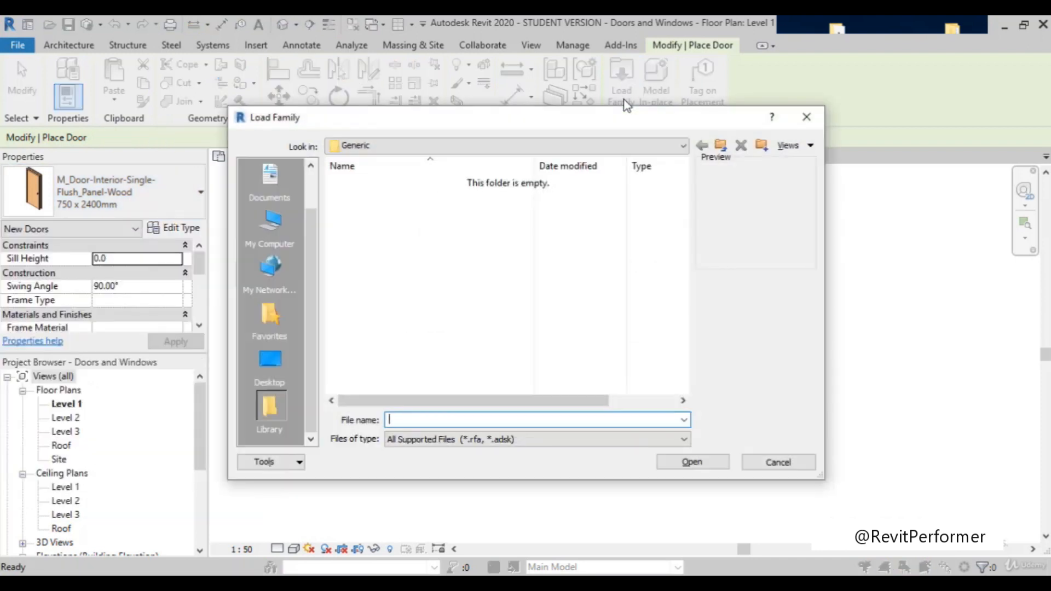
pyautogui.click(720, 145)
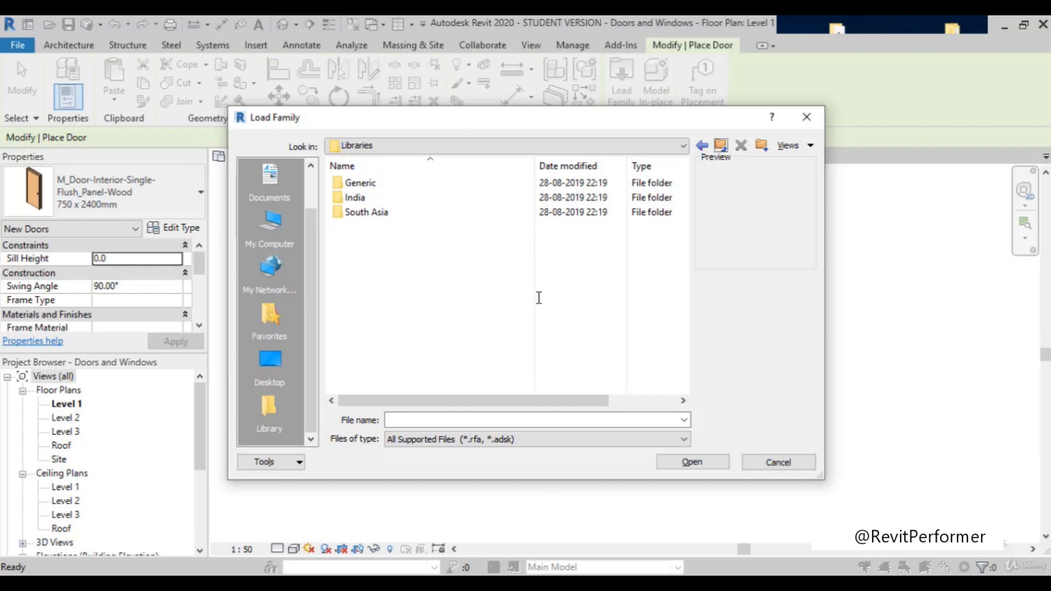
pyautogui.doubleClick(382, 198)
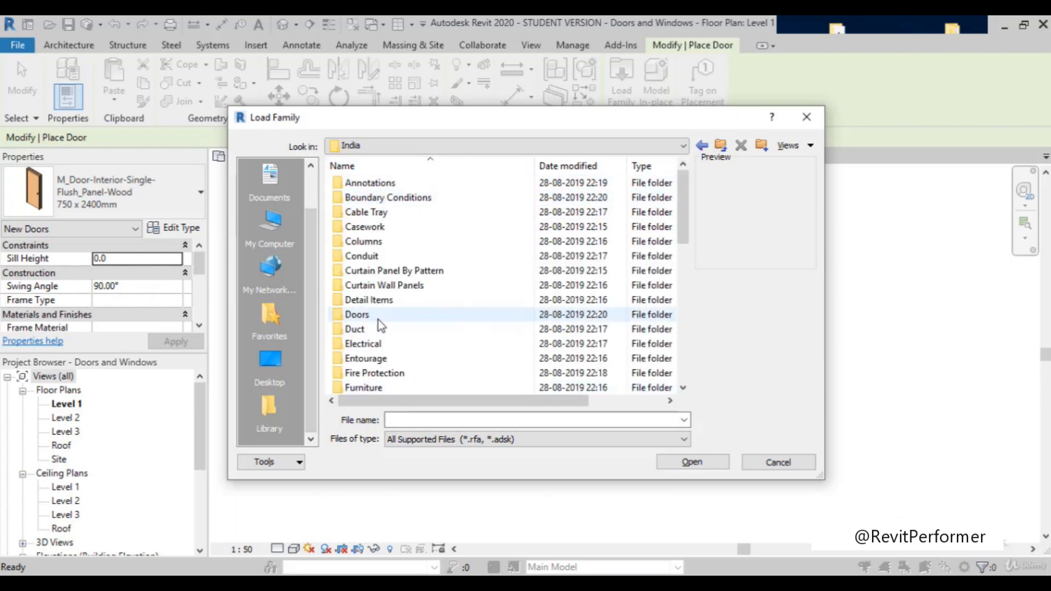
pyautogui.doubleClick(395, 313)
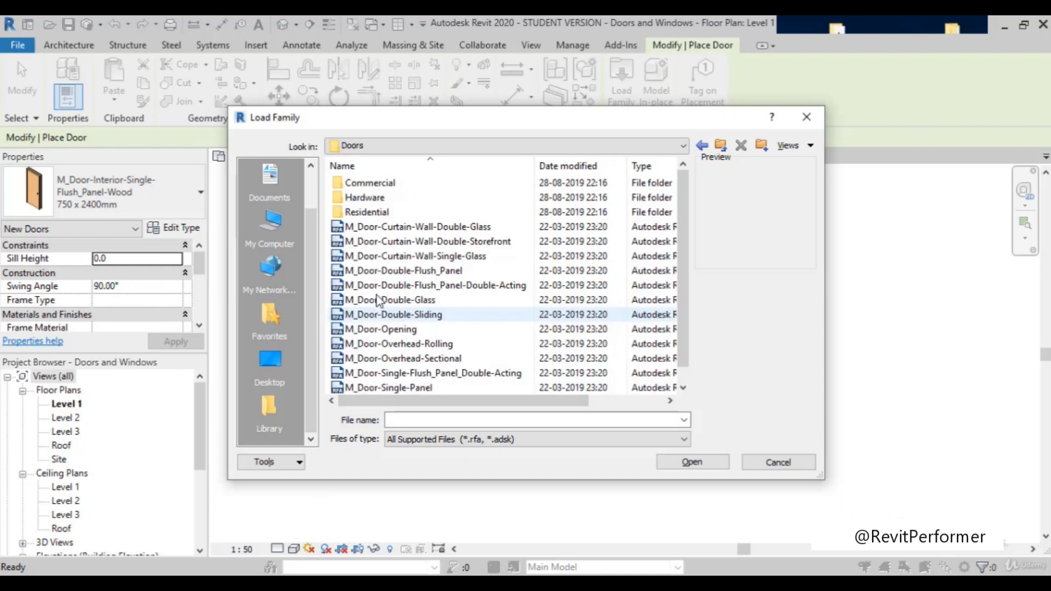
pyautogui.scroll(-1, 416, 328)
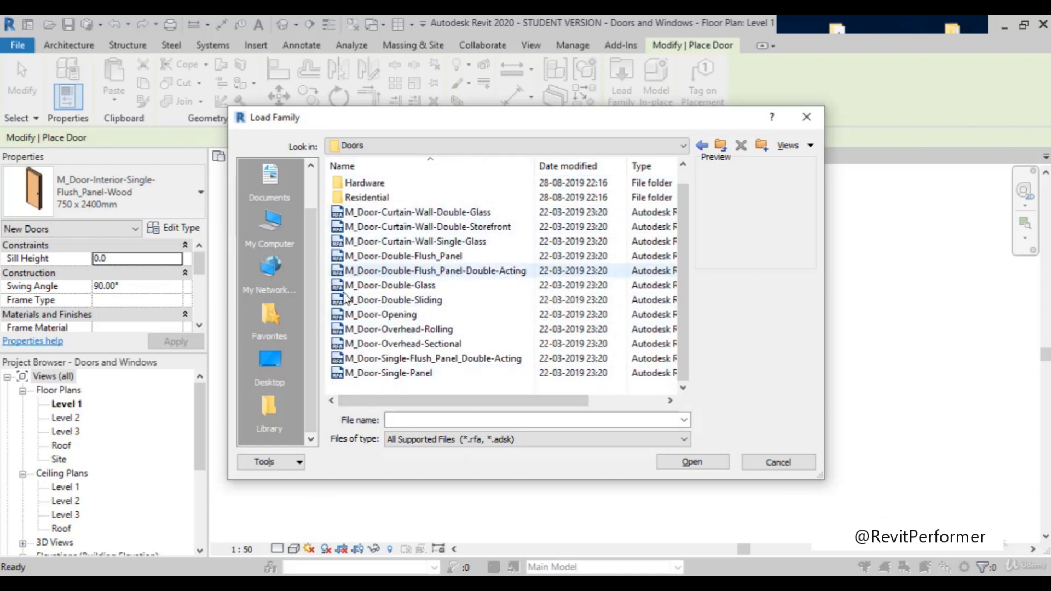
pyautogui.click(389, 301)
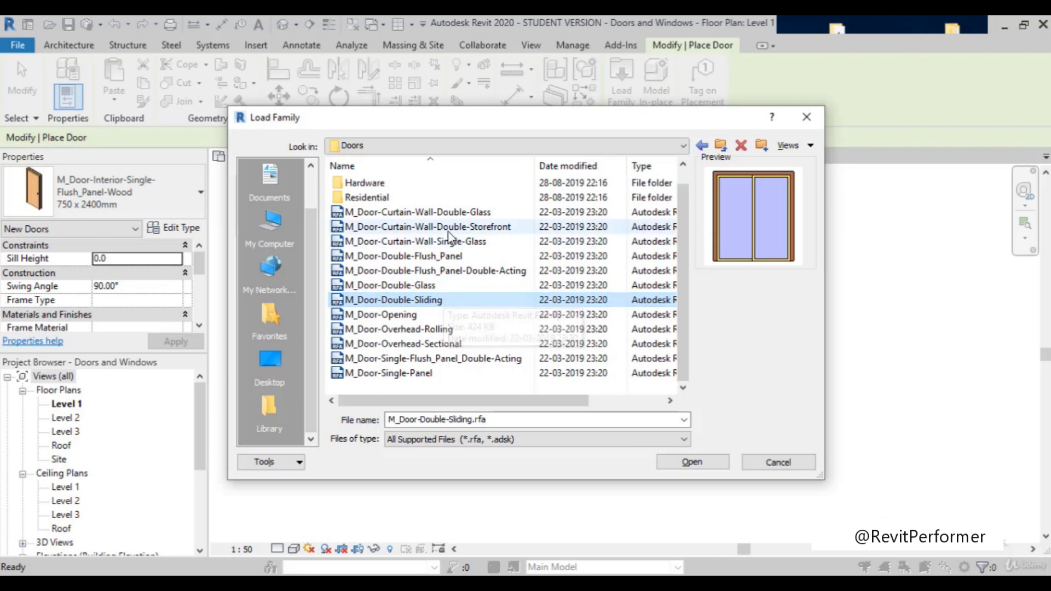
pyautogui.click(474, 245)
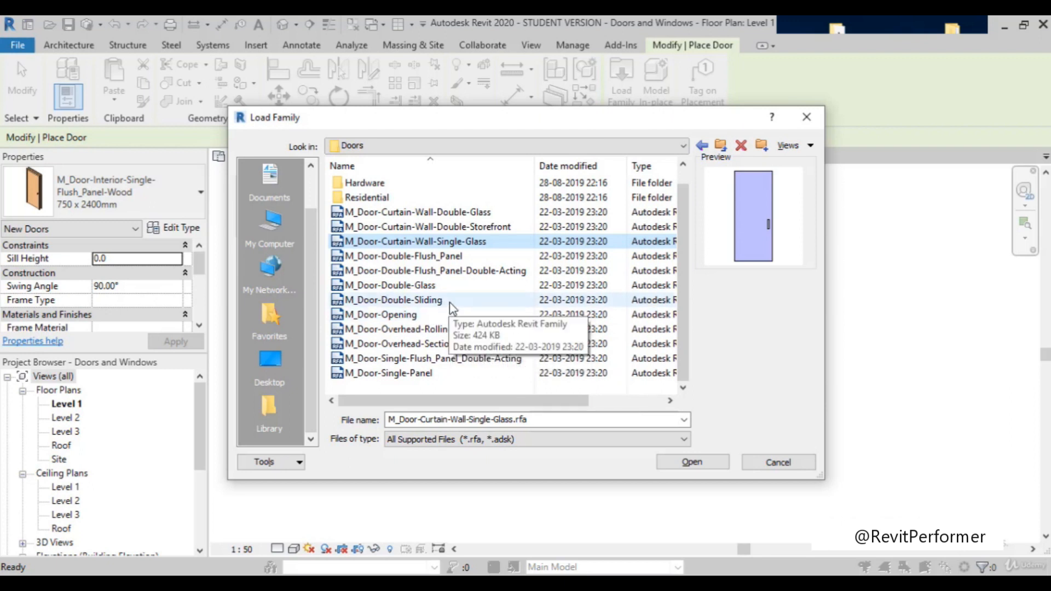
pyautogui.click(432, 300)
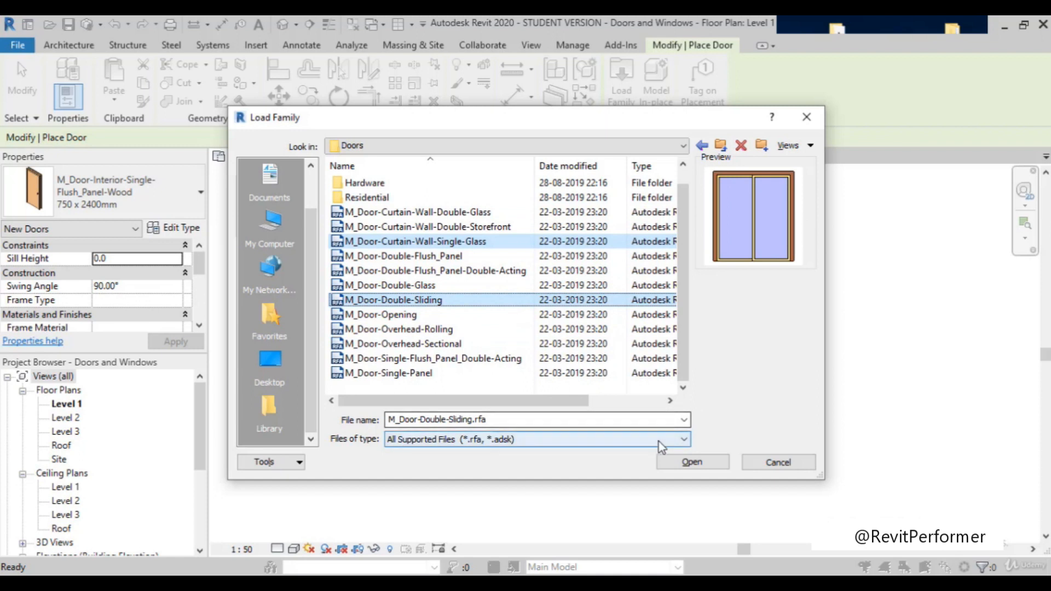
pyautogui.click(679, 463)
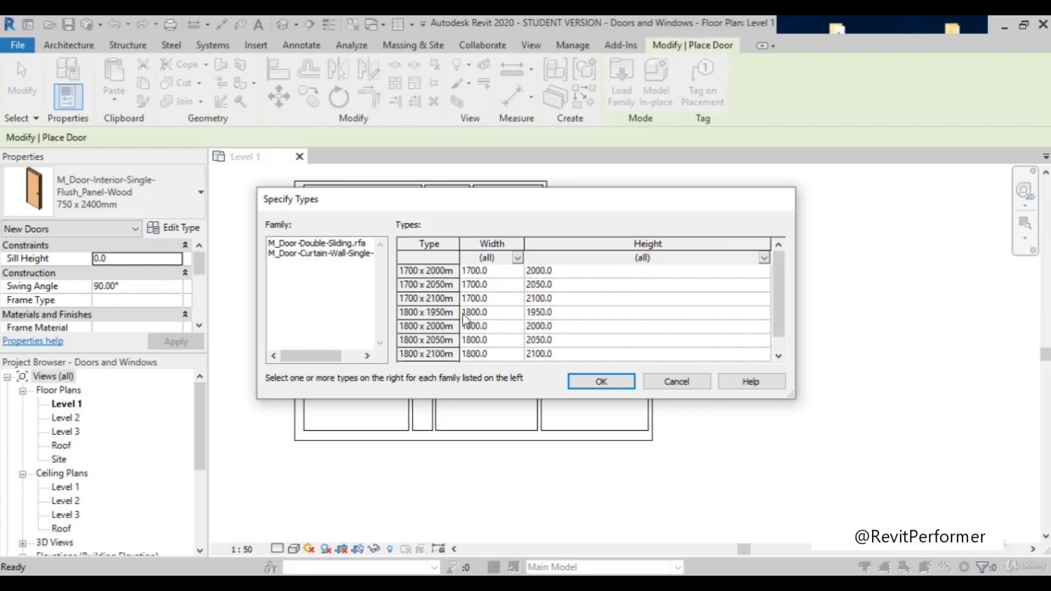
# Load the 1800 x 2000mm, 1800 x 2050mm and 1800 x 2100mm types of the M_Door-Double-Sliding family.
pyautogui.click(342, 245)
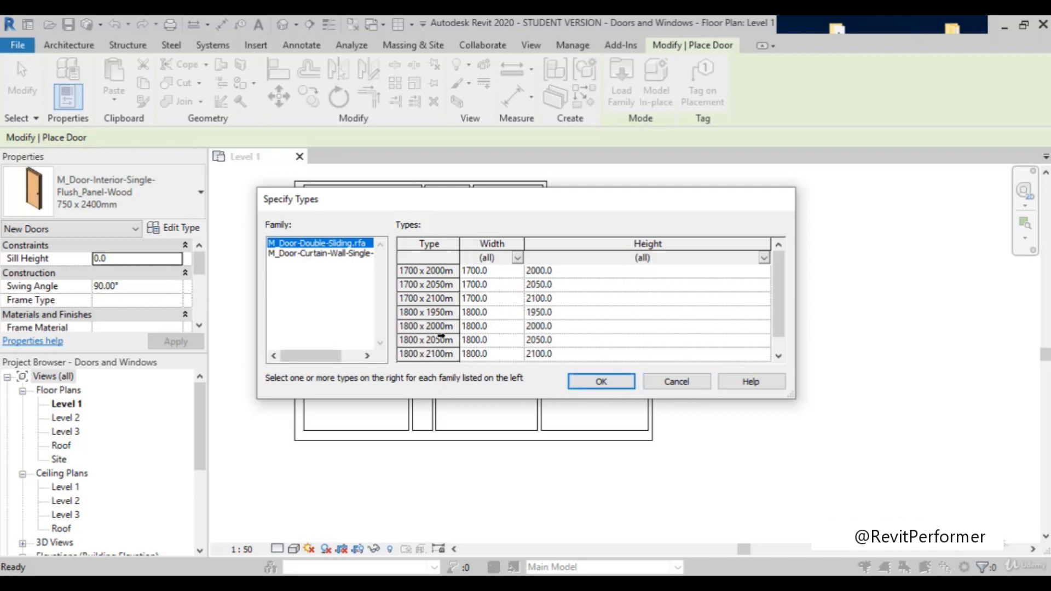
pyautogui.click(412, 325)
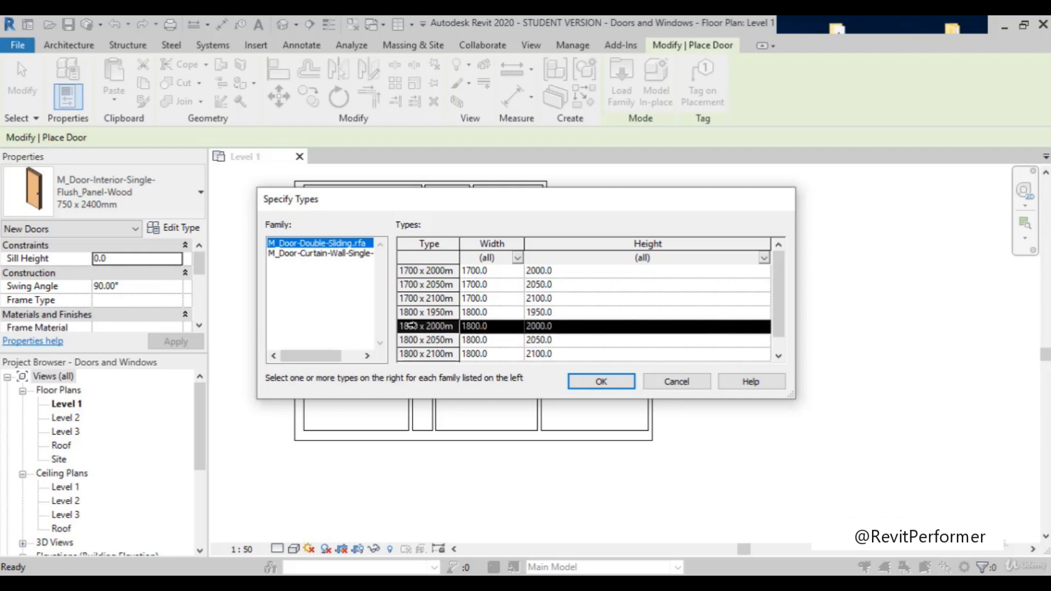
pyautogui.moveTo(417, 326); pyautogui.dragTo(431, 354)
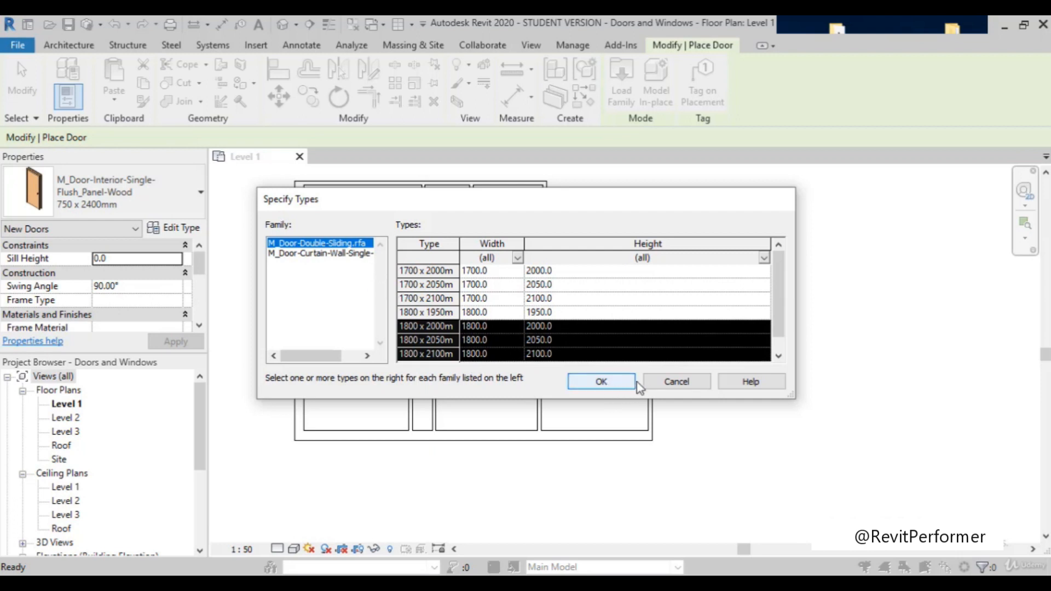
pyautogui.click(597, 382)
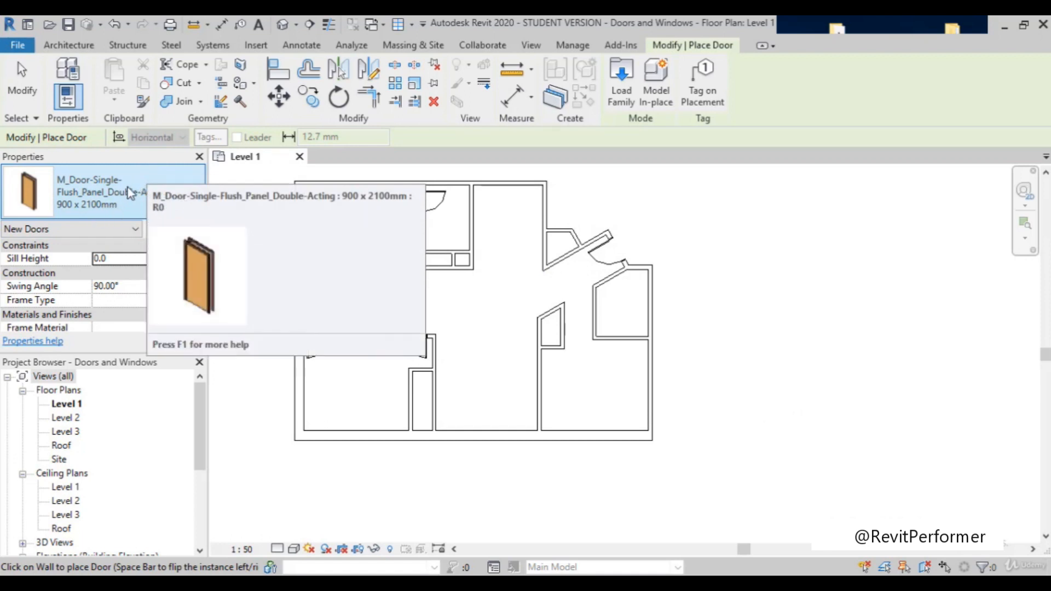
# Choose the M_Door-Single-Flush_Panel_Double-Acting 900 x 2100mm type for the closet door in the lower-left room.
pyautogui.scroll(2, 399, 400)
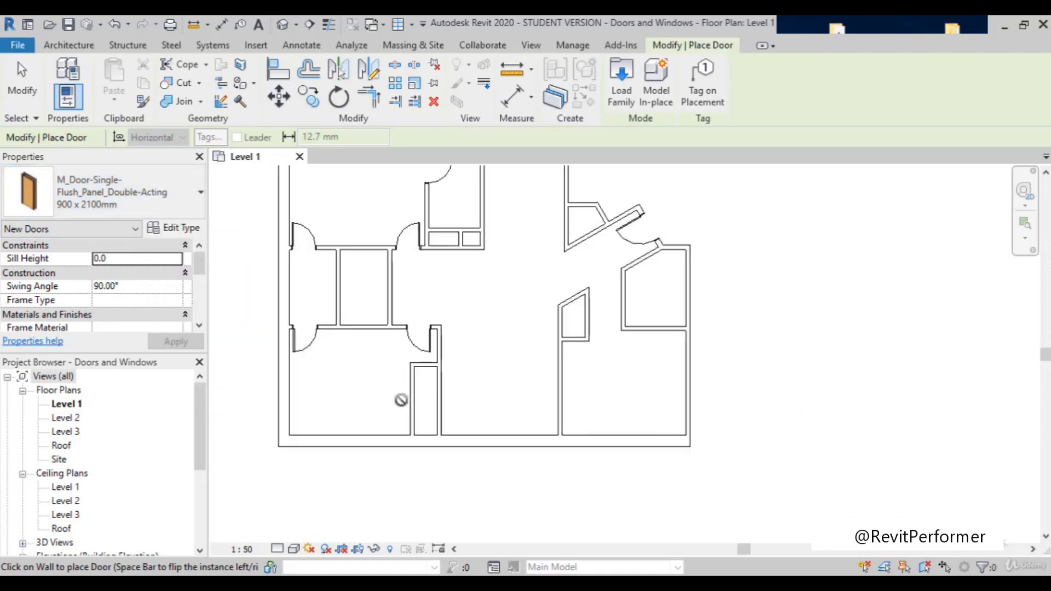
pyautogui.scroll(3, 414, 406)
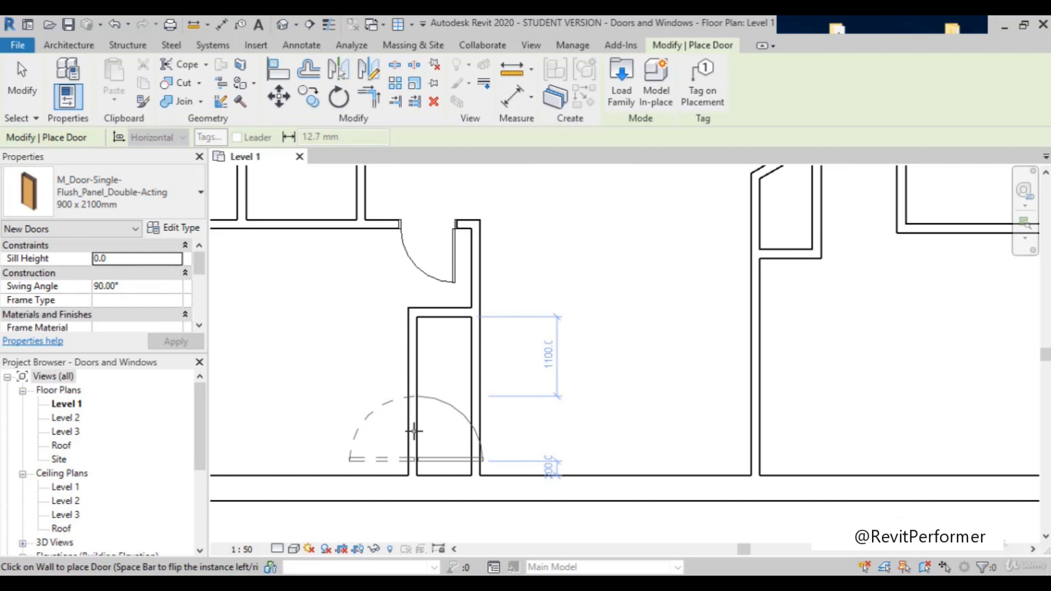
pyautogui.click(162, 202)
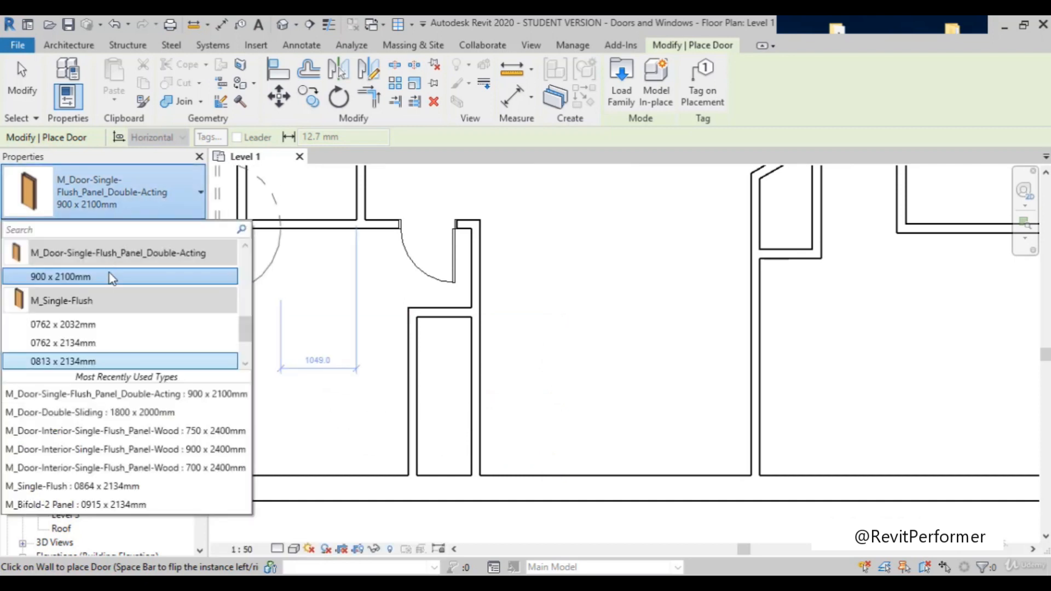
pyautogui.click(114, 277)
pyautogui.click(179, 200)
pyautogui.click(180, 197)
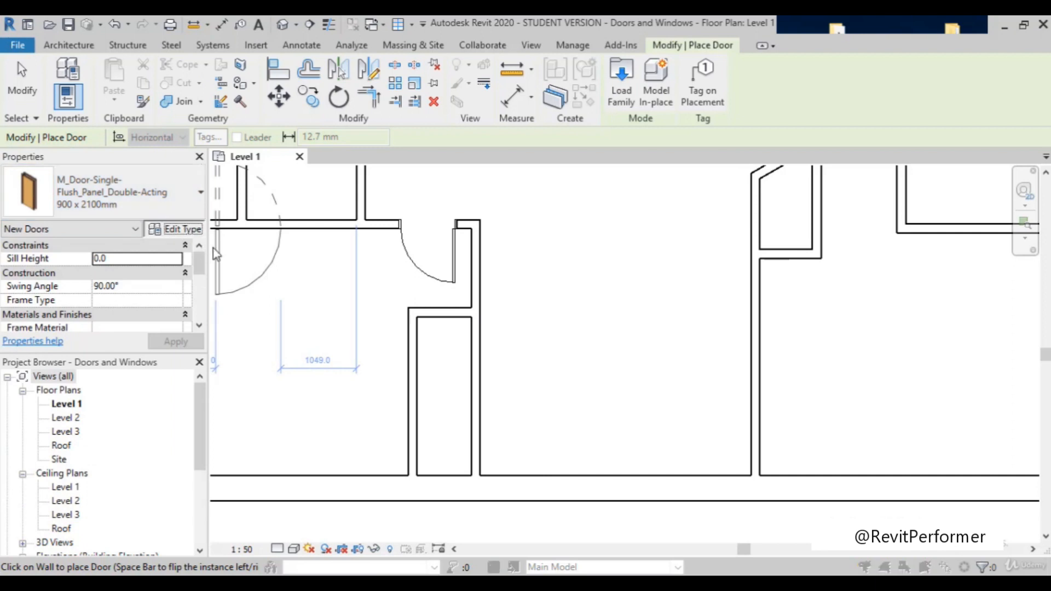
# Set the double-acting door type's width to 600 mm and height to 2000 mm.
pyautogui.click(175, 229)
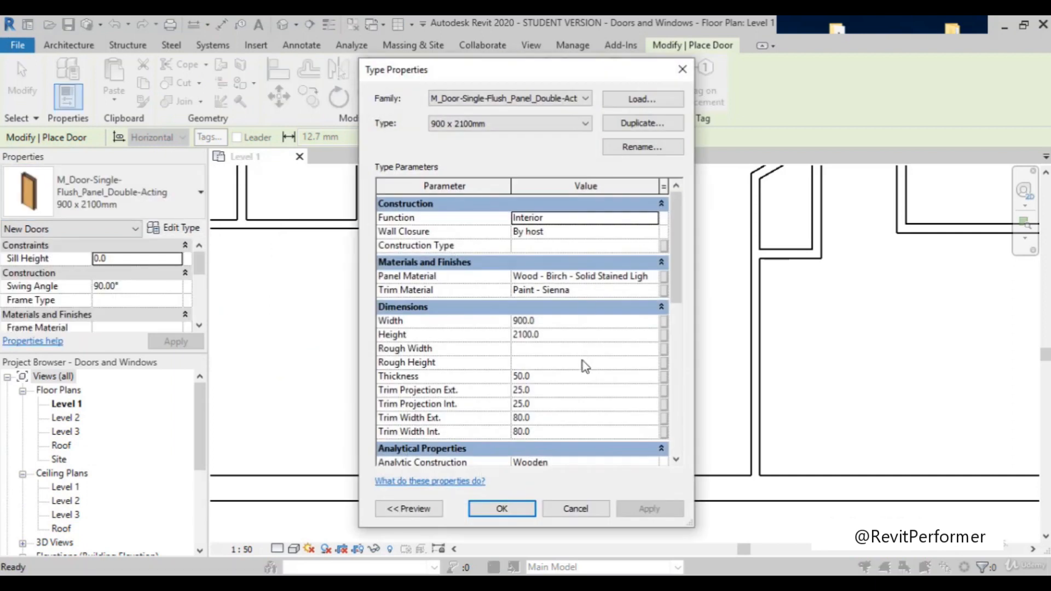
pyautogui.click(548, 323)
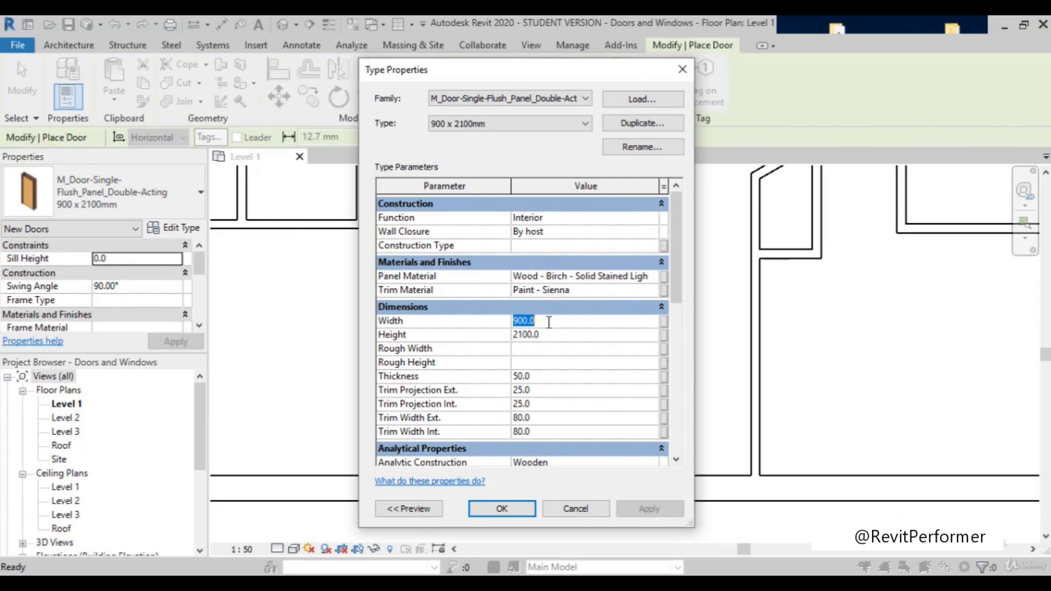
pyautogui.write('600')
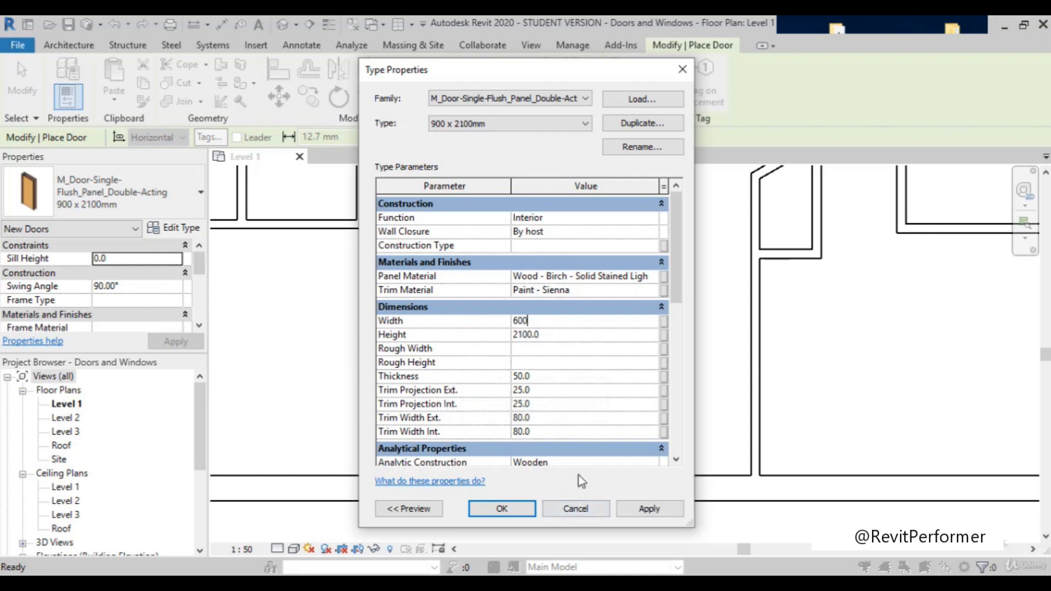
pyautogui.click(541, 339)
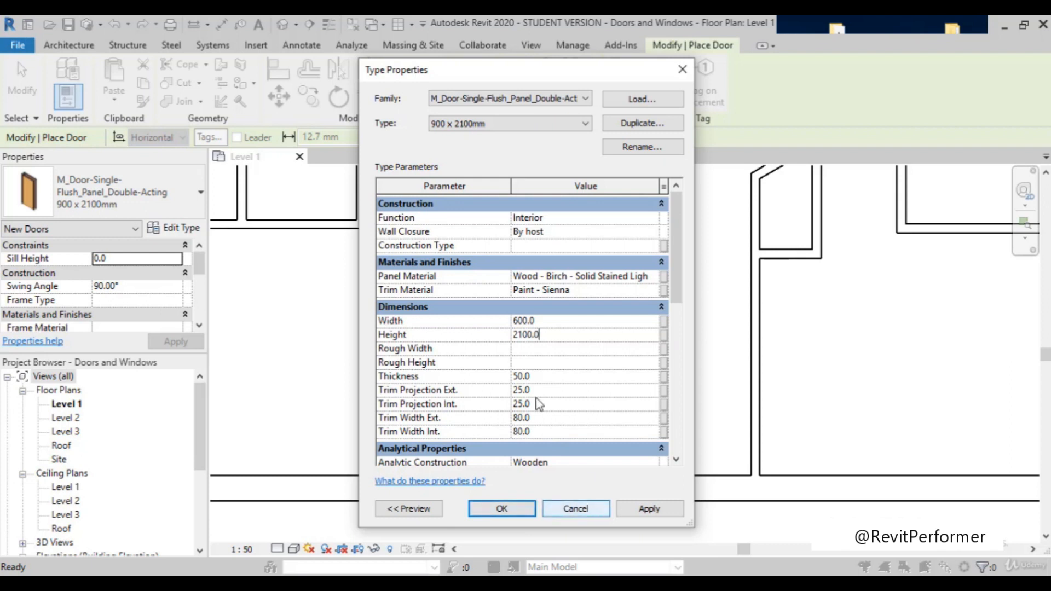
pyautogui.moveTo(540, 334); pyautogui.dragTo(451, 342)
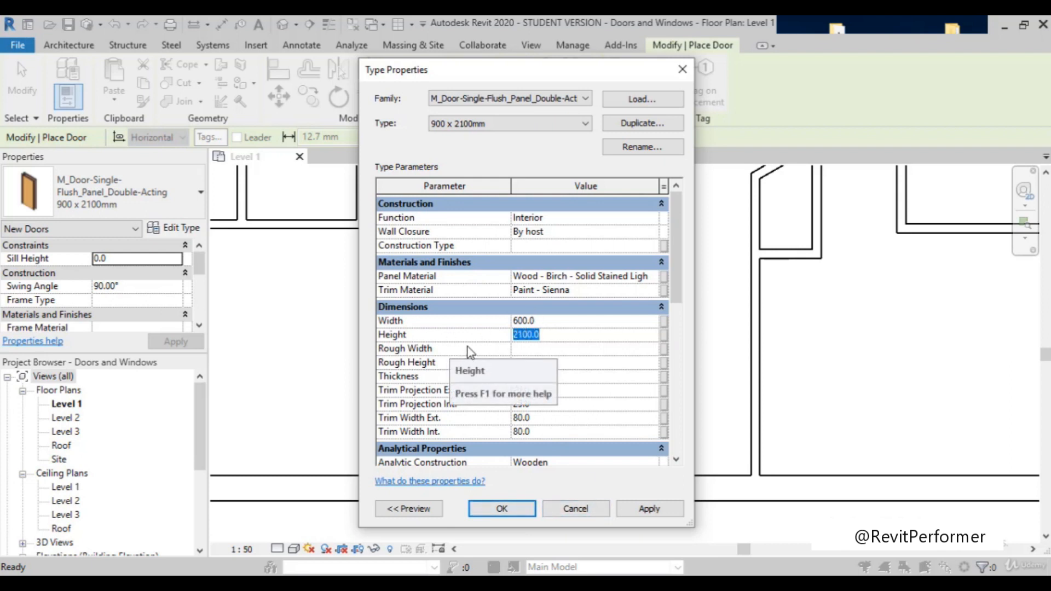
pyautogui.write('2000')
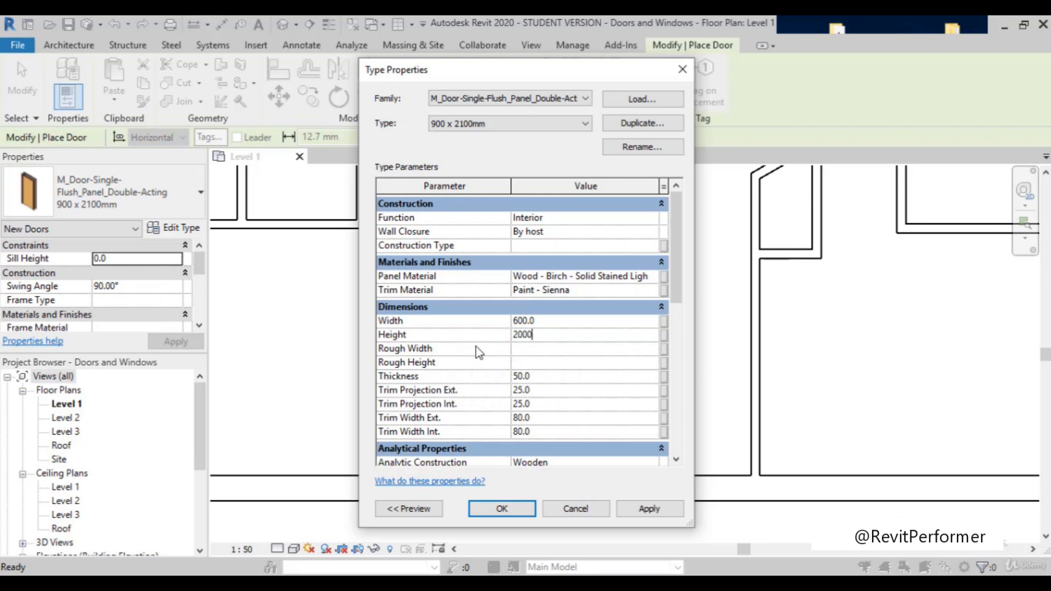
pyautogui.click(646, 511)
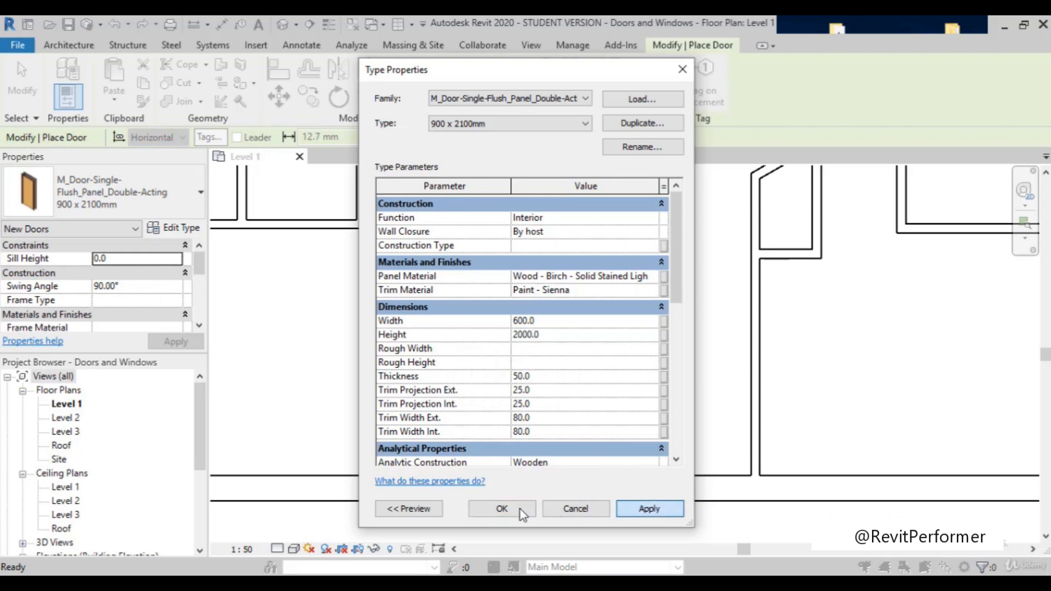
pyautogui.click(502, 508)
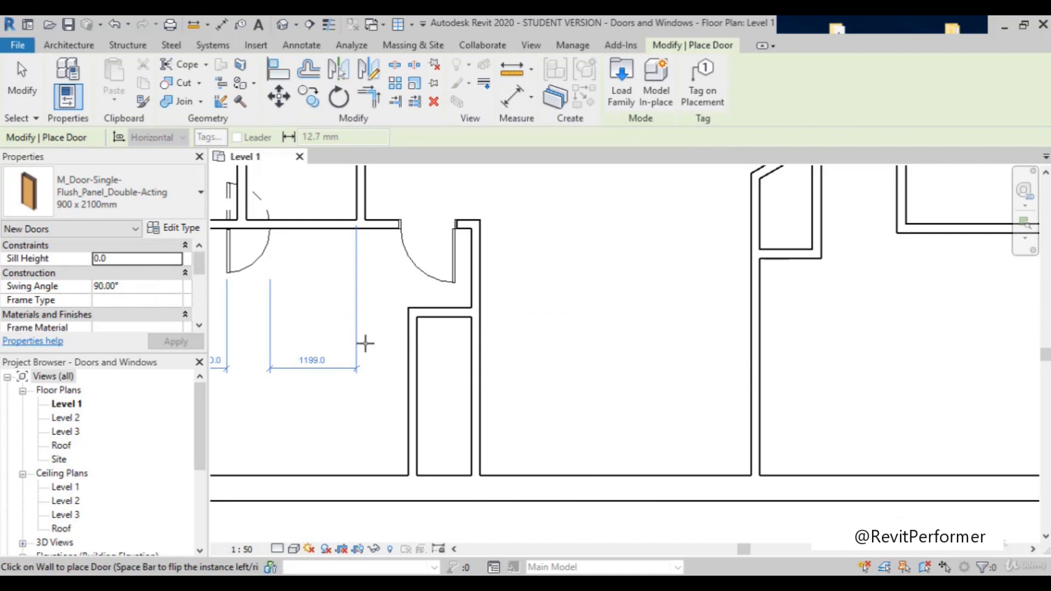
# Place the double-acting door in the wall between the lower-left room and its narrow closet, 100 mm from the bottom outer wall.
pyautogui.scroll(1, 418, 424)
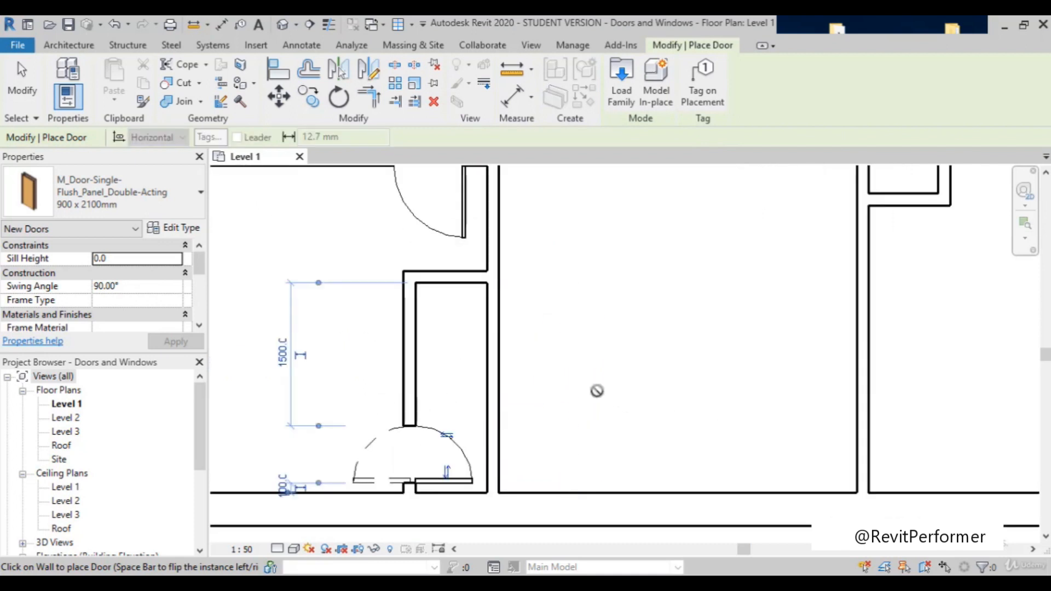
pyautogui.scroll(-1, 595, 389)
pyautogui.scroll(-2, 514, 410)
pyautogui.scroll(4, 693, 266)
pyautogui.scroll(-3, 670, 267)
pyautogui.scroll(-6, 654, 258)
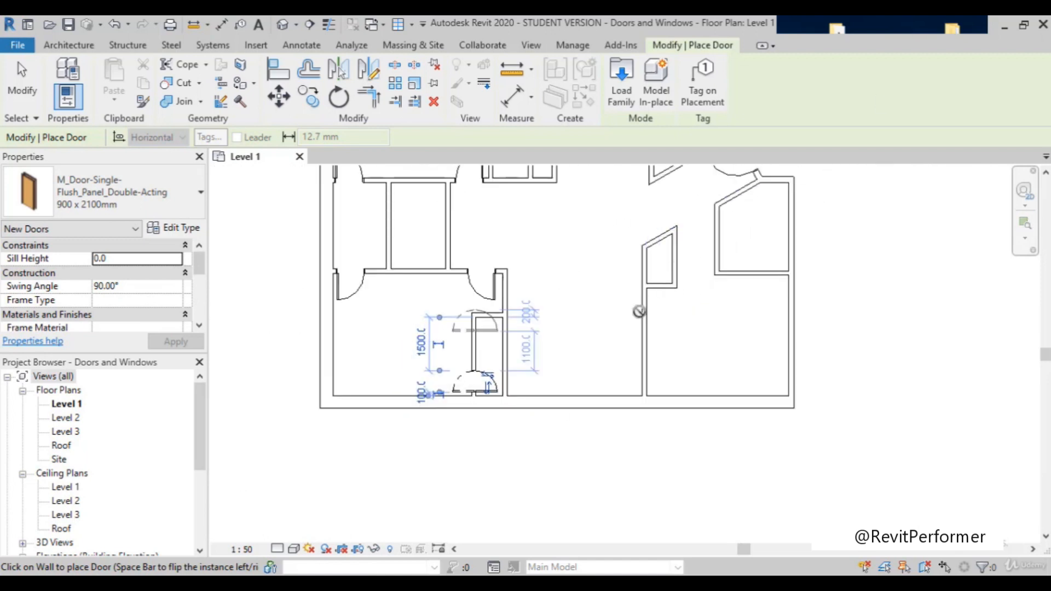
pyautogui.scroll(2, 695, 224)
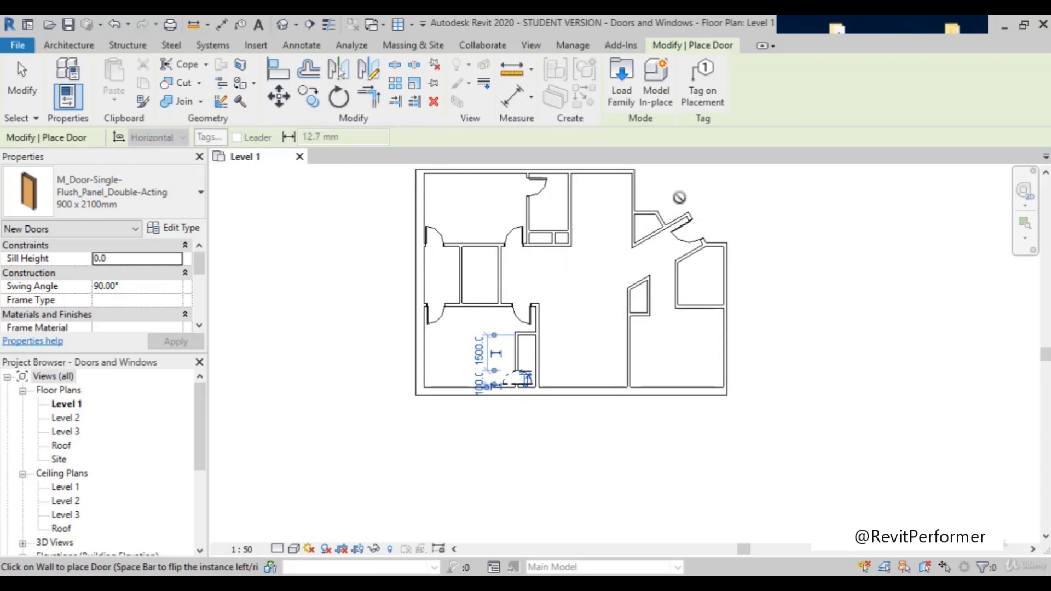
pyautogui.scroll(3, 658, 329)
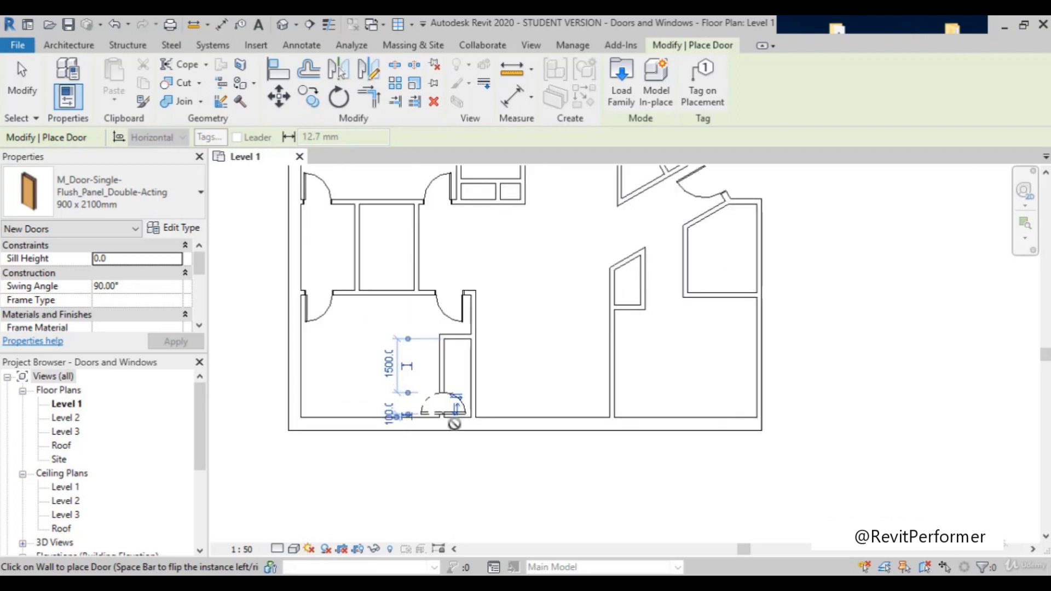
pyautogui.scroll(-4, 504, 396)
pyautogui.scroll(1, 572, 260)
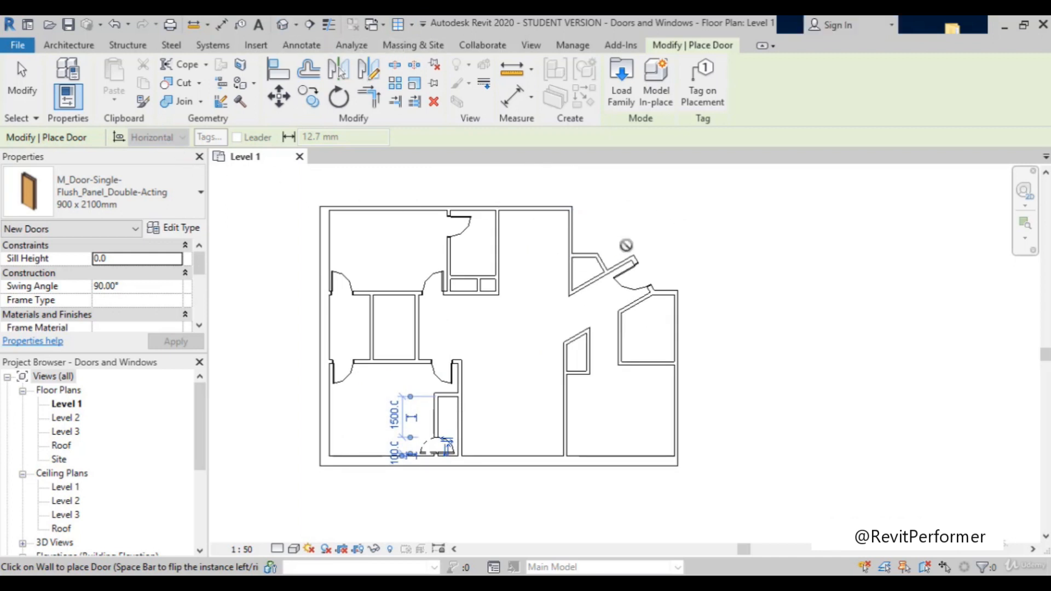
pyautogui.scroll(3, 469, 217)
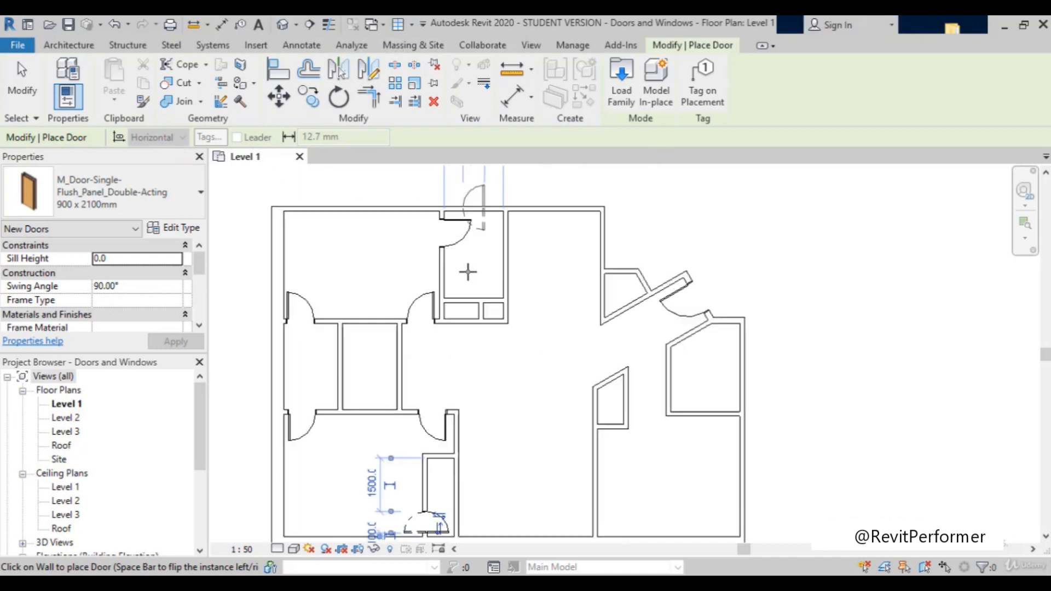
pyautogui.scroll(-3, 462, 298)
# Start the Window command and browse the loadable family library to its Windows folder.
pyautogui.click(68, 45)
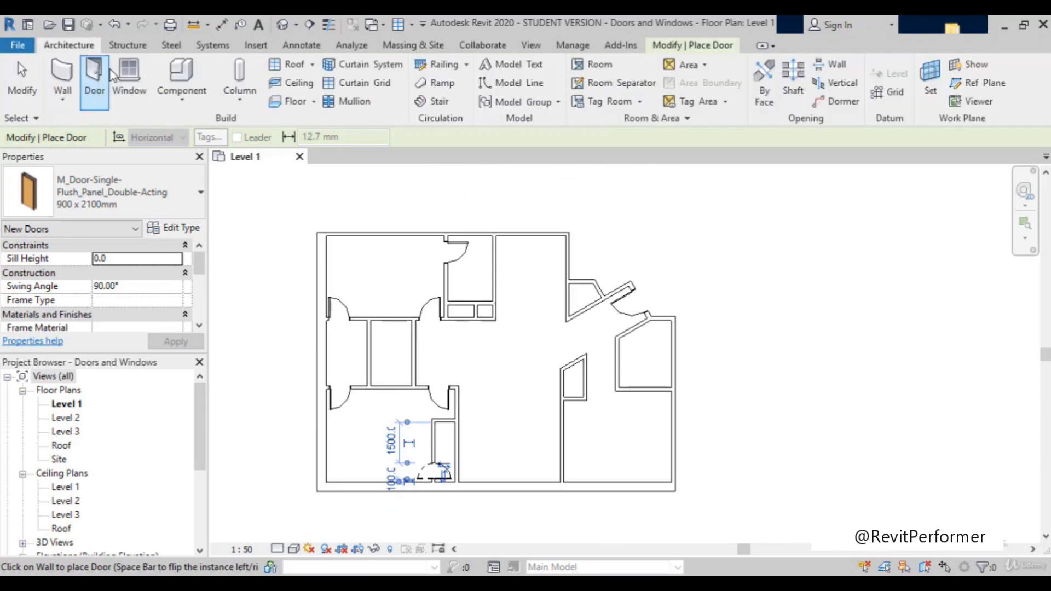
pyautogui.click(129, 80)
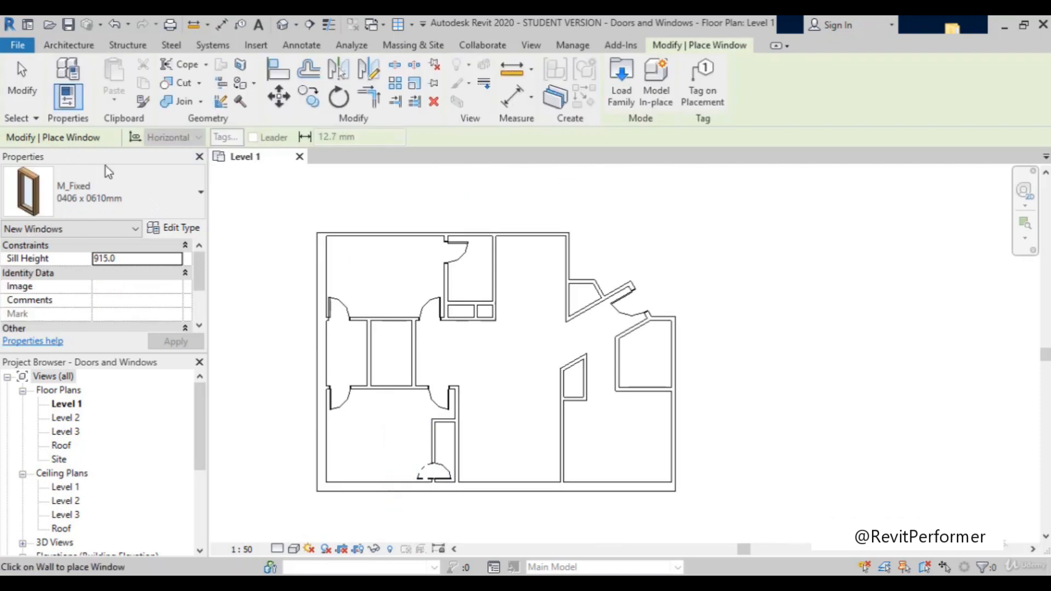
pyautogui.click(167, 198)
pyautogui.click(165, 205)
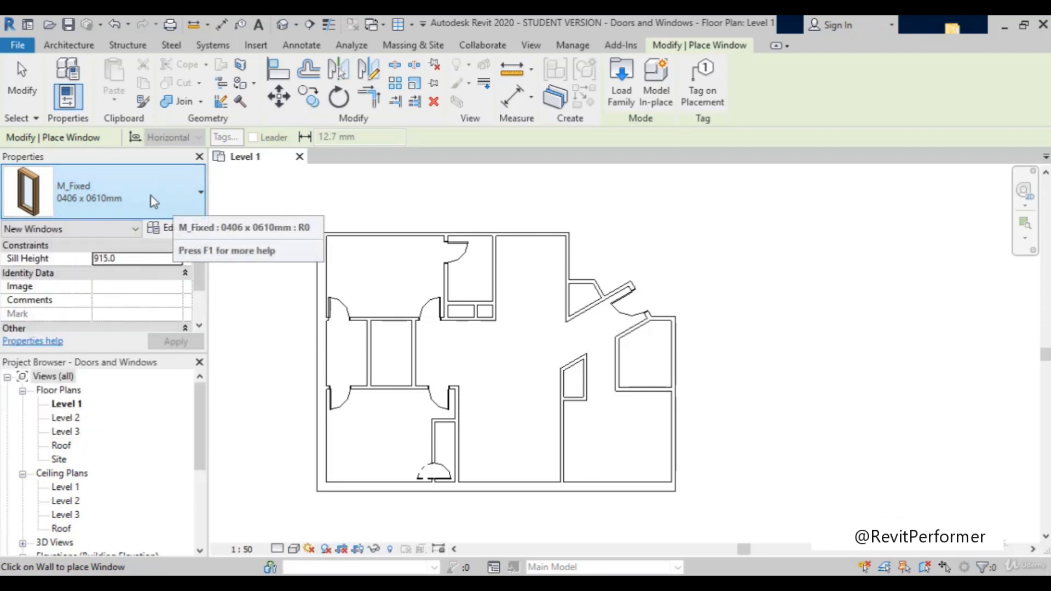
pyautogui.click(619, 89)
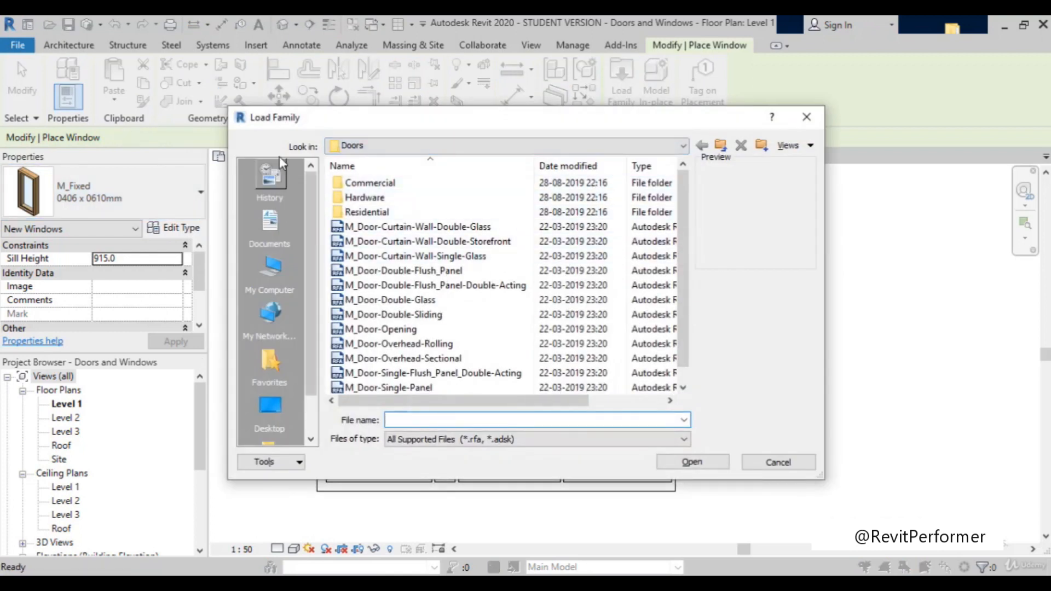
pyautogui.click(720, 145)
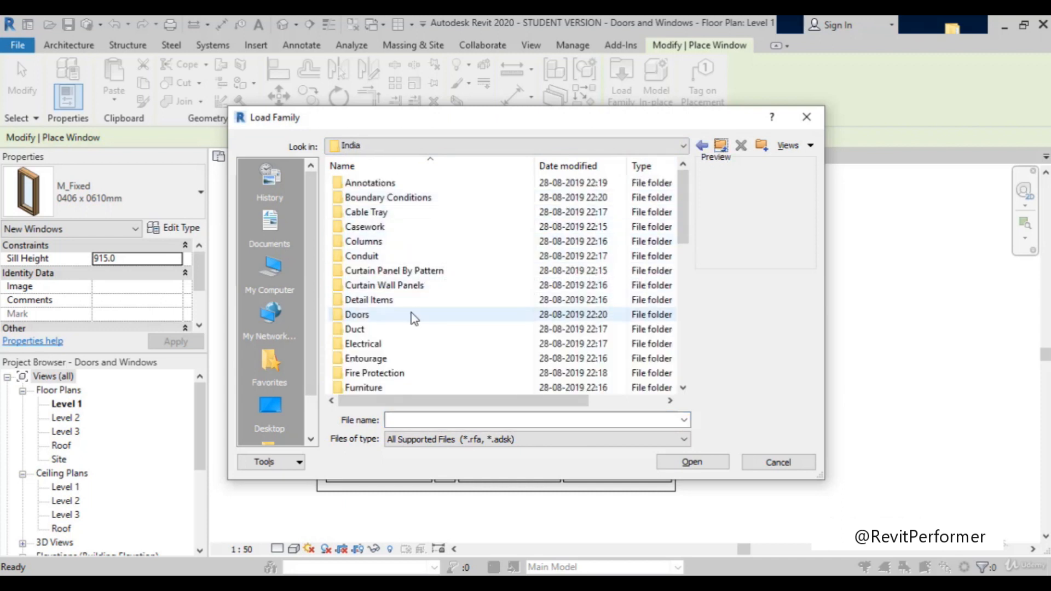
pyautogui.scroll(-1, 406, 342)
pyautogui.scroll(-8, 407, 343)
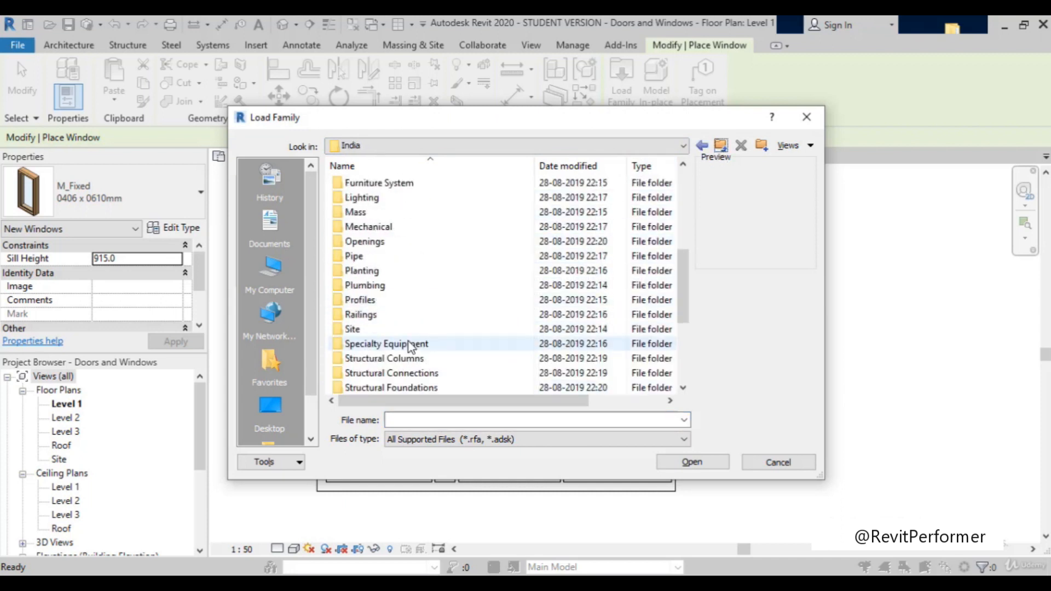
pyautogui.doubleClick(380, 372)
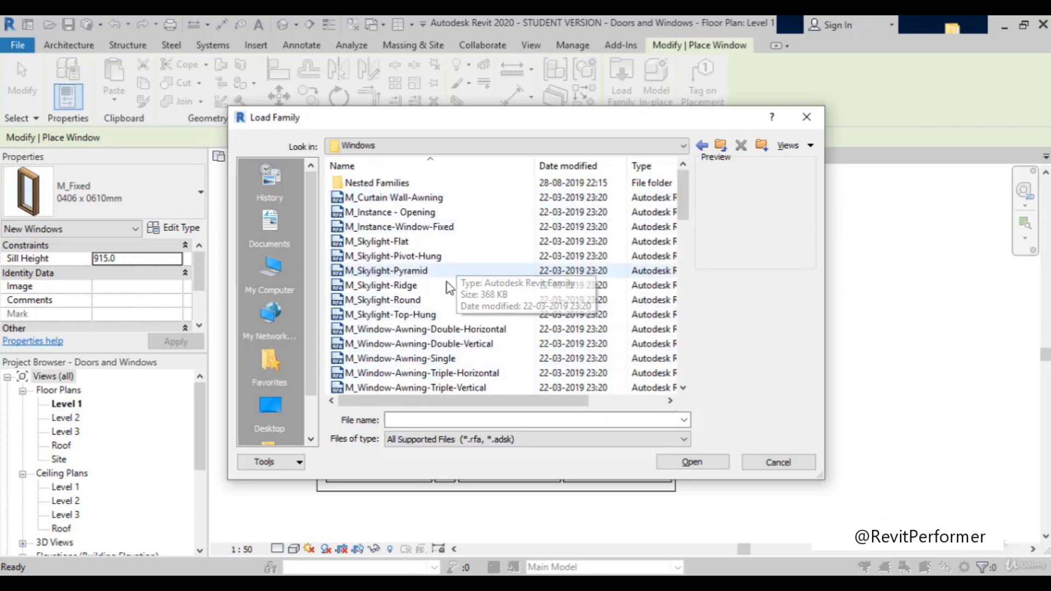
# Load the M_Window-Fixed family with its 600 x 900mm type.
pyautogui.scroll(-12, 475, 300)
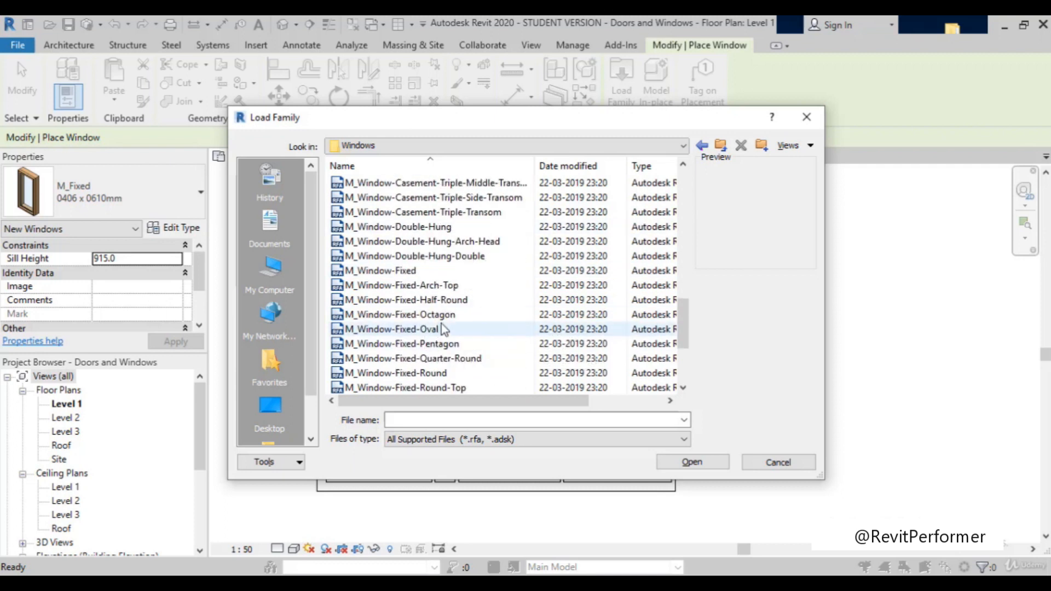
pyautogui.click(406, 271)
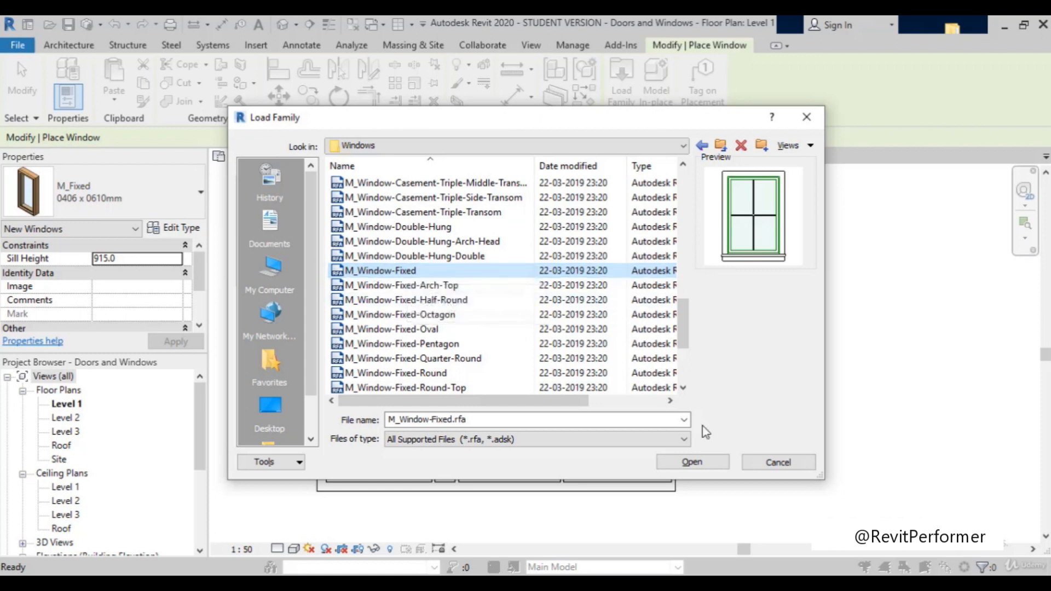
pyautogui.click(693, 462)
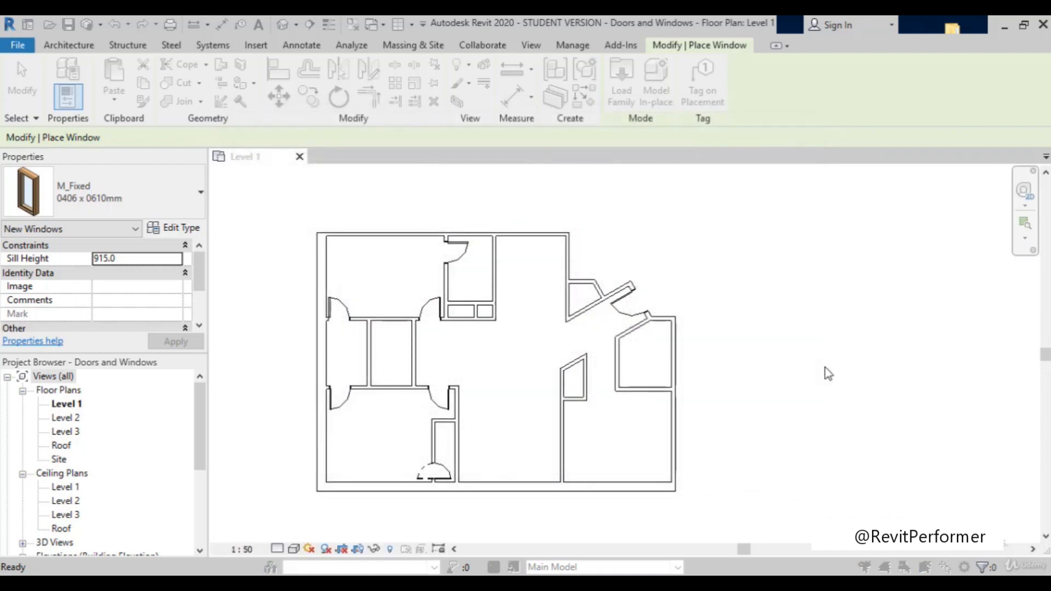
pyautogui.scroll(-3, 517, 354)
pyautogui.click(602, 382)
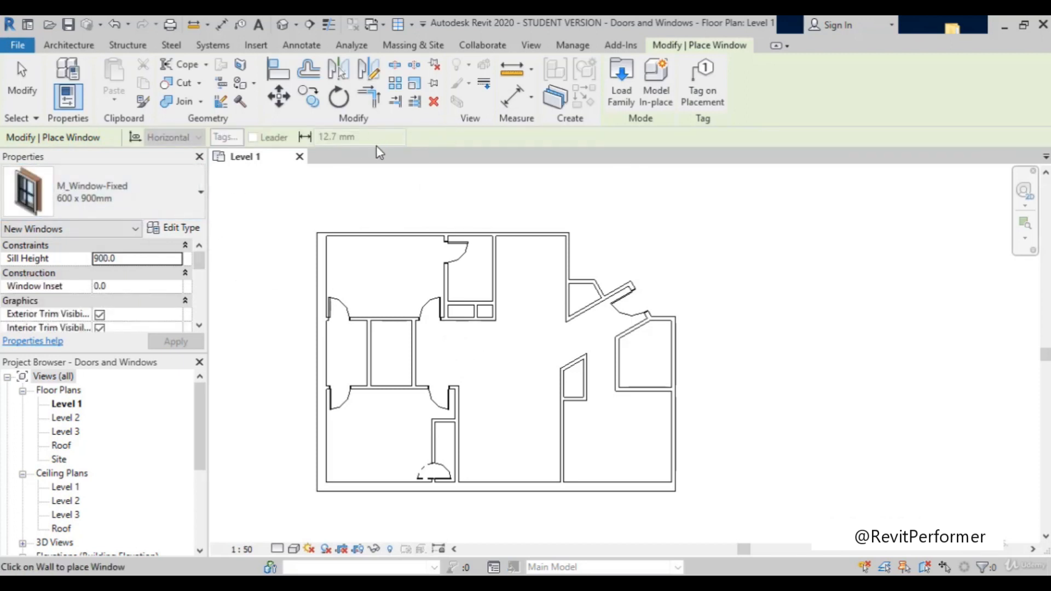
# Place a 600 x 900mm fixed window in the bottom outer wall of the lower-left room, 1000 mm from the left outer wall.
pyautogui.scroll(3, 405, 485)
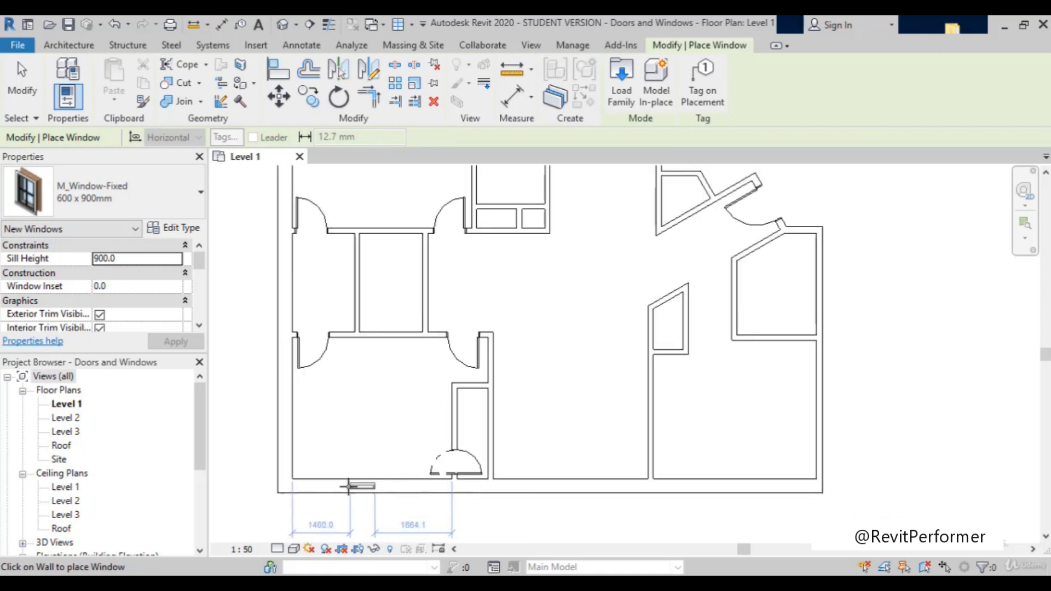
pyautogui.scroll(1, 354, 494)
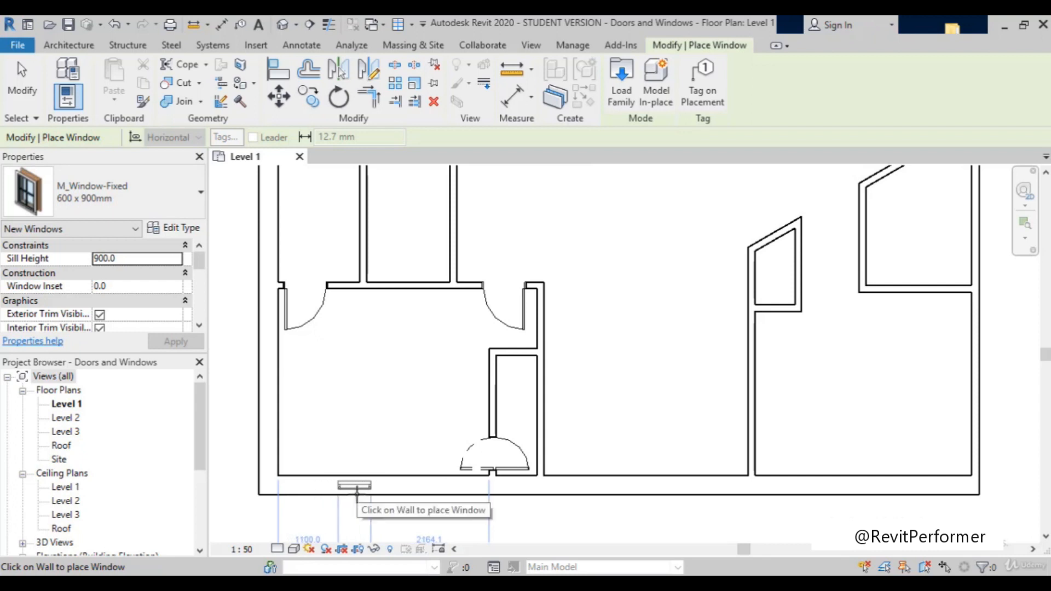
pyautogui.scroll(-1, 347, 475)
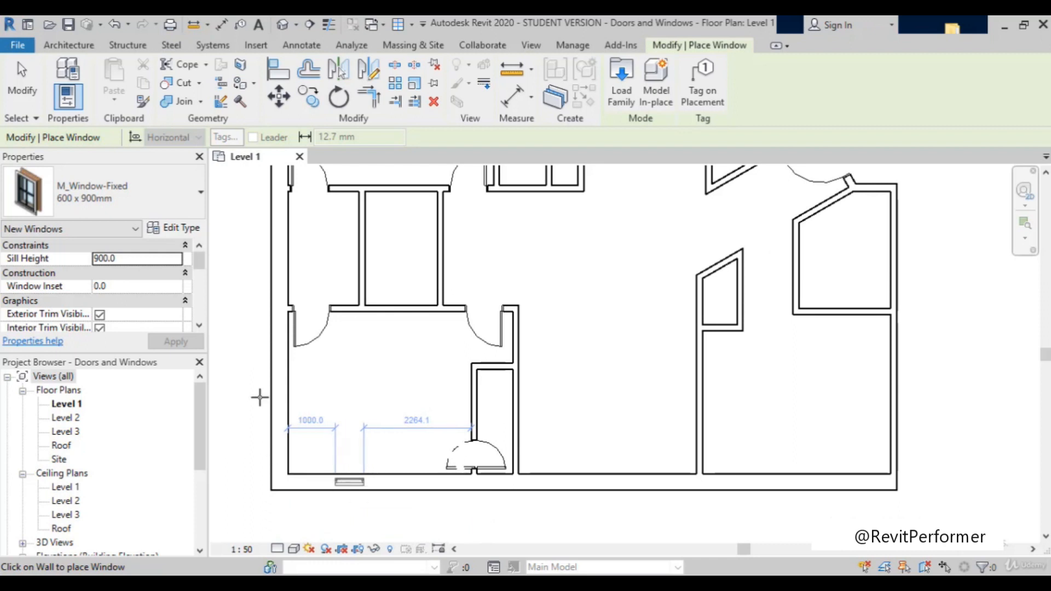
pyautogui.scroll(-3, 370, 390)
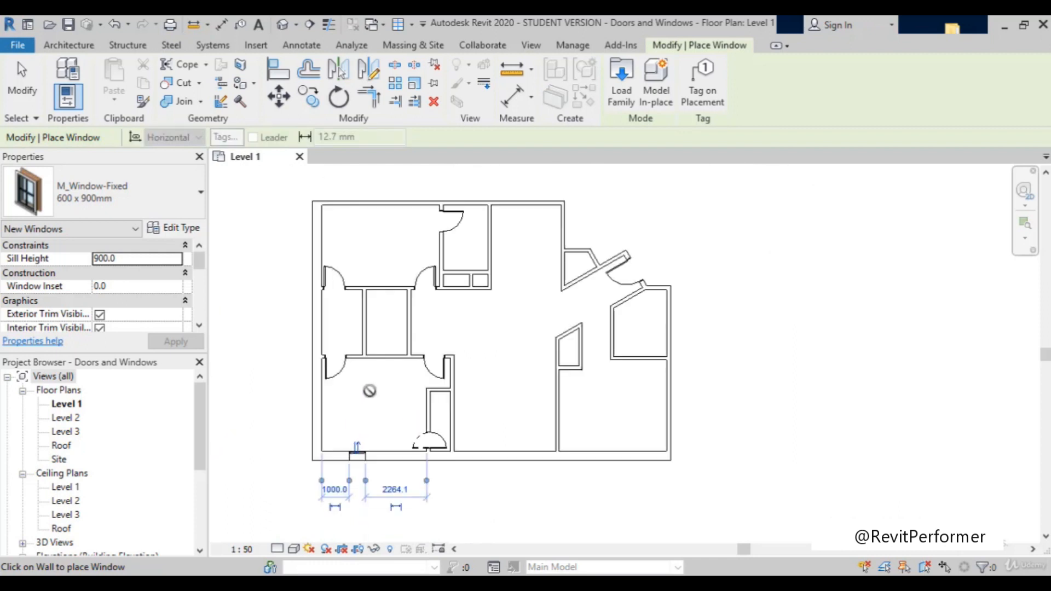
# Set the lower-left room window's distance from the left outer wall to 1500 mm.
pyautogui.scroll(4, 347, 481)
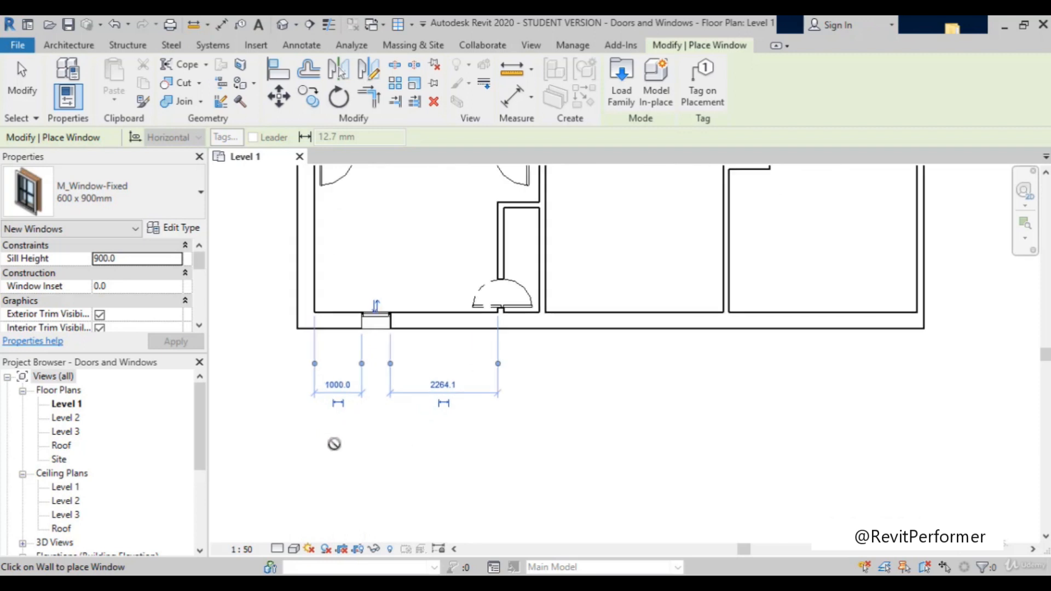
pyautogui.scroll(1, 334, 443)
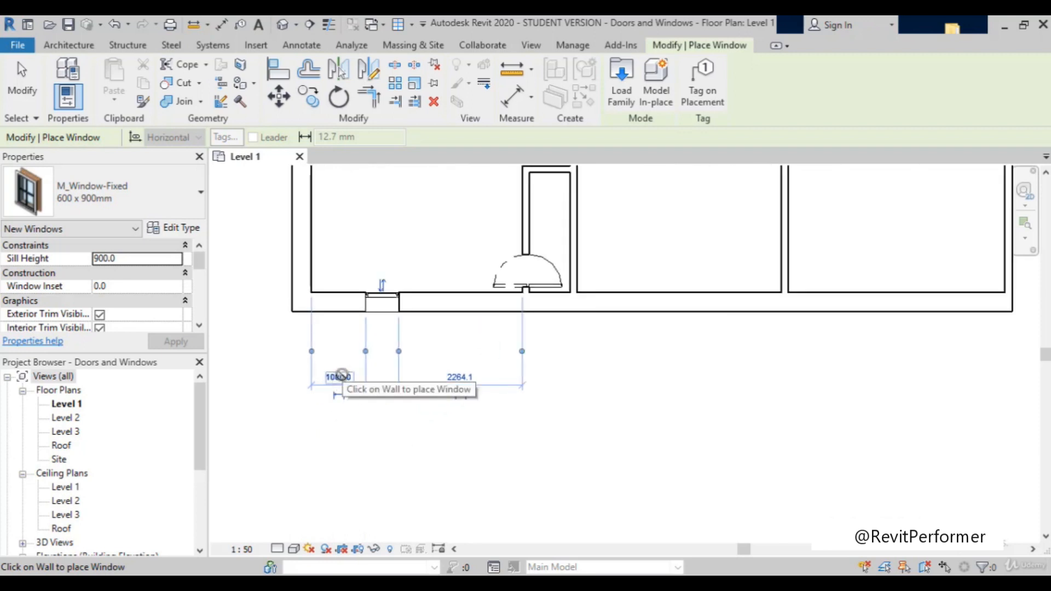
pyautogui.click(342, 380)
pyautogui.write('1')
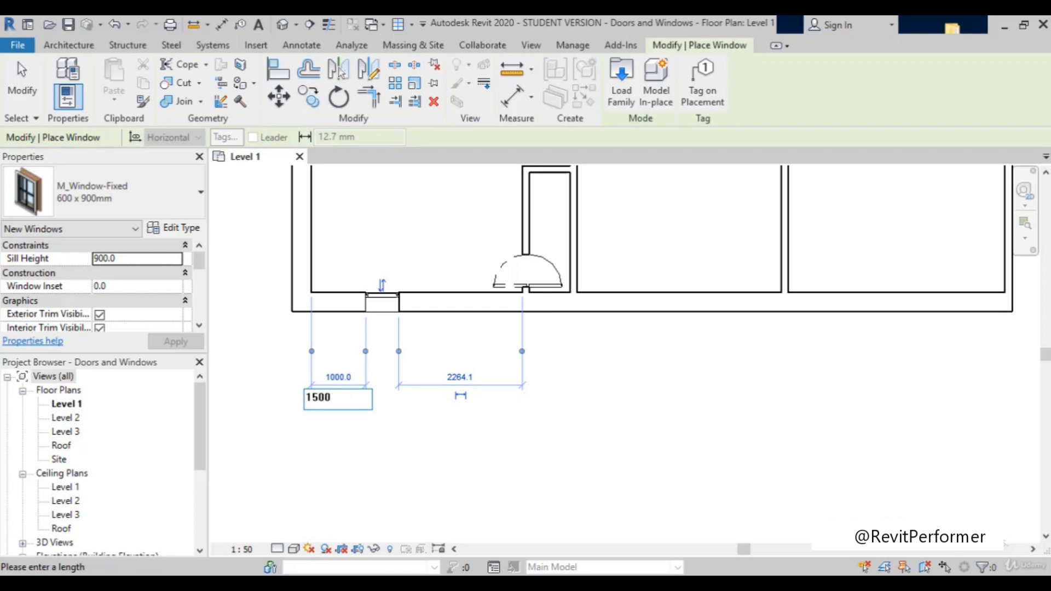
pyautogui.write('500')
pyautogui.press('Return')
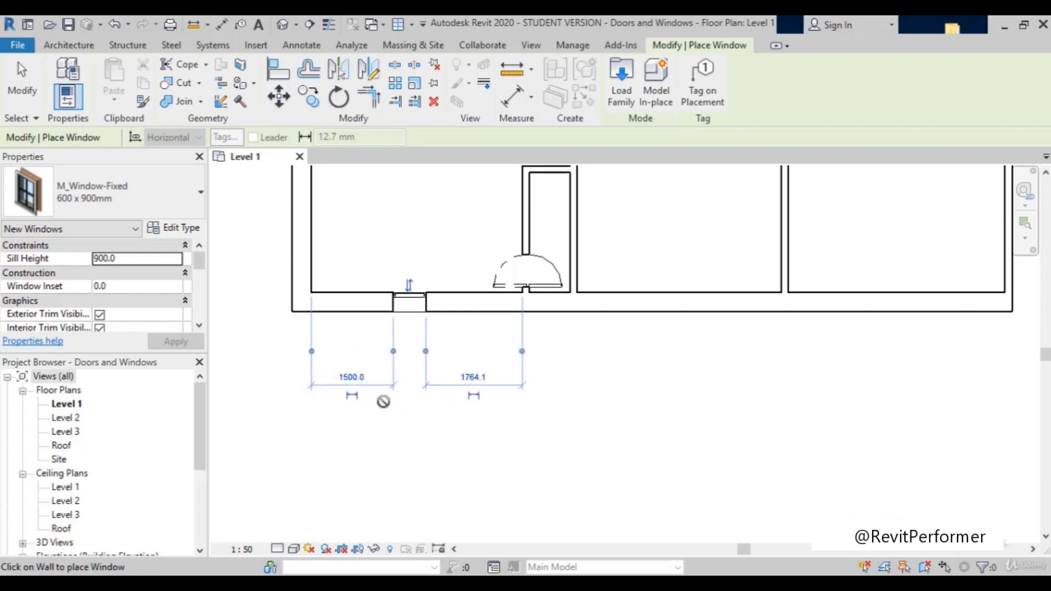
# Place a 600 x 900mm fixed window in the left outer wall of the upper-left room, 700 mm from the top outer wall.
pyautogui.scroll(-4, 459, 442)
pyautogui.scroll(3, 403, 379)
pyautogui.scroll(-5, 397, 370)
pyautogui.scroll(3, 387, 348)
pyautogui.scroll(-3, 381, 268)
pyautogui.scroll(6, 402, 262)
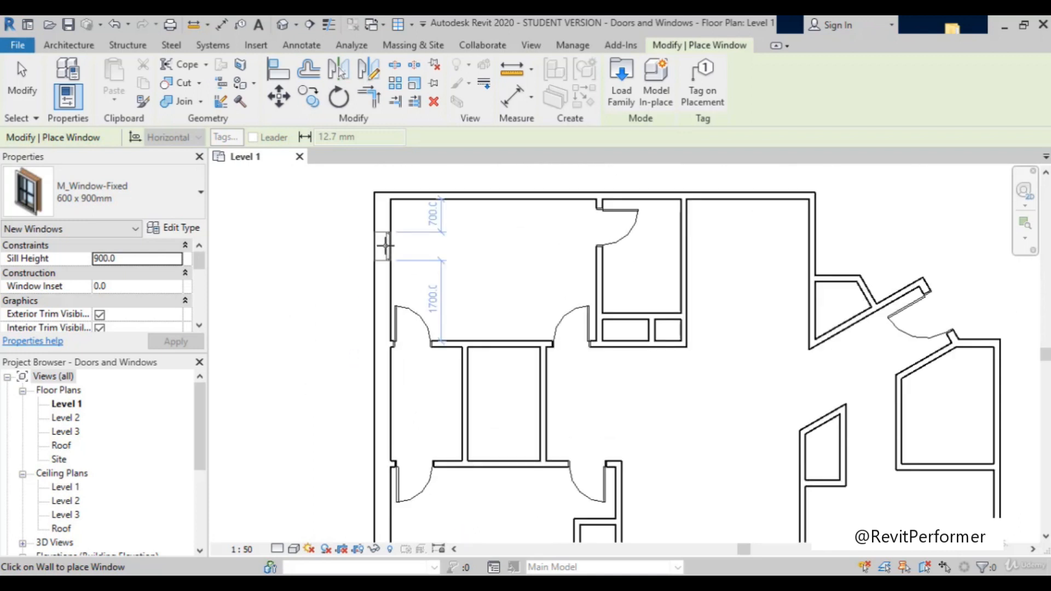
pyautogui.scroll(-5, 455, 266)
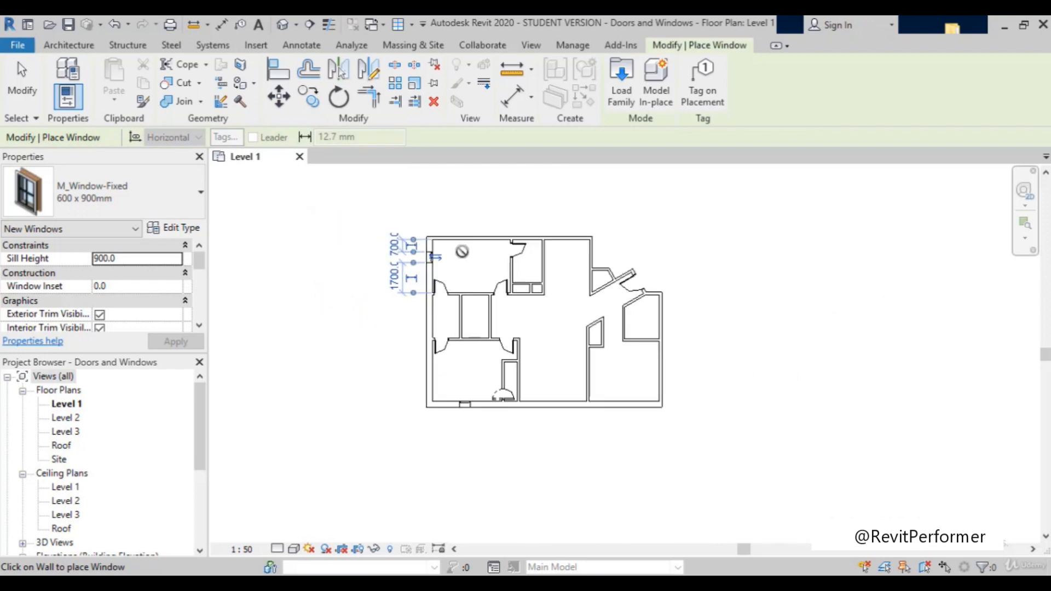
# Place a fixed window in the top outer wall of the small room beside the upper-left room, 300 mm from its right wall, and flip its facing.
pyautogui.scroll(3, 461, 252)
pyautogui.scroll(-2, 585, 252)
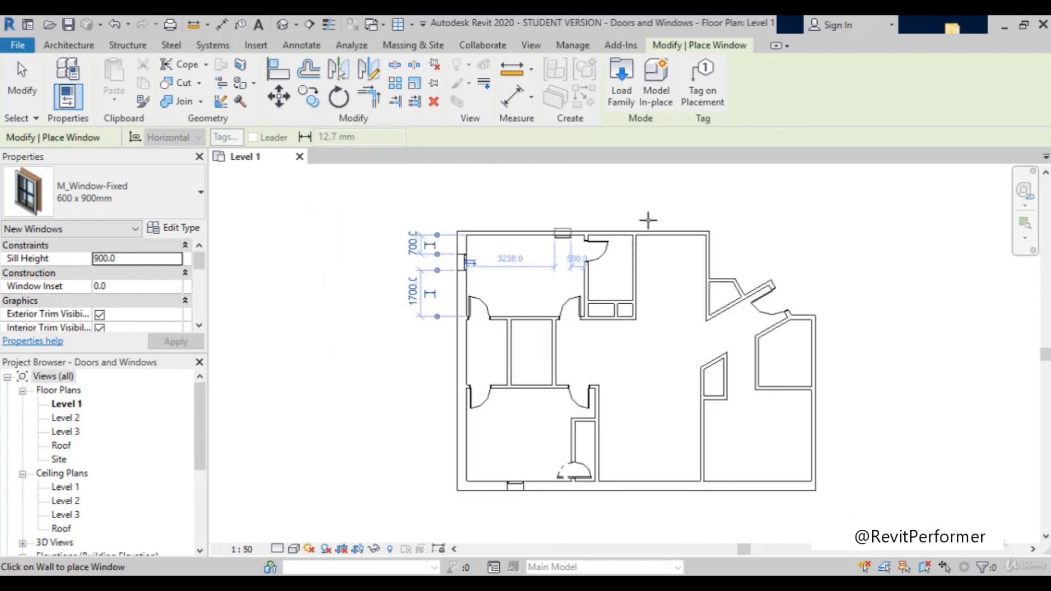
pyautogui.scroll(3, 609, 232)
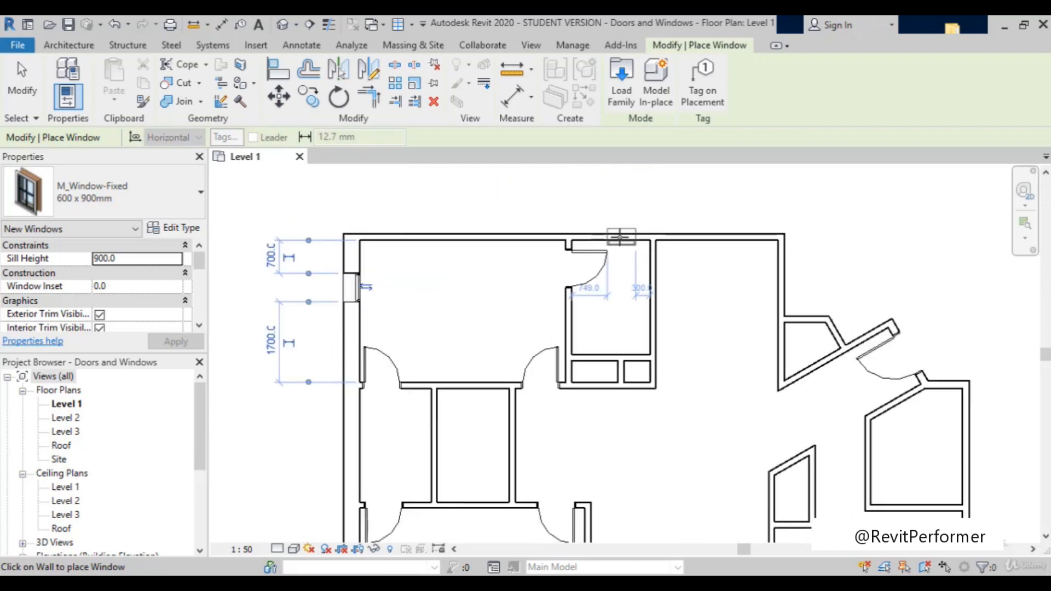
pyautogui.click(619, 239)
pyautogui.scroll(4, 624, 225)
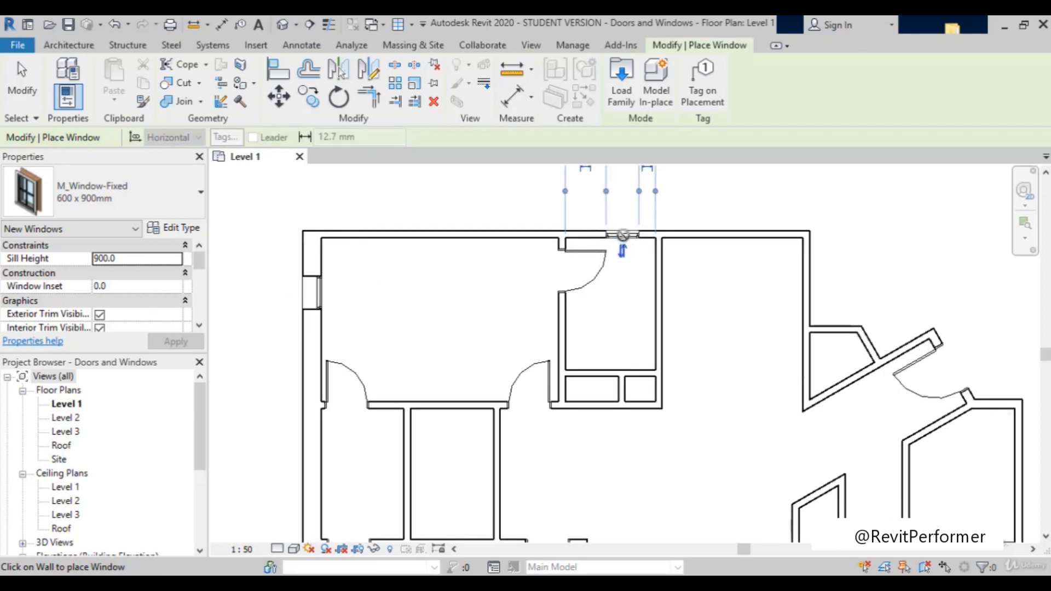
pyautogui.scroll(1, 628, 211)
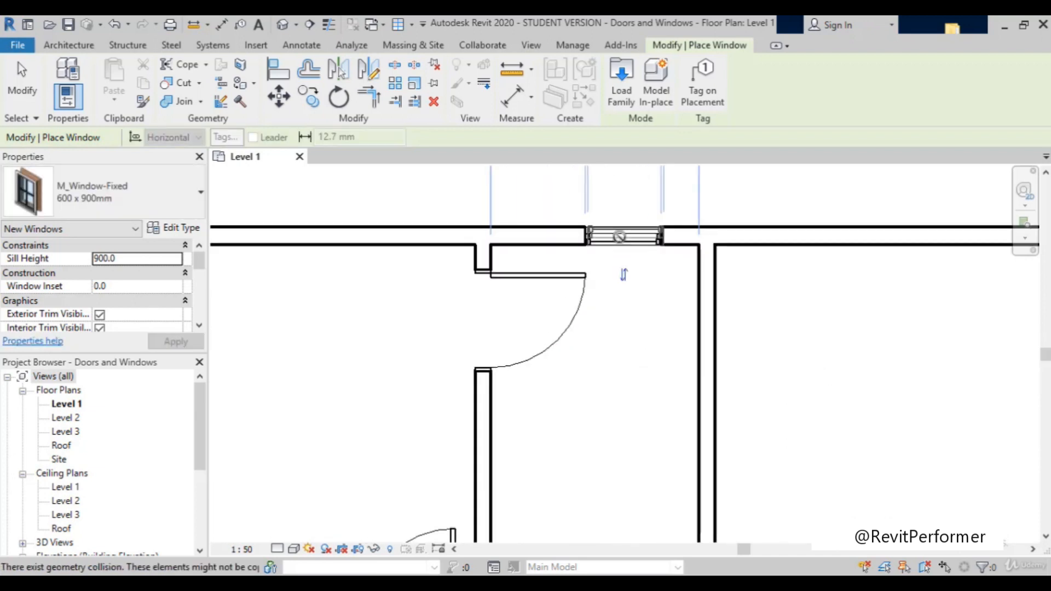
pyautogui.scroll(-1, 634, 279)
pyautogui.scroll(1, 639, 284)
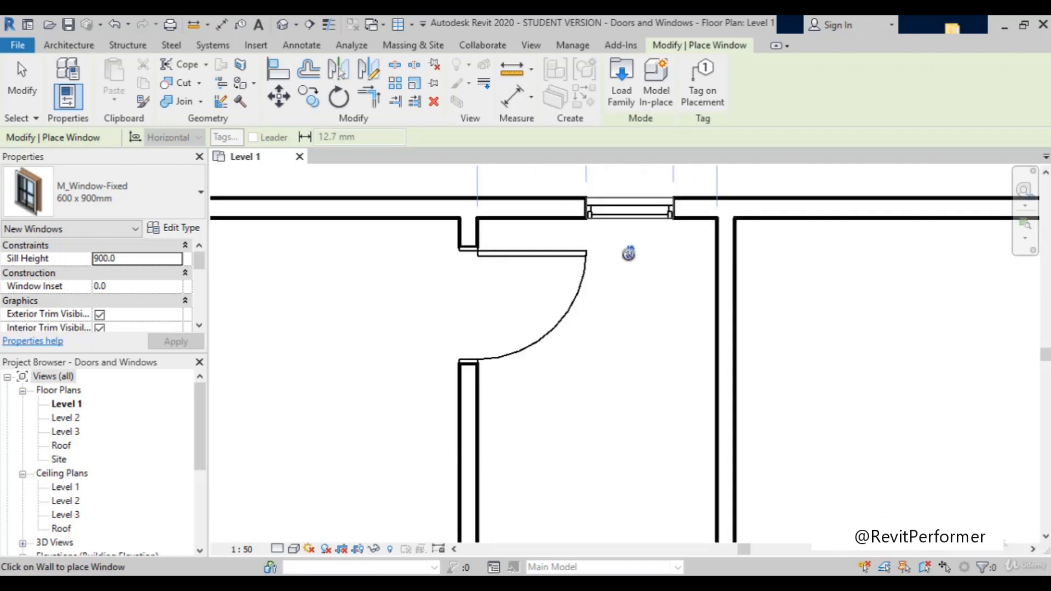
pyautogui.press('space')
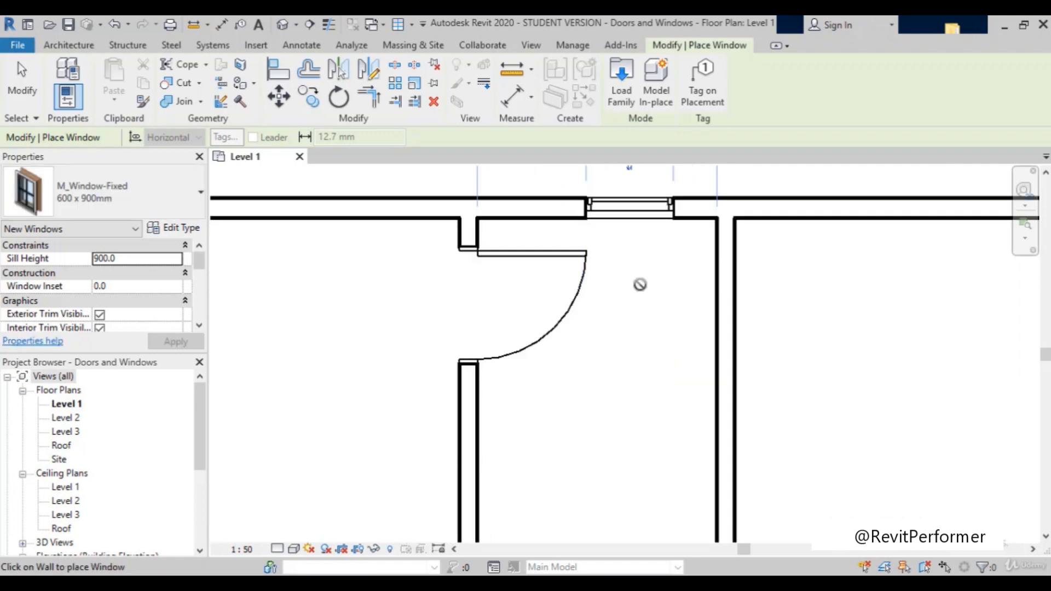
# Finish placing windows and flip the facing of the window in the upper-left room's left outer wall.
pyautogui.scroll(-3, 639, 284)
pyautogui.scroll(3, 434, 286)
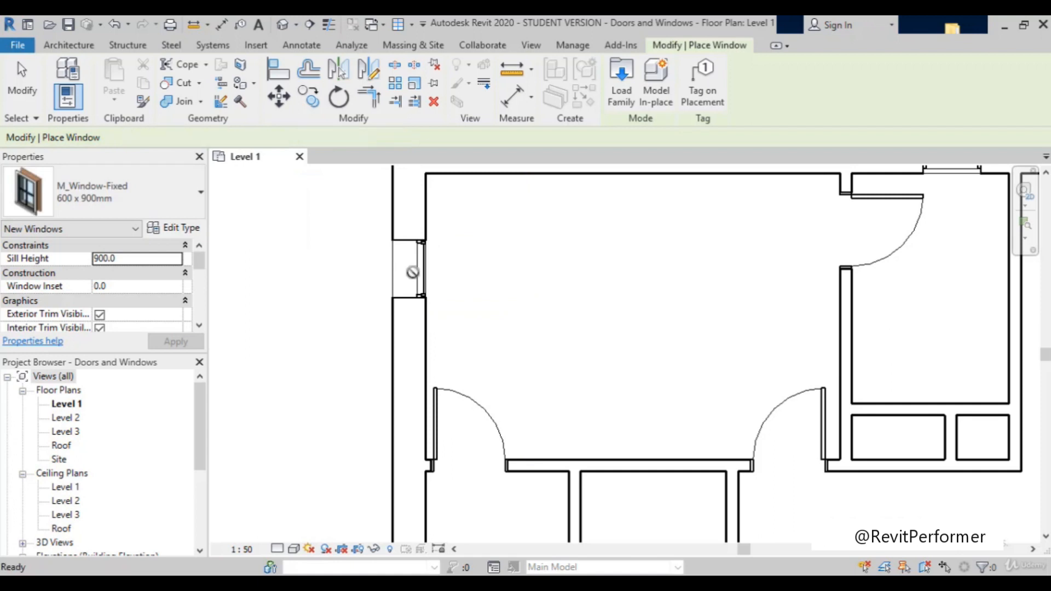
pyautogui.press('Escape')
pyautogui.click(435, 279)
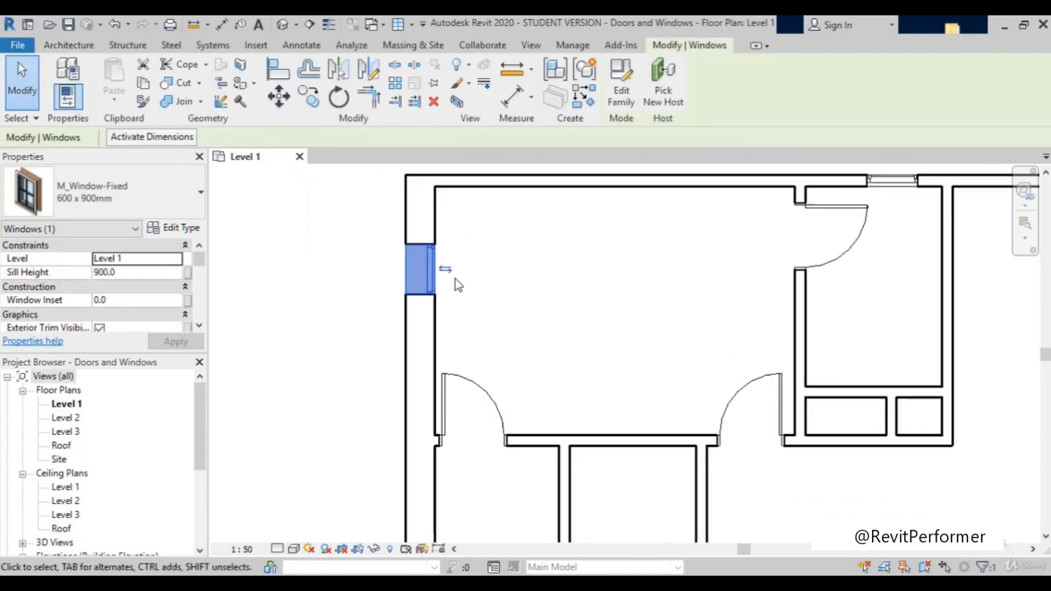
pyautogui.scroll(1, 443, 276)
pyautogui.scroll(-5, 528, 288)
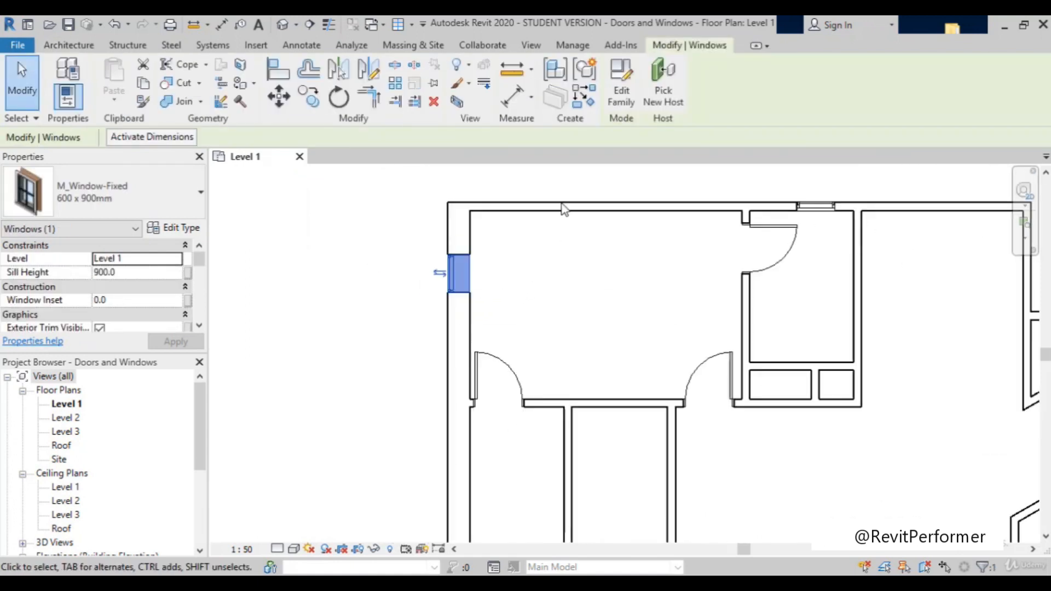
# Flip the facing of the window in the lower-left room's bottom outer wall and deselect it.
pyautogui.scroll(5, 566, 374)
pyautogui.click(567, 305)
pyautogui.scroll(2, 567, 307)
pyautogui.click(567, 276)
pyautogui.scroll(-5, 542, 315)
pyautogui.click(526, 361)
pyautogui.scroll(-5, 609, 366)
pyautogui.scroll(4, 579, 264)
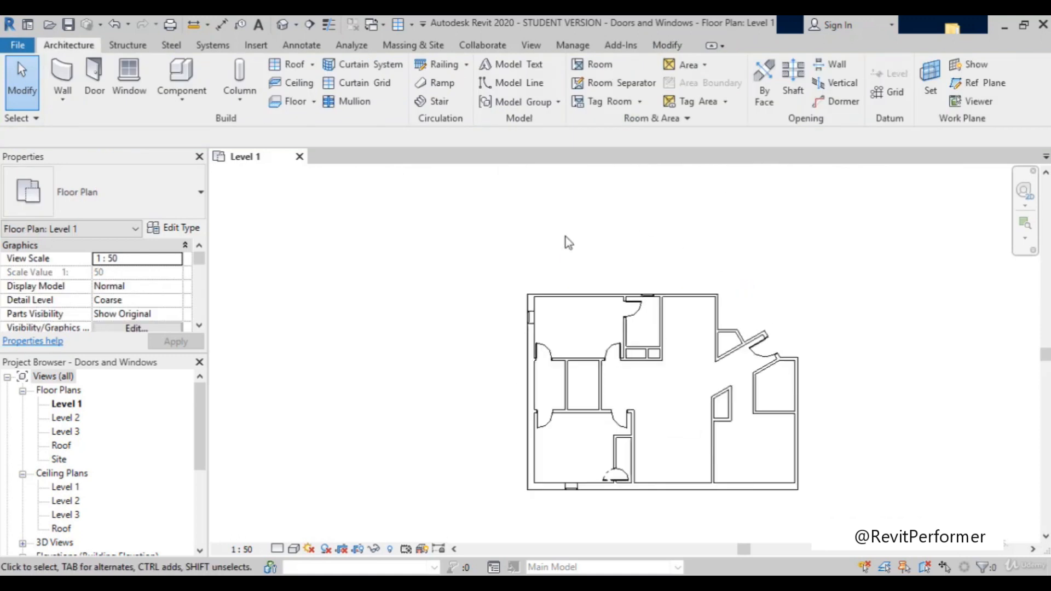
# Review the type properties of the fixed window in the lower-left room's bottom outer wall without changing them.
pyautogui.scroll(2, 722, 419)
pyautogui.scroll(-1, 623, 317)
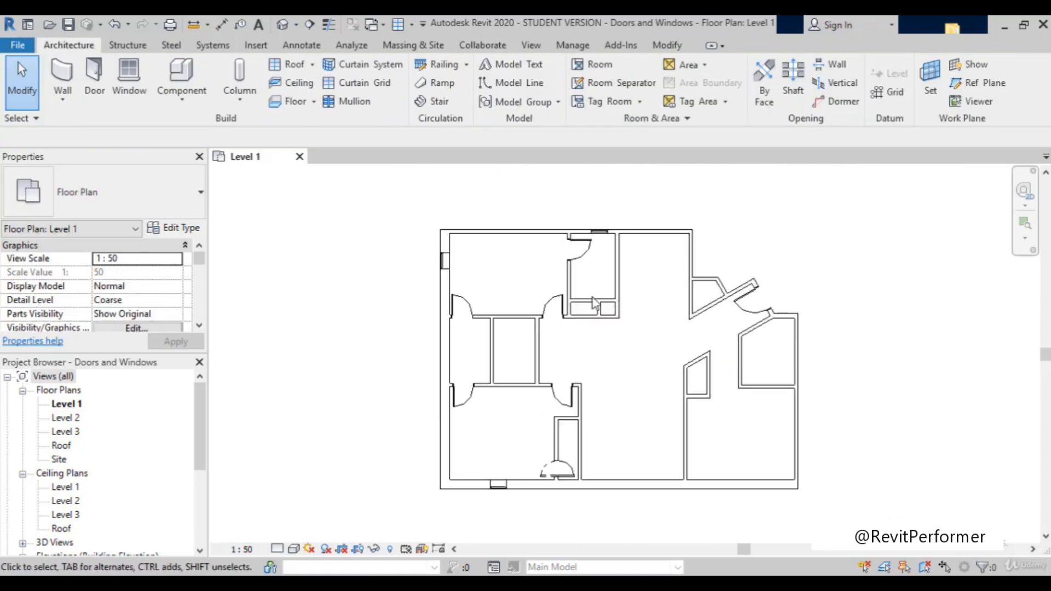
pyautogui.scroll(3, 523, 487)
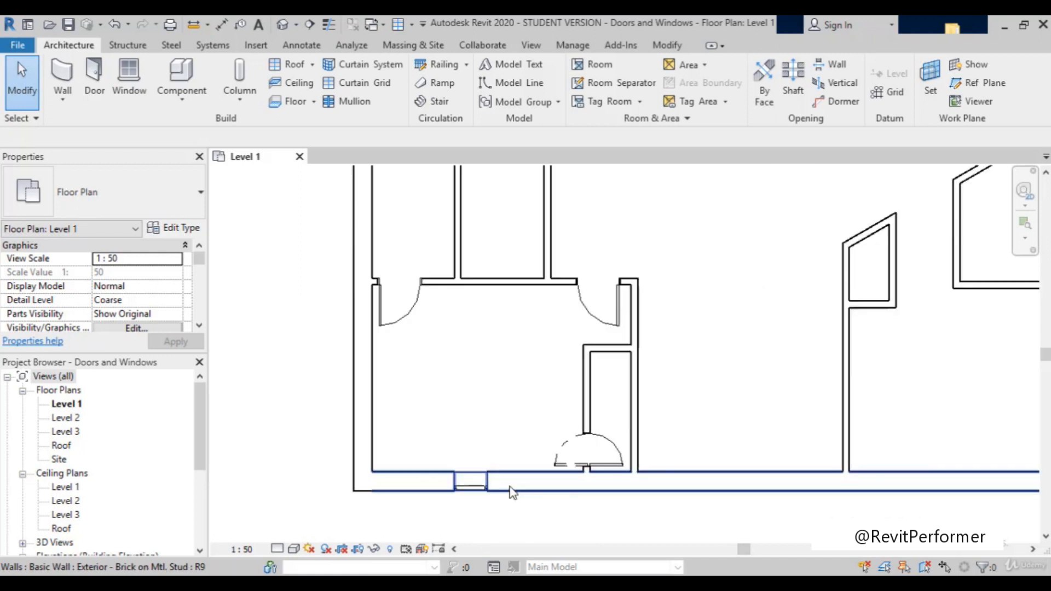
pyautogui.click(464, 496)
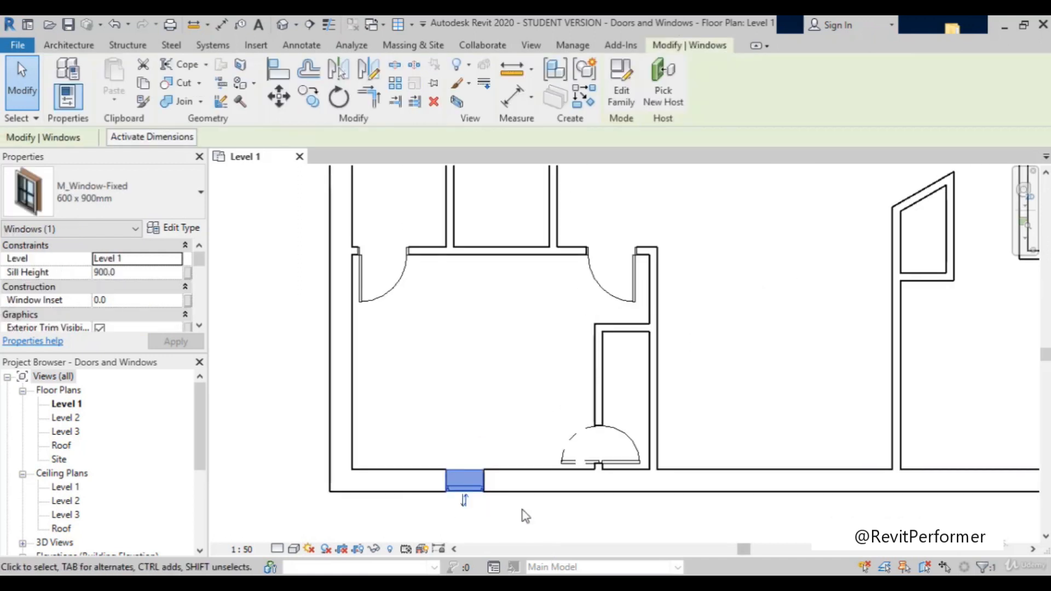
pyautogui.click(178, 228)
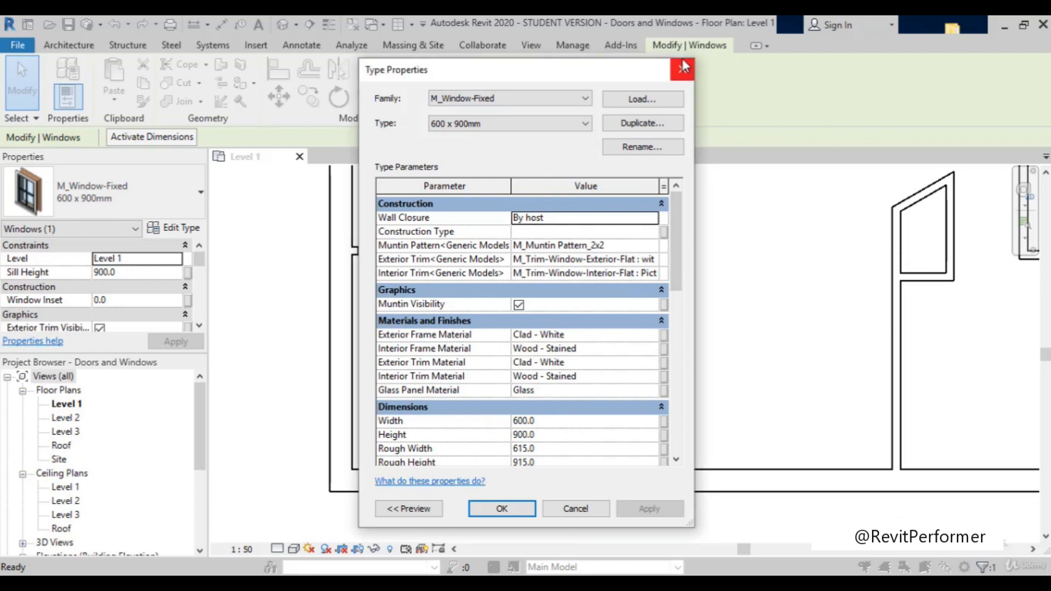
pyautogui.press('Escape')
pyautogui.scroll(-5, 648, 303)
pyautogui.scroll(5, 690, 228)
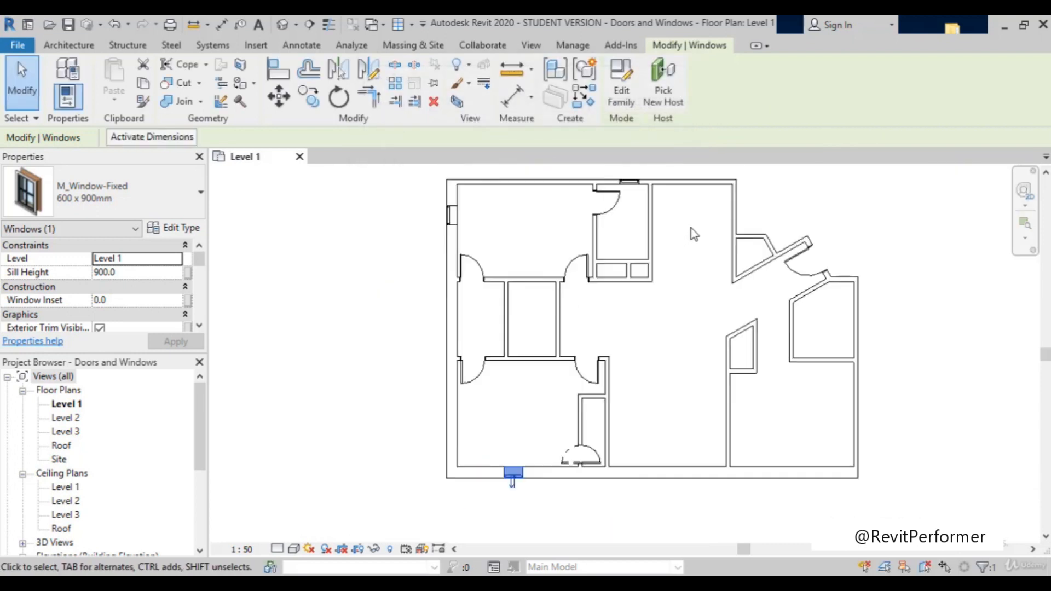
pyautogui.scroll(-2, 578, 267)
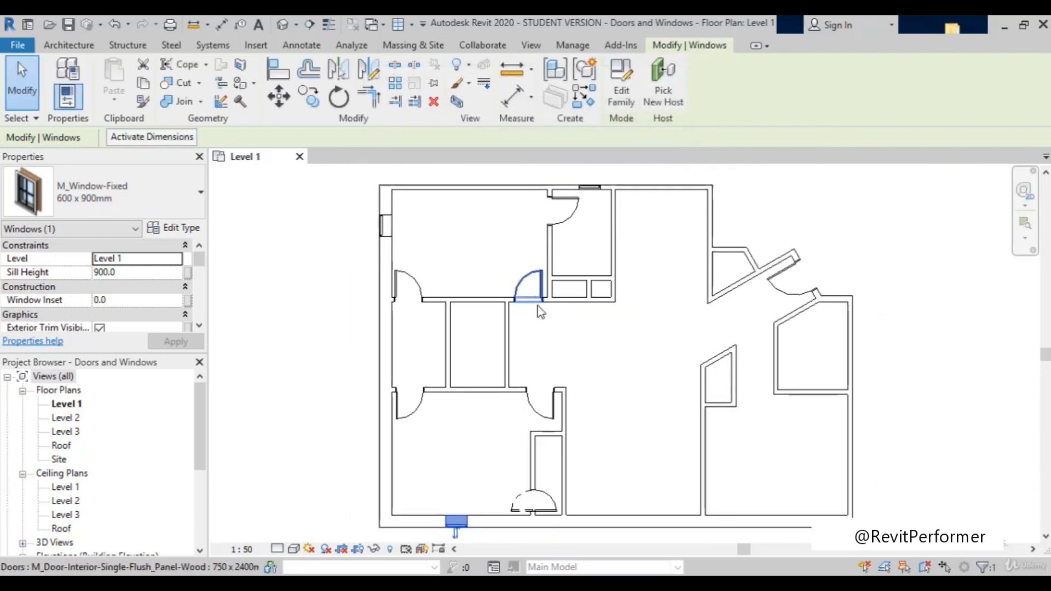
pyautogui.scroll(3, 651, 300)
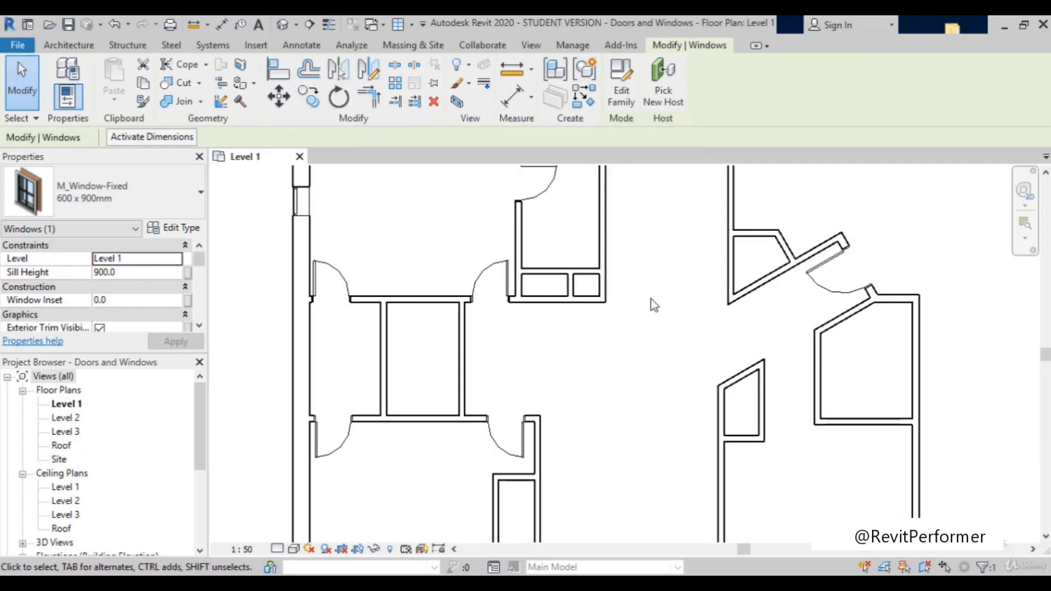
pyautogui.scroll(-2, 651, 300)
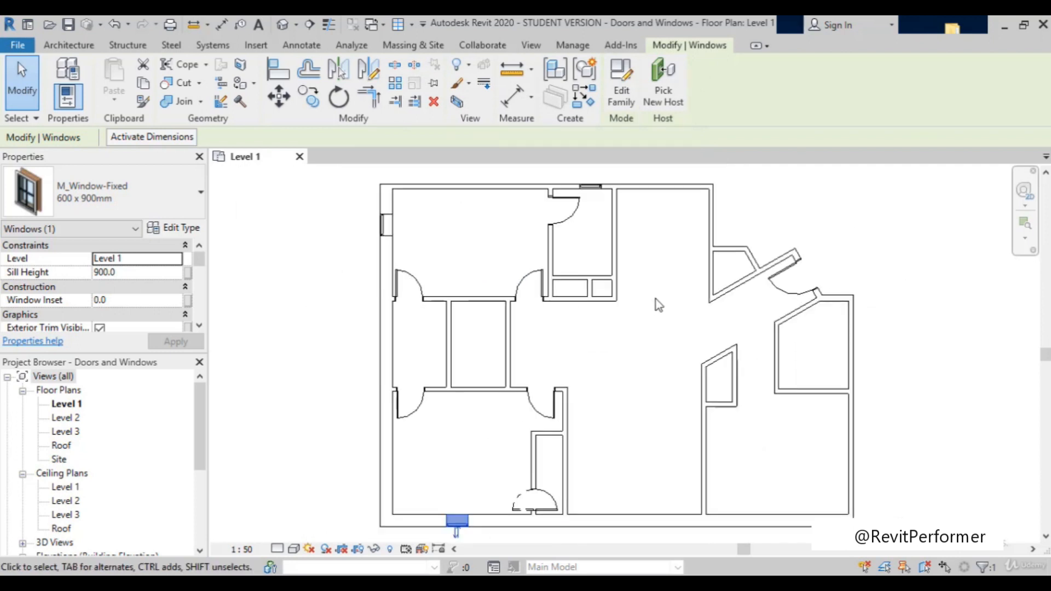
pyautogui.scroll(2, 548, 512)
pyautogui.scroll(-2, 547, 513)
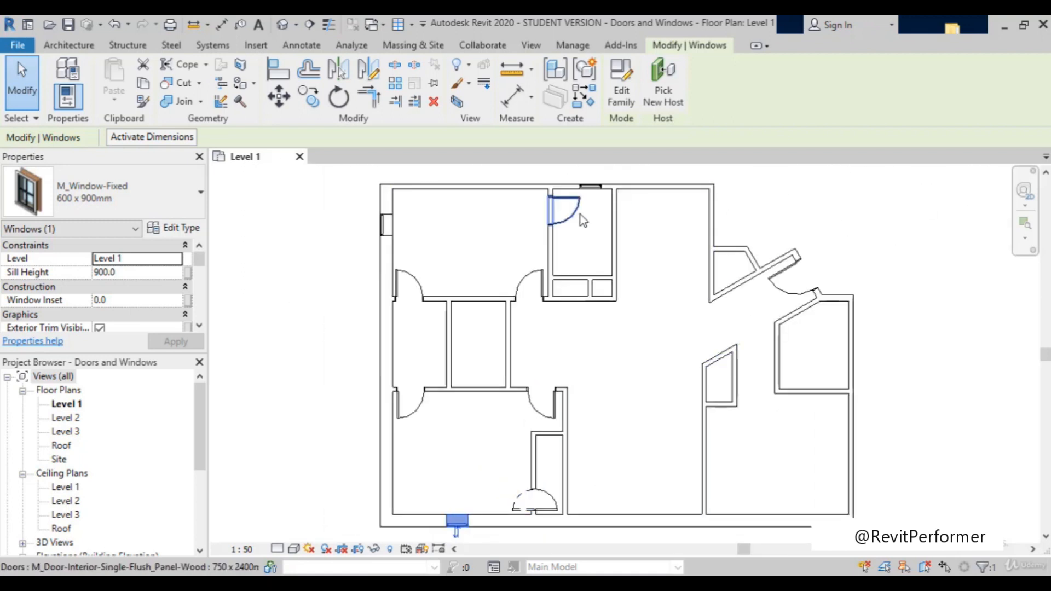